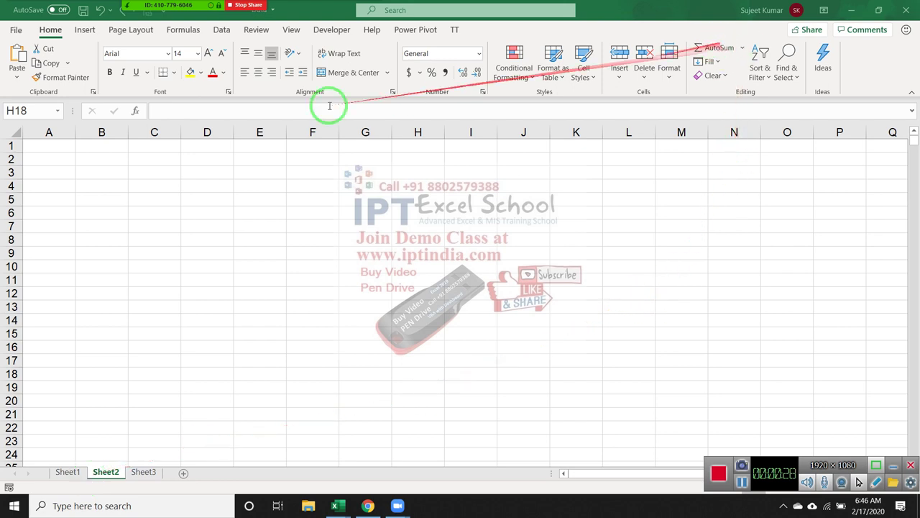
# Enter 52, 36, 52, 63, 25, 63, 96 and 36 into cells A1 through A8.
pyautogui.click(37, 149)
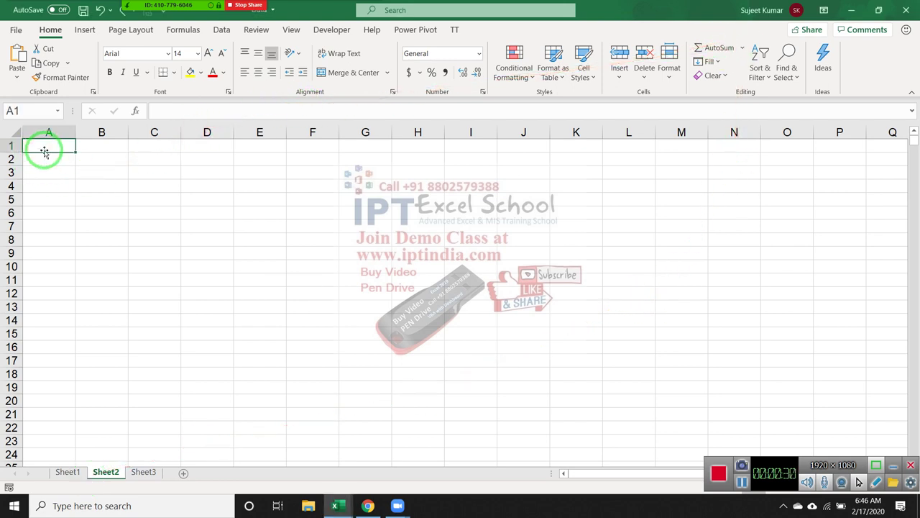
pyautogui.write('52')
pyautogui.press('Return')
pyautogui.write('36')
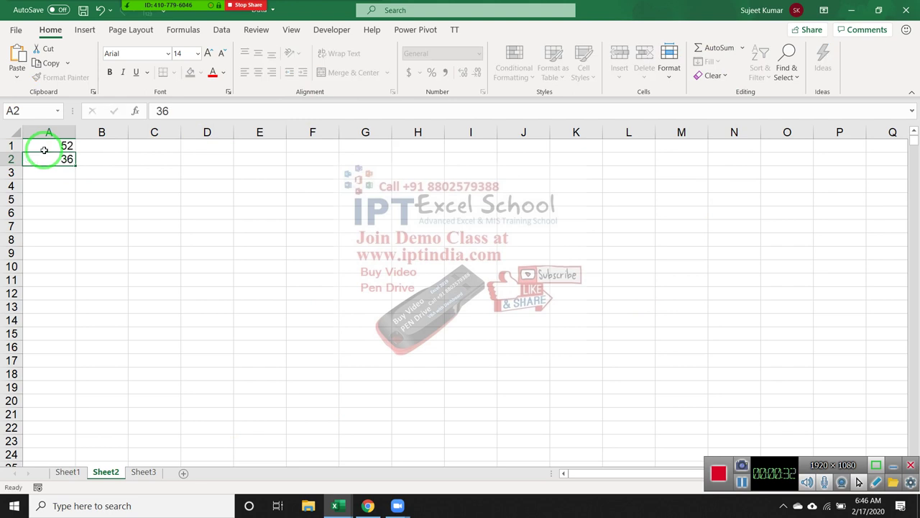
pyautogui.press('Return')
pyautogui.write('52')
pyautogui.press('Return')
pyautogui.write('63')
pyautogui.press('Return')
pyautogui.press('Return')
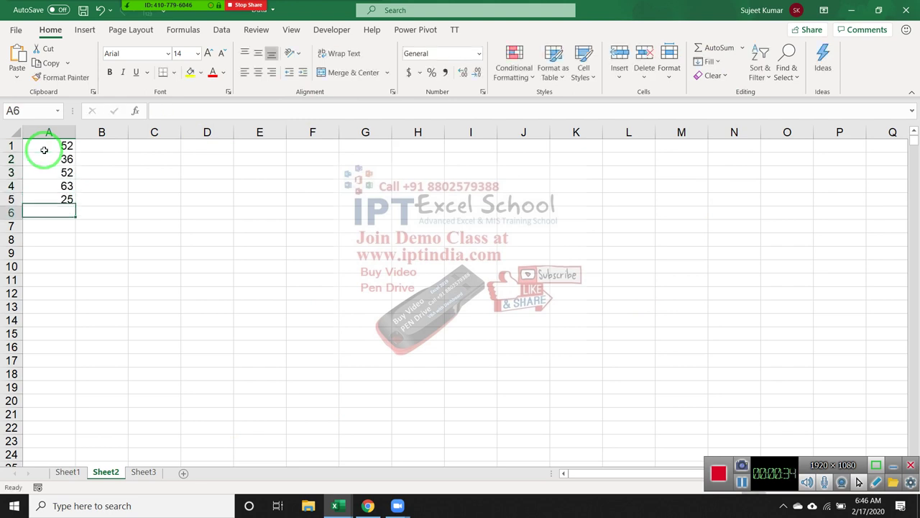
pyautogui.write('63')
pyautogui.press('Return')
pyautogui.press('Return')
pyautogui.write('36')
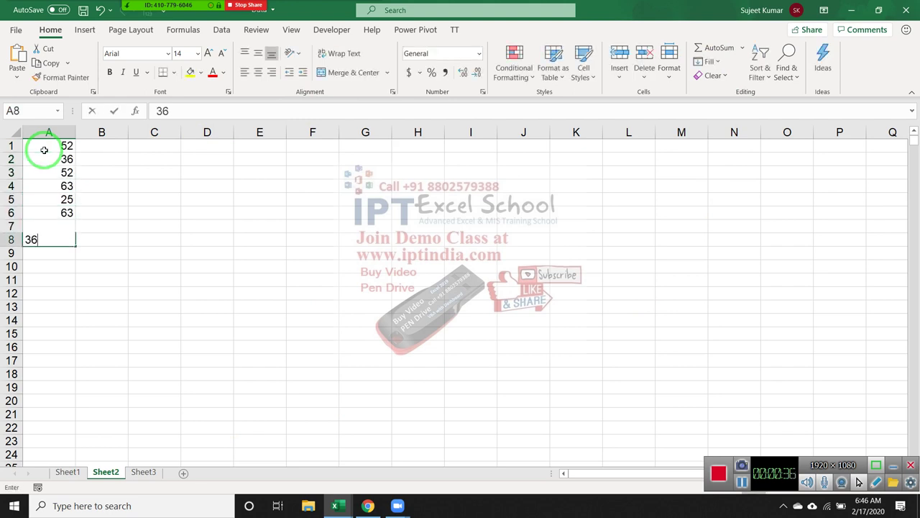
pyautogui.press('Return')
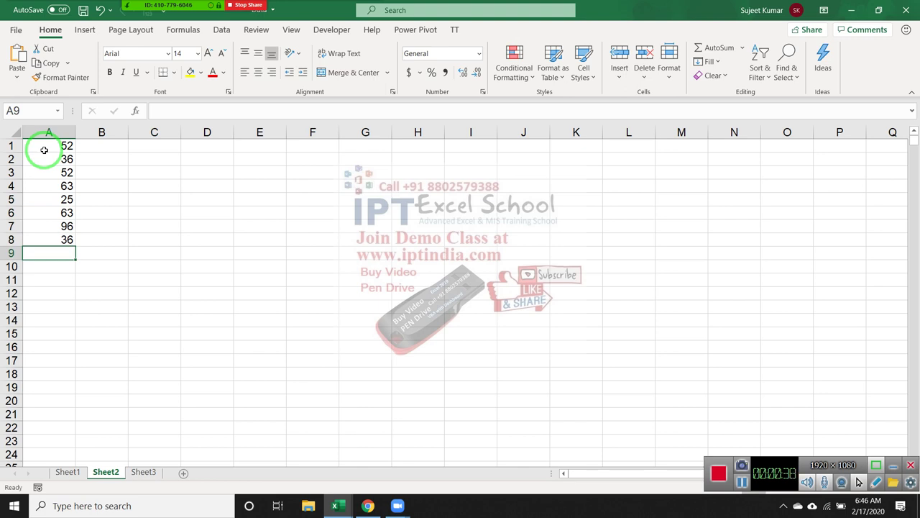
# Build =SUM(A1:A8) in A9 with the arrow keys, then cancel it.
pyautogui.write('=sum')
pyautogui.press('Tab')
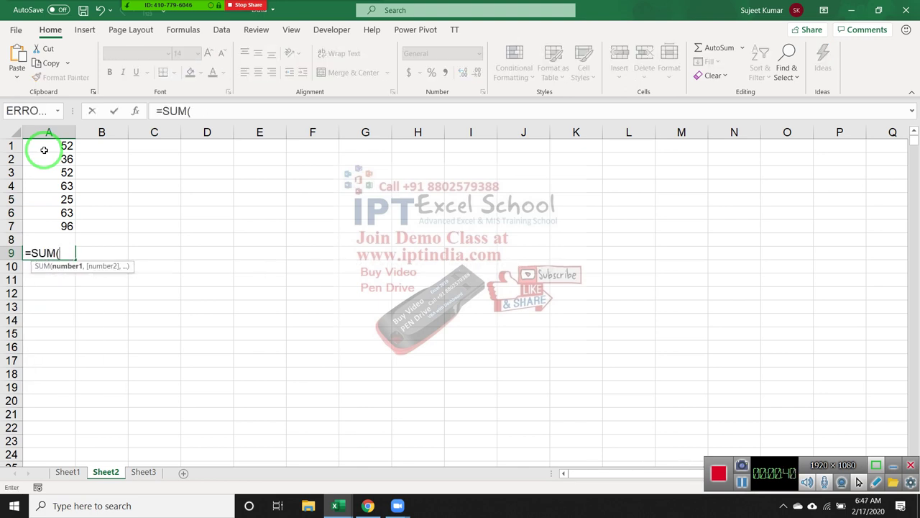
pyautogui.press('Up')
pyautogui.hotkey('ctrl', 'shift', 'Up')
pyautogui.hotkey('ctrl', 'shift', 'Up')
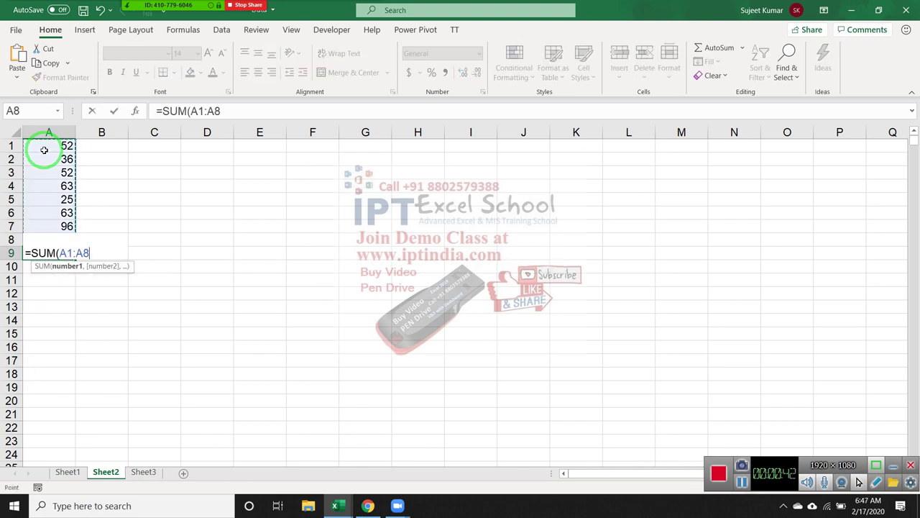
pyautogui.press('Escape')
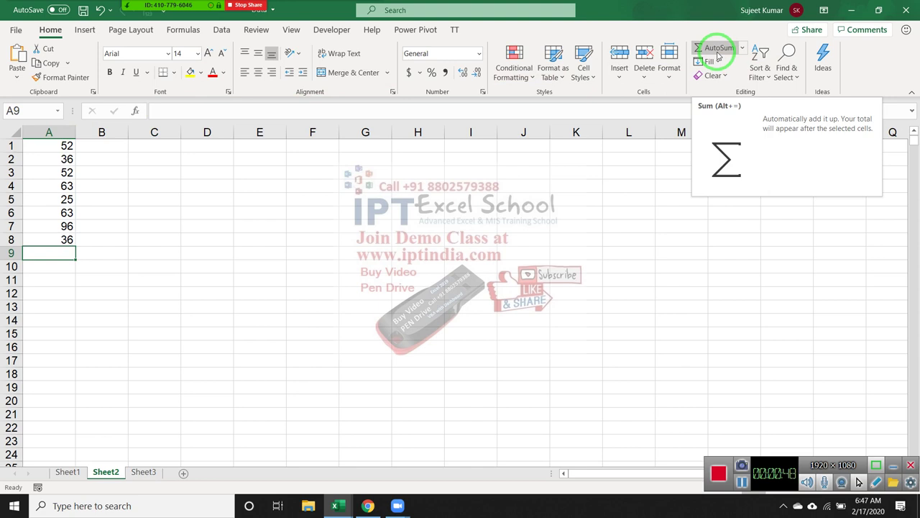
# Try an AutoSum total in A9, cancel it, and open the meeting participants list.
pyautogui.click(718, 52)
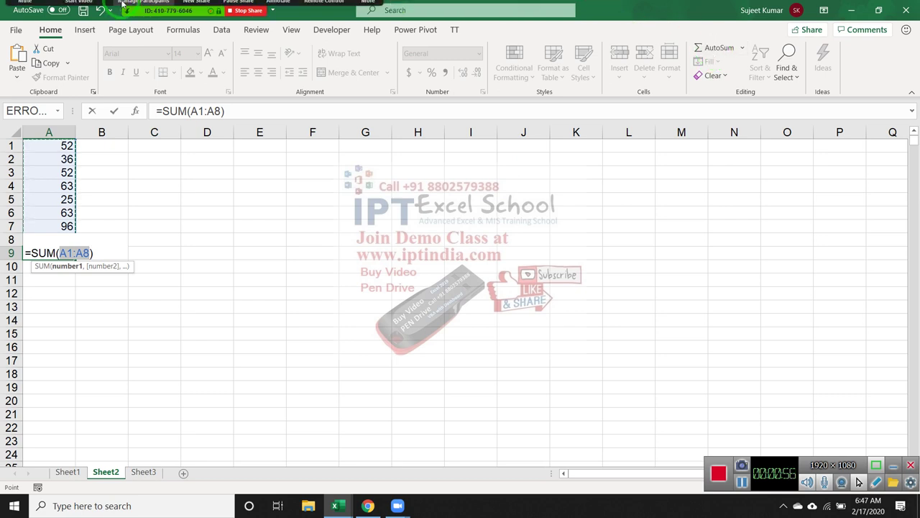
pyautogui.press('Escape')
pyautogui.write('36')
pyautogui.click(137, 22)
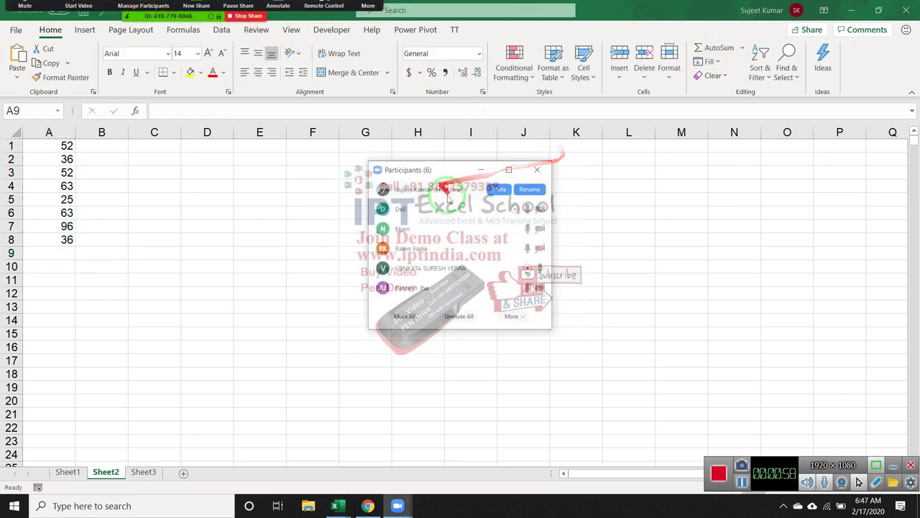
# Try an AutoSum Average below the numbers, then cancel it and close the function list.
pyautogui.click(545, 170)
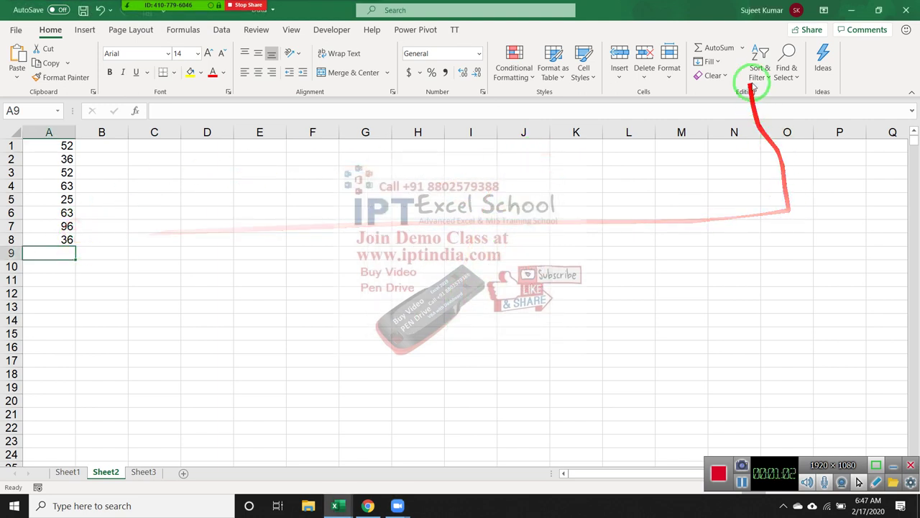
pyautogui.click(742, 50)
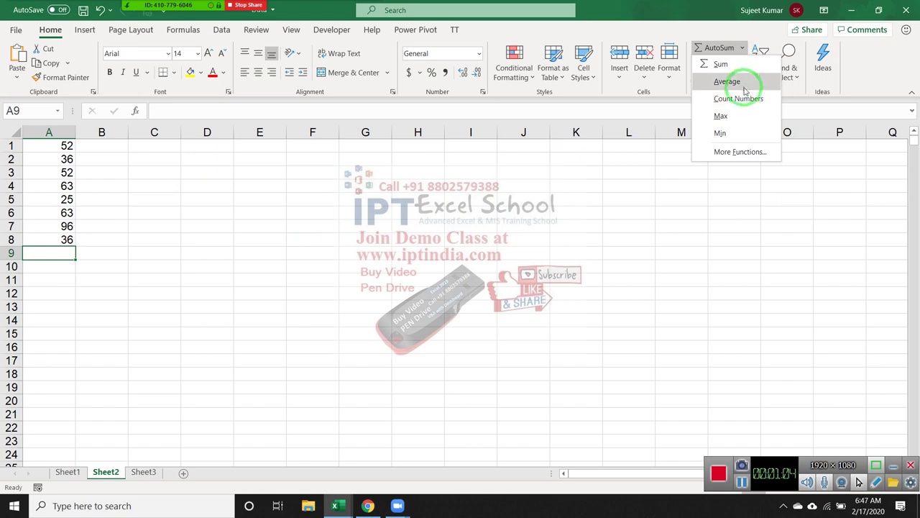
pyautogui.click(746, 83)
pyautogui.press('Escape')
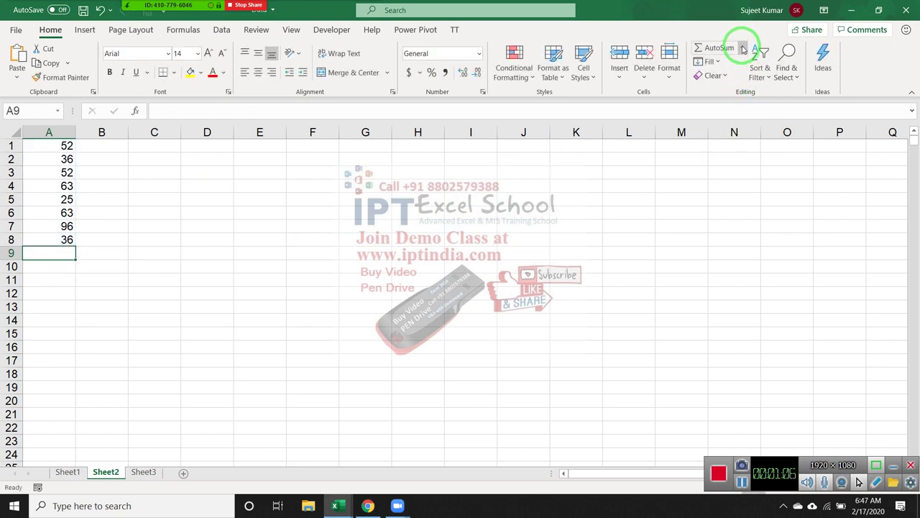
pyautogui.click(743, 48)
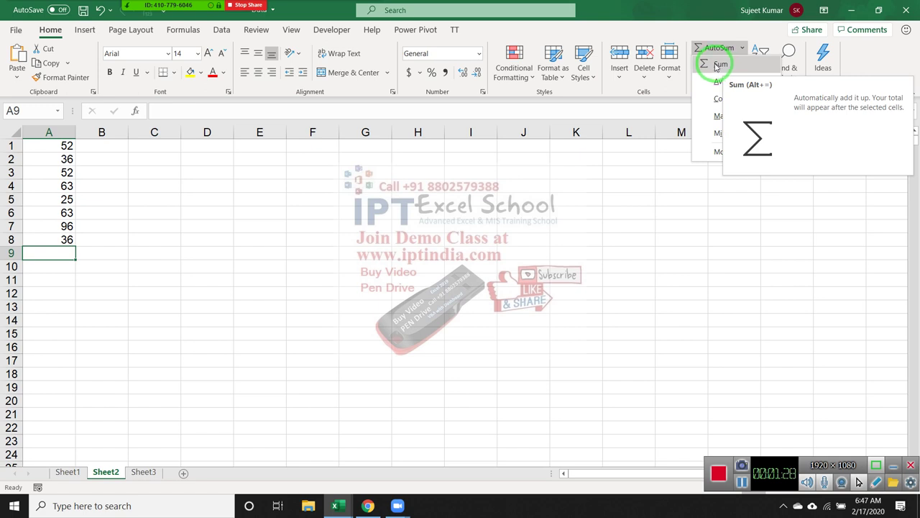
pyautogui.press('Escape')
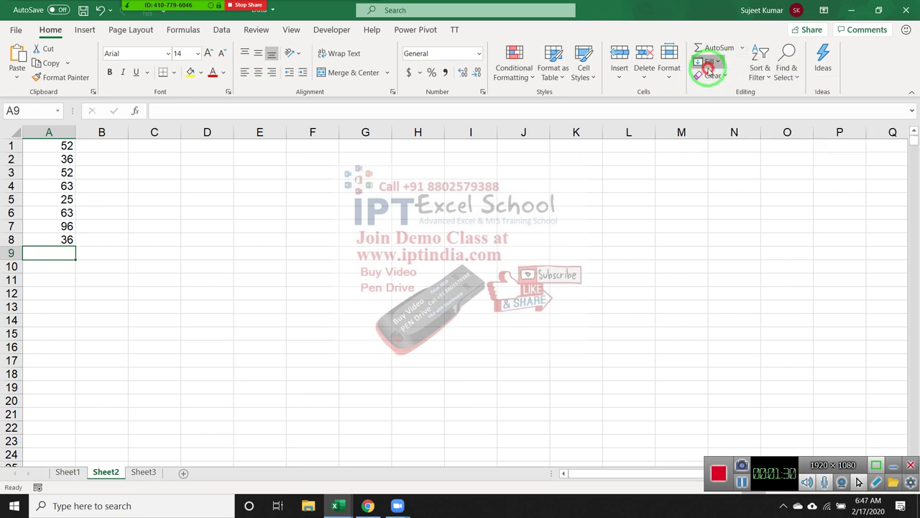
# After viewing the Fill options, delete the values in A1:A7, keeping 36 in A8.
pyautogui.click(709, 61)
pyautogui.click(63, 201)
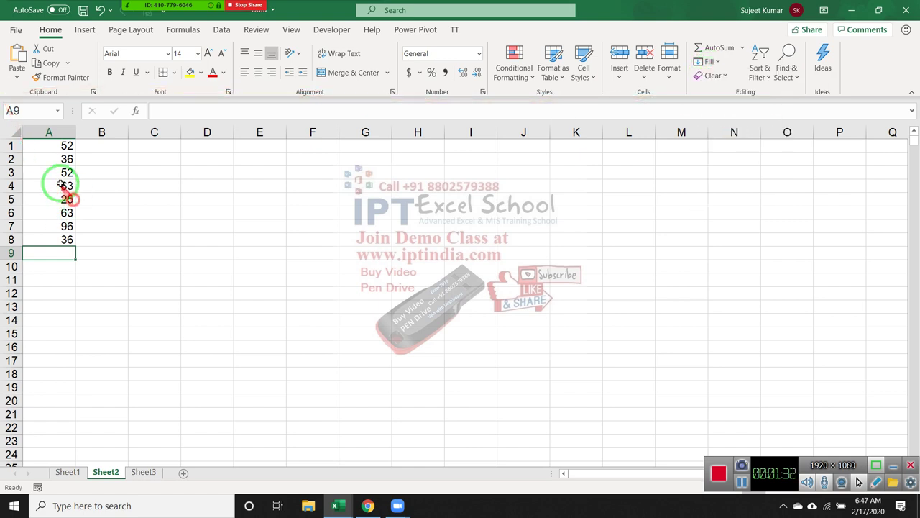
pyautogui.moveTo(45, 146)
pyautogui.mouseDown()
pyautogui.moveTo(53, 234)
pyautogui.moveTo(54, 224)
pyautogui.mouseUp()
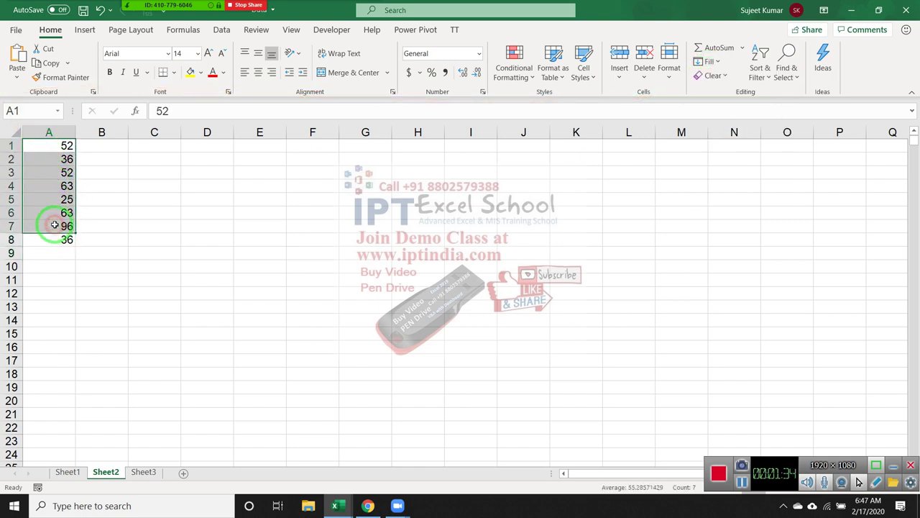
pyautogui.press('Delete')
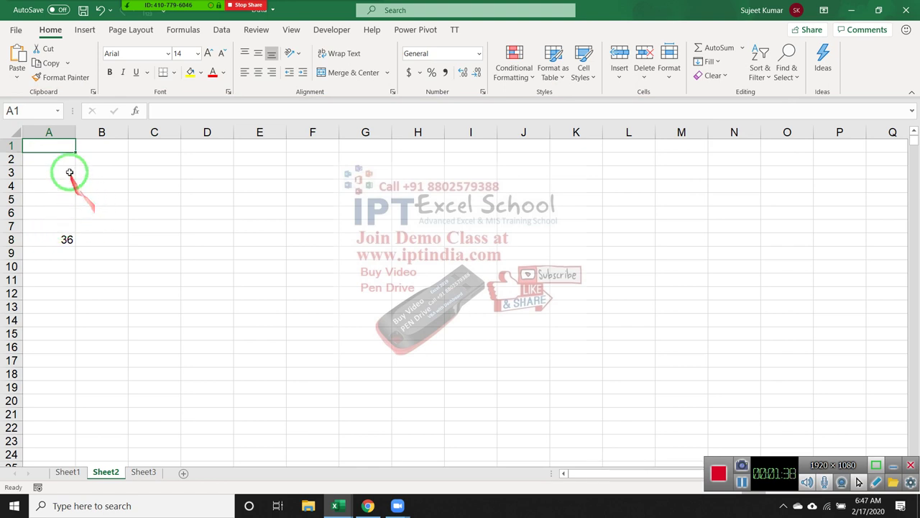
# Select the block A1:J15, clearing the stray word 'range' from A1.
pyautogui.click(54, 135)
pyautogui.moveTo(58, 152); pyautogui.dragTo(391, 251)
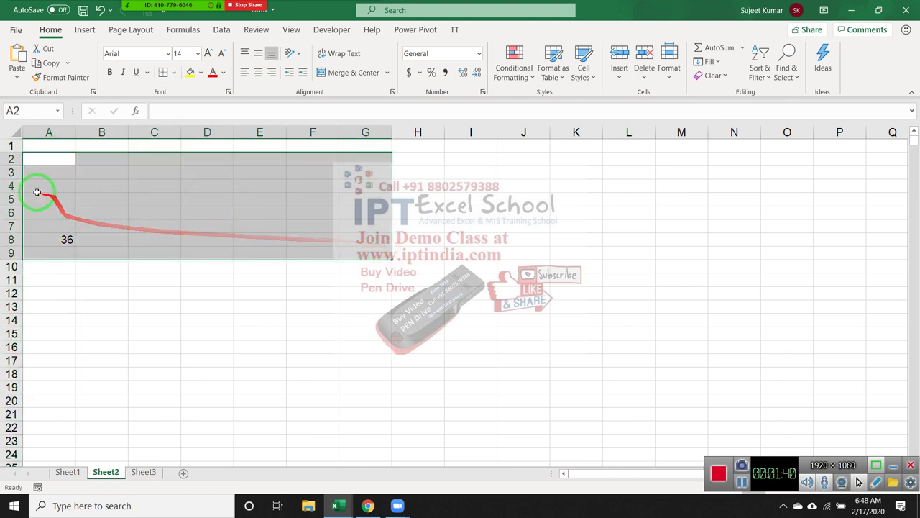
pyautogui.moveTo(62, 147); pyautogui.dragTo(518, 328)
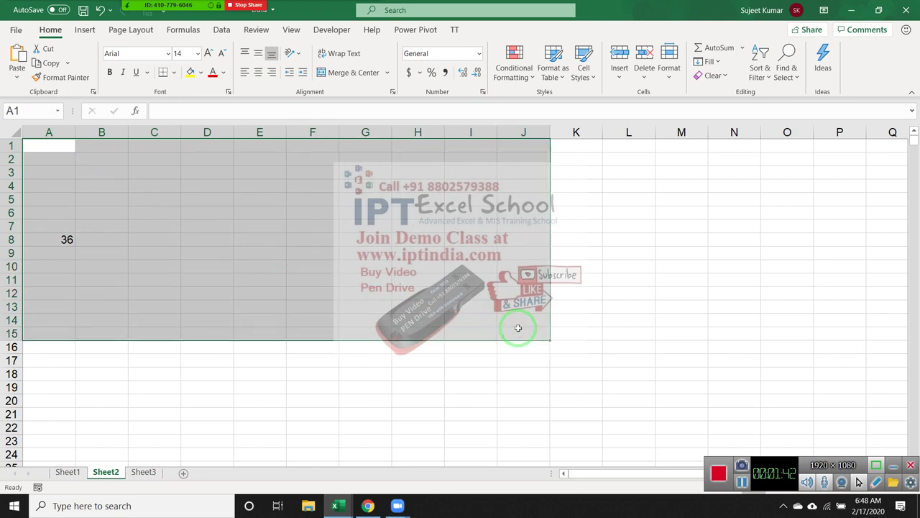
pyautogui.write('range')
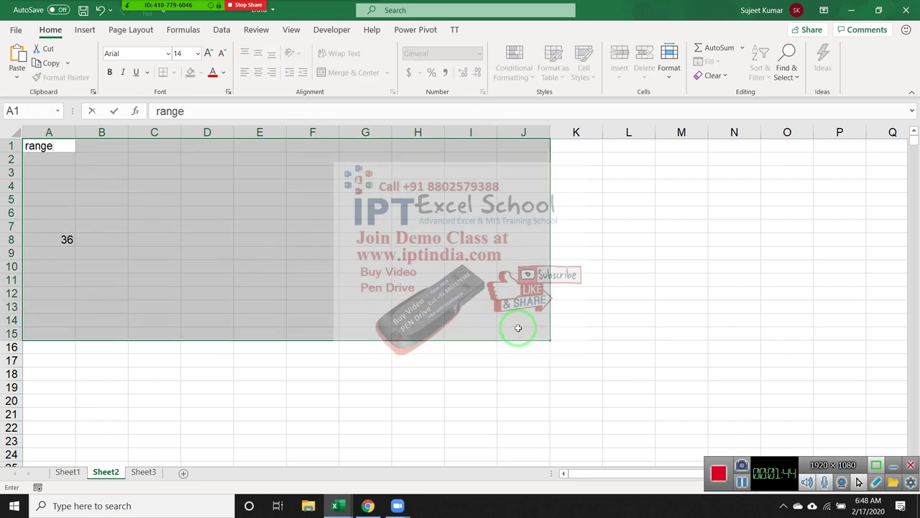
pyautogui.press('BackSpace')
pyautogui.press('BackSpace')
pyautogui.press('BackSpace')
pyautogui.press('BackSpace')
pyautogui.press('BackSpace')
# Enter =RANDBETWEEN(10,90) in A1 and fill it down through A15.
pyautogui.write('=ra')
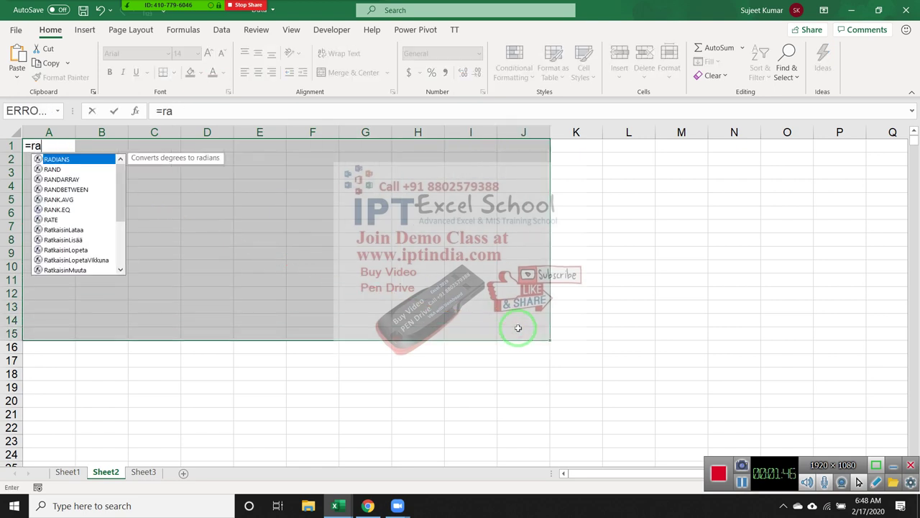
pyautogui.press('Down')
pyautogui.press('Down')
pyautogui.press('Down')
pyautogui.press('Tab')
pyautogui.write('1')
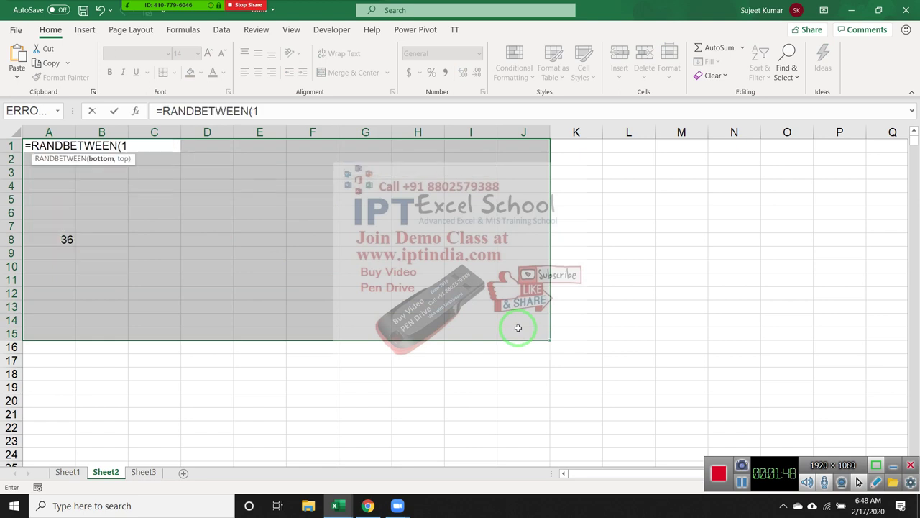
pyautogui.write('0,90')
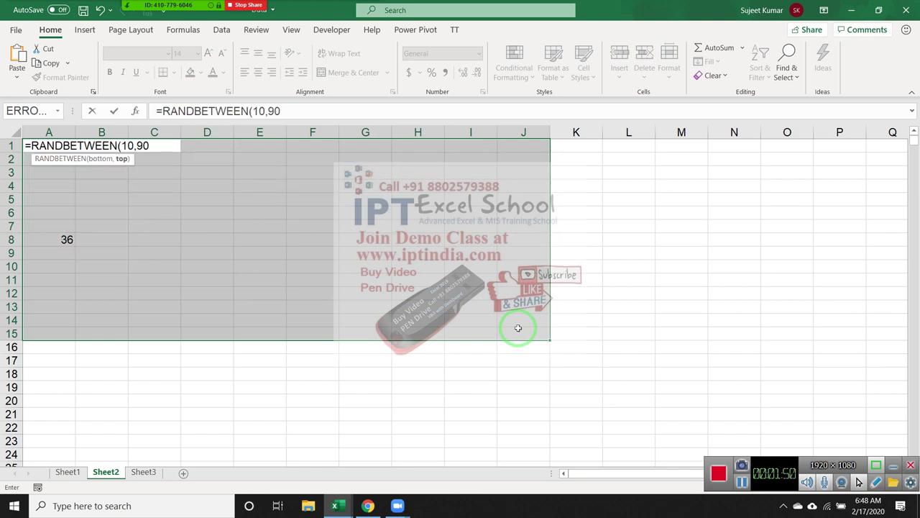
pyautogui.press('Return')
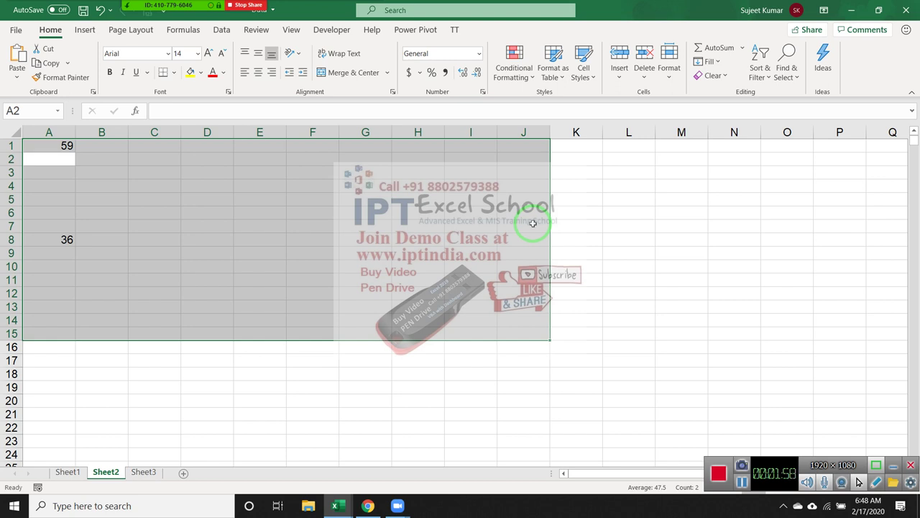
pyautogui.hotkey('ctrl', 'd')
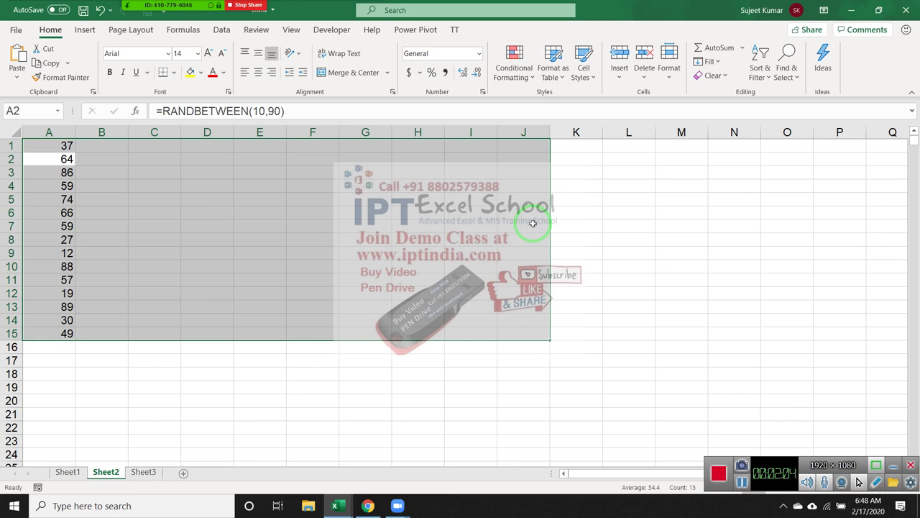
# Fill the RANDBETWEEN formula right across A1:J15, then look at the Fill options.
pyautogui.hotkey('ctrl', 'r')
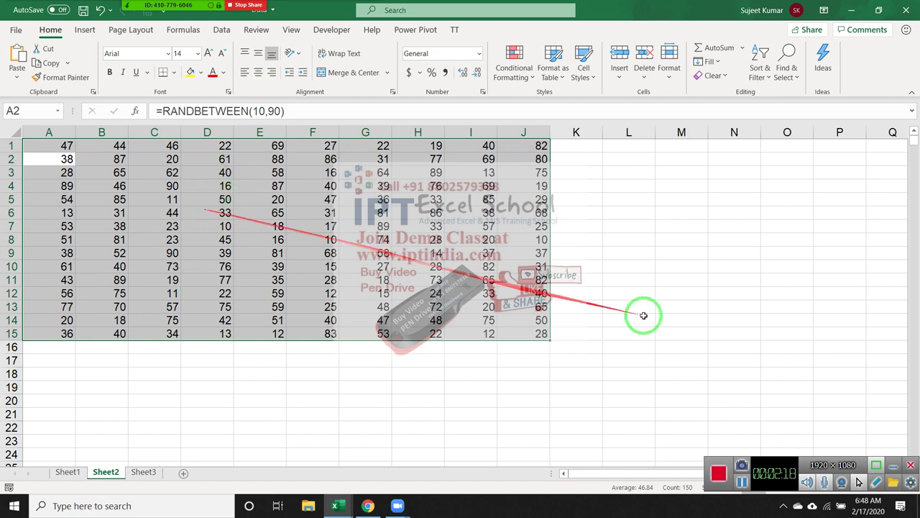
pyautogui.click(708, 61)
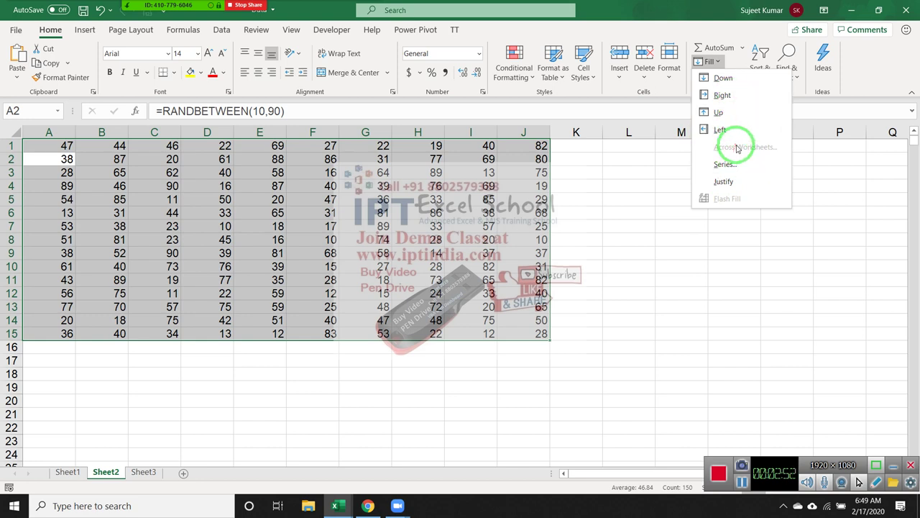
pyautogui.press('Escape')
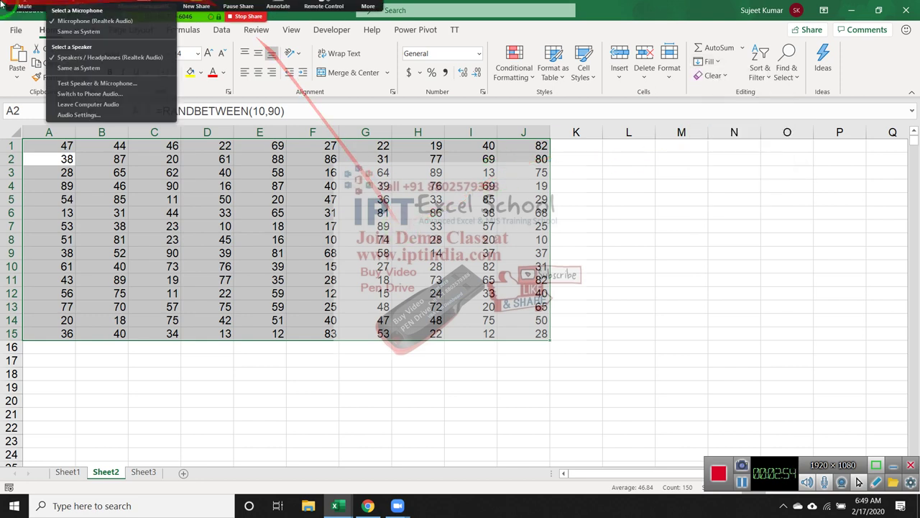
# Deselect the block by picking F8, then switch to Sheet1.
pyautogui.click(290, 239)
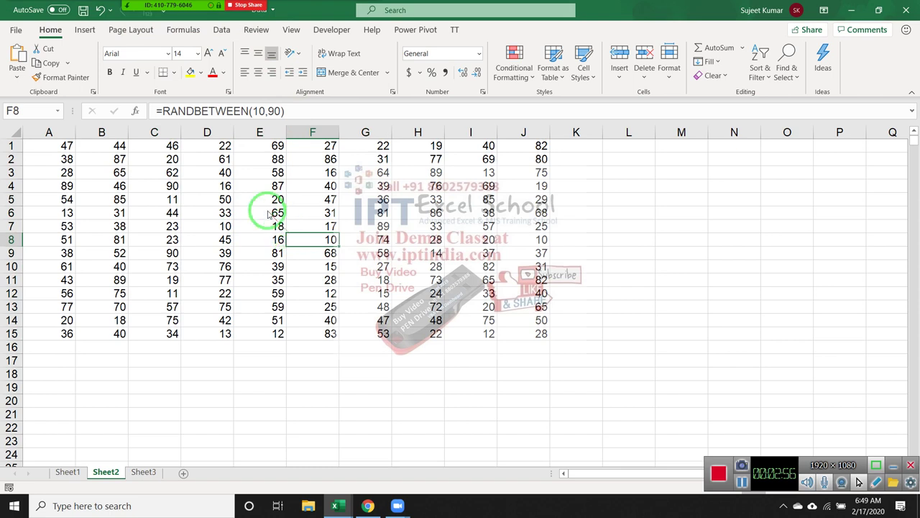
pyautogui.hotkey('ctrl', 'pageup')
pyautogui.click(158, 15)
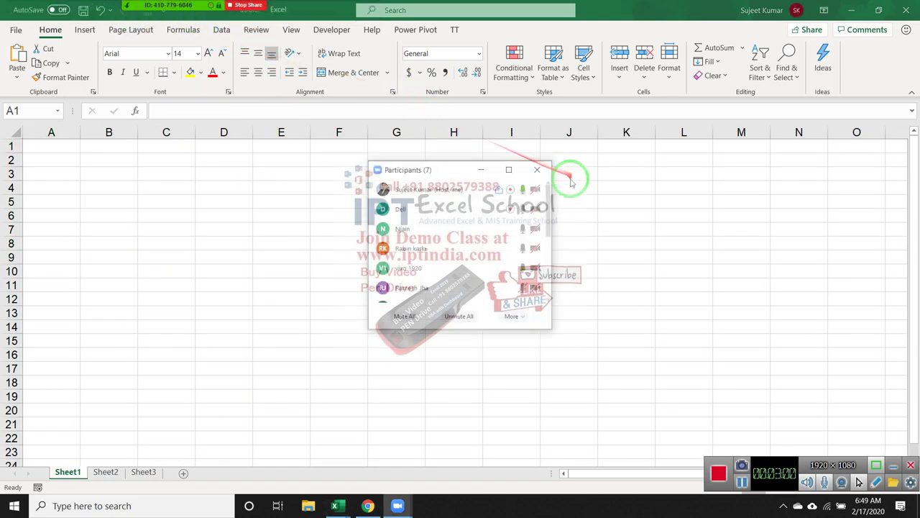
# Activate the workbook and group the Sheet2 and Sheet3 tabs together.
pyautogui.scroll(-1, 547, 249)
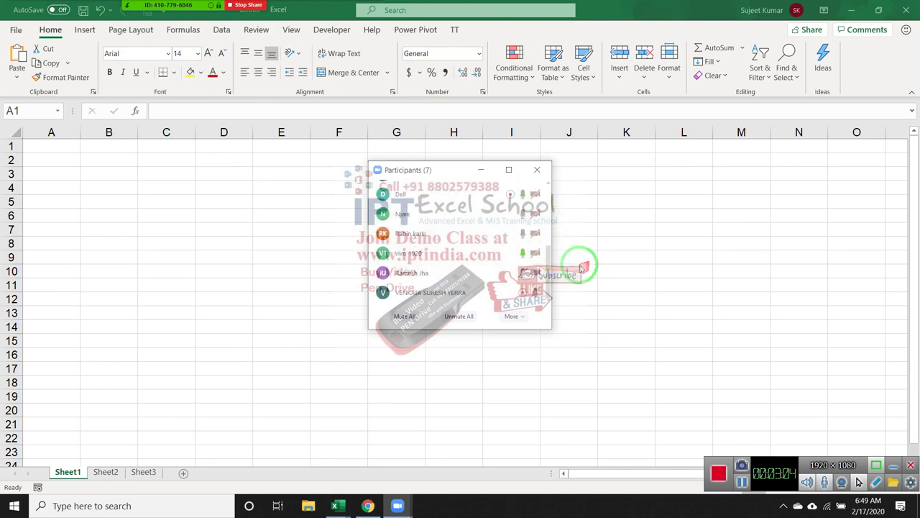
pyautogui.hotkey('alt', 'u')
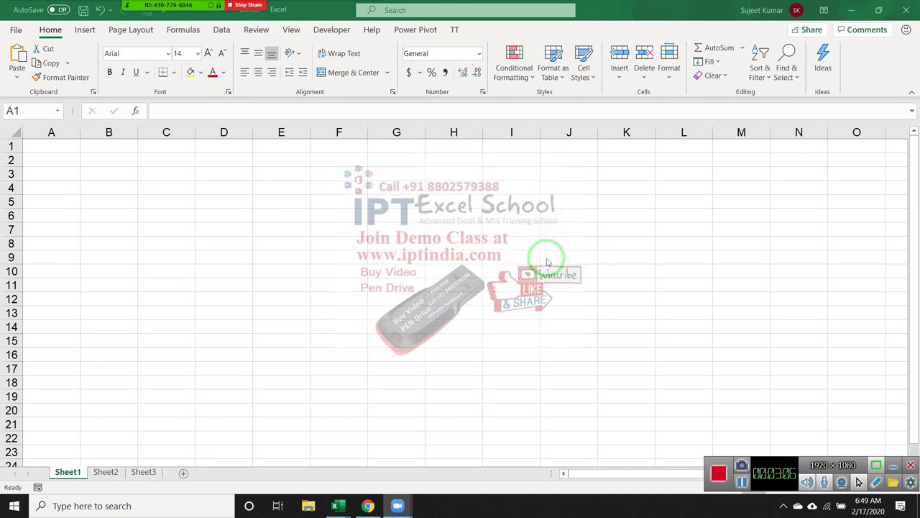
pyautogui.click(46, 167)
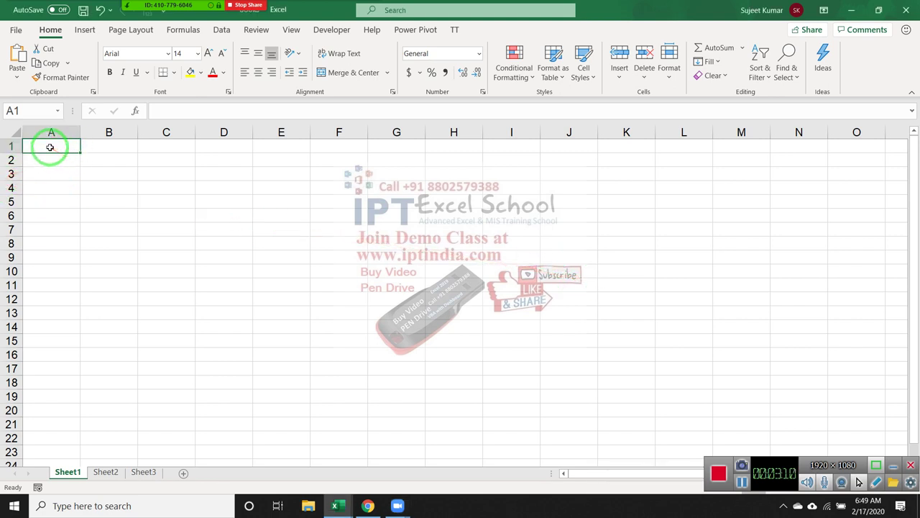
pyautogui.moveTo(52, 151)
pyautogui.mouseDown()
pyautogui.moveTo(97, 234)
pyautogui.moveTo(84, 471)
pyautogui.mouseUp()
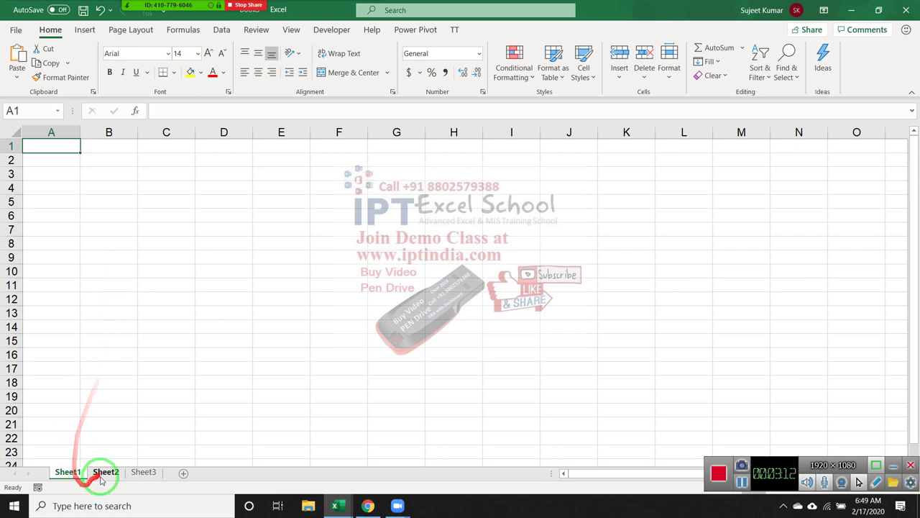
pyautogui.keyDown('ctrl'); pyautogui.click(104, 471); pyautogui.keyUp('ctrl')
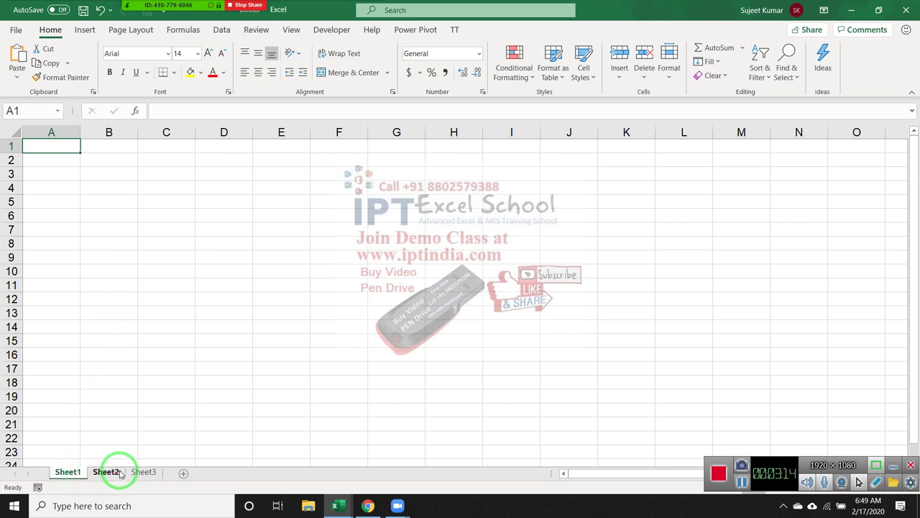
pyautogui.click(72, 472)
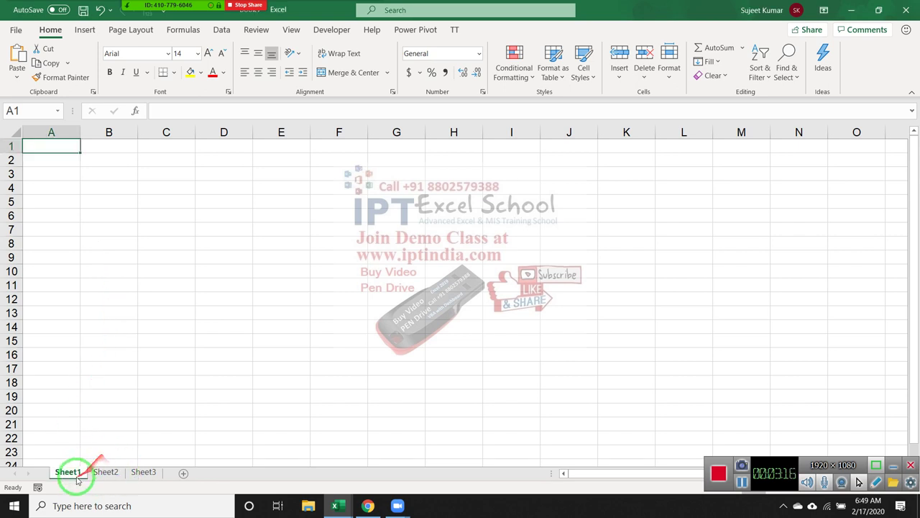
pyautogui.click(106, 472)
pyautogui.keyDown('ctrl'); pyautogui.click(134, 475); pyautogui.keyUp('ctrl')
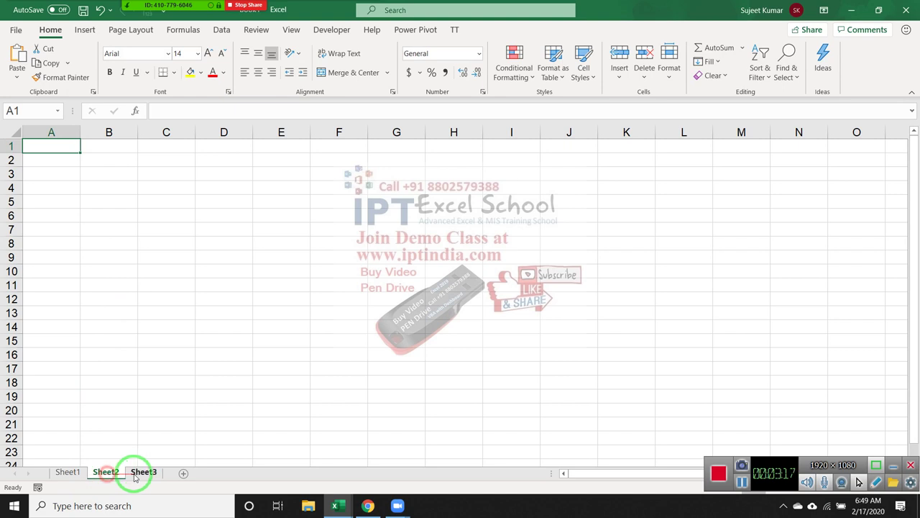
# Add three new sheets, Sheet4, Sheet5 and Sheet6, to the workbook.
pyautogui.click(183, 473)
pyautogui.click(222, 478)
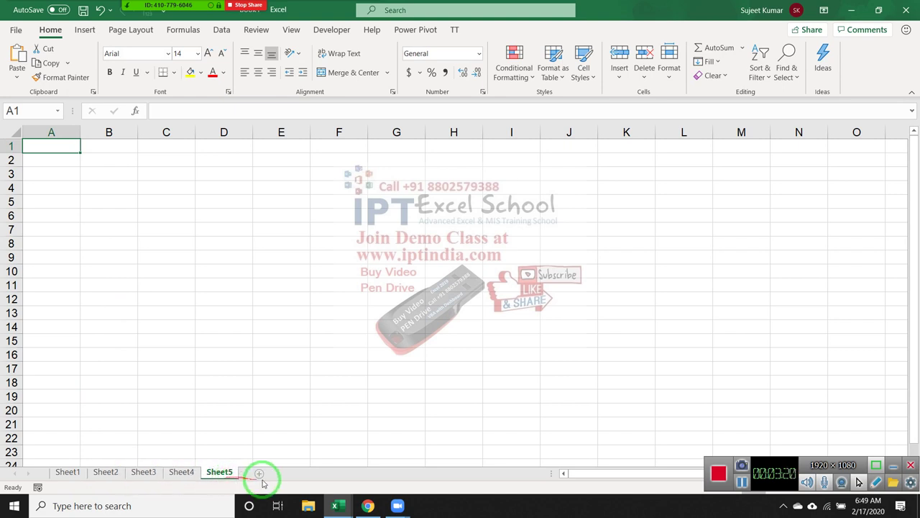
pyautogui.click(284, 473)
# On Sheet1, enter Date in A1 and today's date 2/17/2020 in B1, then select A1:B1.
pyautogui.click(61, 472)
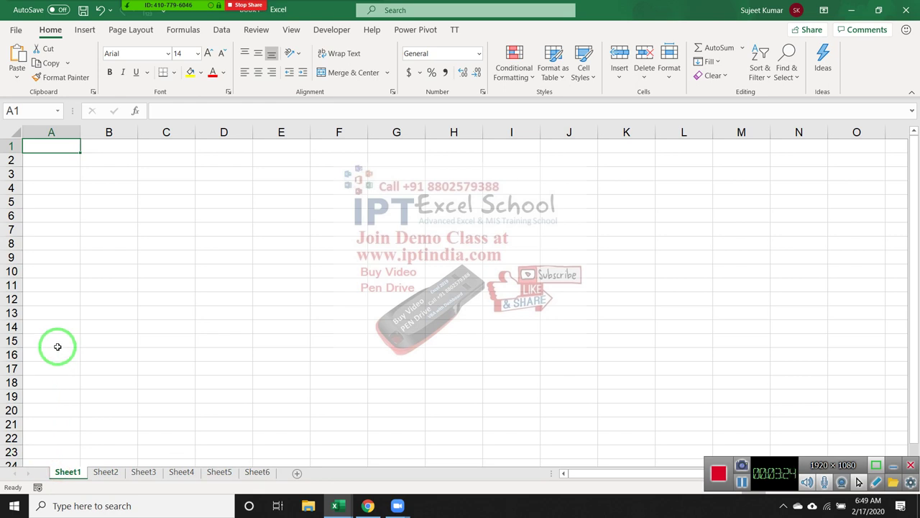
pyautogui.write('Date')
pyautogui.press('Tab')
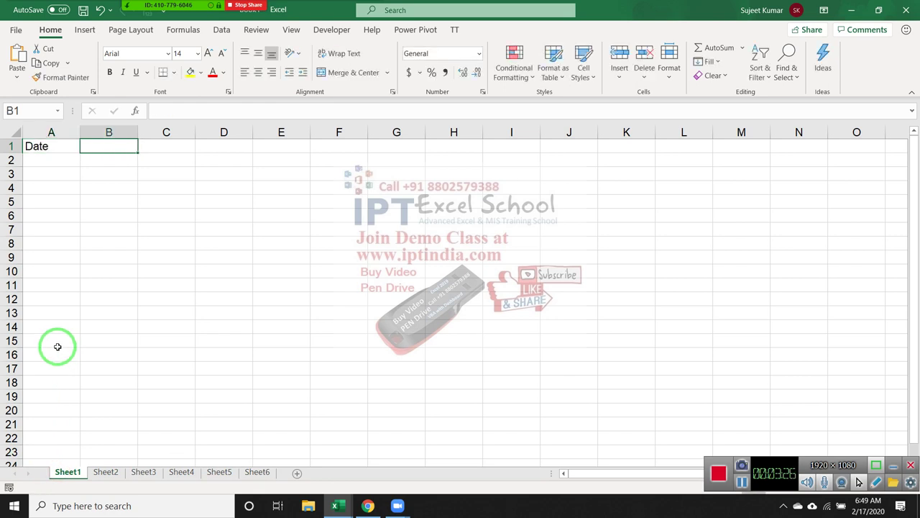
pyautogui.hotkey('ctrl', ';')
pyautogui.press('Return')
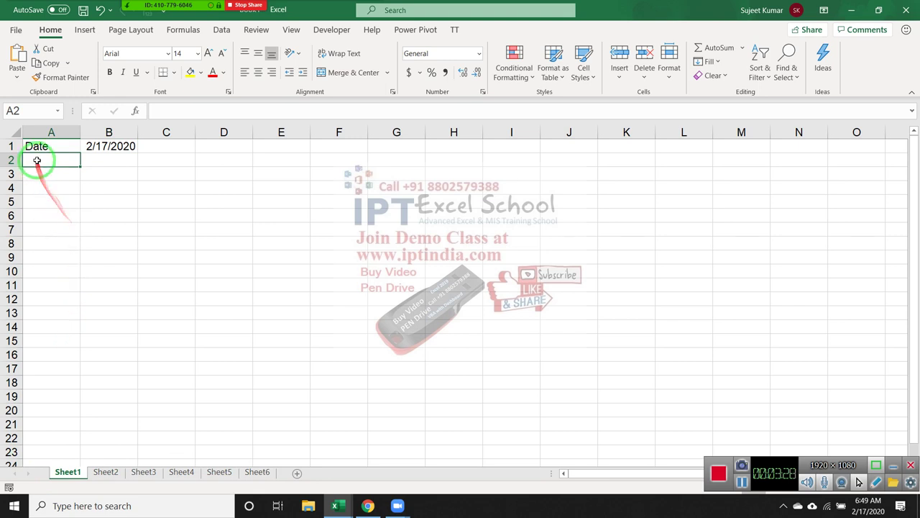
pyautogui.moveTo(36, 146); pyautogui.dragTo(89, 145)
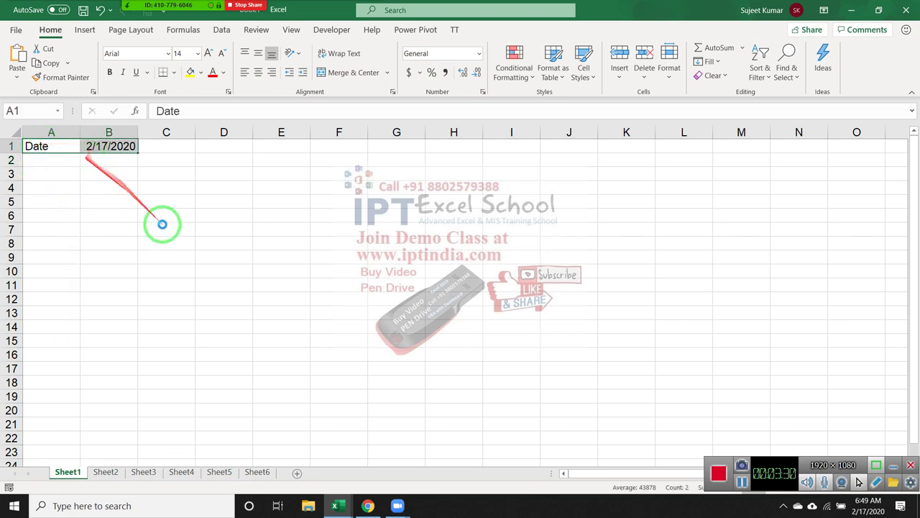
# Copy A1:B1, paste it into grouped Sheet2–Sheet6, check Sheet6, then return to Sheet1.
pyautogui.hotkey('ctrl', 'c')
pyautogui.click(99, 472)
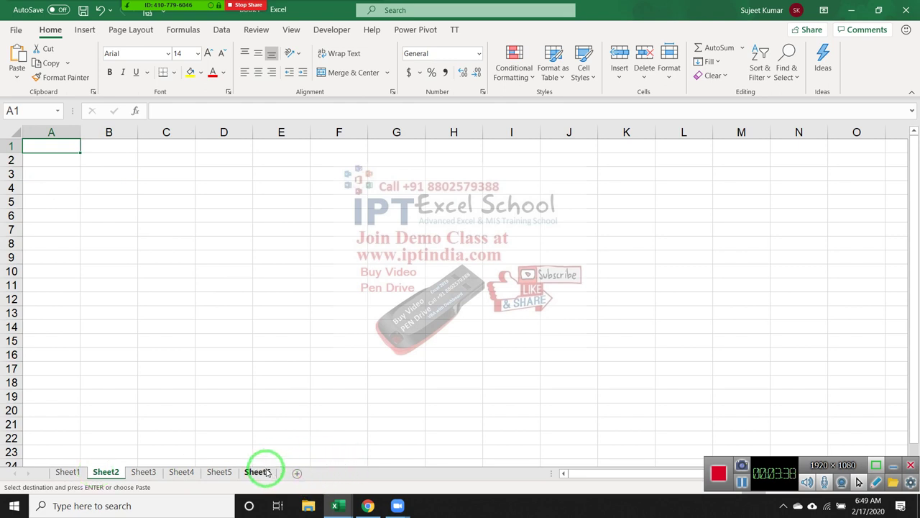
pyautogui.moveTo(266, 472)
pyautogui.mouseDown()
pyautogui.moveTo(113, 471)
pyautogui.moveTo(256, 475)
pyautogui.mouseUp()
pyautogui.keyDown('shift'); pyautogui.click(256, 473); pyautogui.keyUp('shift')
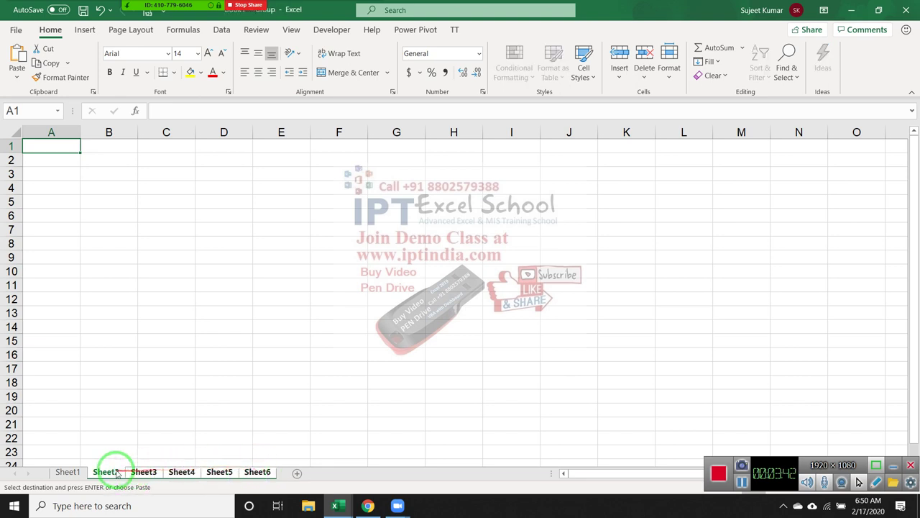
pyautogui.moveTo(136, 467)
pyautogui.mouseDown()
pyautogui.moveTo(200, 469)
pyautogui.moveTo(25, 298)
pyautogui.mouseUp()
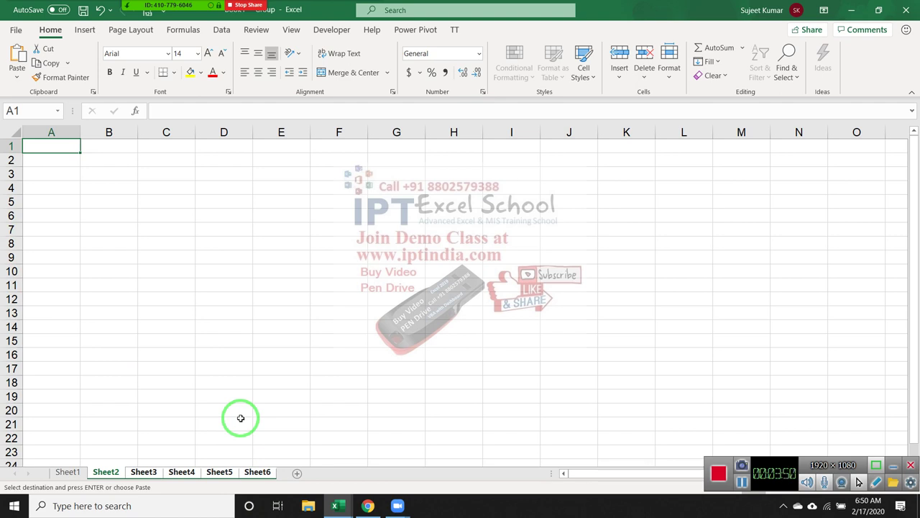
pyautogui.hotkey('ctrl', 'v')
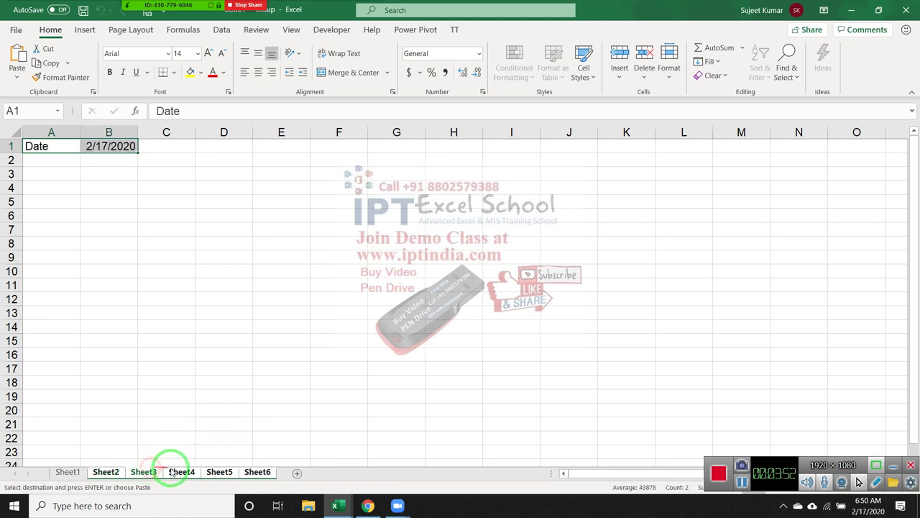
pyautogui.click(257, 472)
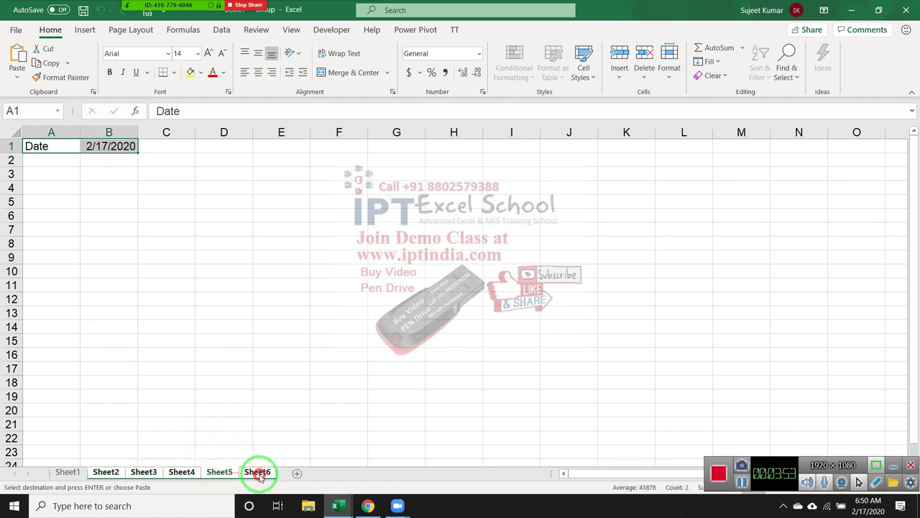
pyautogui.click(80, 477)
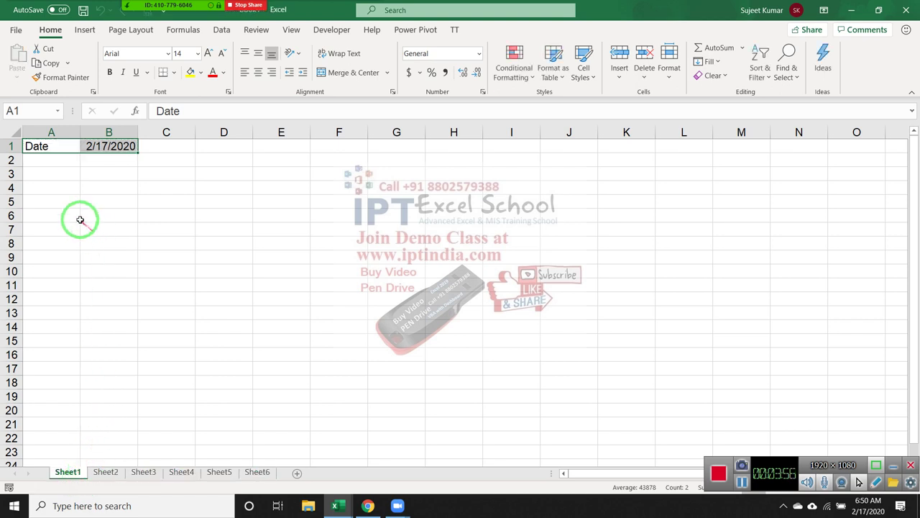
# With all six sheets grouped, type the label Time into A4.
pyautogui.click(59, 190)
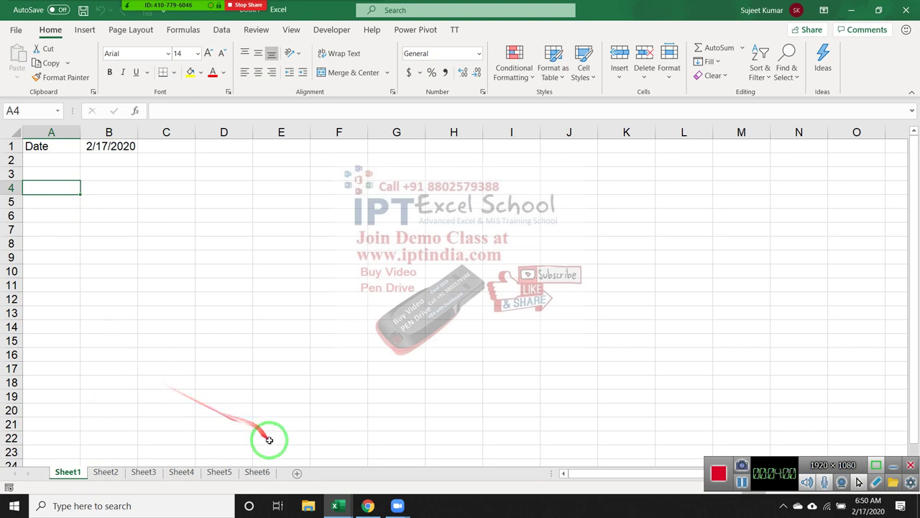
pyautogui.keyDown('shift'); pyautogui.click(272, 471); pyautogui.keyUp('shift')
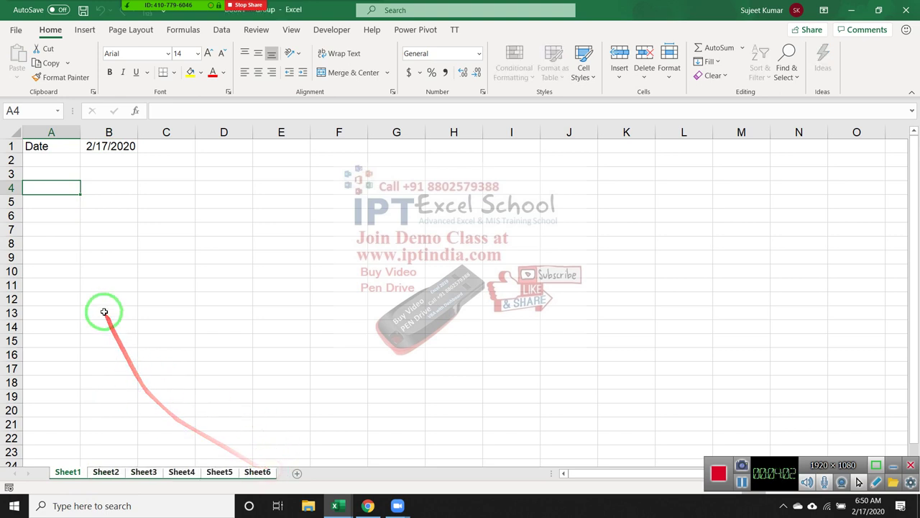
pyautogui.write('t')
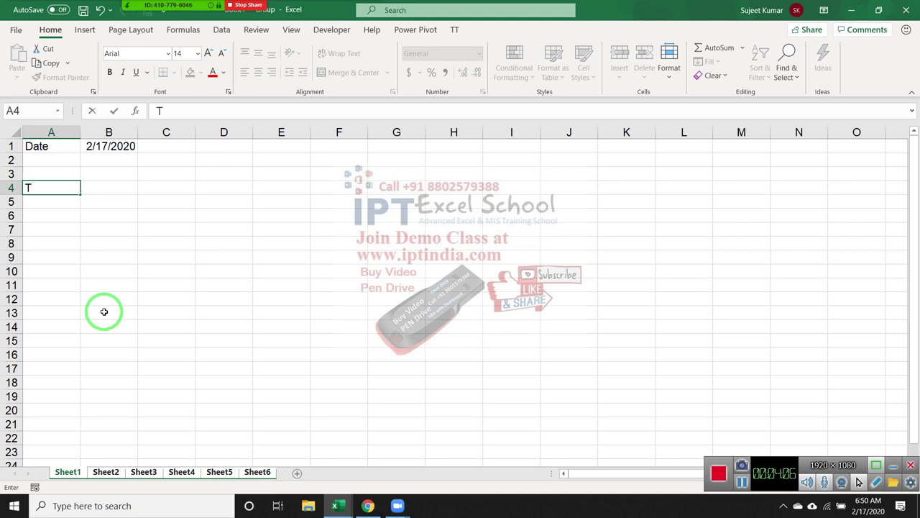
pyautogui.press('Return')
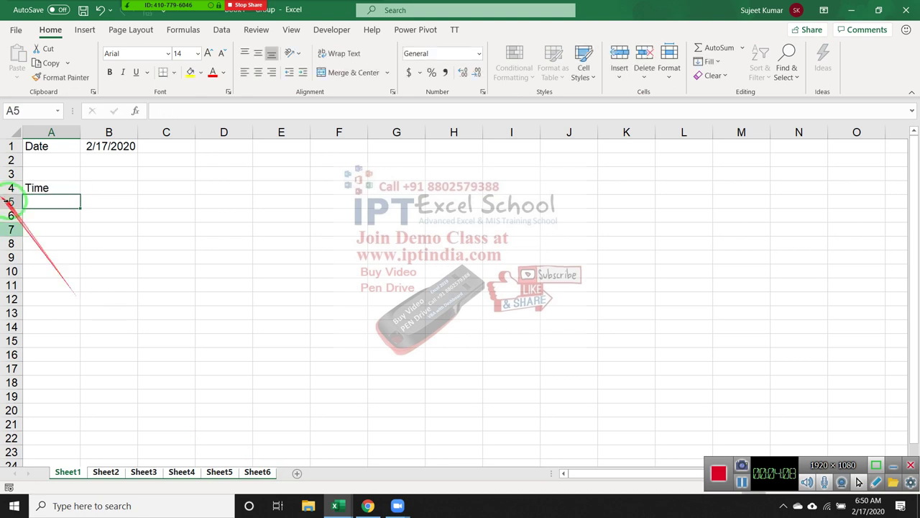
# Check Sheet2 through Sheet5 for the Time label, then return to Sheet1.
pyautogui.click(121, 473)
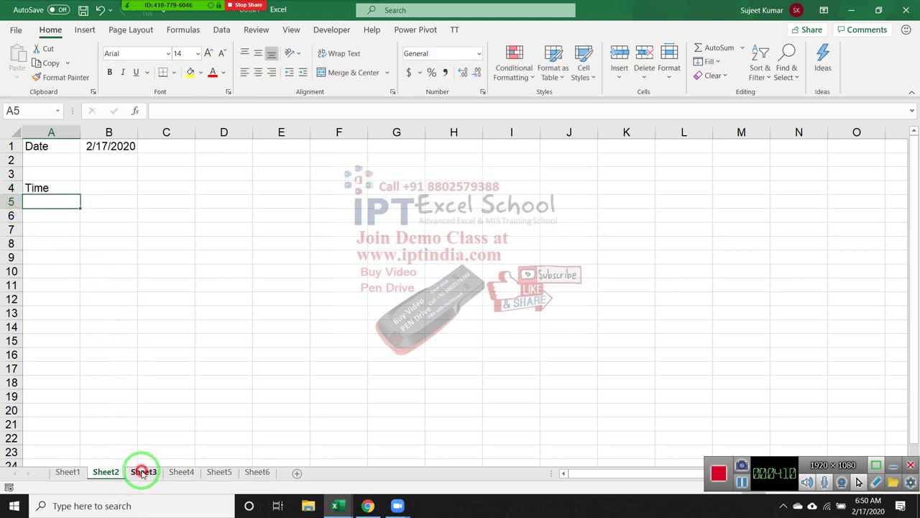
pyautogui.click(143, 473)
pyautogui.click(184, 473)
pyautogui.click(219, 473)
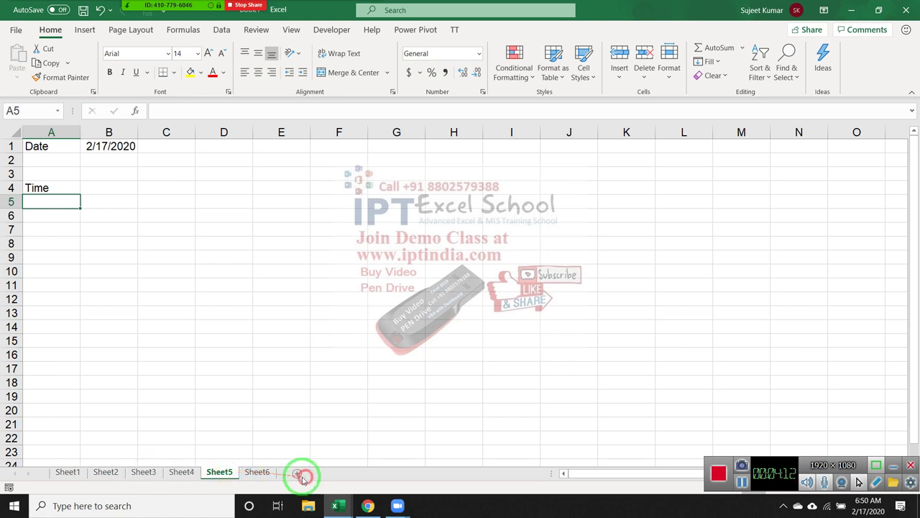
pyautogui.keyDown('ctrl'); pyautogui.click(83, 473); pyautogui.keyUp('ctrl')
pyautogui.click(80, 473)
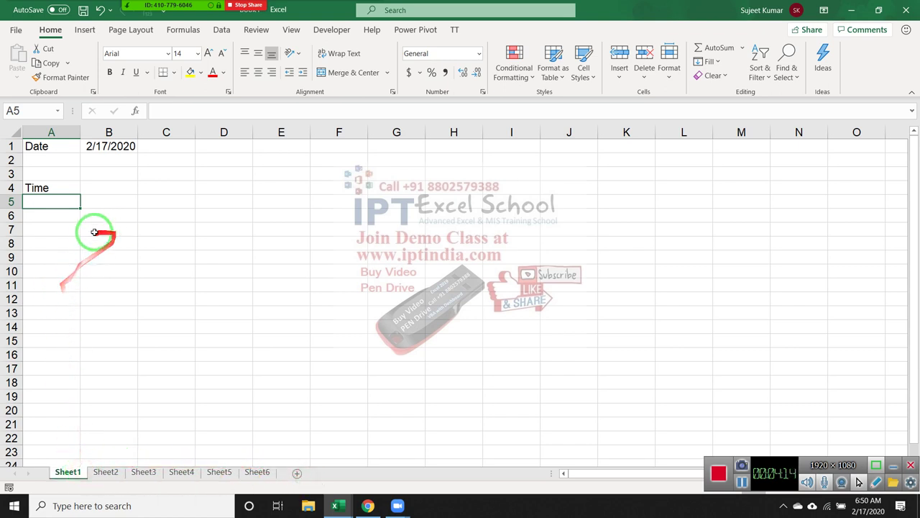
# Enter the current time, 6:50 AM, into B4 on Sheet1.
pyautogui.click(58, 177)
pyautogui.click(61, 186)
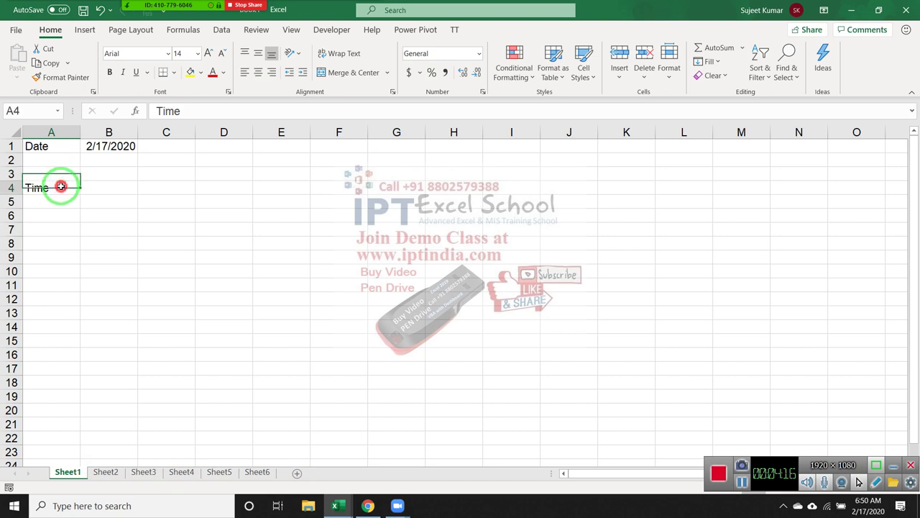
pyautogui.click(116, 185)
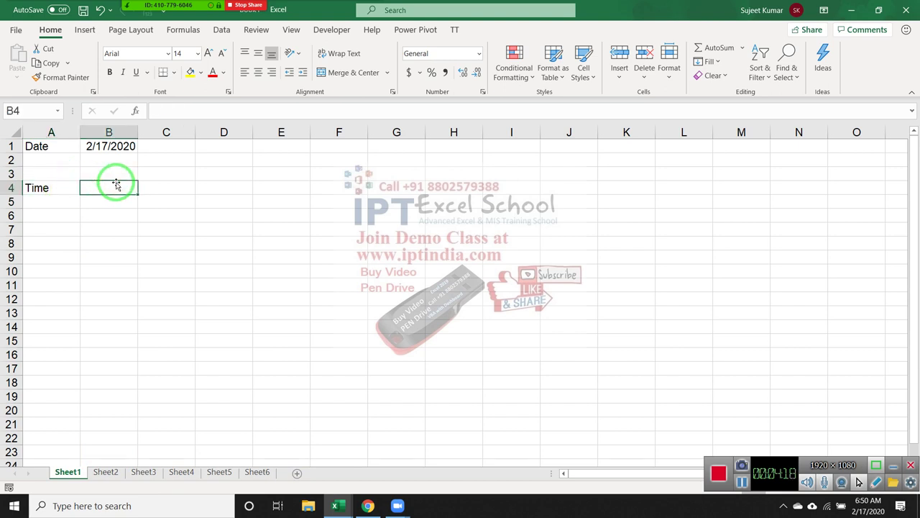
pyautogui.write('6:50 AM')
pyautogui.press('Return')
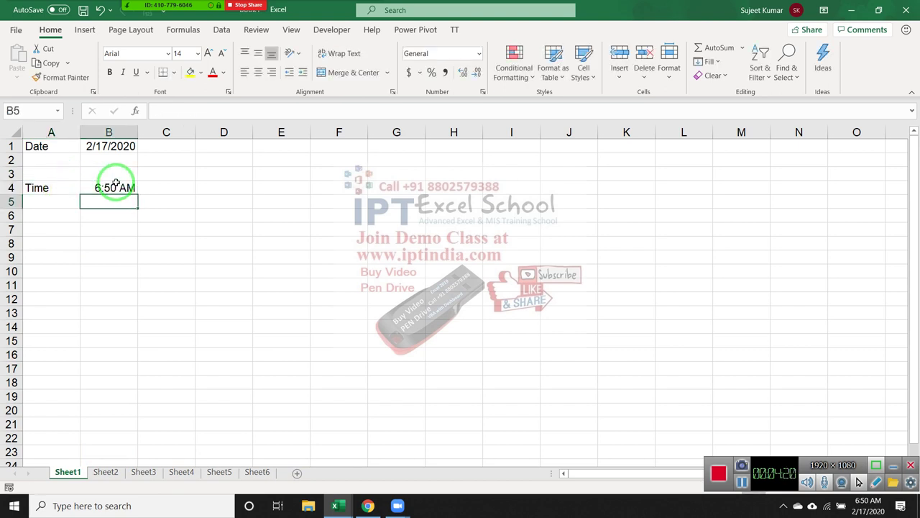
# Fill A4:C4 yellow and group all six sheets.
pyautogui.moveTo(58, 188); pyautogui.dragTo(148, 188)
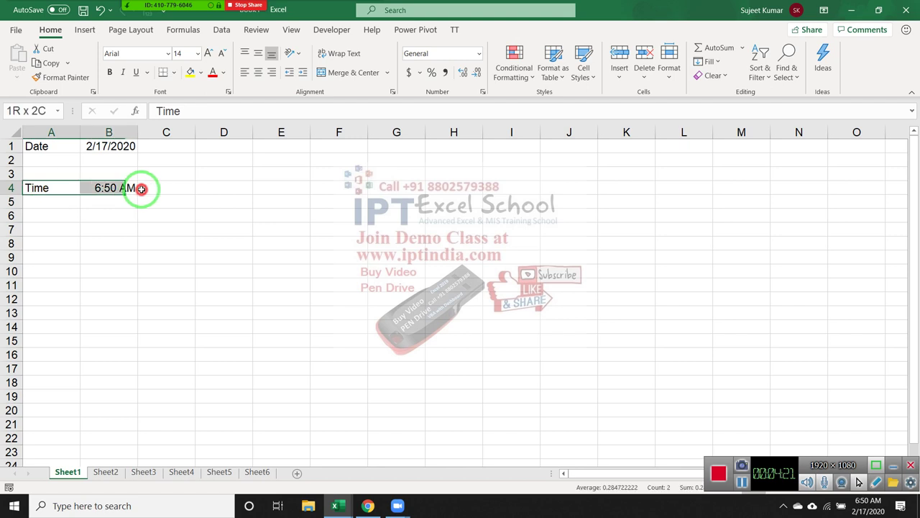
pyautogui.click(190, 72)
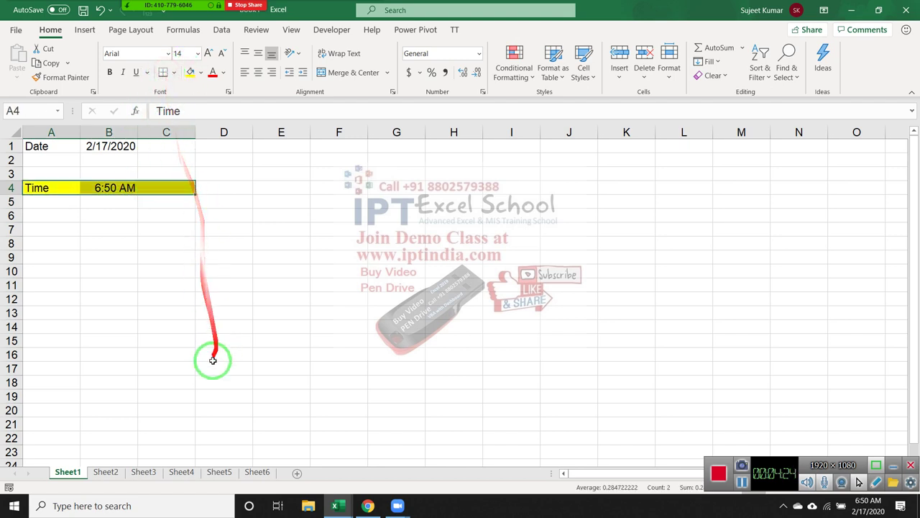
pyautogui.keyDown('shift'); pyautogui.click(266, 475); pyautogui.keyUp('shift')
# Copy only the formats to all grouped sheets with Fill > Across Worksheets, then view Sheet2.
pyautogui.moveTo(129, 475)
pyautogui.mouseDown()
pyautogui.moveTo(308, 448)
pyautogui.moveTo(801, 69)
pyautogui.moveTo(721, 69)
pyautogui.mouseUp()
pyautogui.click(717, 65)
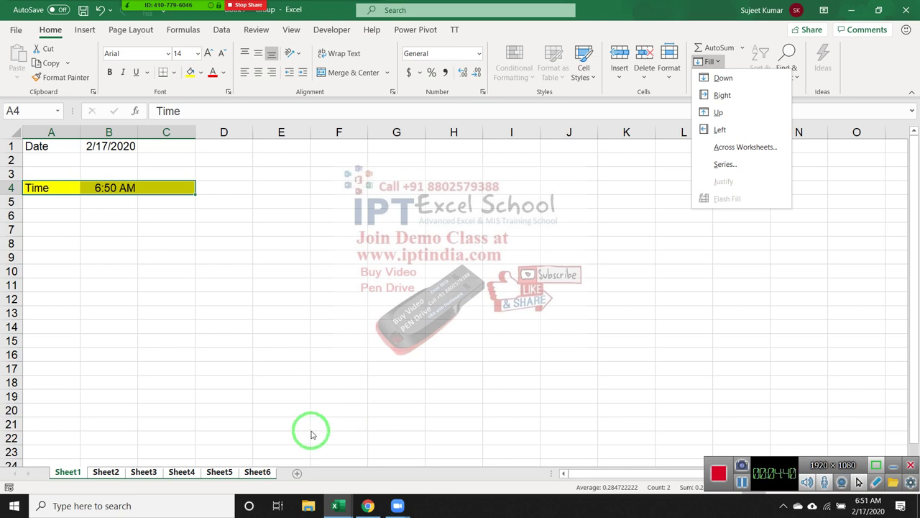
pyautogui.click(757, 153)
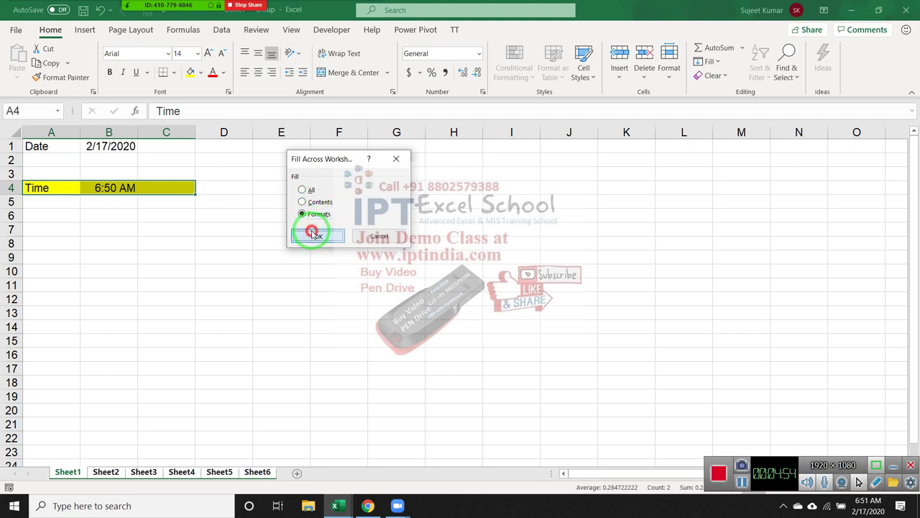
pyautogui.click(313, 235)
pyautogui.click(104, 469)
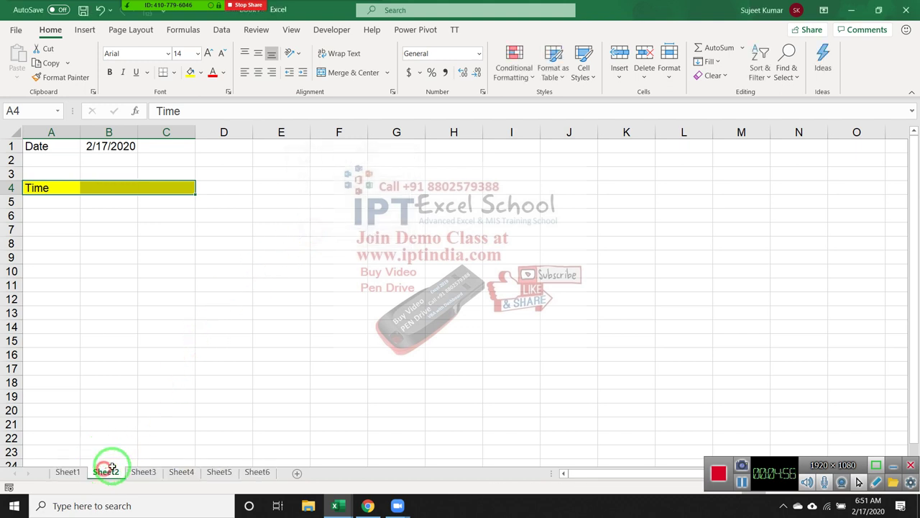
pyautogui.click(149, 464)
# Check Sheet4 and Sheet6 for the copied rows, then go back to Sheet1.
pyautogui.click(189, 471)
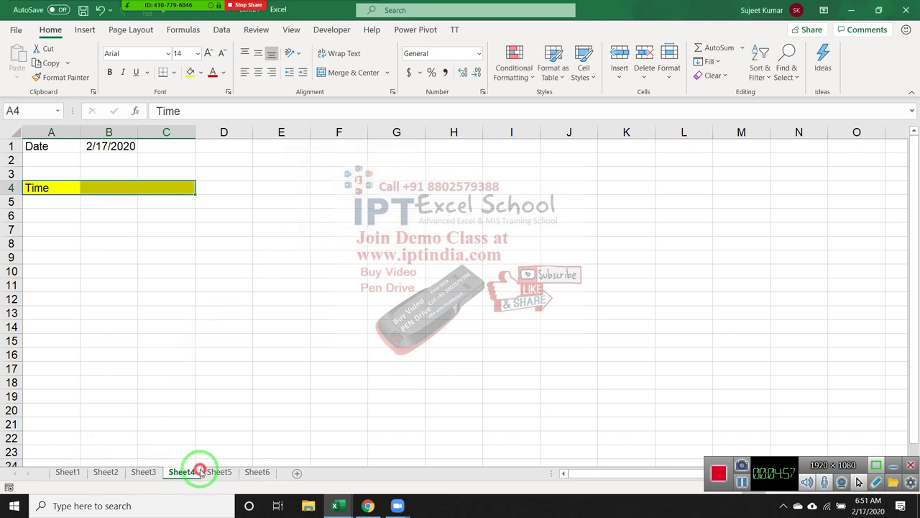
pyautogui.click(263, 471)
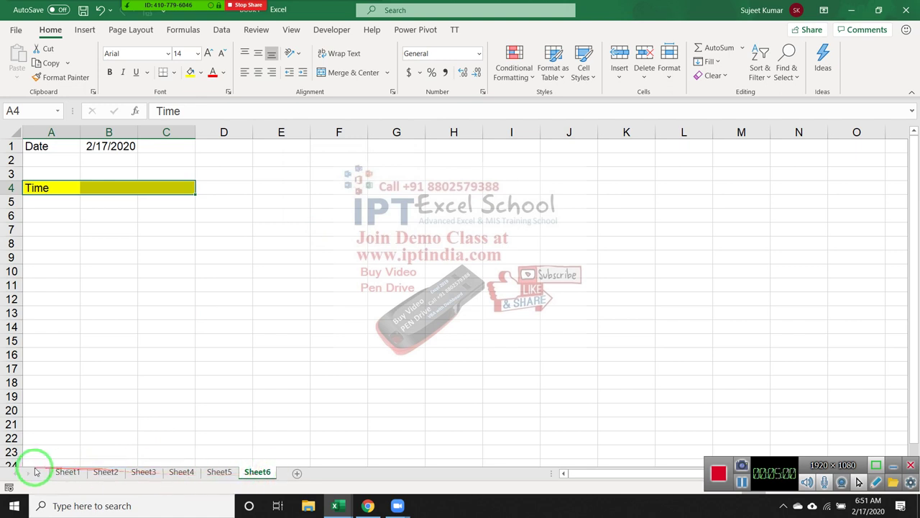
pyautogui.click(66, 472)
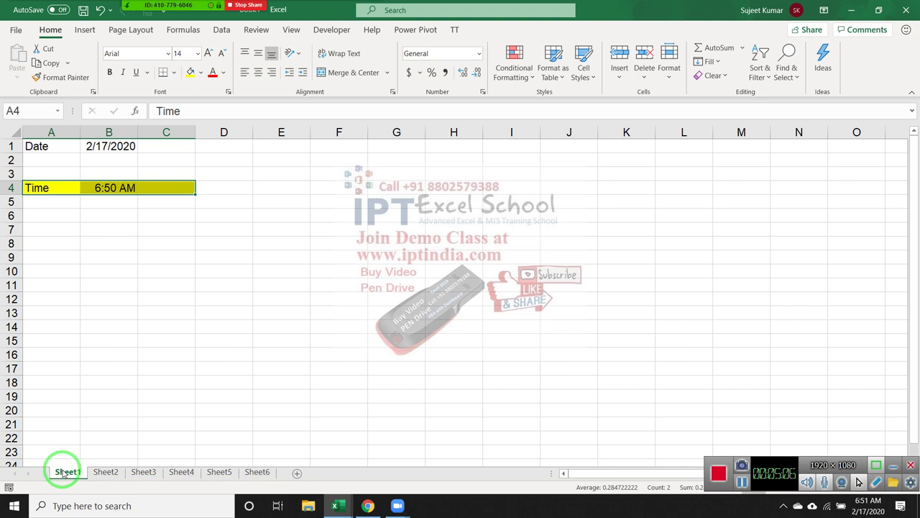
# Group Sheet1 with Sheet3, Sheet5 and Sheet4, view the Fill options, then ungroup them.
pyautogui.keyDown('ctrl'); pyautogui.click(143, 472); pyautogui.keyUp('ctrl')
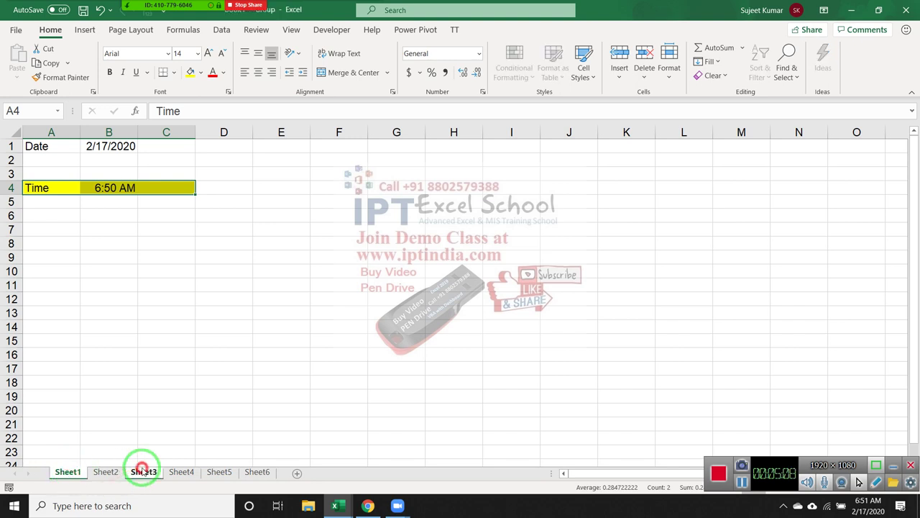
pyautogui.keyDown('ctrl'); pyautogui.click(208, 472); pyautogui.keyUp('ctrl')
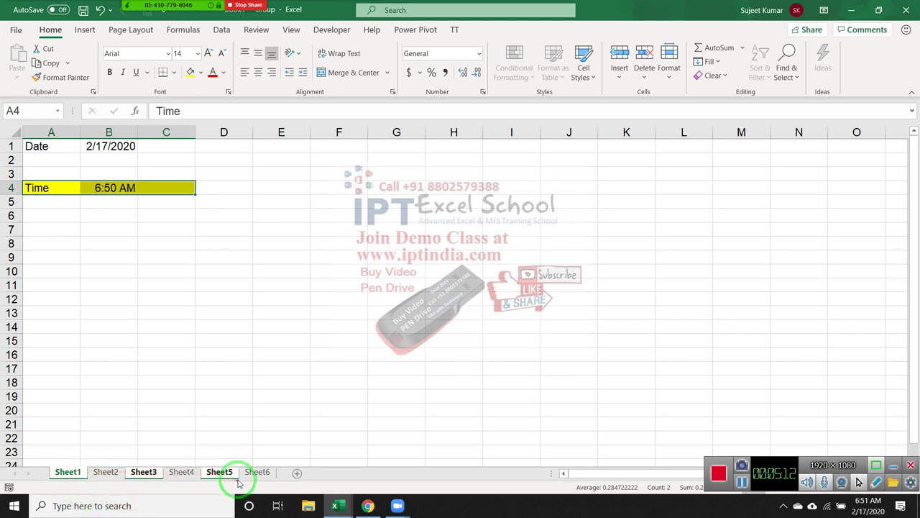
pyautogui.keyDown('ctrl'); pyautogui.click(183, 472); pyautogui.keyUp('ctrl')
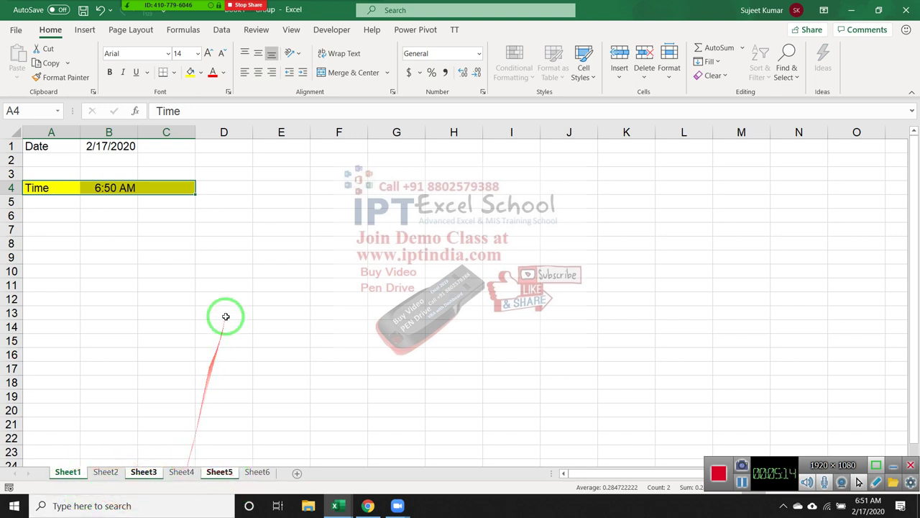
pyautogui.moveTo(169, 6)
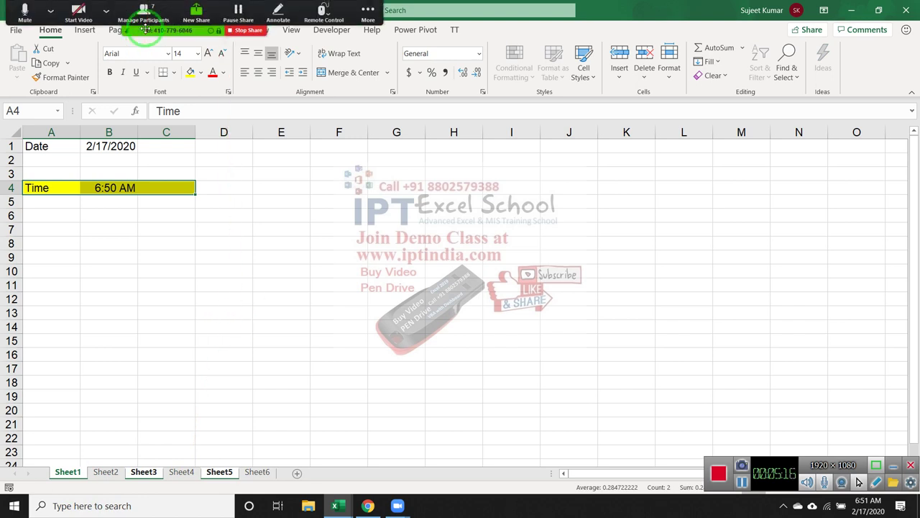
pyautogui.click(144, 22)
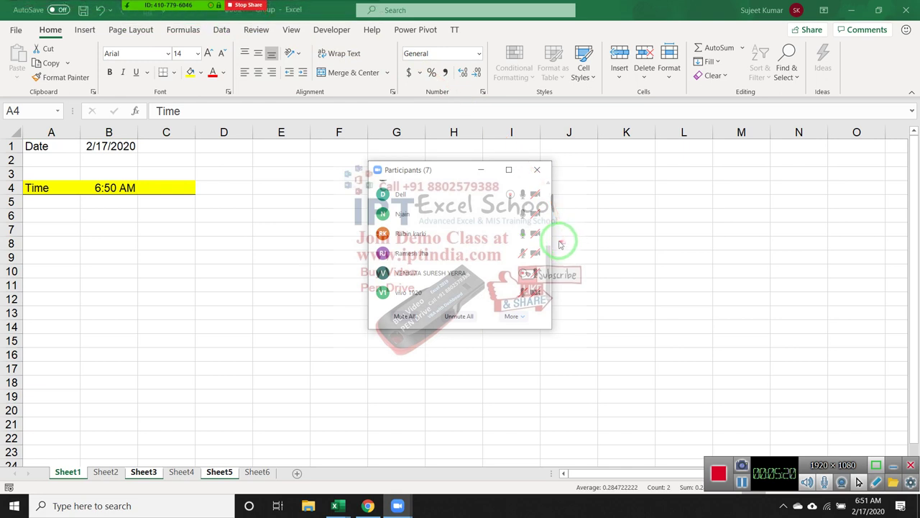
pyautogui.click(541, 169)
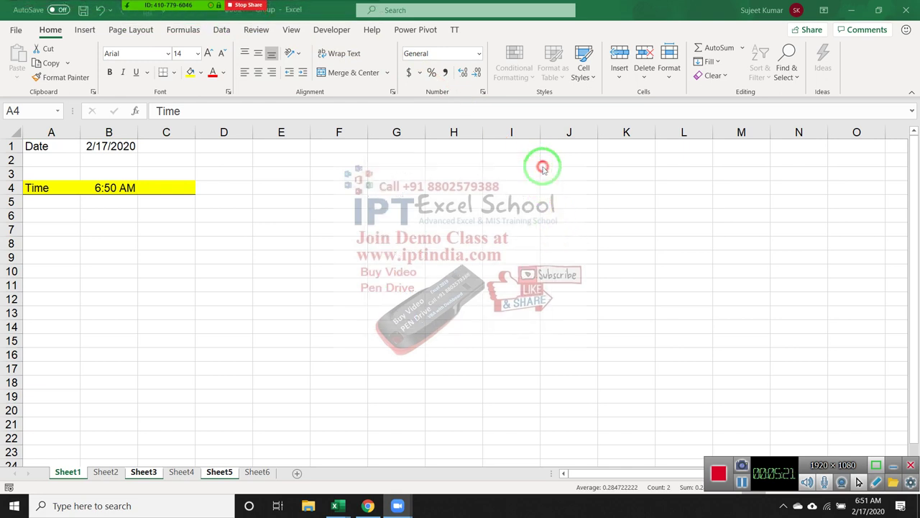
pyautogui.click(709, 61)
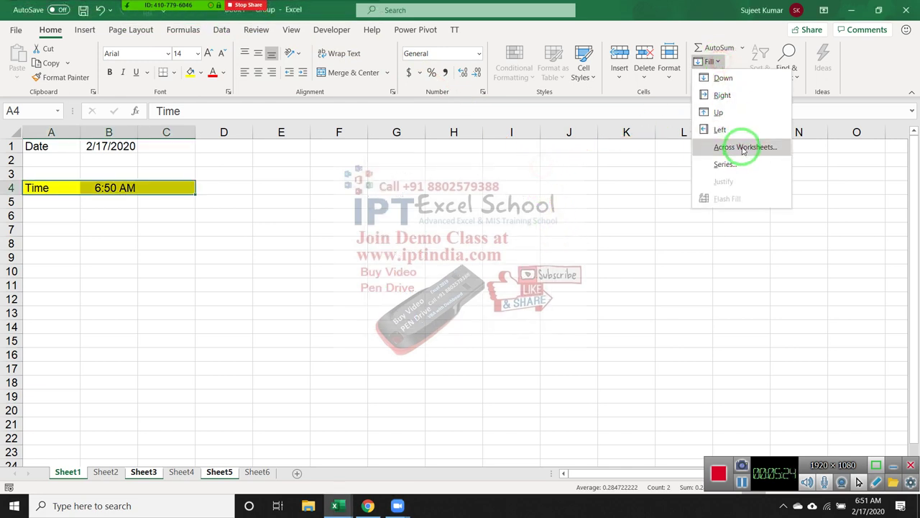
pyautogui.click(115, 463)
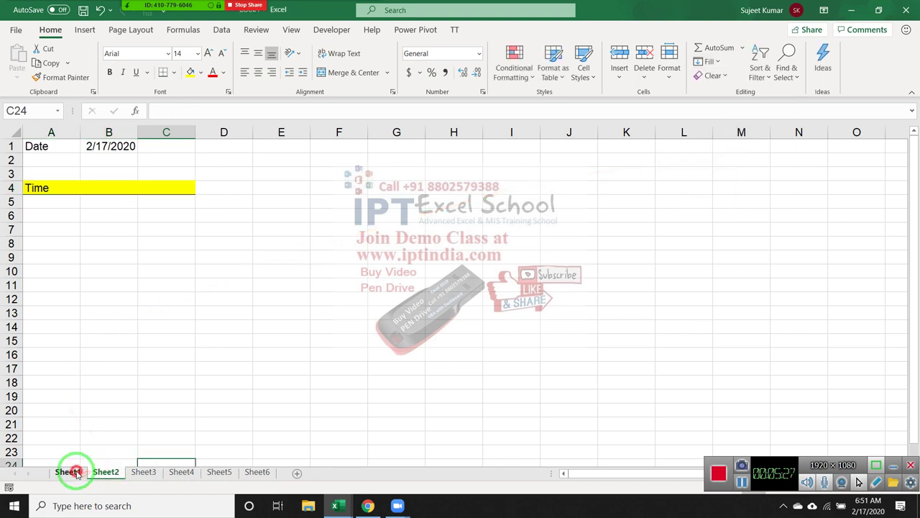
pyautogui.click(76, 472)
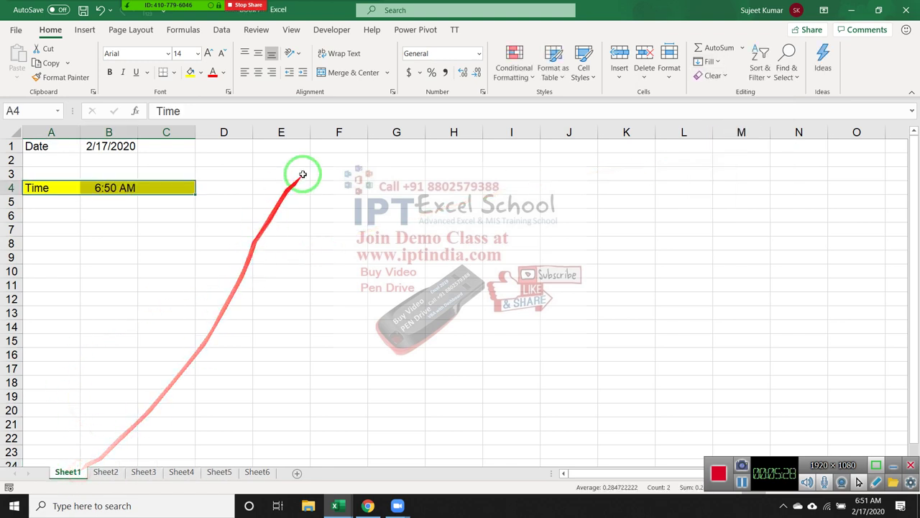
# Clear columns A to C, then fill column A with a 1–18 series from 1 and 2.
pyautogui.moveTo(166, 133); pyautogui.dragTo(47, 133)
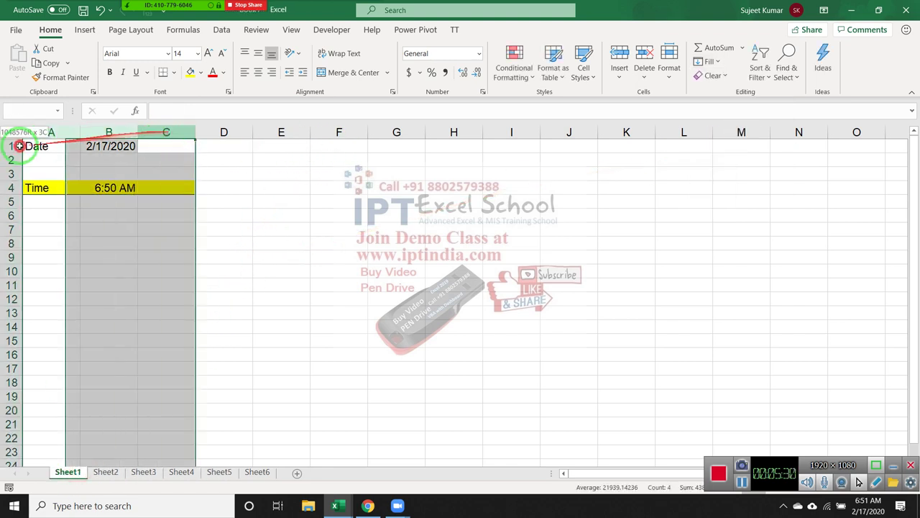
pyautogui.hotkey('ctrl', '-')
pyautogui.click(50, 142)
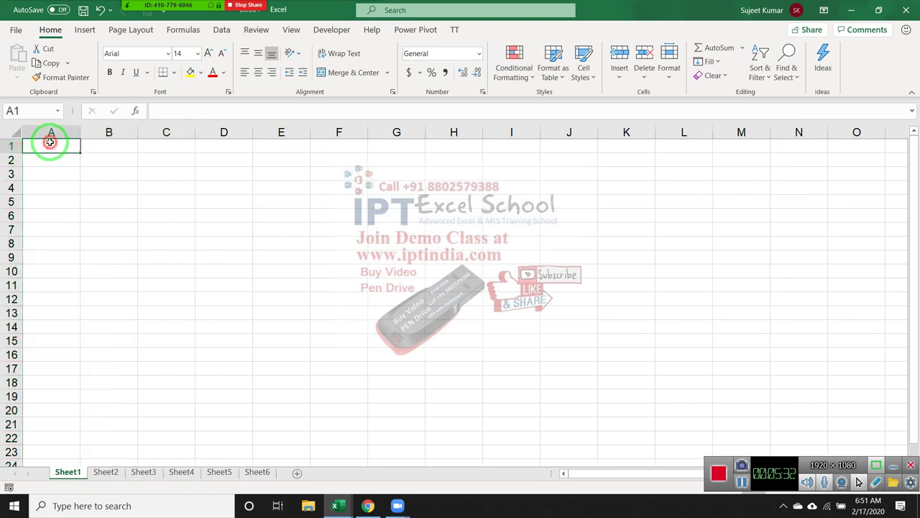
pyautogui.write('1')
pyautogui.press('Return')
pyautogui.write('2')
pyautogui.press('Return')
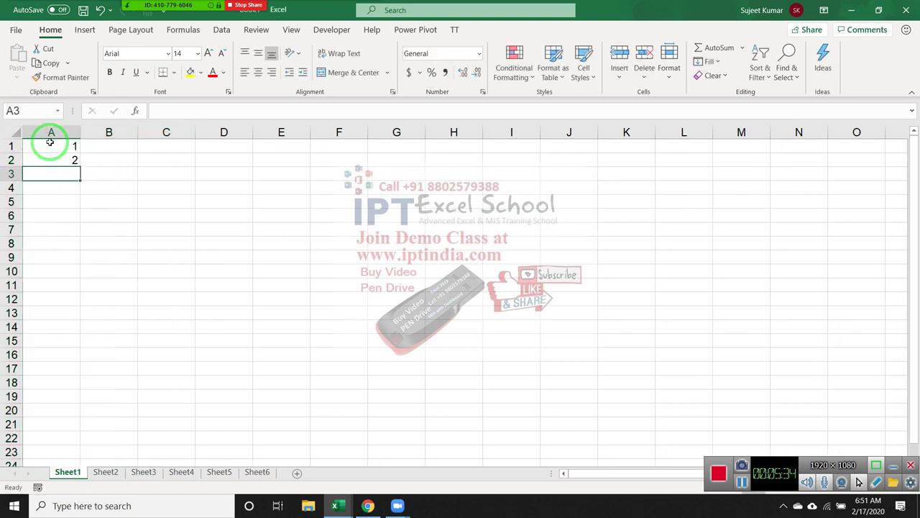
pyautogui.moveTo(50, 144)
pyautogui.mouseDown()
pyautogui.moveTo(48, 159)
pyautogui.moveTo(69, 161)
pyautogui.moveTo(89, 399)
pyautogui.moveTo(82, 424)
pyautogui.moveTo(79, 414)
pyautogui.moveTo(94, 453)
pyautogui.moveTo(103, 384)
pyautogui.moveTo(81, 359)
pyautogui.moveTo(74, 312)
pyautogui.moveTo(69, 451)
pyautogui.moveTo(82, 389)
pyautogui.mouseUp()
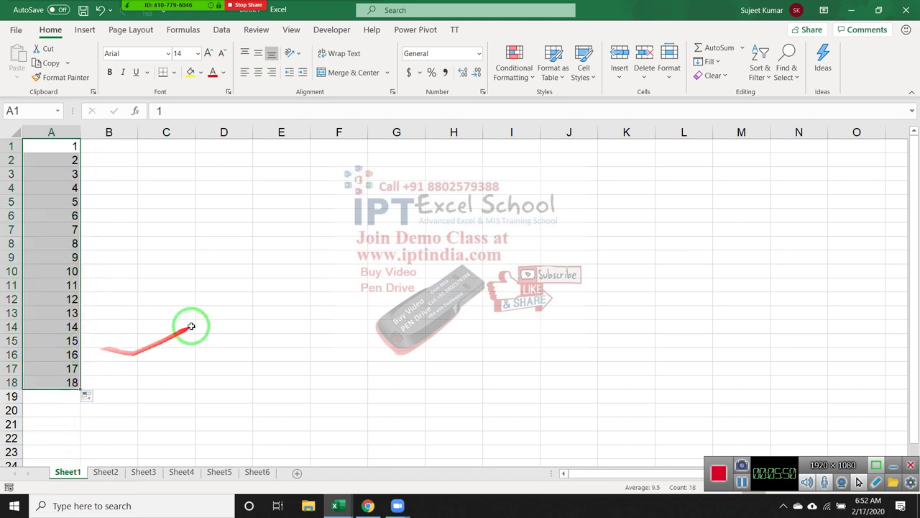
# Delete the numbers in A2:A20 so only 1 remains in A1.
pyautogui.click(65, 163)
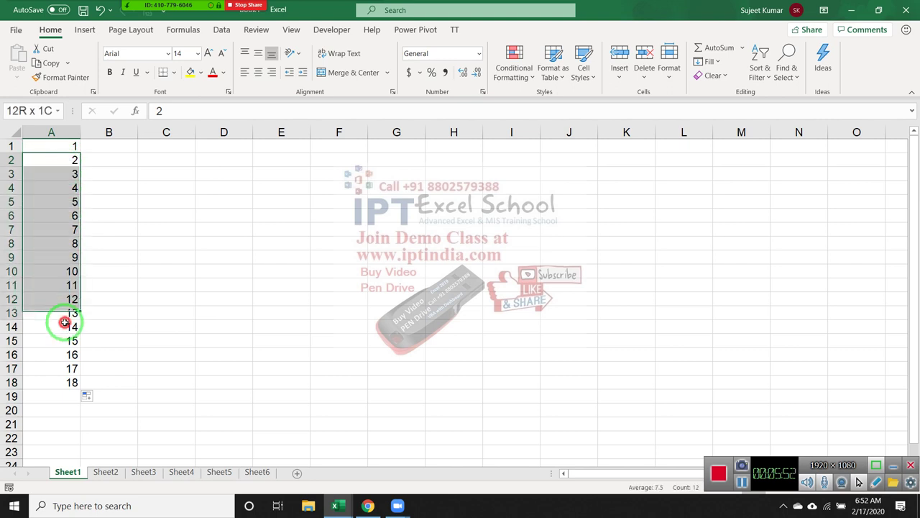
pyautogui.moveTo(65, 163); pyautogui.dragTo(70, 402)
pyautogui.press('Delete')
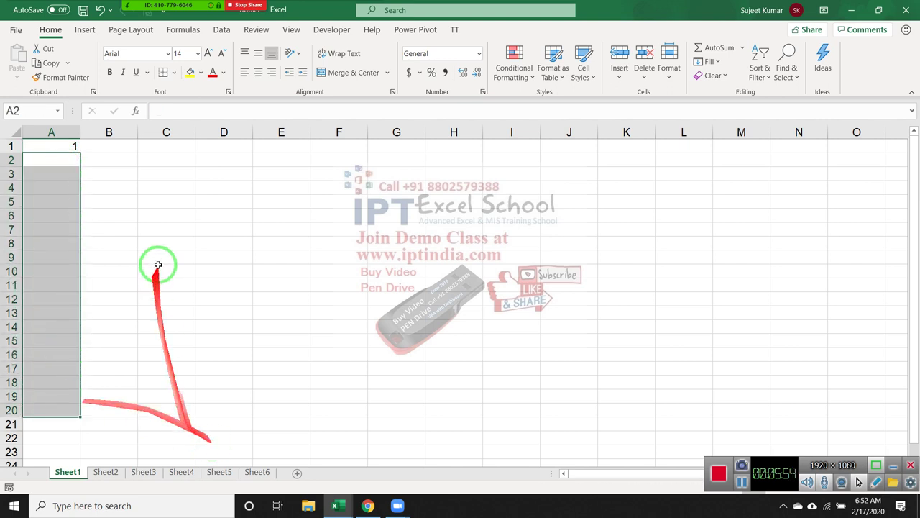
pyautogui.moveTo(65, 133); pyautogui.dragTo(53, 185)
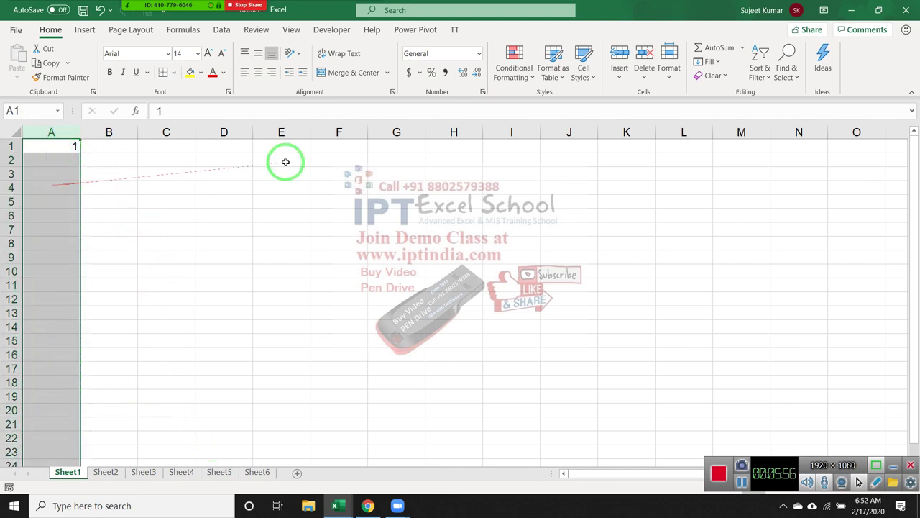
# Fill column A as a linear series with stop value 15.
pyautogui.click(191, 245)
pyautogui.click(63, 134)
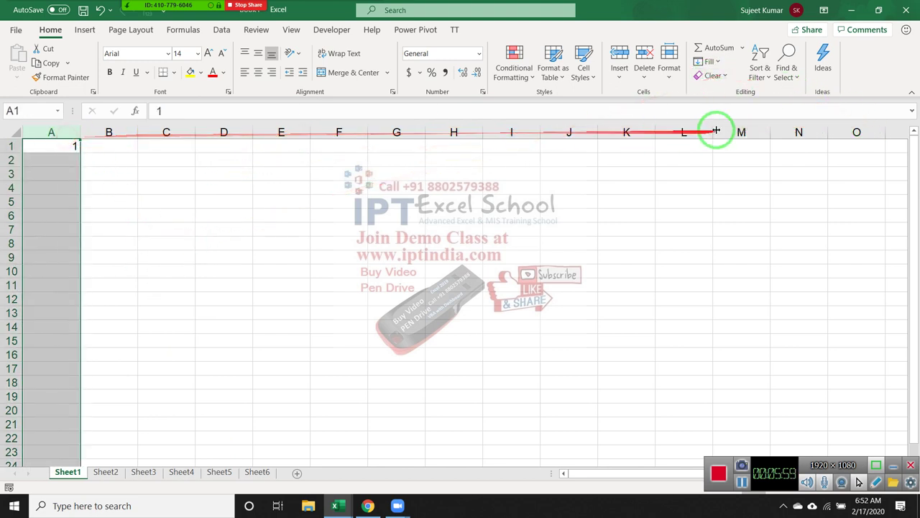
pyautogui.click(714, 62)
pyautogui.click(737, 161)
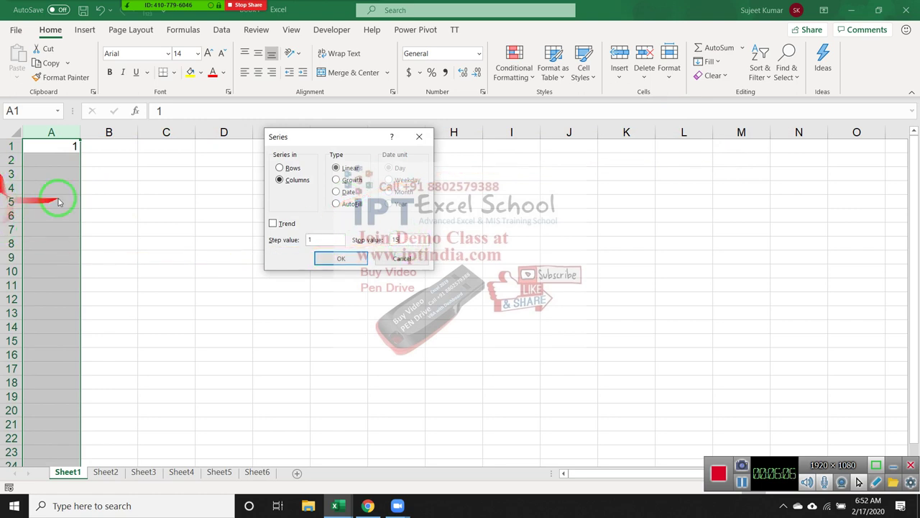
pyautogui.click(338, 260)
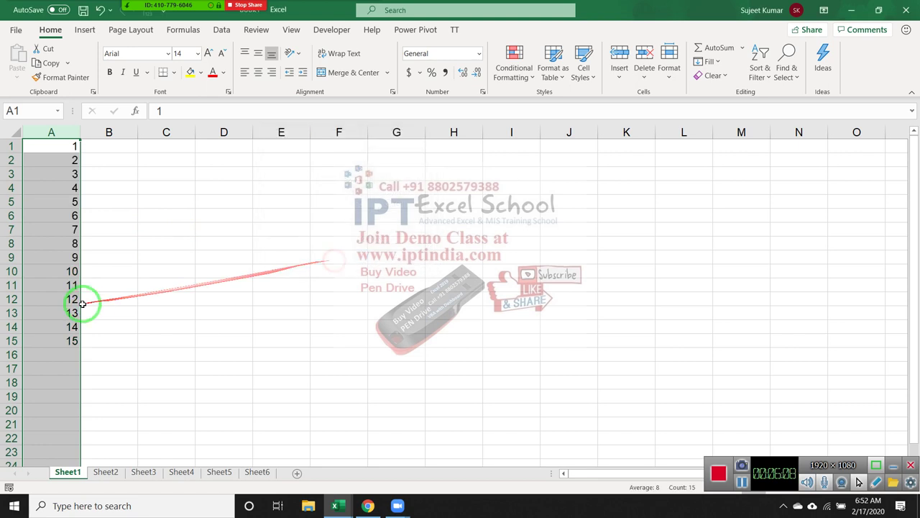
pyautogui.click(147, 295)
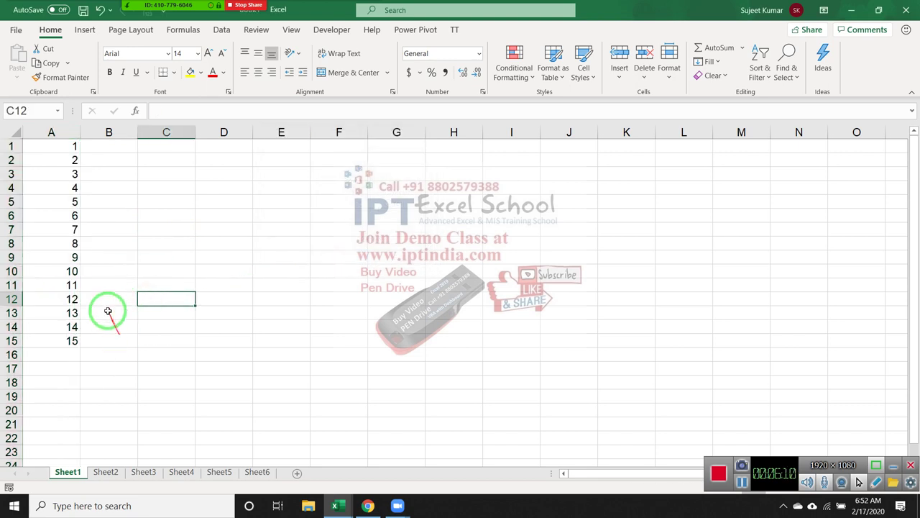
# Refill A1:A21 as a linear series with step value 2, running 1 to 41.
pyautogui.click(66, 149)
pyautogui.moveTo(66, 149); pyautogui.dragTo(73, 428)
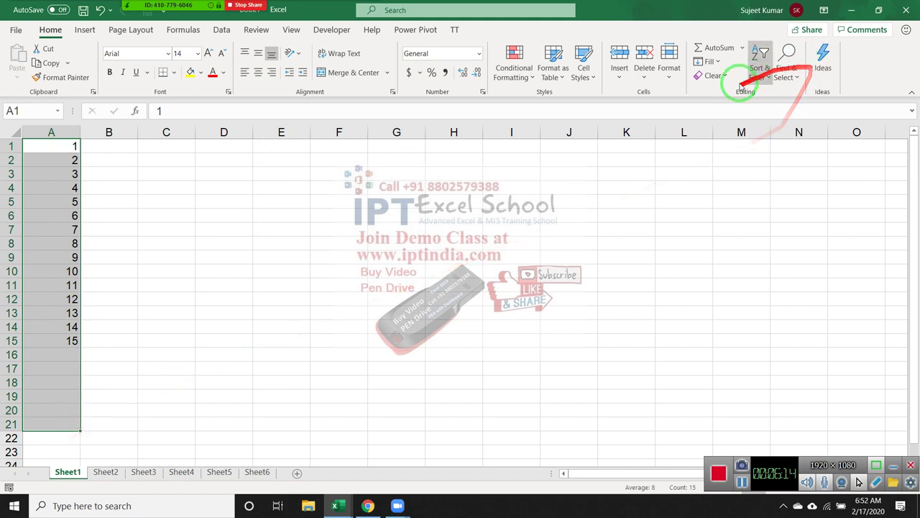
pyautogui.click(708, 62)
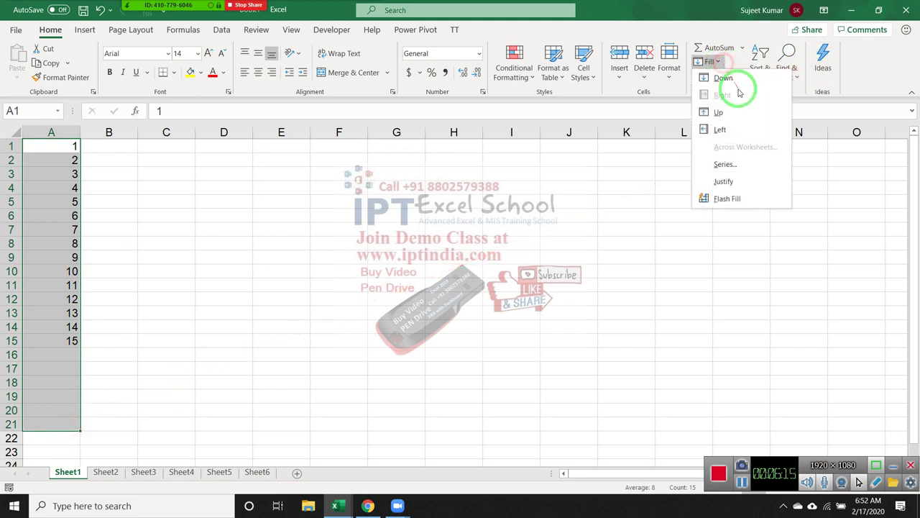
pyautogui.click(724, 164)
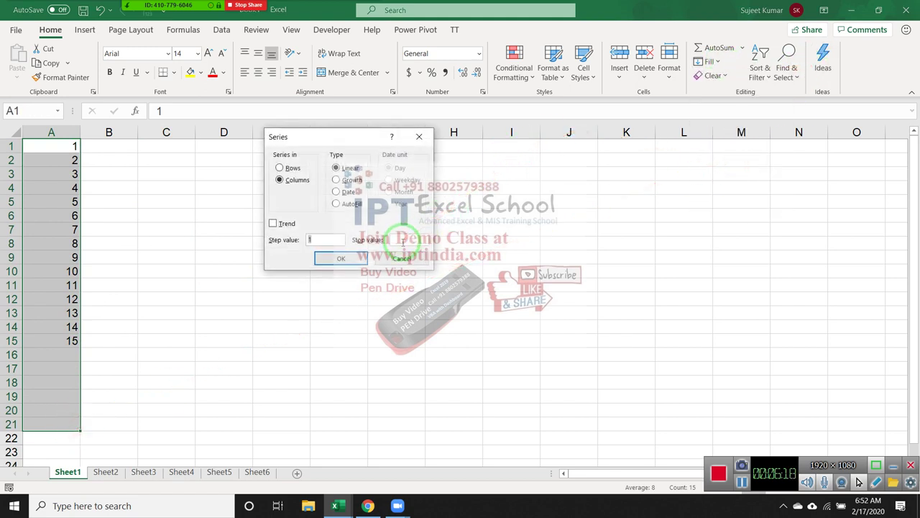
pyautogui.click(336, 260)
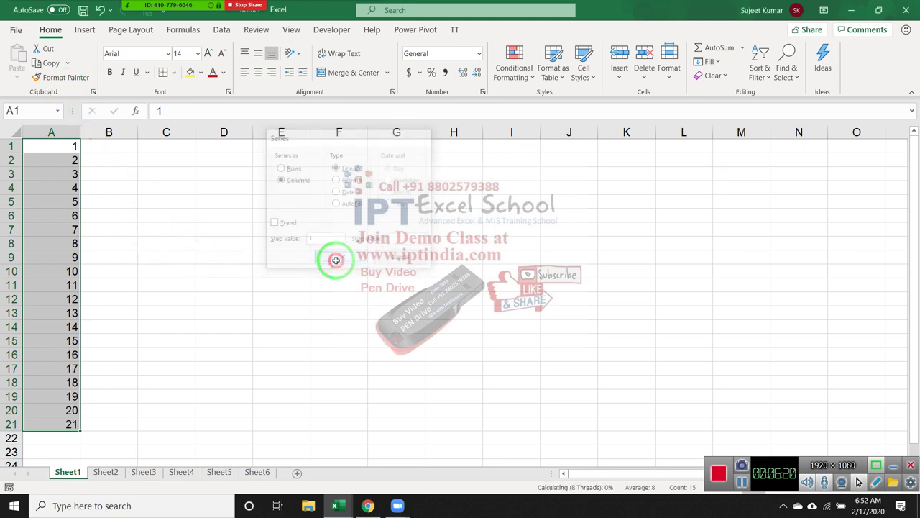
pyautogui.click(721, 67)
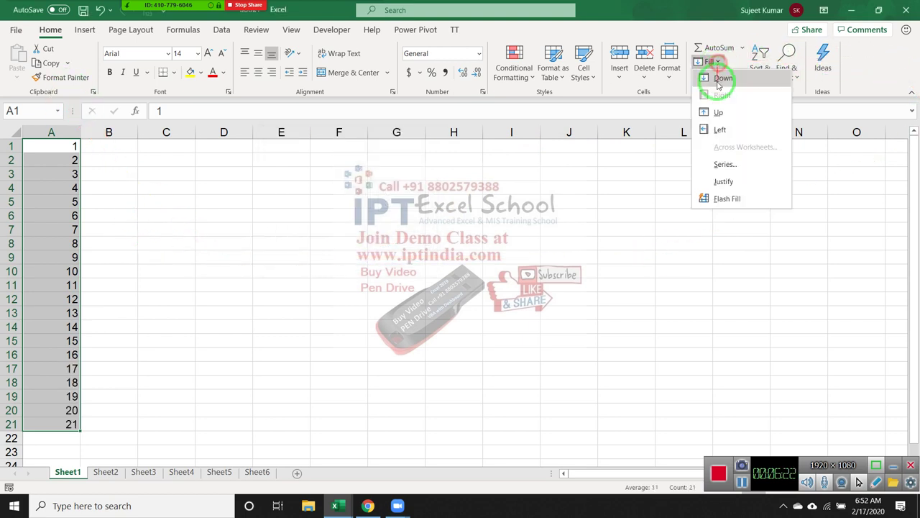
pyautogui.click(723, 164)
pyautogui.write('2')
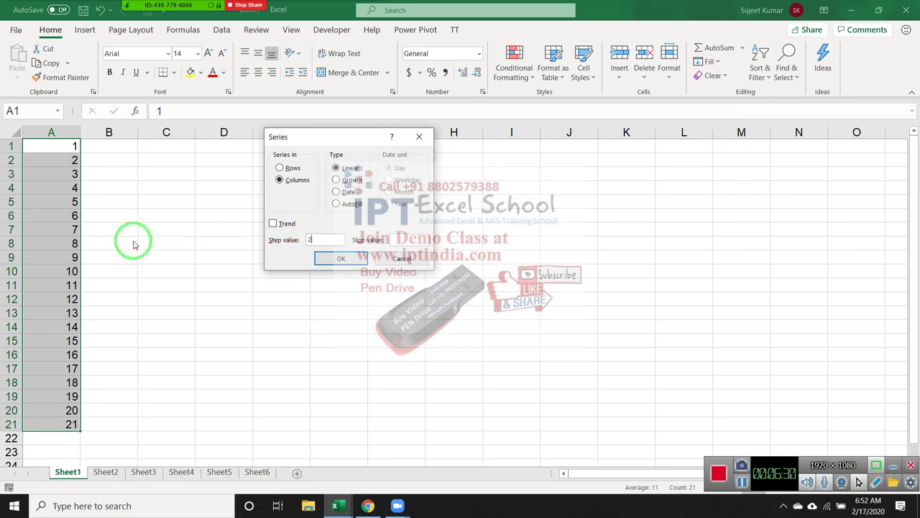
pyautogui.click(343, 261)
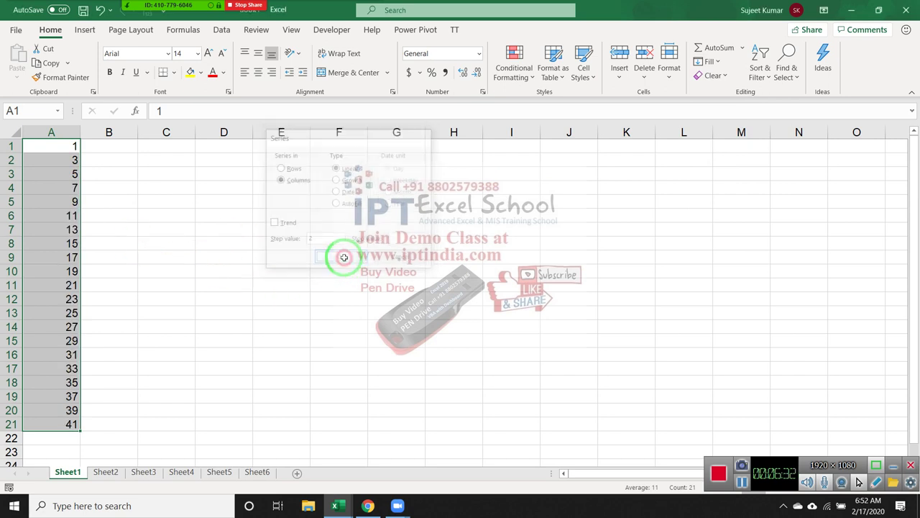
pyautogui.click(712, 62)
pyautogui.click(705, 159)
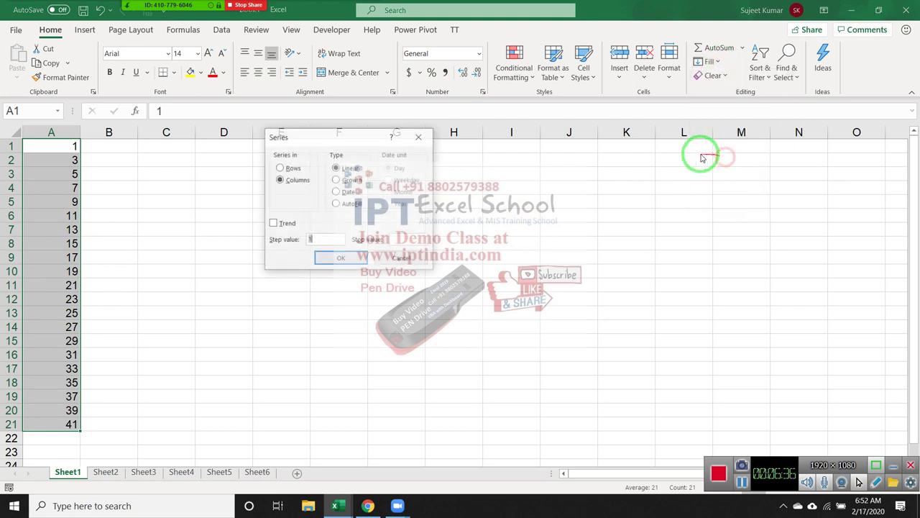
pyautogui.click(351, 170)
pyautogui.click(350, 182)
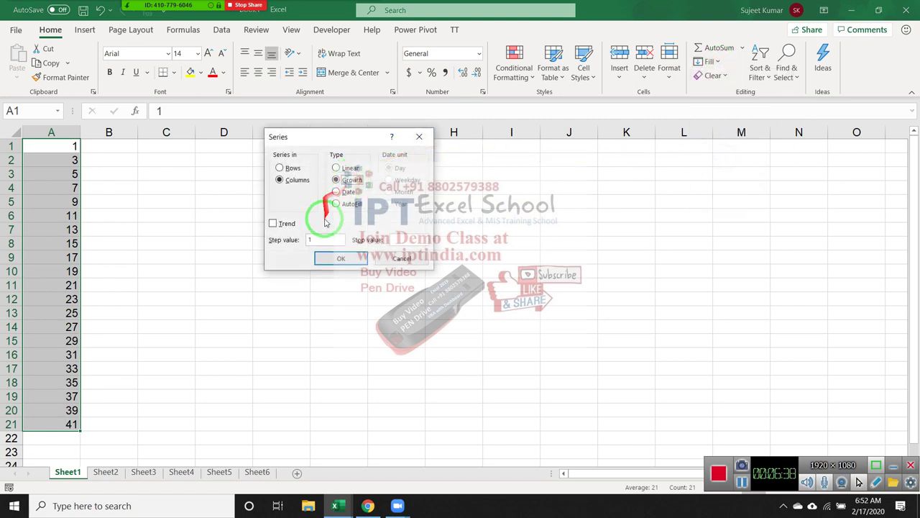
pyautogui.click(363, 259)
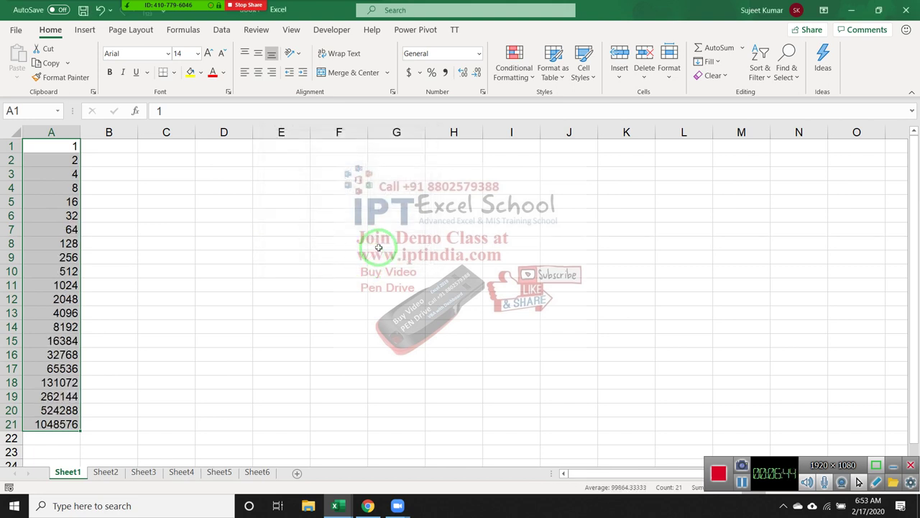
# Enter 1/1 in A1 and fill the dates down to A21.
pyautogui.click(75, 150)
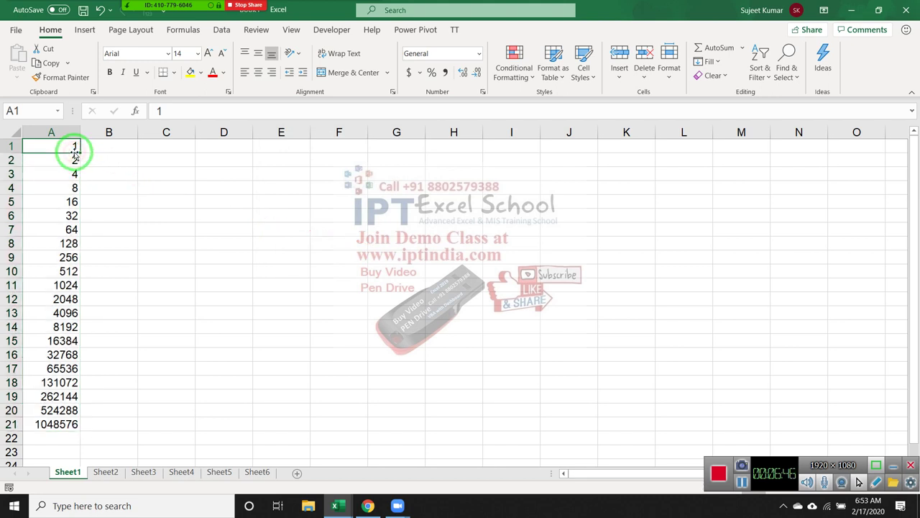
pyautogui.write('1/1')
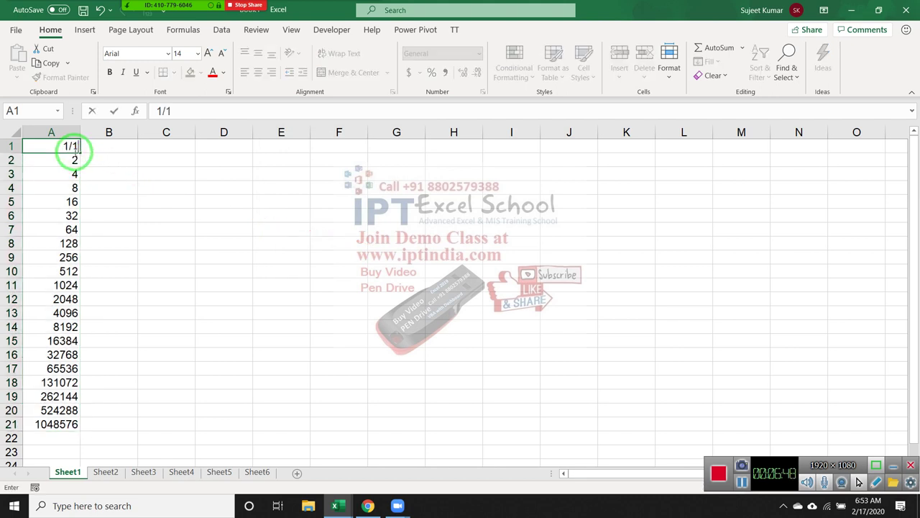
pyautogui.click(92, 188)
pyautogui.click(69, 147)
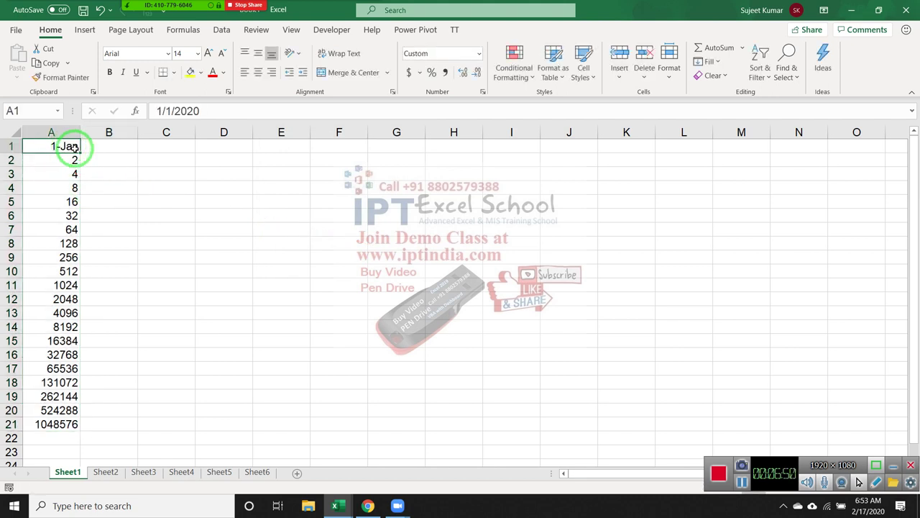
pyautogui.moveTo(75, 149); pyautogui.dragTo(48, 436)
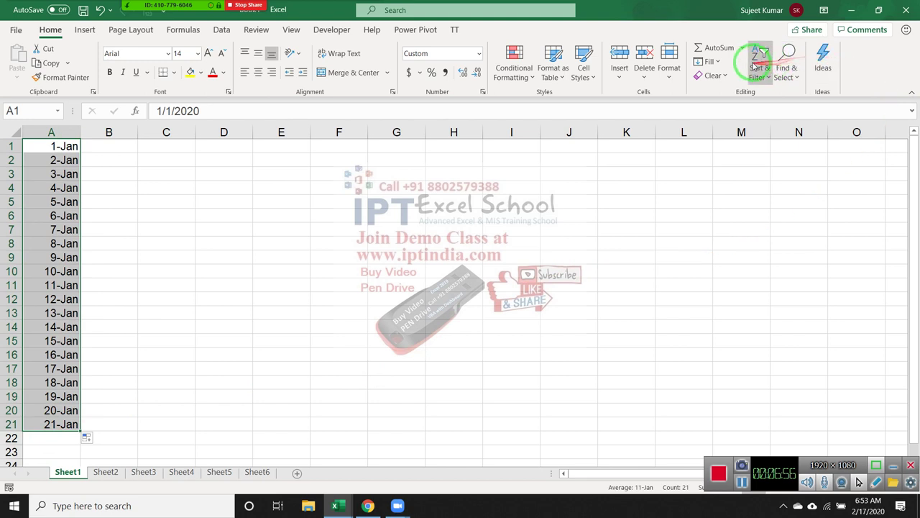
# Turn A1:A21 into a Weekday date series ending on 29-Jan.
pyautogui.click(708, 62)
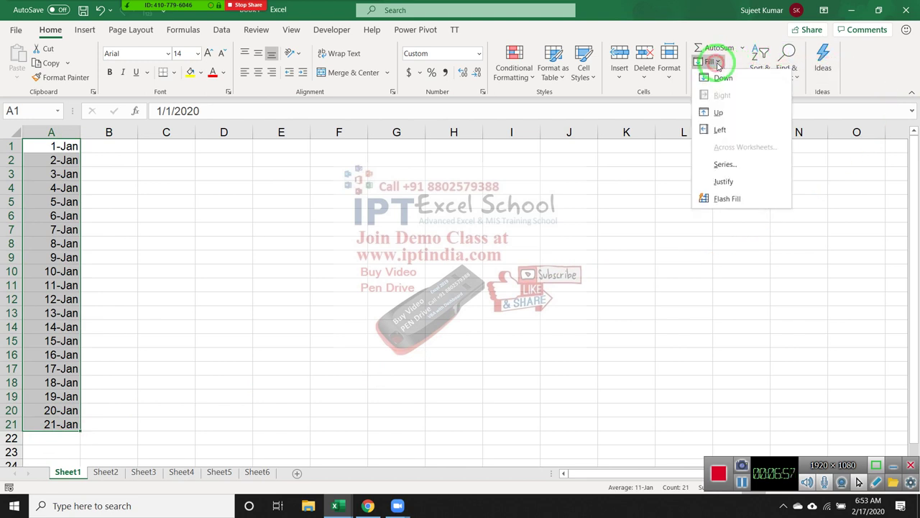
pyautogui.click(753, 177)
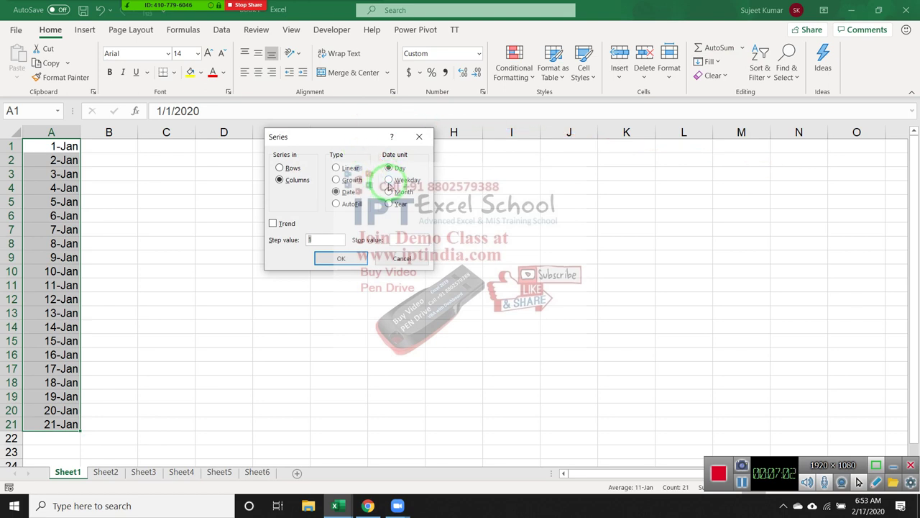
pyautogui.click(389, 180)
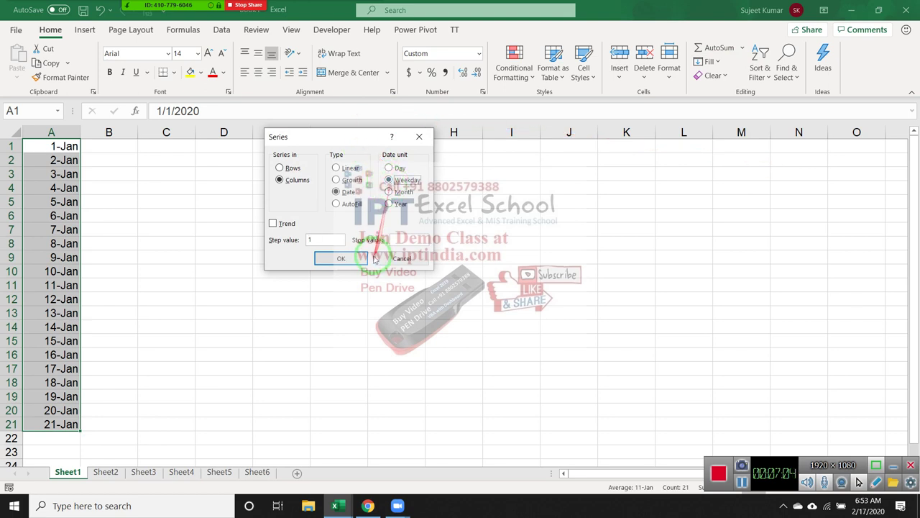
pyautogui.click(341, 258)
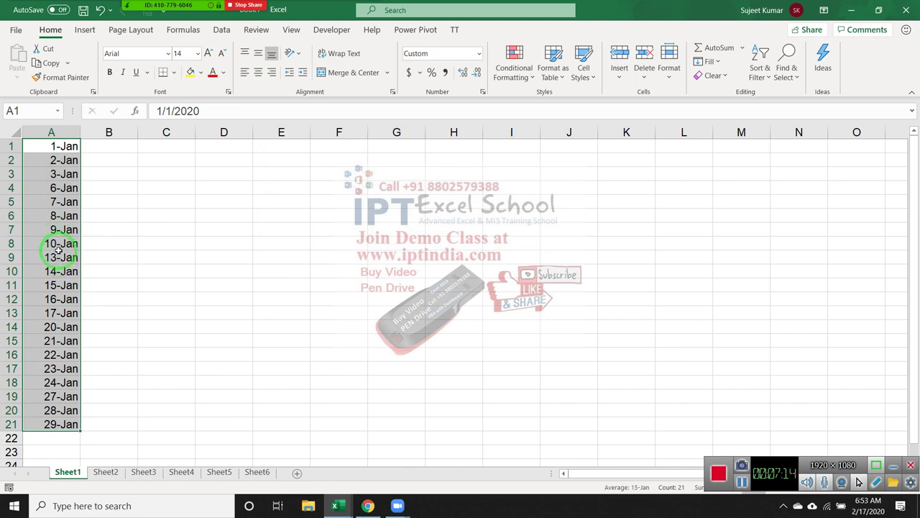
# Enter 8/7 in A1 and fill A1:A21 as a Month series, 7-Aug through 7-Apr.
pyautogui.click(60, 148)
pyautogui.write('8/7')
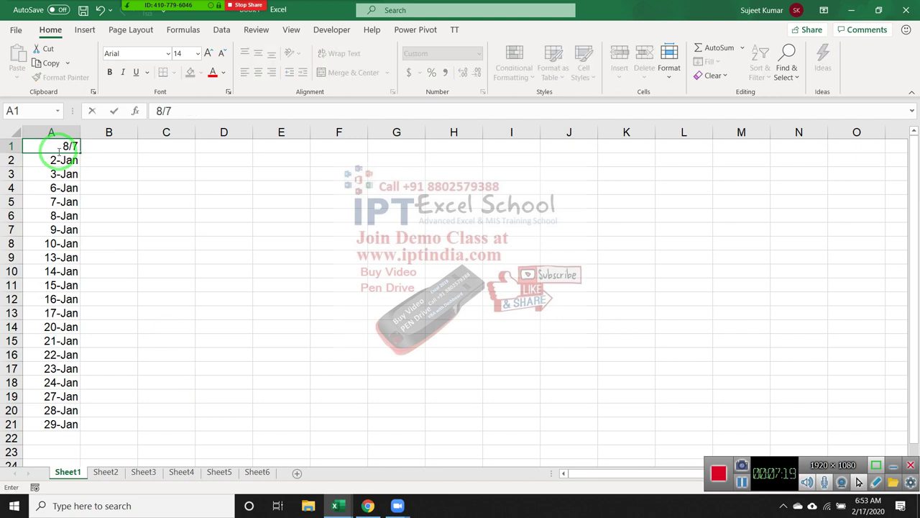
pyautogui.press('Return')
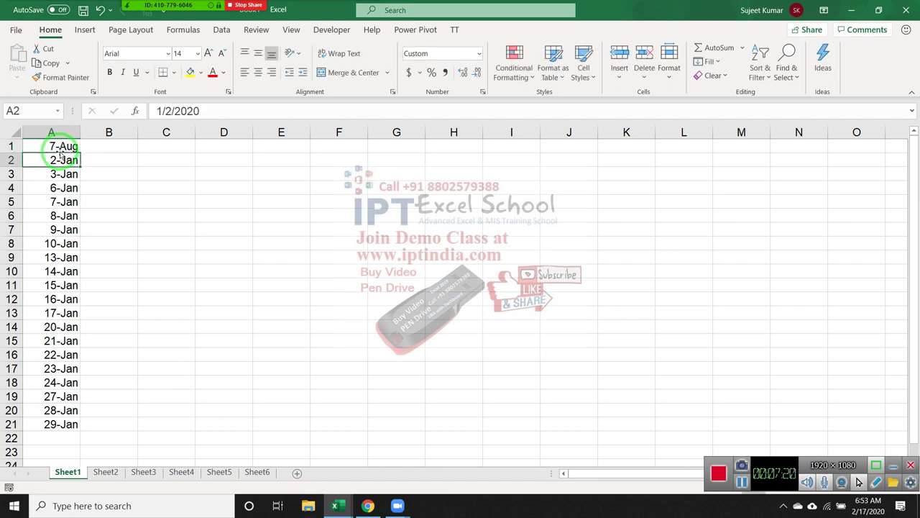
pyautogui.moveTo(59, 148); pyautogui.dragTo(68, 424)
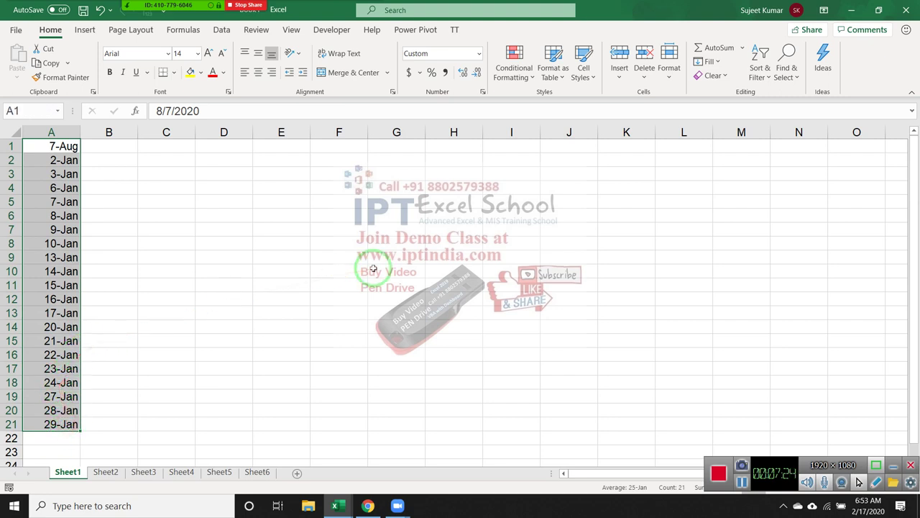
pyautogui.click(708, 62)
pyautogui.click(751, 166)
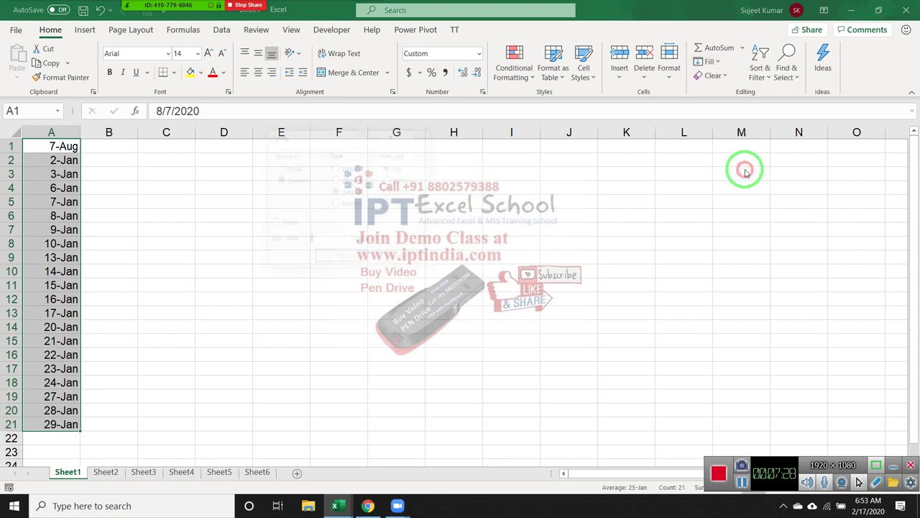
pyautogui.click(389, 192)
pyautogui.click(340, 258)
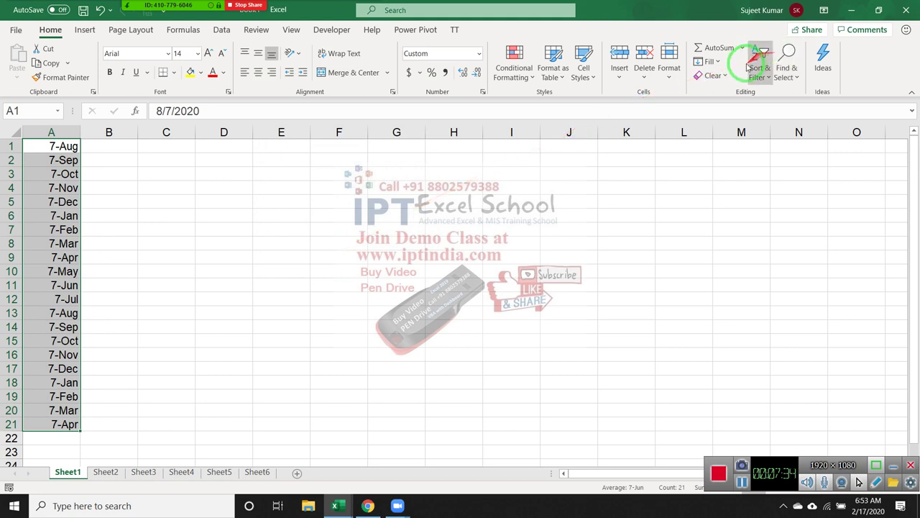
pyautogui.click(709, 62)
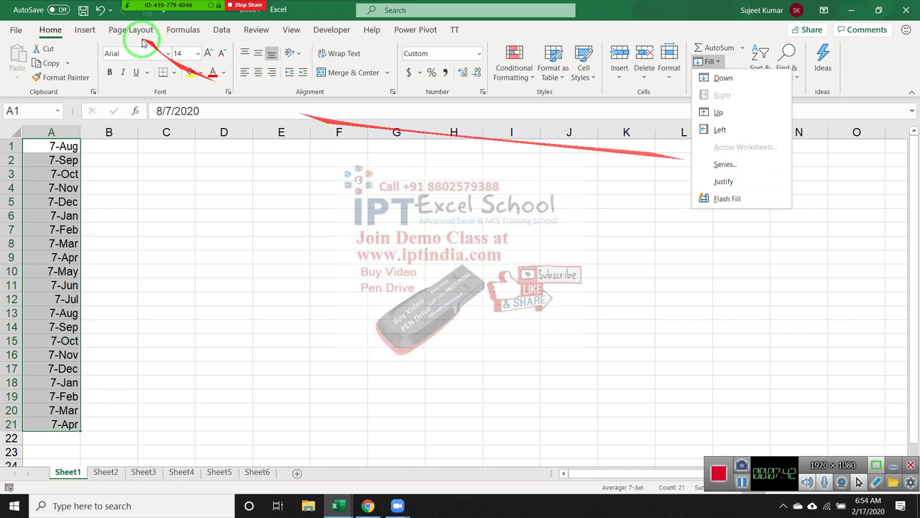
# Delete the dates, enter the custom list's first name in A1, and fill it to A18.
pyautogui.click(165, 93)
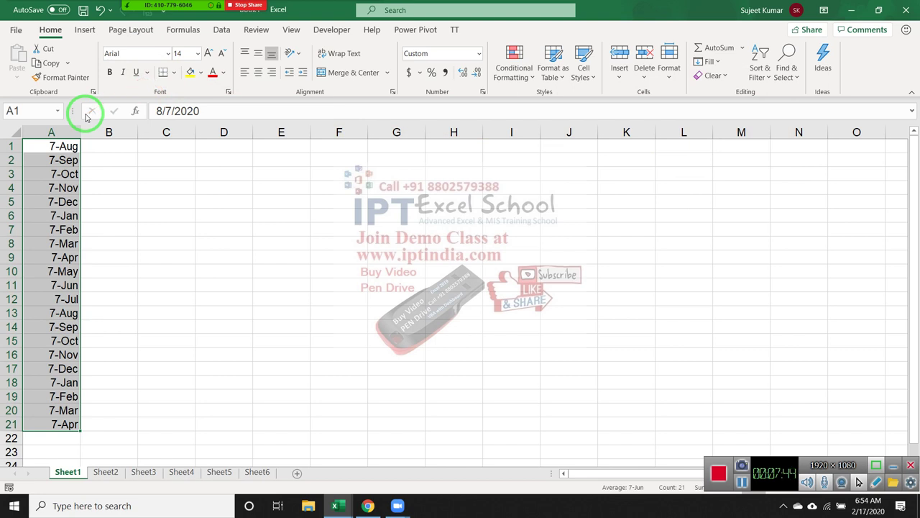
pyautogui.press('Delete')
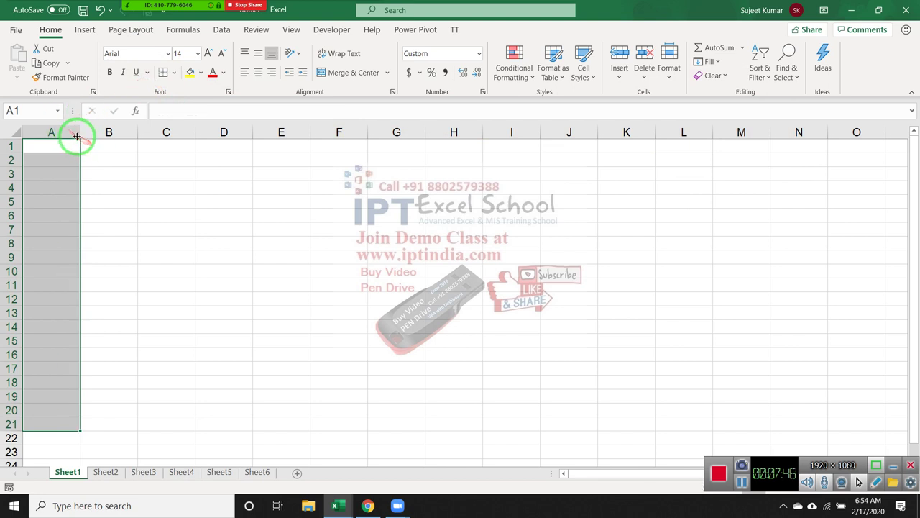
pyautogui.click(71, 143)
pyautogui.write('Ja')
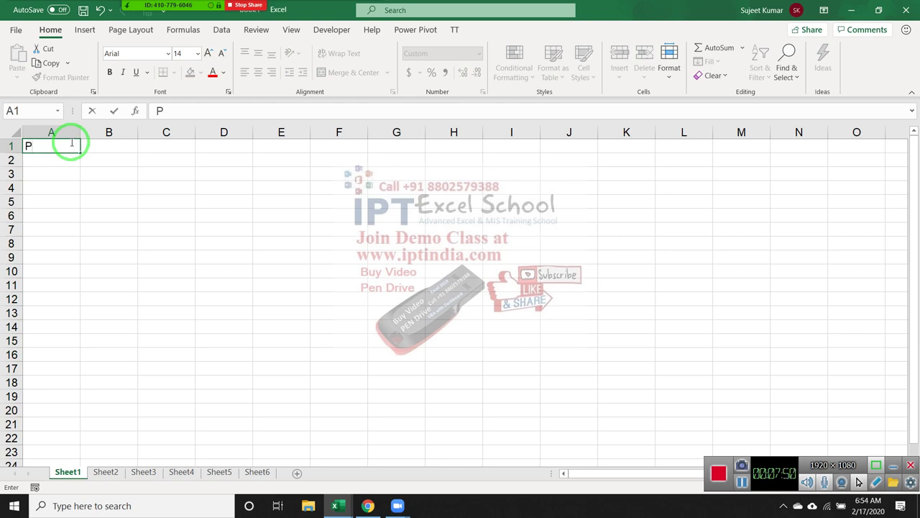
pyautogui.press('Return')
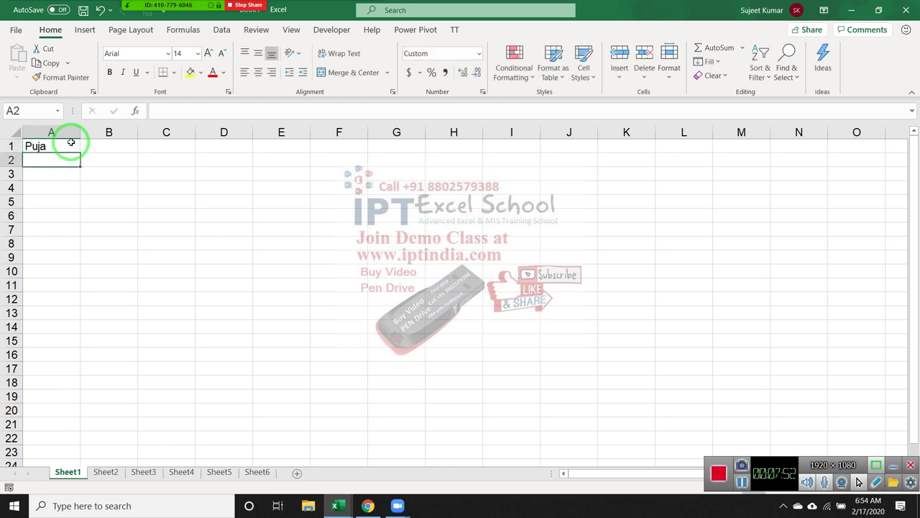
pyautogui.click(73, 147)
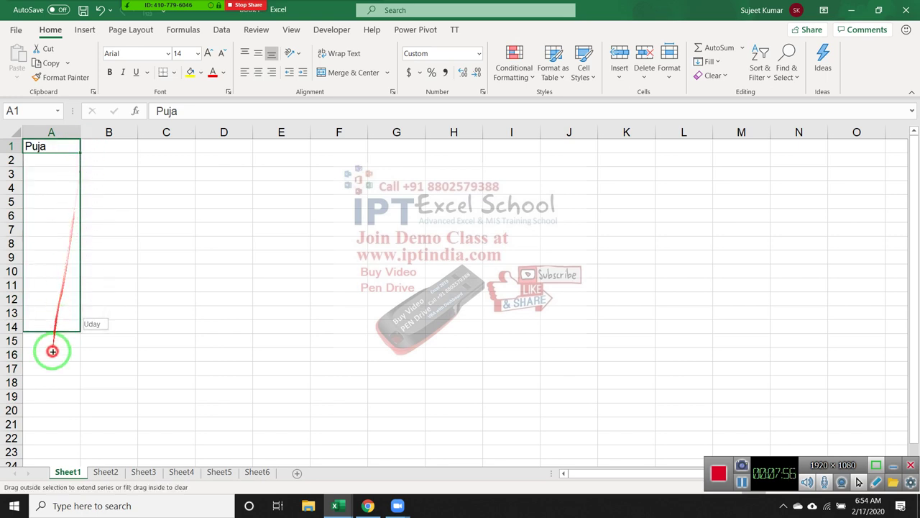
pyautogui.moveTo(81, 158); pyautogui.dragTo(43, 392)
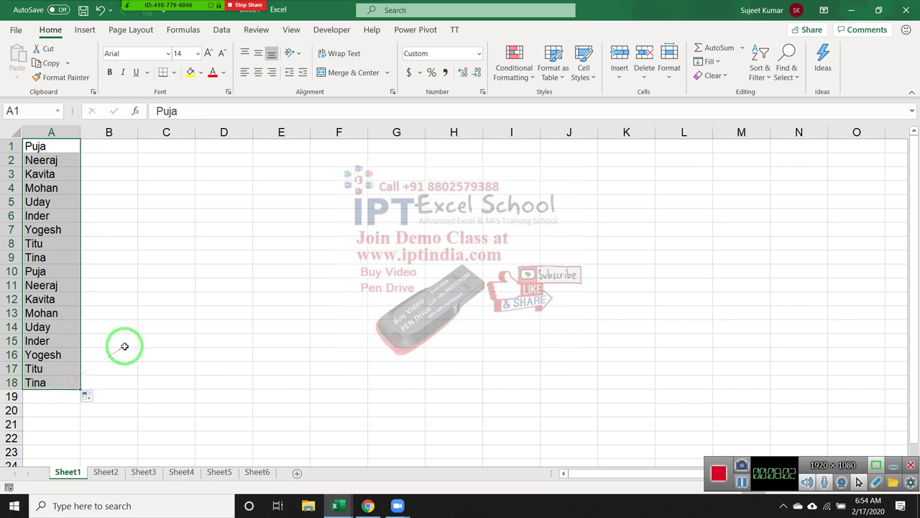
pyautogui.click(115, 148)
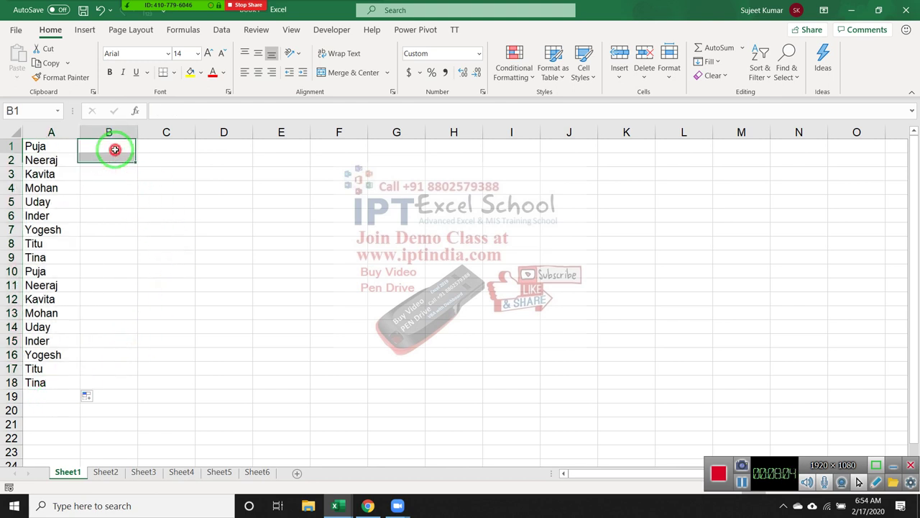
pyautogui.write('Pa')
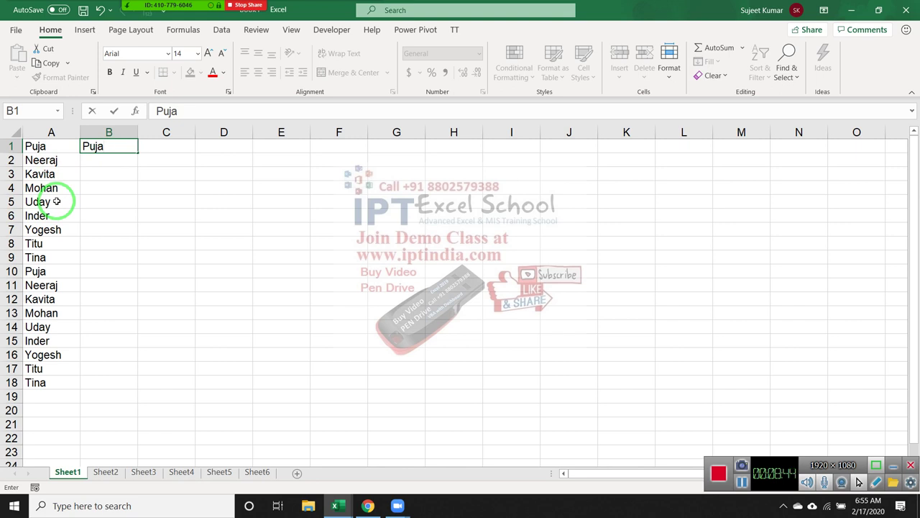
pyautogui.press('Escape')
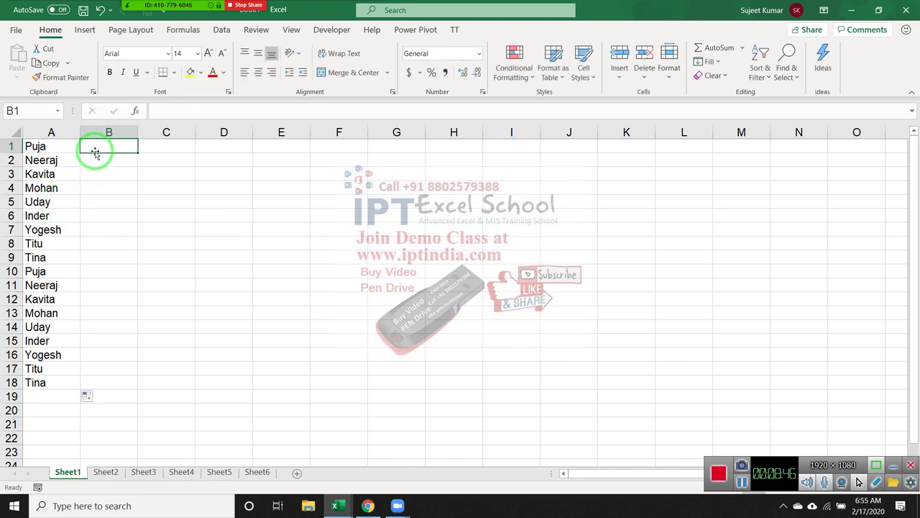
pyautogui.write('Puja,')
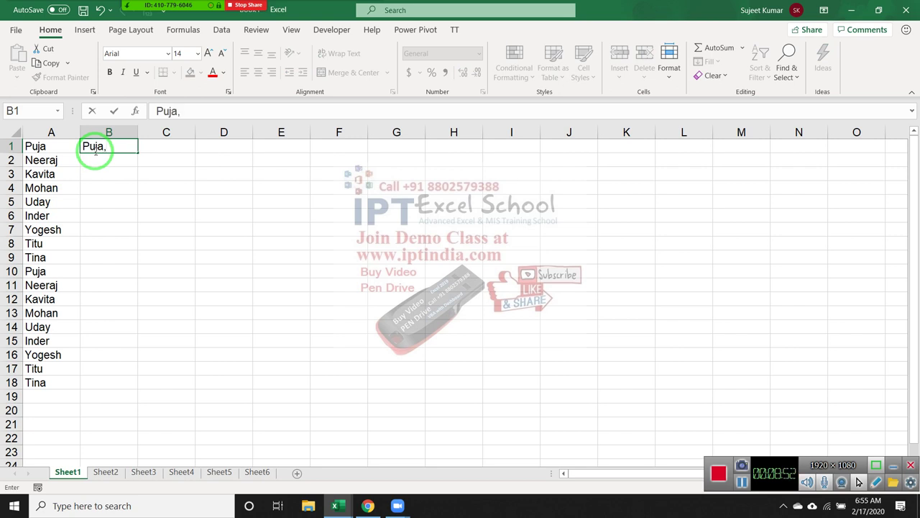
pyautogui.write('r')
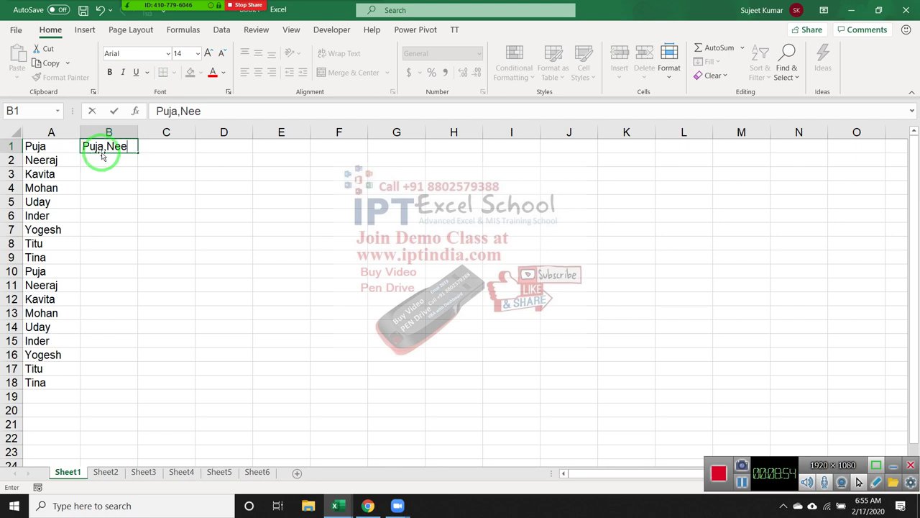
pyautogui.press('Escape')
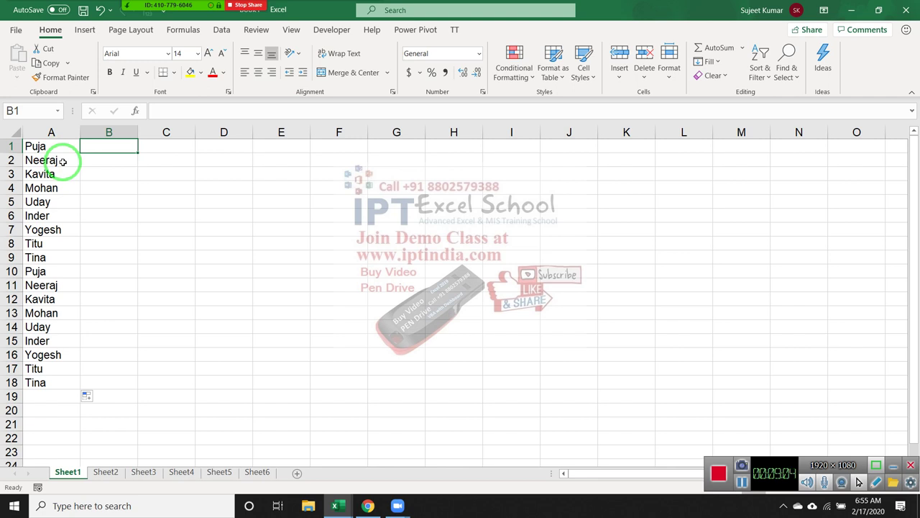
pyautogui.click(63, 162)
pyautogui.click(62, 146)
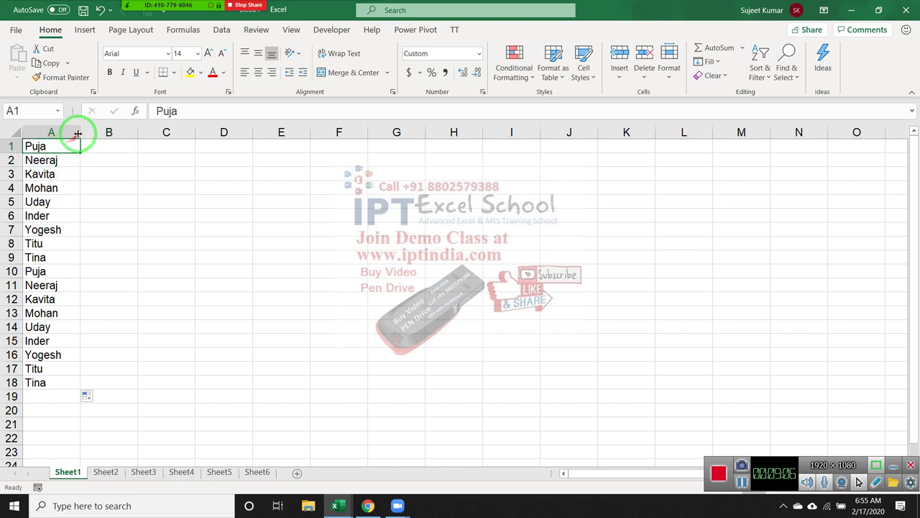
# Widen column A, try Fill Justify on the names, then undo it.
pyautogui.moveTo(77, 134)
pyautogui.mouseDown()
pyautogui.moveTo(588, 133)
pyautogui.moveTo(588, 388)
pyautogui.mouseUp()
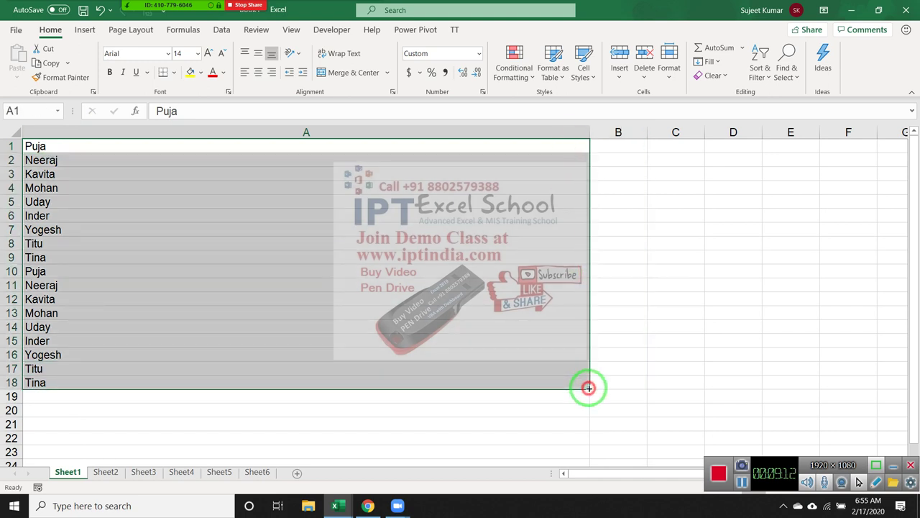
pyautogui.click(709, 61)
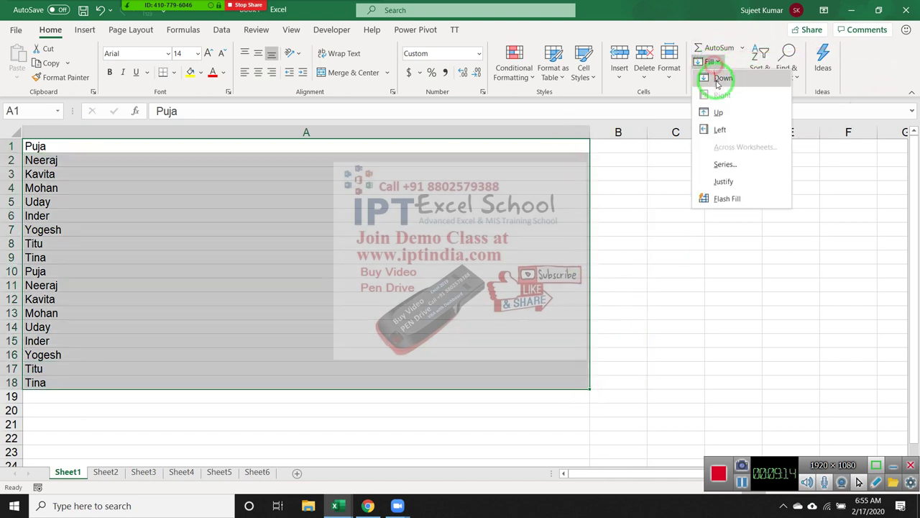
pyautogui.click(733, 180)
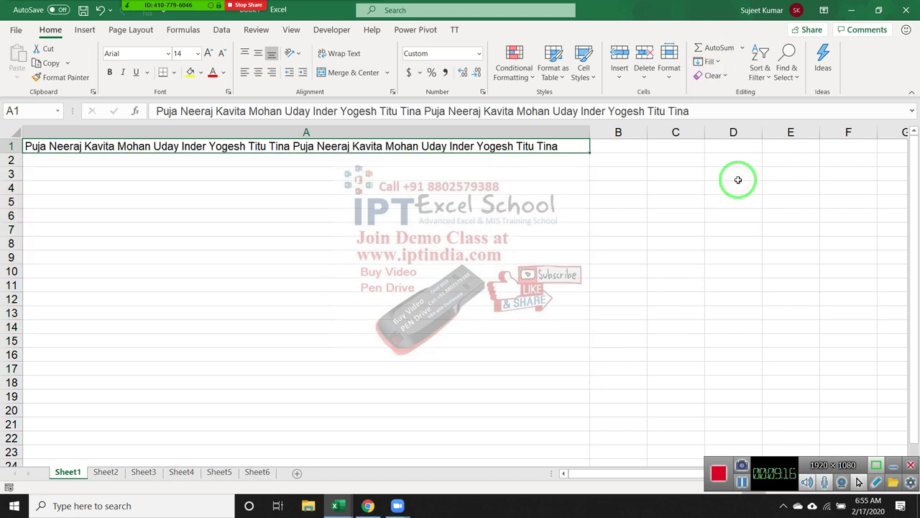
pyautogui.hotkey('ctrl', 'z')
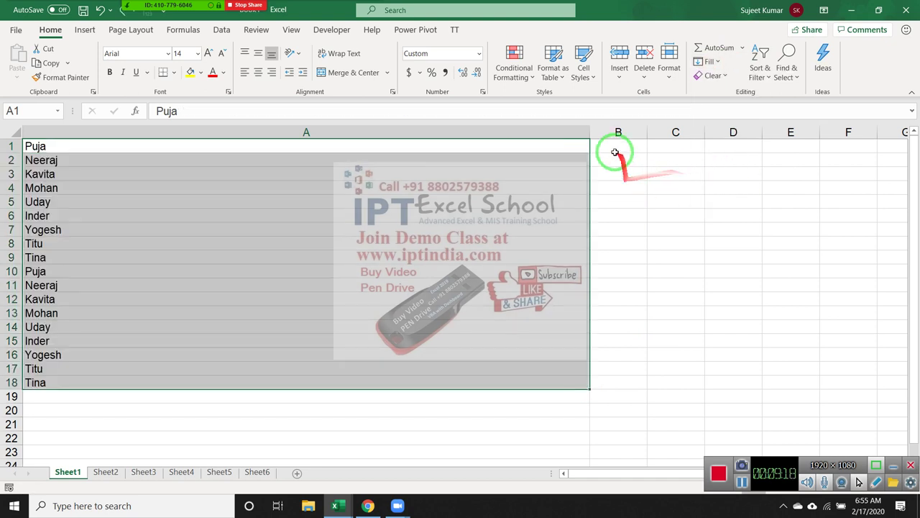
# Justify the names into long lines, then widen column A and justify all into A1.
pyautogui.moveTo(588, 133); pyautogui.dragTo(420, 133)
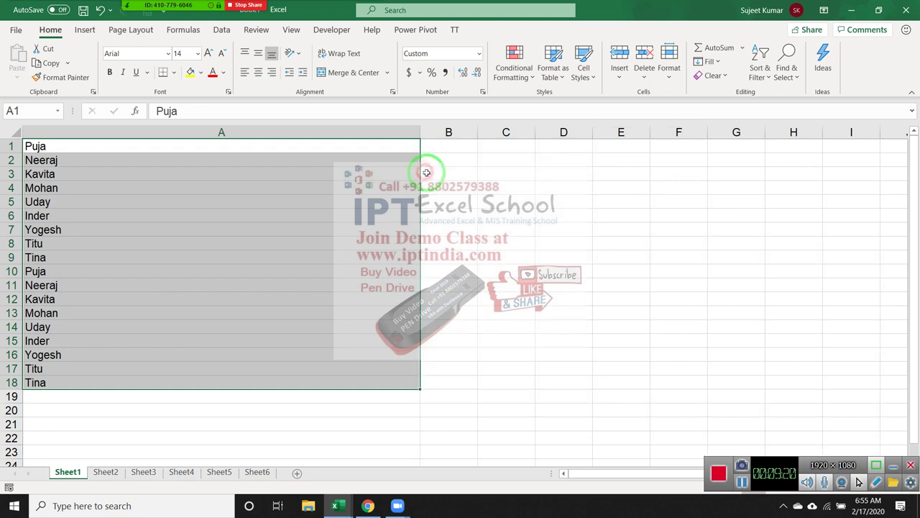
pyautogui.click(708, 62)
pyautogui.click(724, 181)
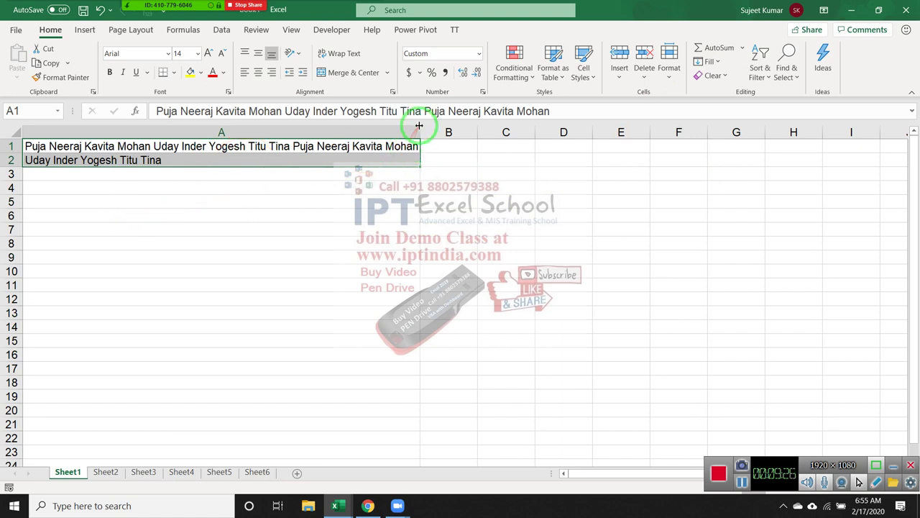
pyautogui.moveTo(420, 127); pyautogui.dragTo(525, 127)
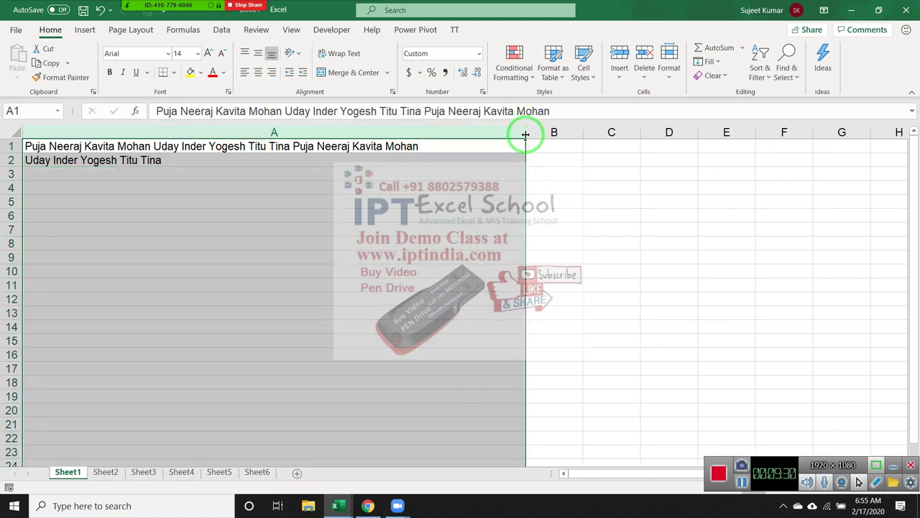
pyautogui.moveTo(520, 132); pyautogui.dragTo(763, 134)
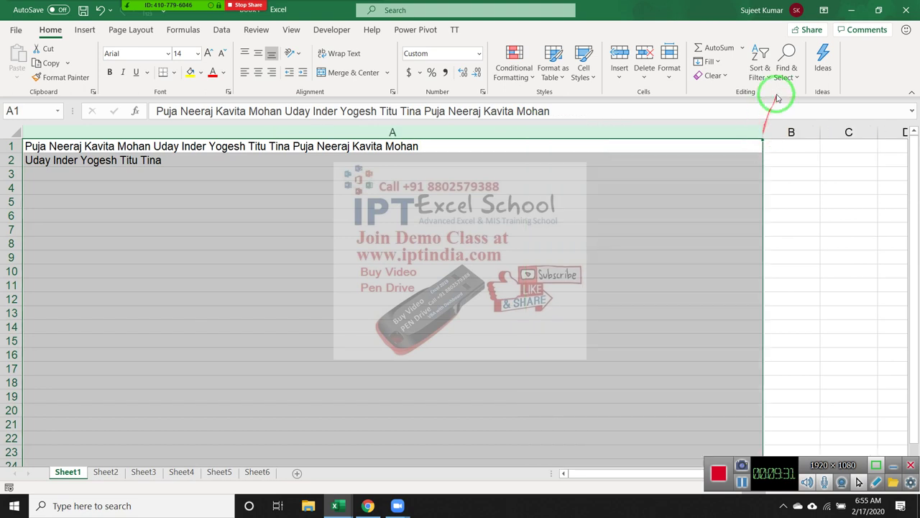
pyautogui.click(711, 62)
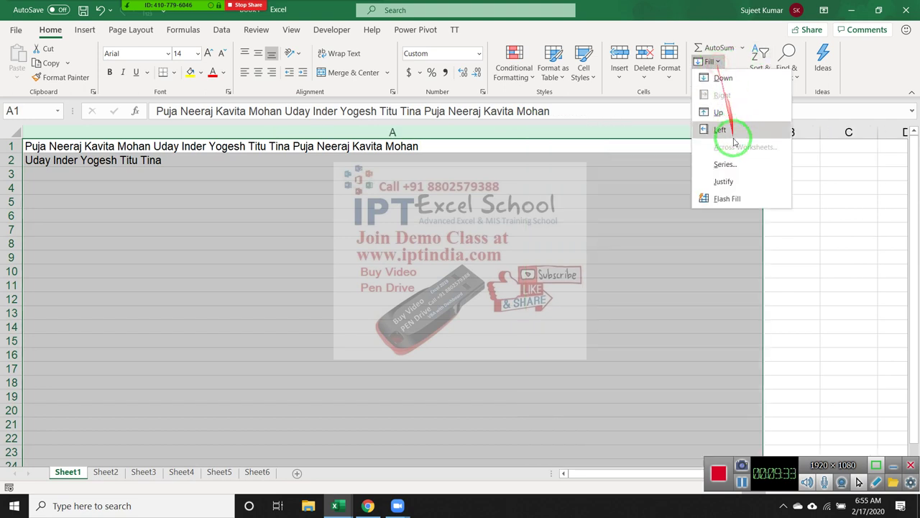
pyautogui.click(737, 187)
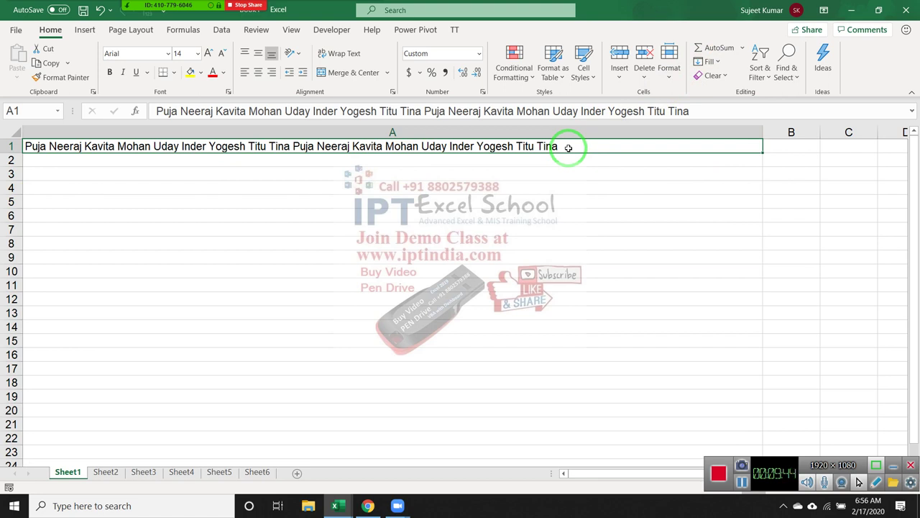
# Make column A very narrow and Fill Justify A1's text back into one name per cell.
pyautogui.click(597, 200)
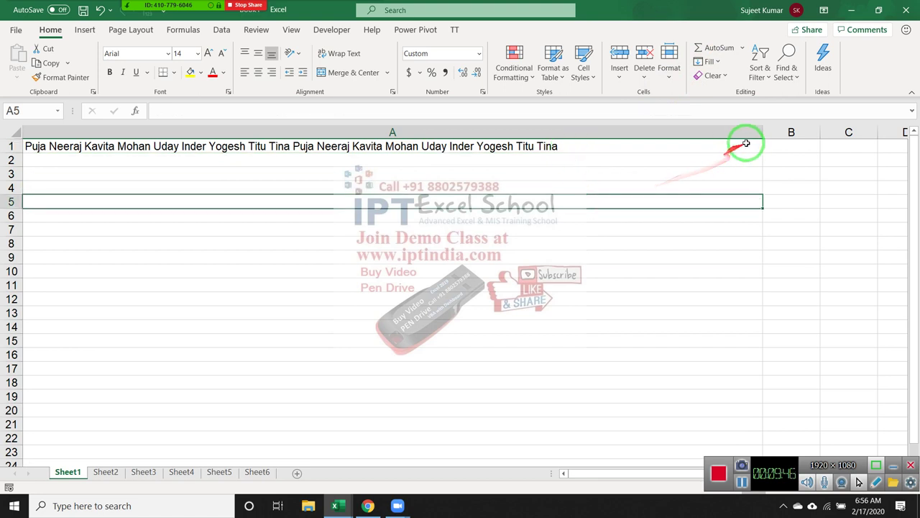
pyautogui.moveTo(764, 133); pyautogui.dragTo(58, 140)
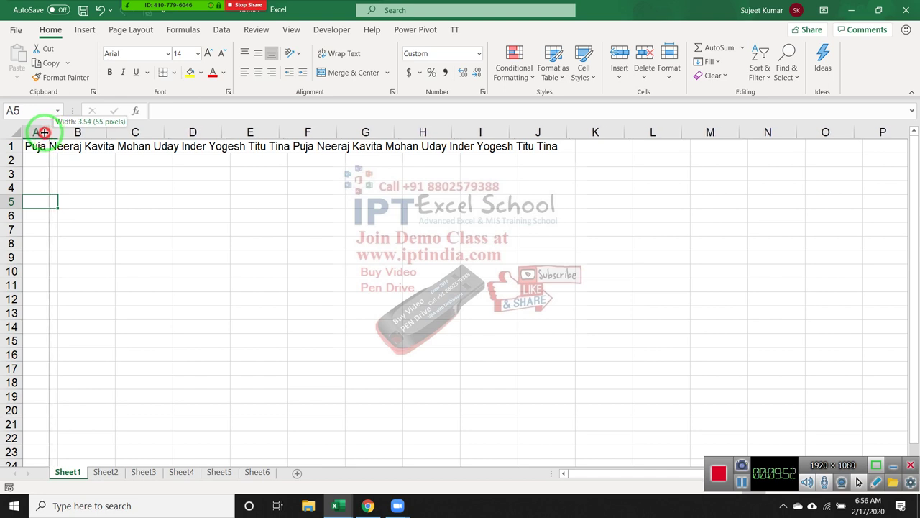
pyautogui.moveTo(53, 132)
pyautogui.mouseDown()
pyautogui.moveTo(52, 215)
pyautogui.moveTo(41, 216)
pyautogui.mouseUp()
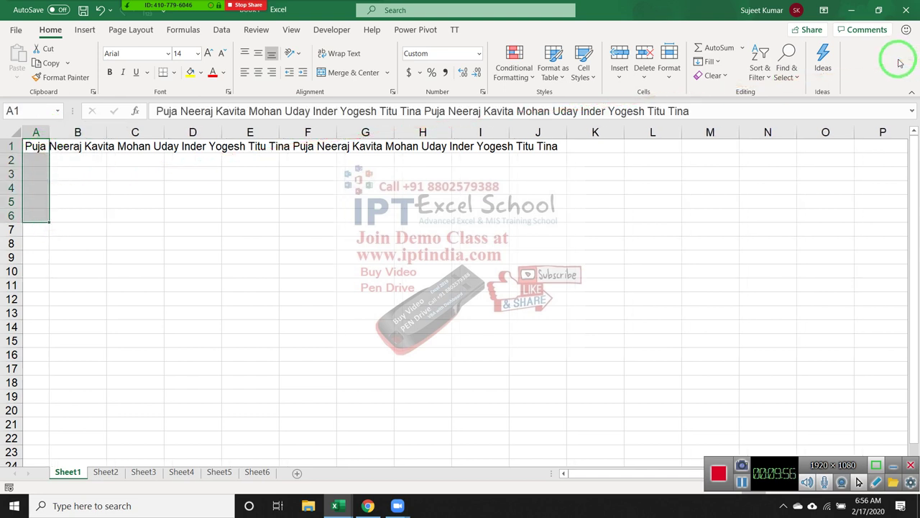
pyautogui.click(709, 61)
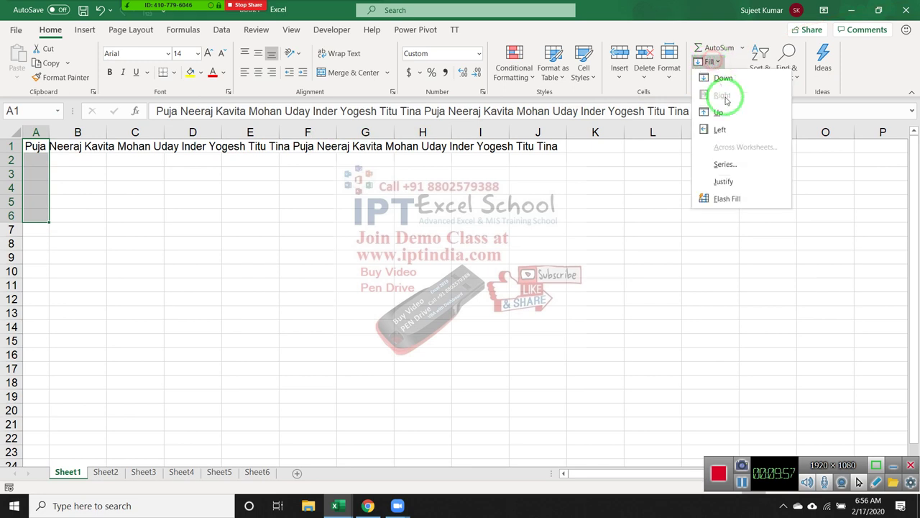
pyautogui.click(735, 187)
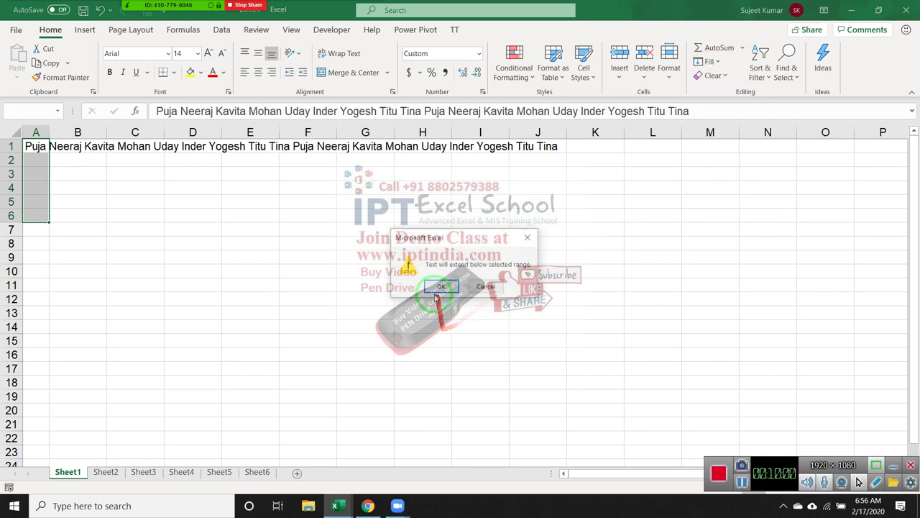
pyautogui.click(441, 286)
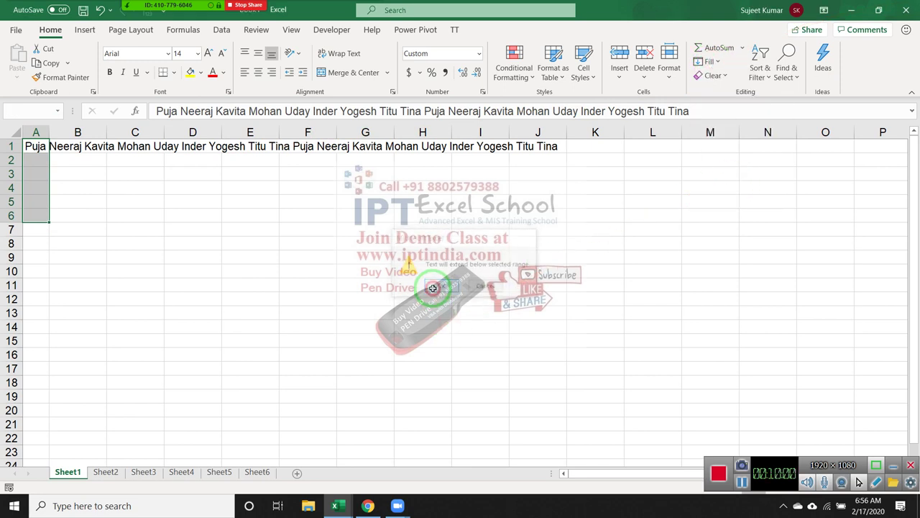
# Autofit column A and start a TEXTJOIN formula with a comma delimiter in C1.
pyautogui.doubleClick(50, 132)
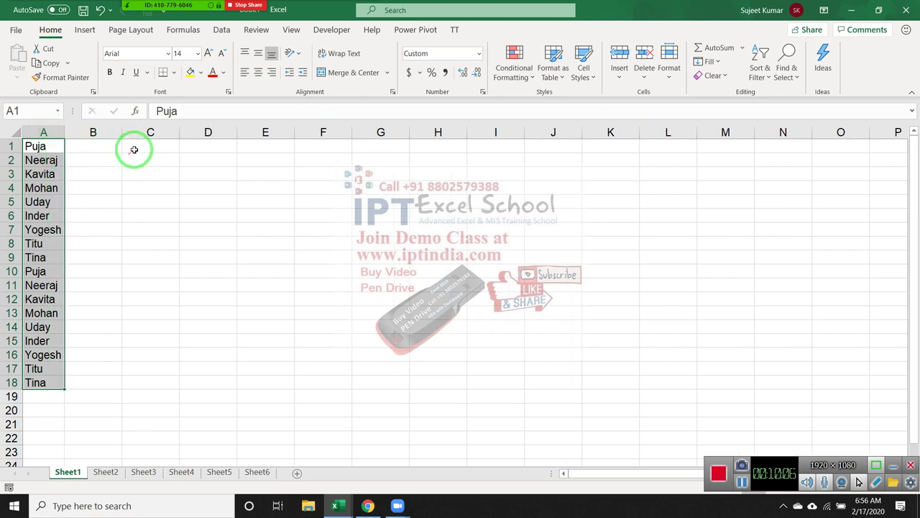
pyautogui.click(133, 149)
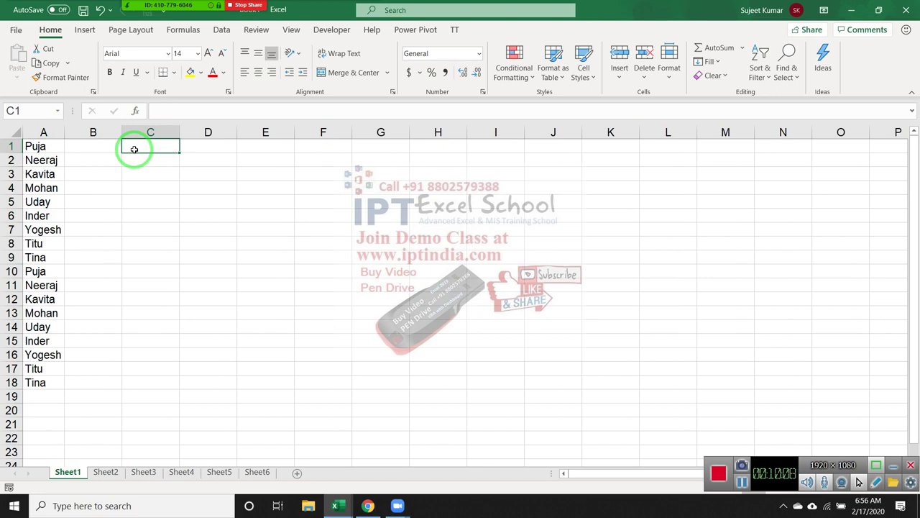
pyautogui.write('=te')
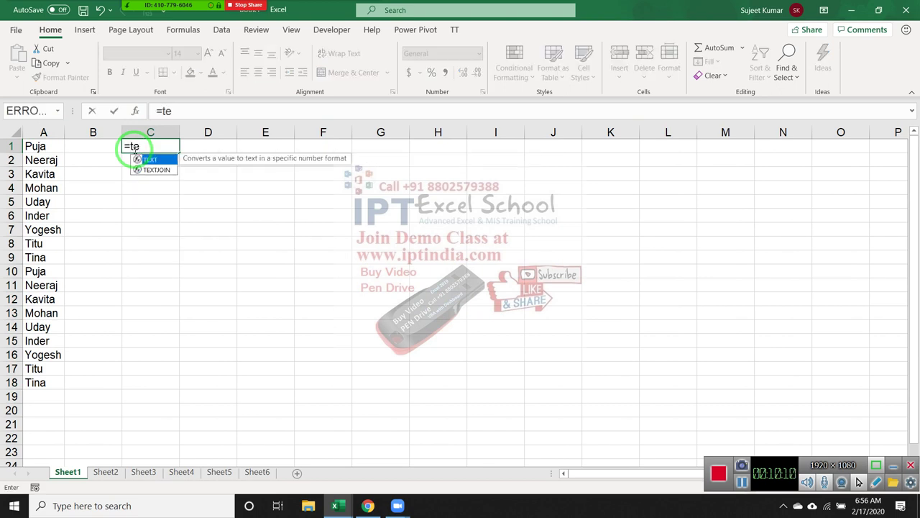
pyautogui.press('Down')
pyautogui.press('Tab')
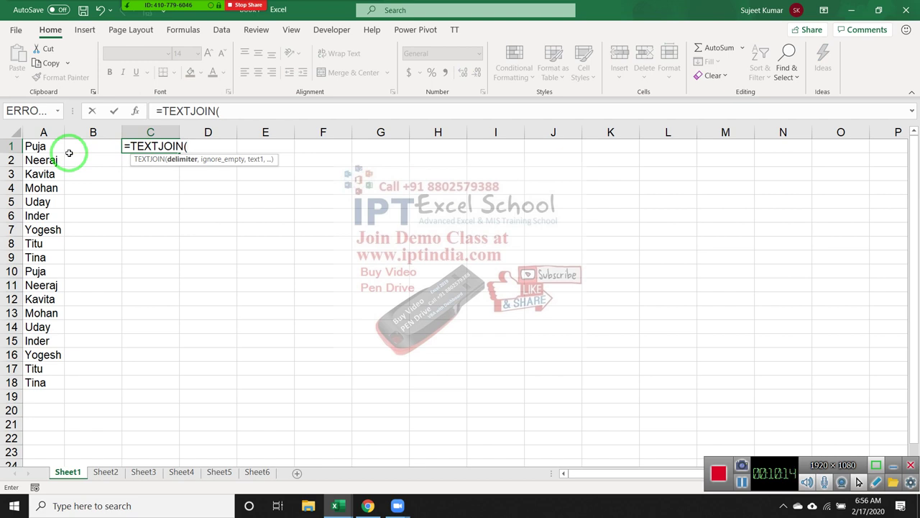
pyautogui.write(',",')
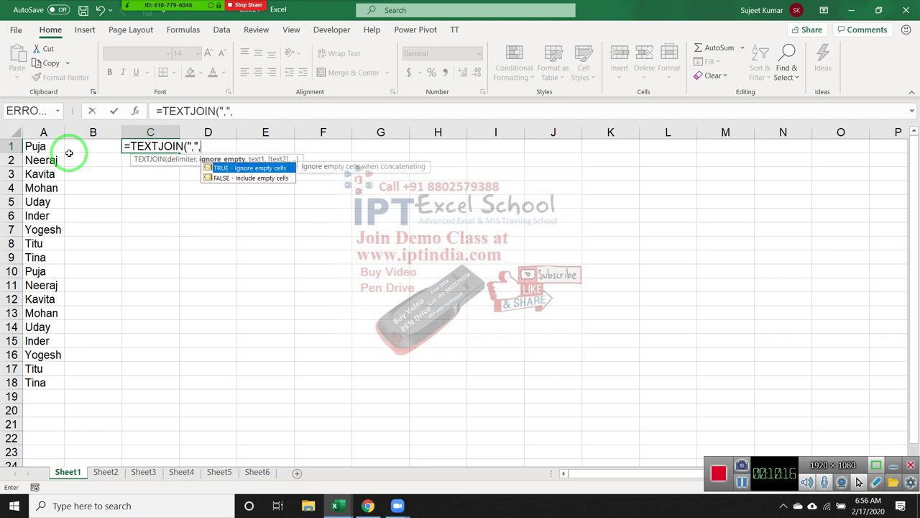
pyautogui.press('Escape')
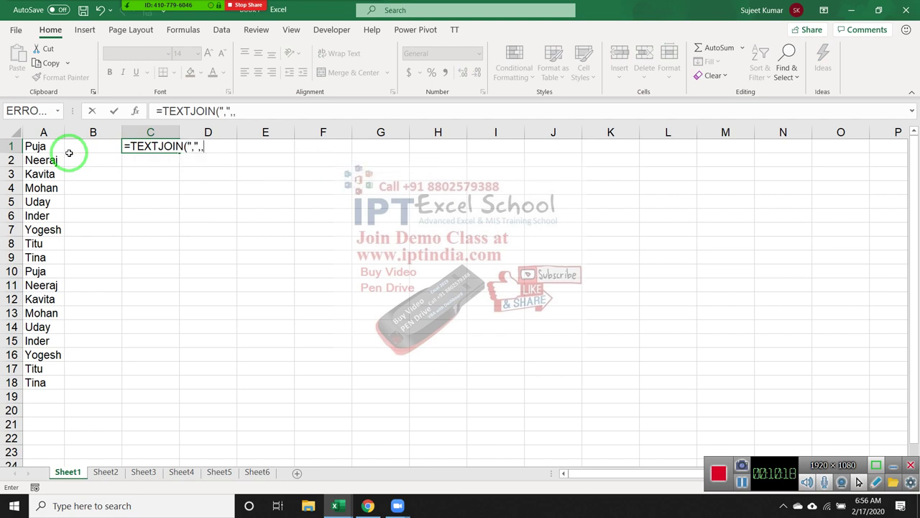
pyautogui.press('Escape')
pyautogui.press('Right')
pyautogui.press('Left')
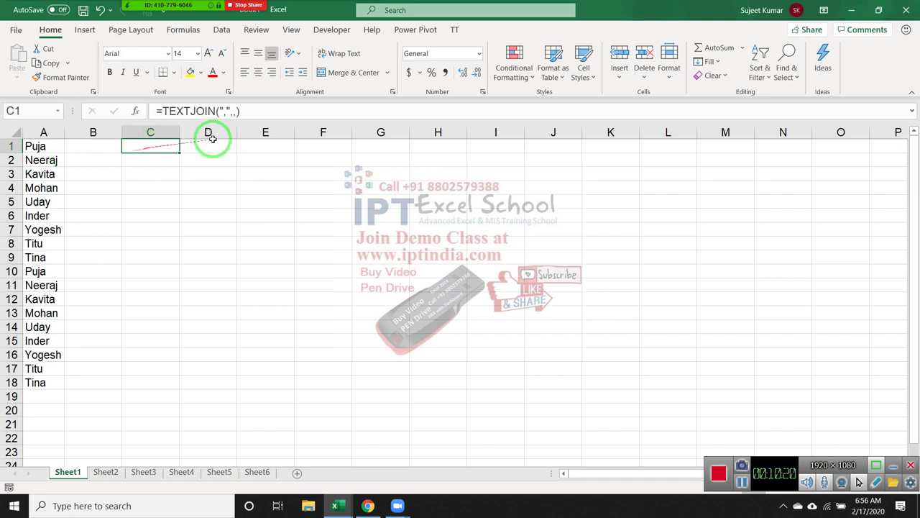
# Complete C1's formula as =TEXTJOIN(",",,A1:A18) to join all the names.
pyautogui.click(324, 110)
pyautogui.press('BackSpace')
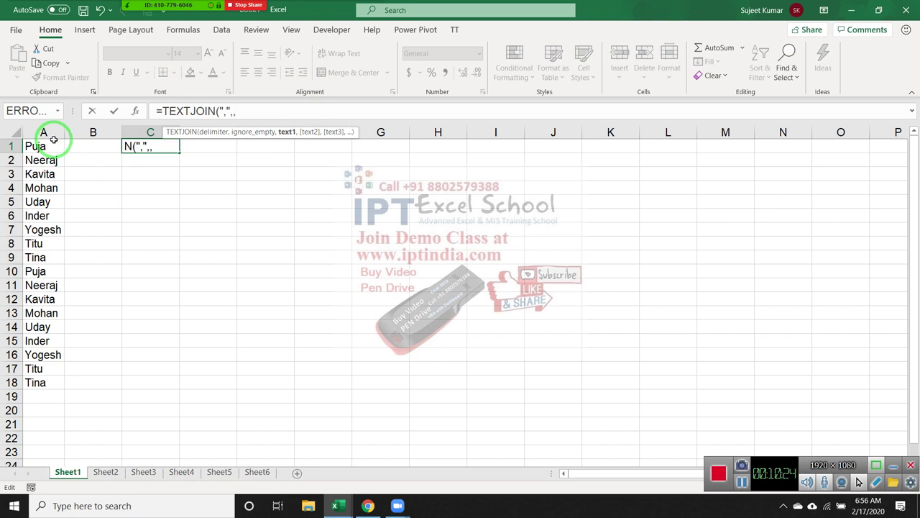
pyautogui.moveTo(53, 139); pyautogui.dragTo(11, 383)
pyautogui.press('Return')
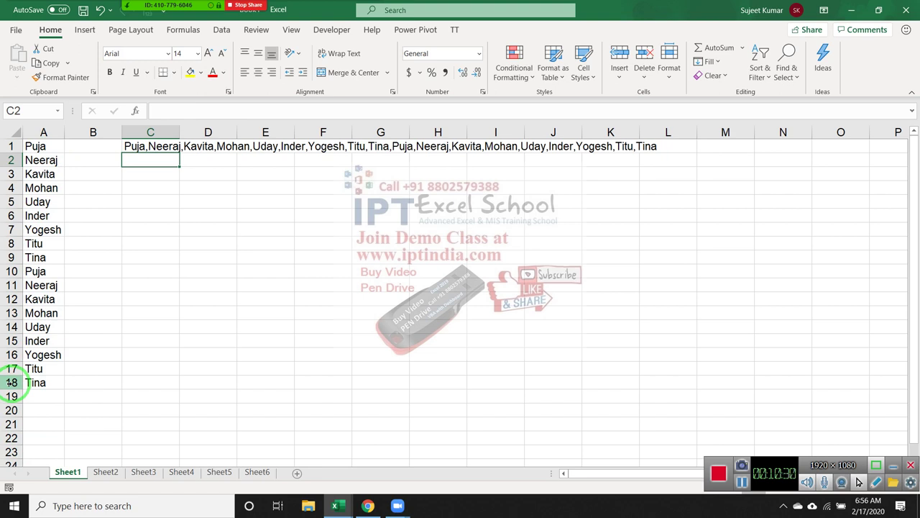
# Show the Clear and Fill dropdown options, then close them.
pyautogui.click(719, 75)
pyautogui.click(710, 62)
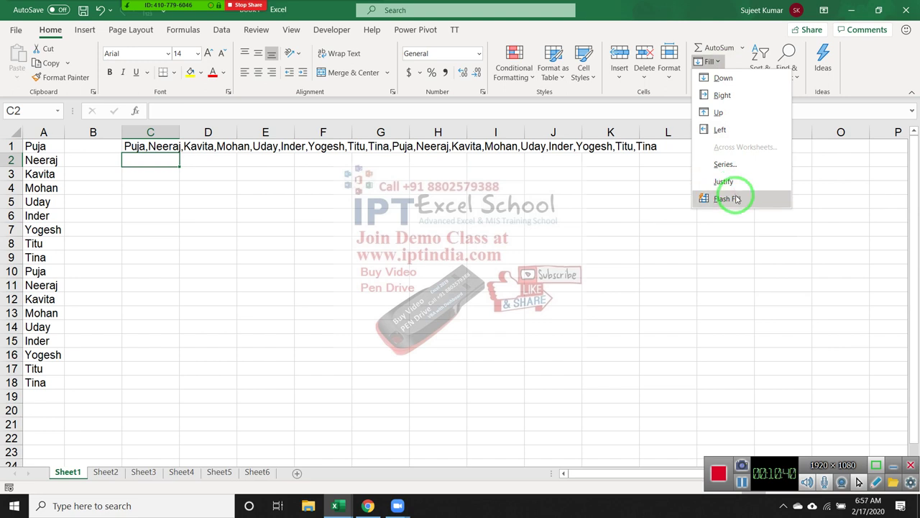
pyautogui.click(230, 208)
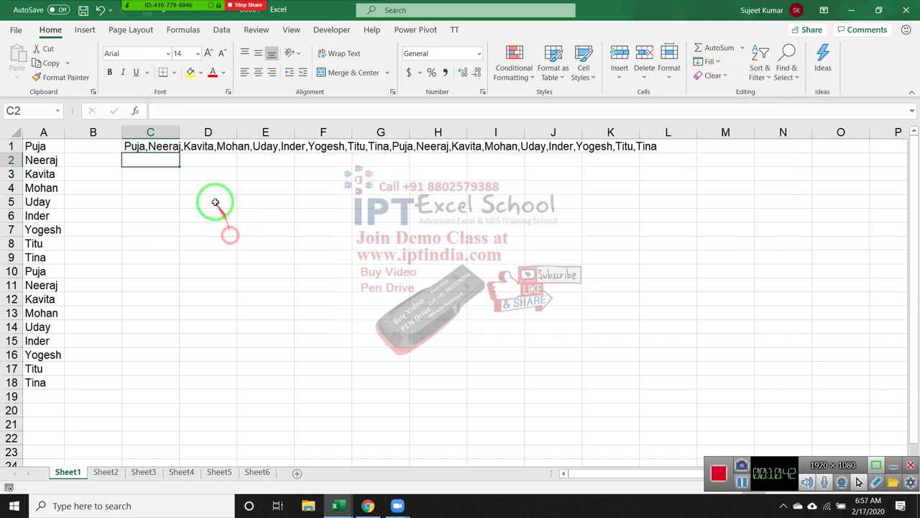
# On Sheet3, clear columns A to E and enter the heading Name in A1.
pyautogui.click(108, 474)
pyautogui.click(146, 471)
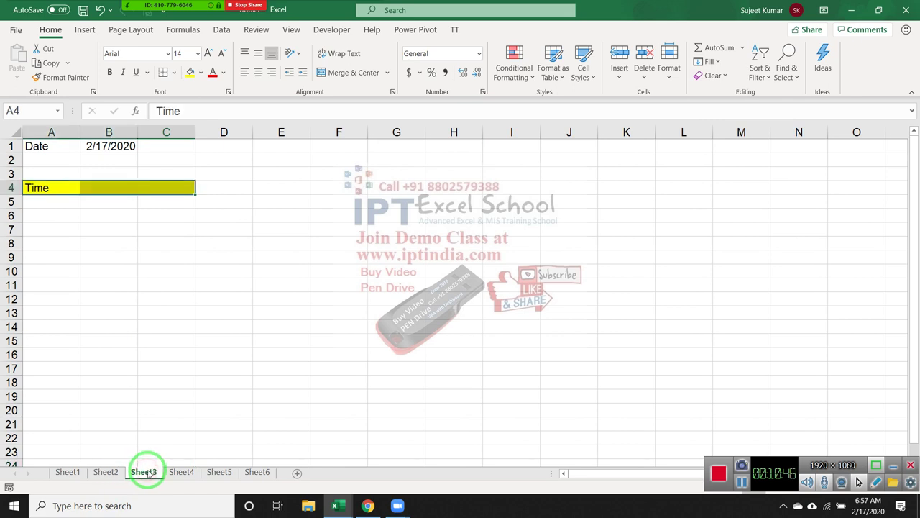
pyautogui.click(70, 133)
pyautogui.moveTo(70, 133); pyautogui.dragTo(290, 158)
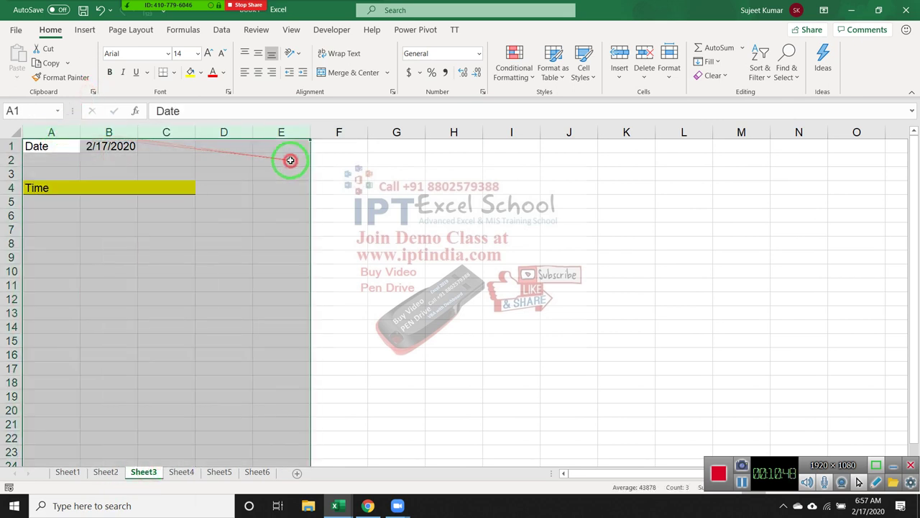
pyautogui.hotkey('ctrl', '-')
pyautogui.hotkey('ctrl', 'Home')
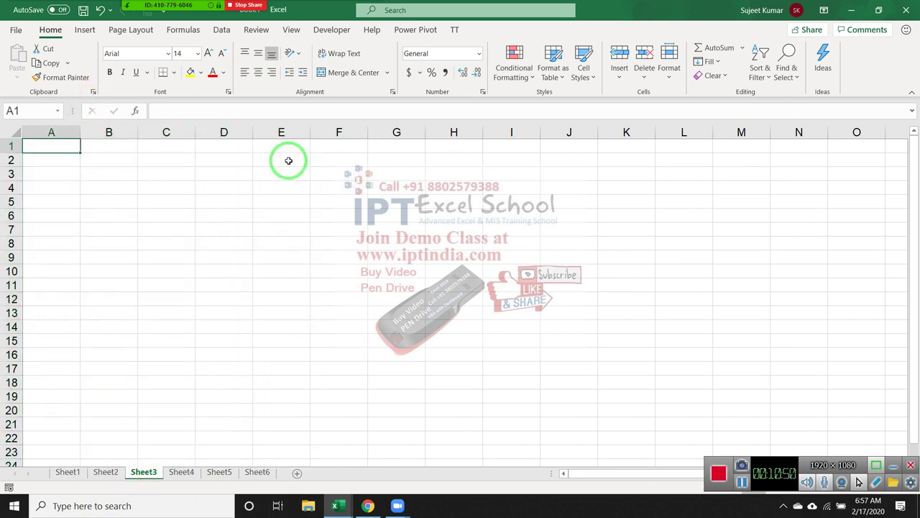
pyautogui.write('Name')
pyautogui.press('Return')
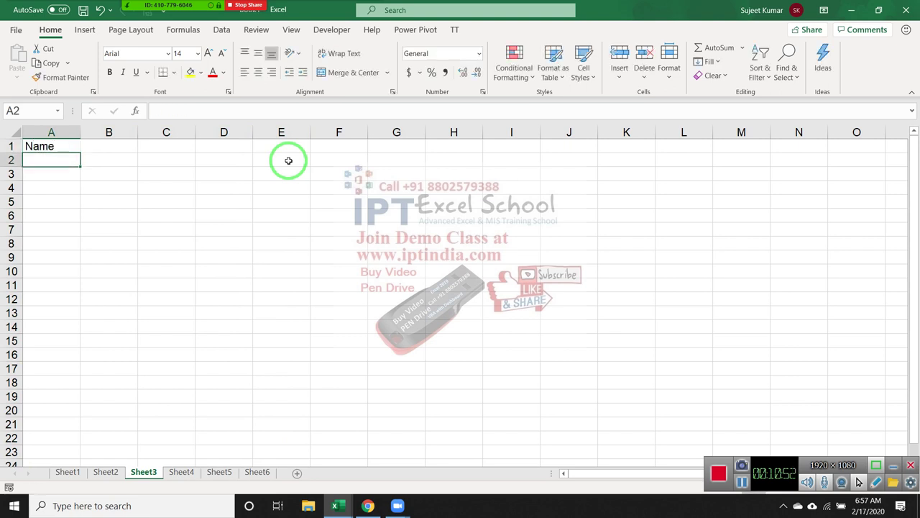
# Enter the first two full names in A2 and A3, adding the surname to A3.
pyautogui.write('Puja')
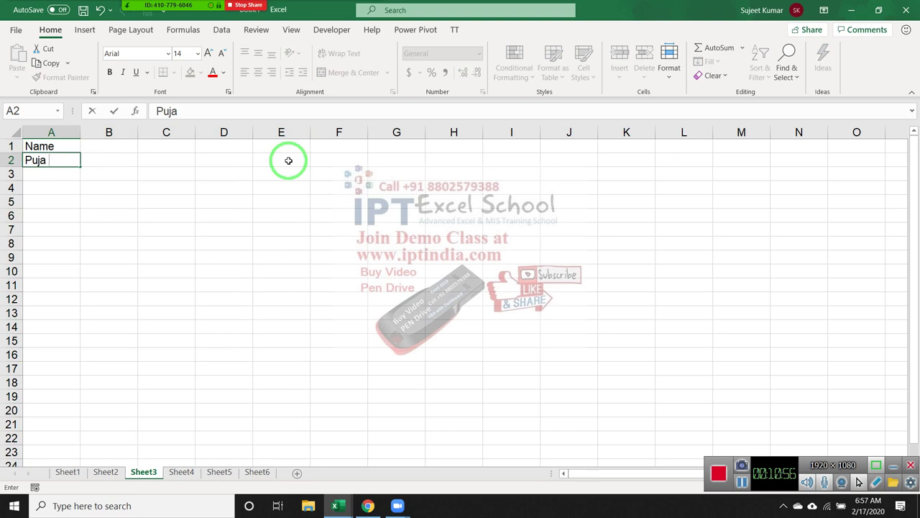
pyautogui.write('ngh')
pyautogui.press('Return')
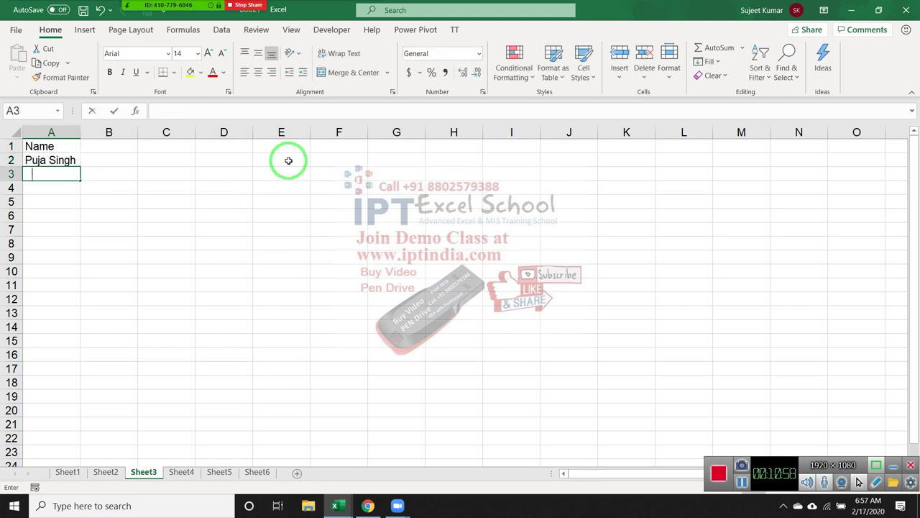
pyautogui.write('Kavita')
pyautogui.press('Return')
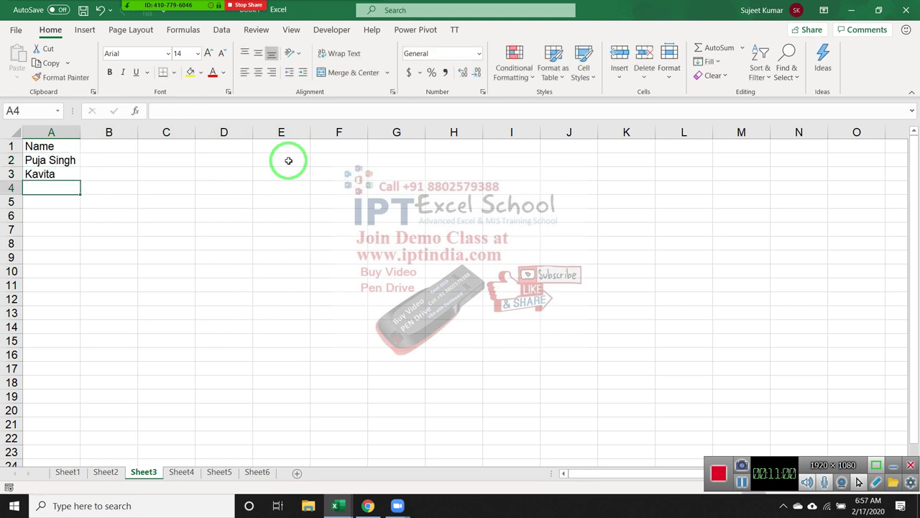
pyautogui.write('Ra')
pyautogui.press('Escape')
pyautogui.press('Up')
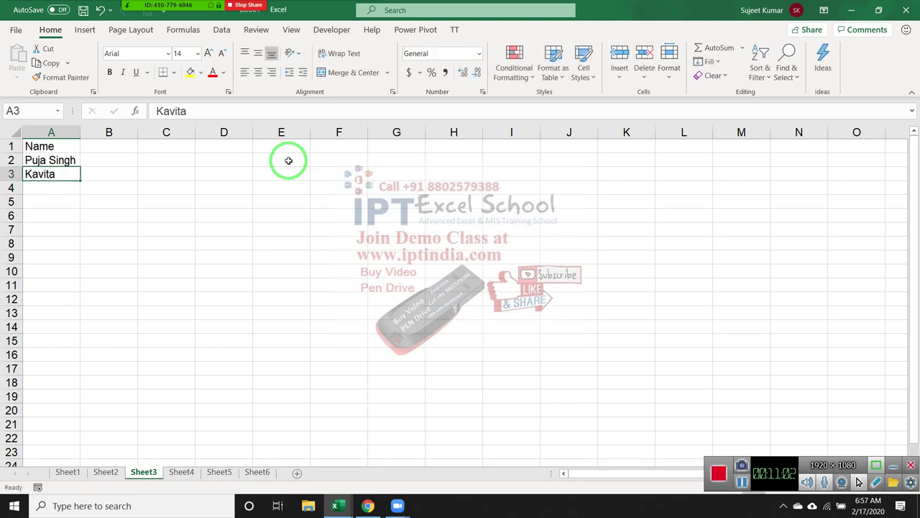
pyautogui.click(283, 114)
pyautogui.write('Moh')
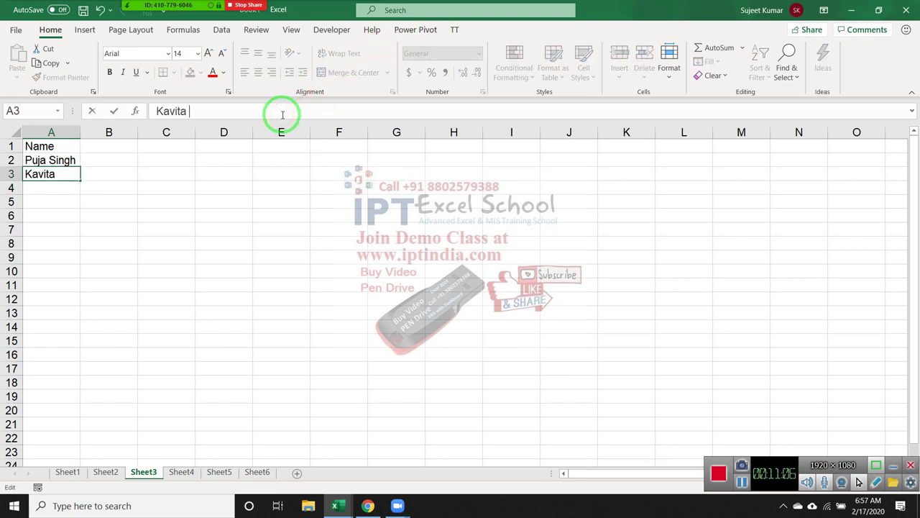
pyautogui.write('an')
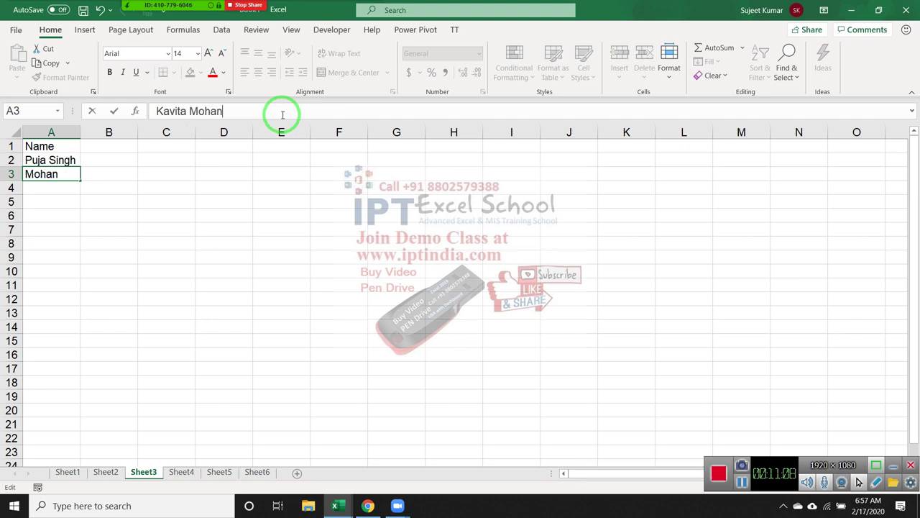
pyautogui.press('Return')
# Enter the third full name in A4, correcting it to include both surnames.
pyautogui.write('N')
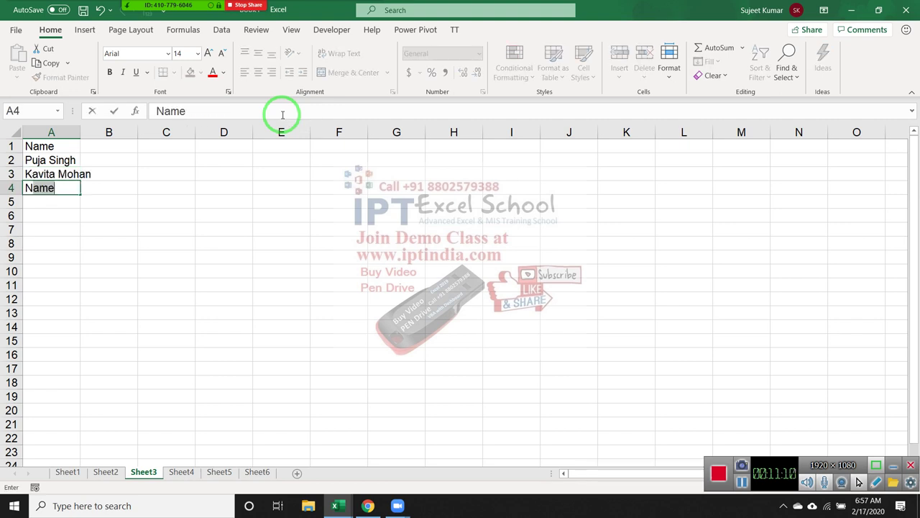
pyautogui.write('eetu')
pyautogui.press('Return')
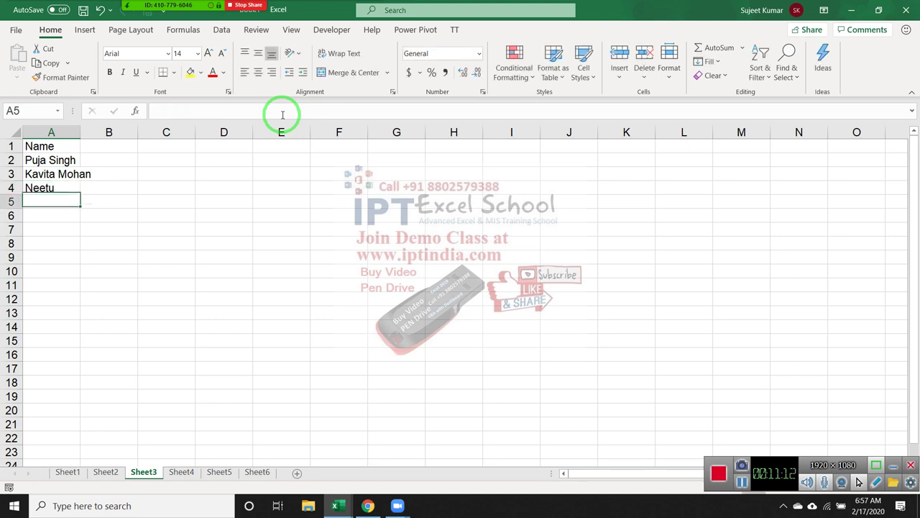
pyautogui.press('Up')
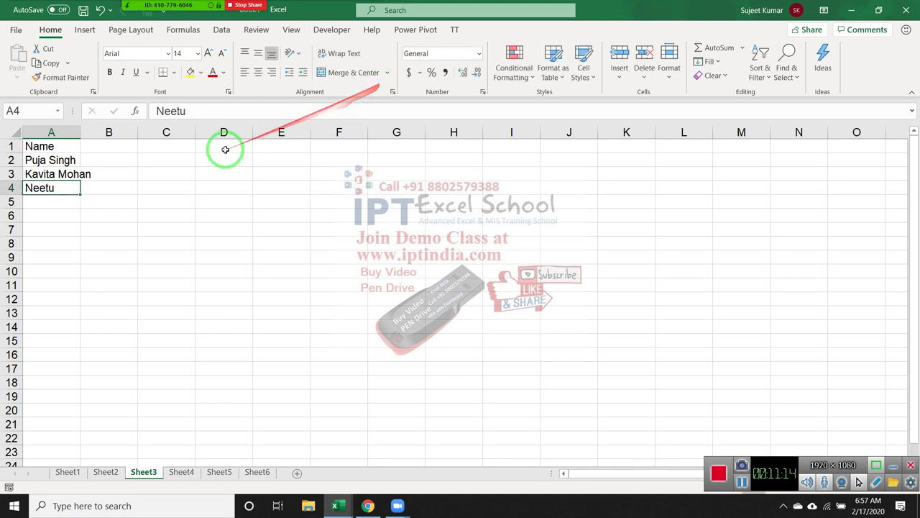
pyautogui.click(227, 112)
pyautogui.write('Sinh')
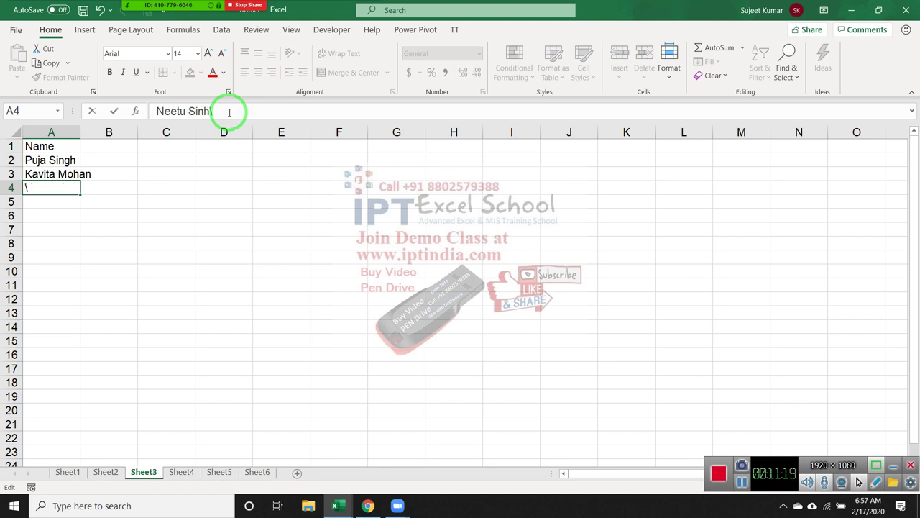
pyautogui.press('BackSpace')
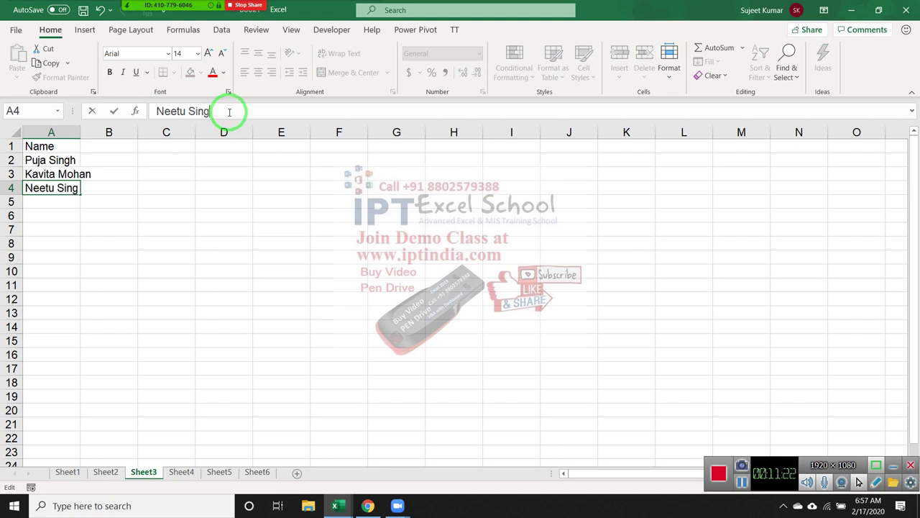
pyautogui.write('h Tom')
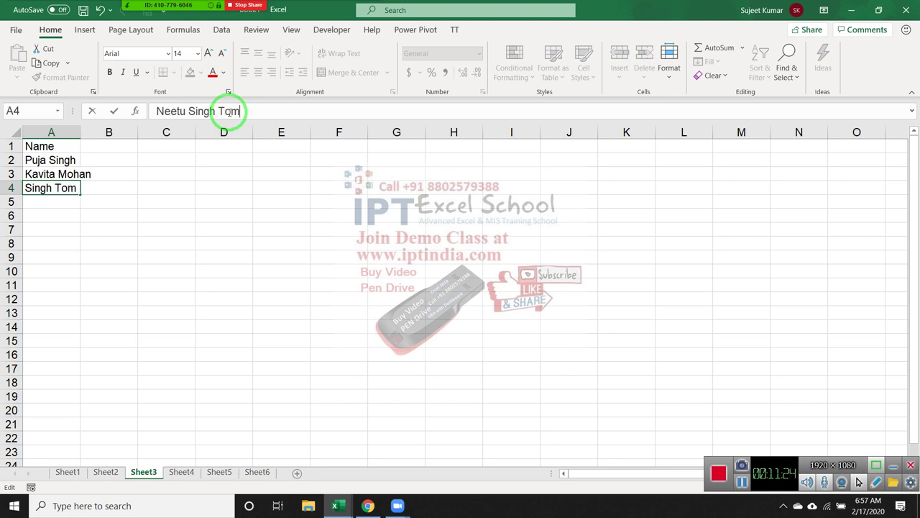
pyautogui.write('er')
pyautogui.press('Return')
pyautogui.press('Up')
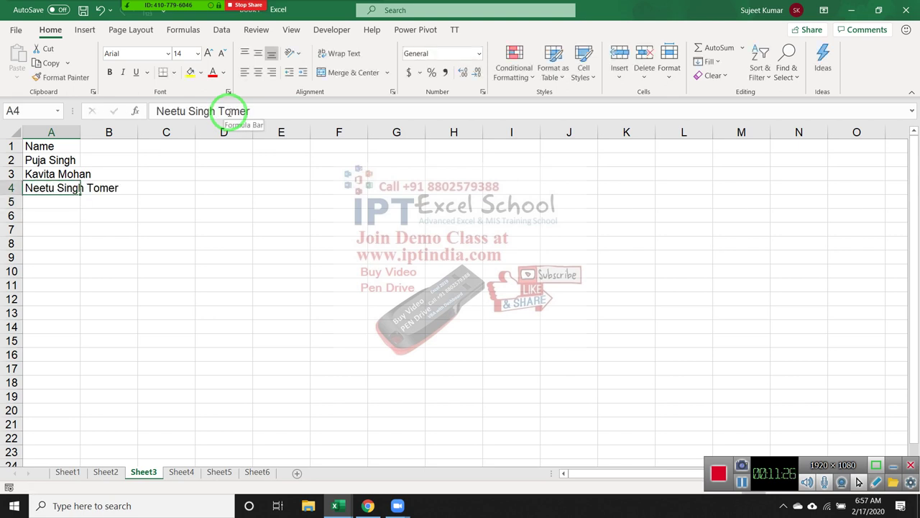
# Autofit column A to the longest name and enter the heading F in B1.
pyautogui.moveTo(81, 129); pyautogui.dragTo(80, 129)
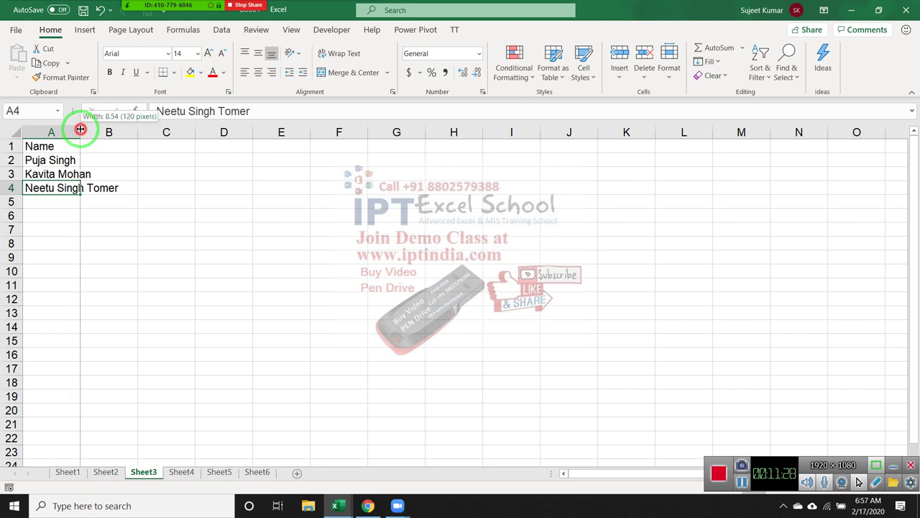
pyautogui.doubleClick(80, 129)
pyautogui.click(142, 141)
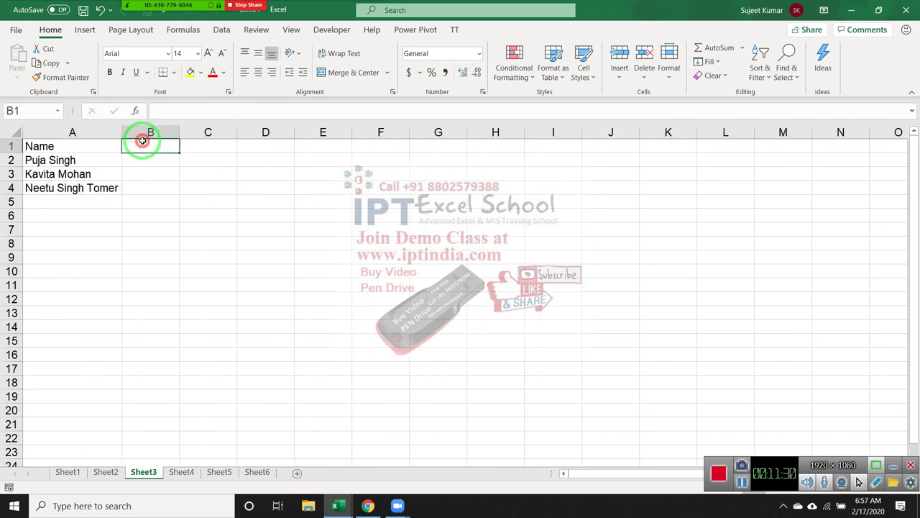
pyautogui.write('F')
pyautogui.press('Tab')
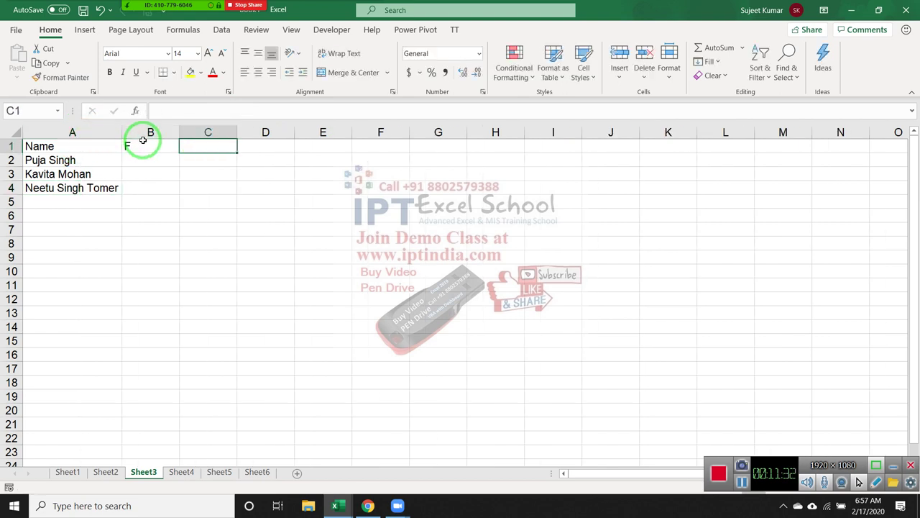
# Start editing C1 for the last-name heading, briefly switching to another workbook and back.
pyautogui.click(190, 174)
pyautogui.click(204, 147)
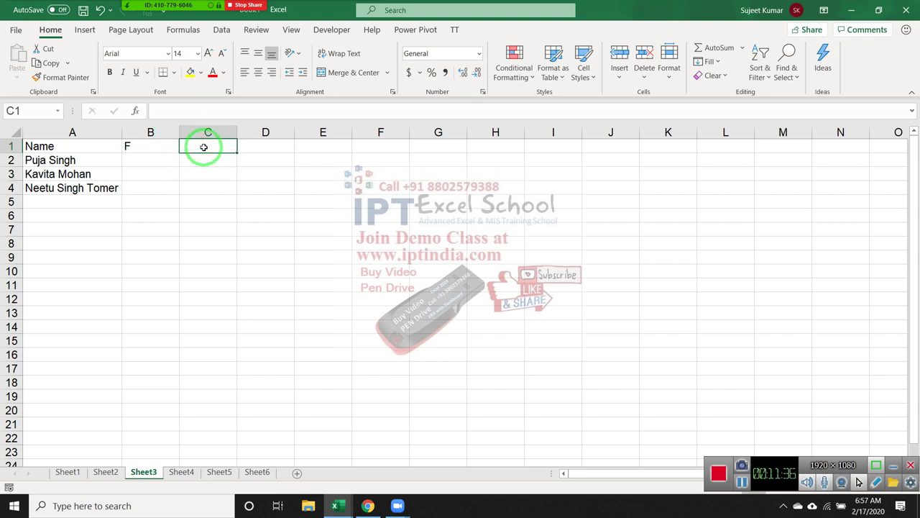
pyautogui.doubleClick(204, 147)
pyautogui.hotkey('ctrl', 'Tab')
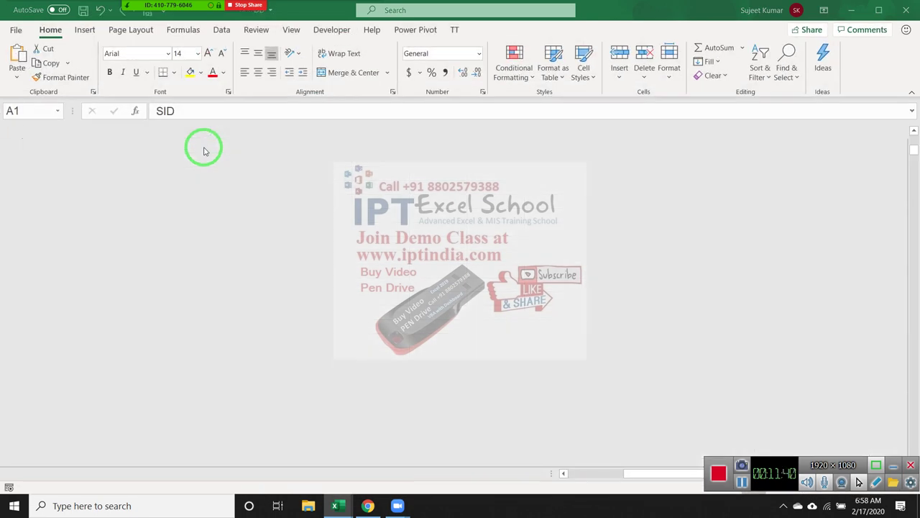
pyautogui.hotkey('alt', 'Tab')
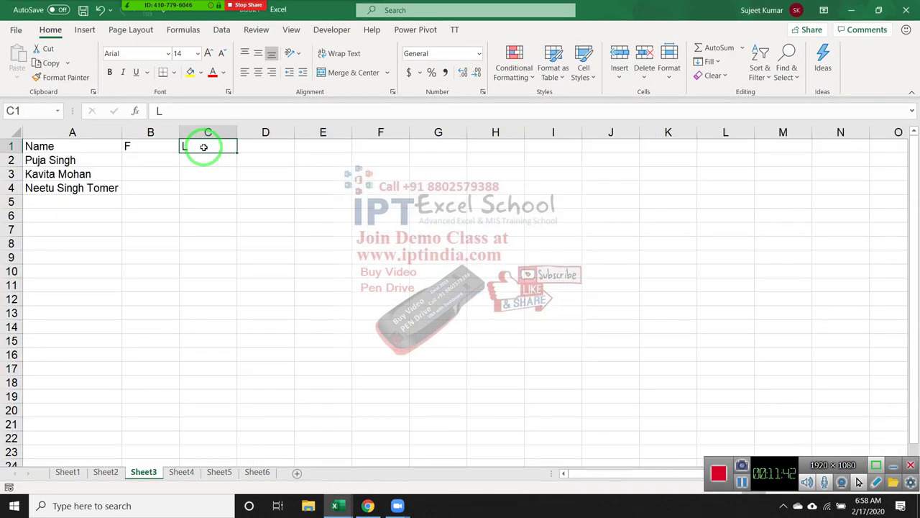
# Type the first-name example in B2 and Flash Fill first names down B2:B4.
pyautogui.click(150, 160)
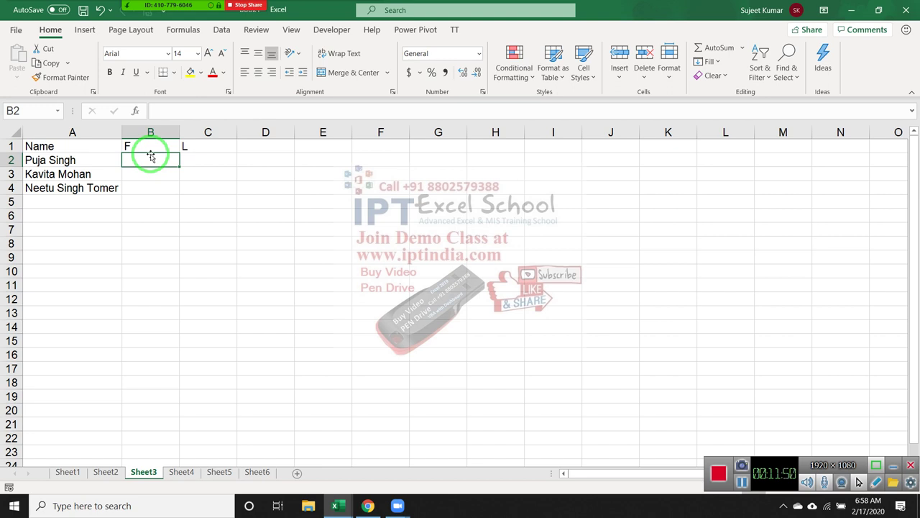
pyautogui.write('=')
pyautogui.press('BackSpace')
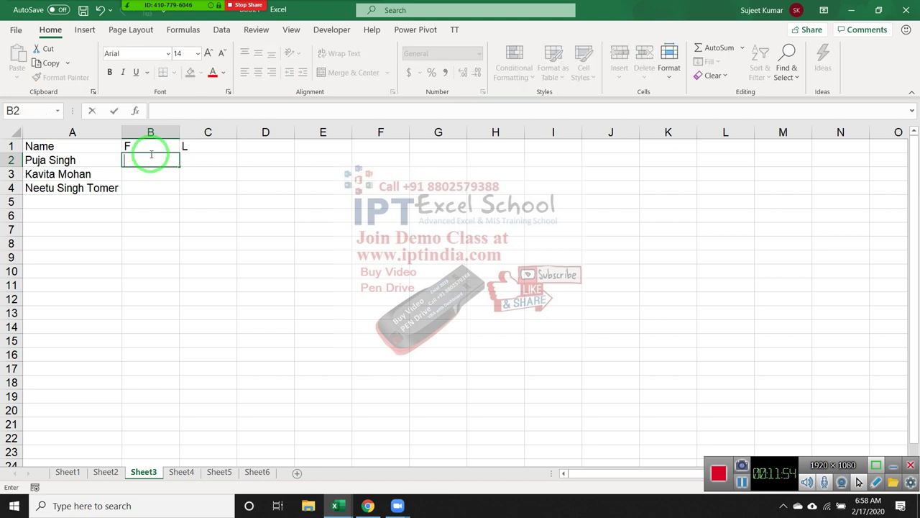
pyautogui.write('Puja')
pyautogui.press('Return')
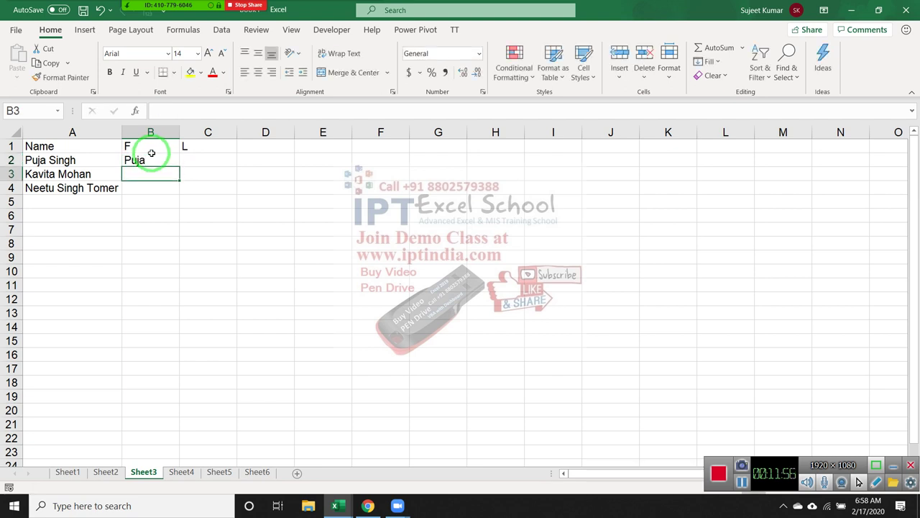
pyautogui.click(150, 155)
pyautogui.moveTo(295, 92); pyautogui.dragTo(888, 47)
pyautogui.click(708, 61)
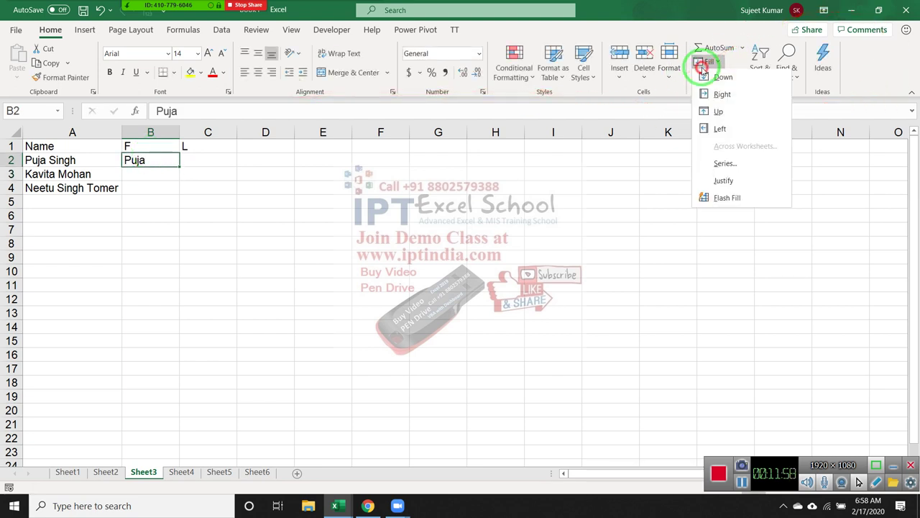
pyautogui.click(735, 198)
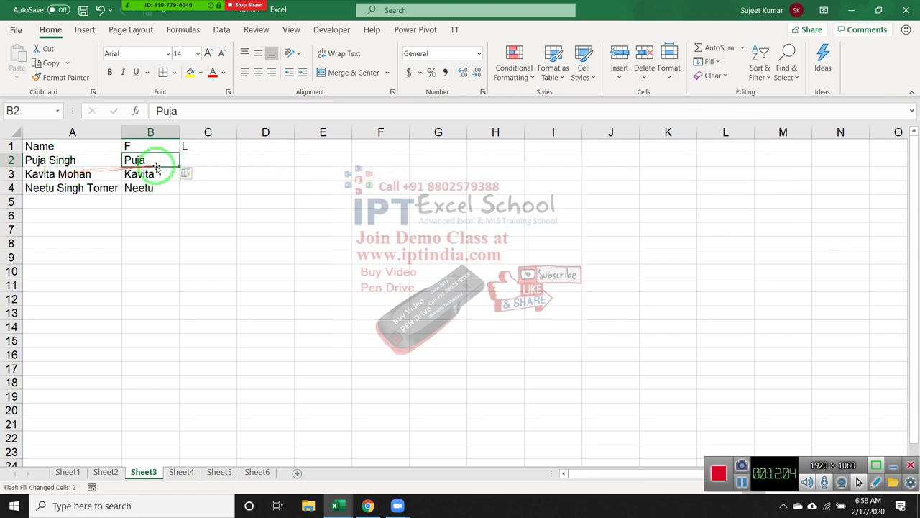
# Type the surname example in C2 and Flash Fill surnames down C2:C4.
pyautogui.click(200, 156)
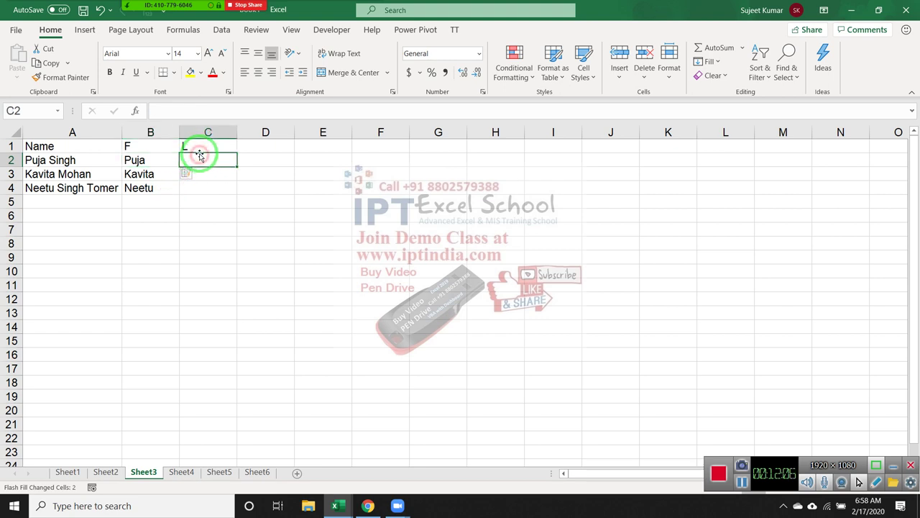
pyautogui.write('Singh')
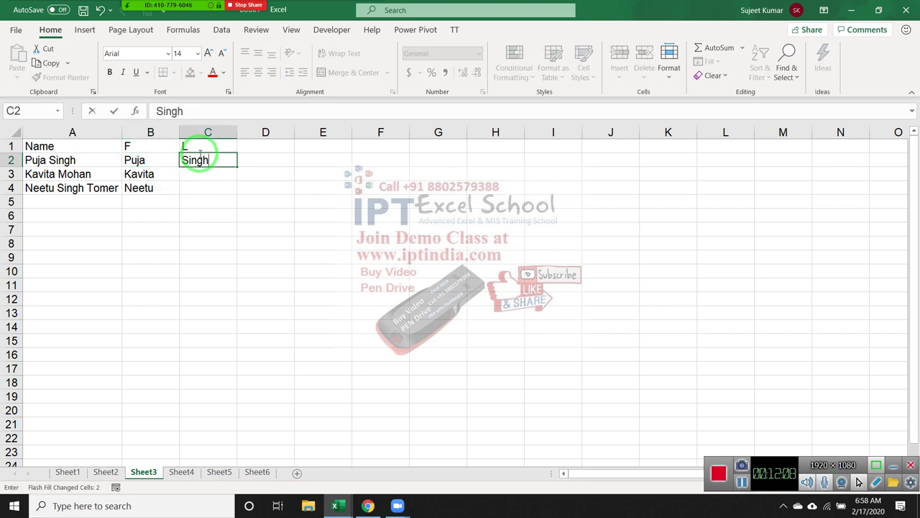
pyautogui.press('Return')
pyautogui.click(200, 156)
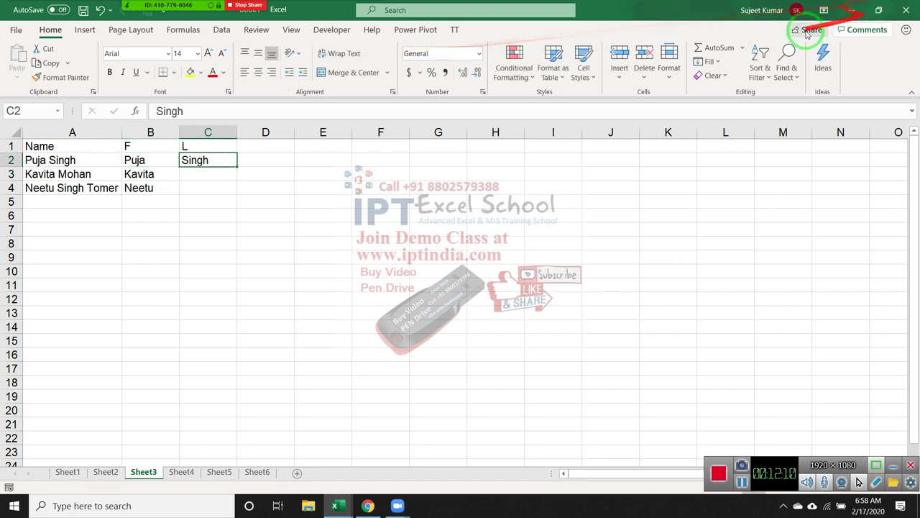
pyautogui.click(753, 68)
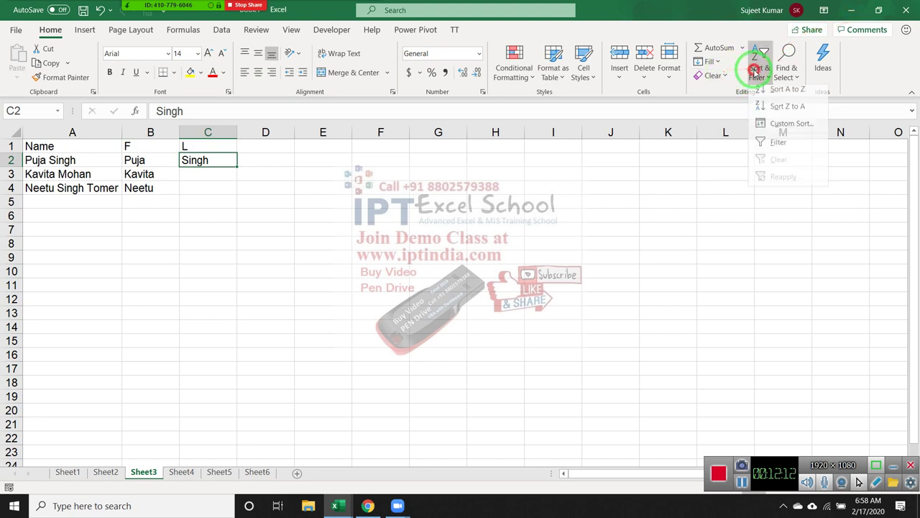
pyautogui.click(708, 61)
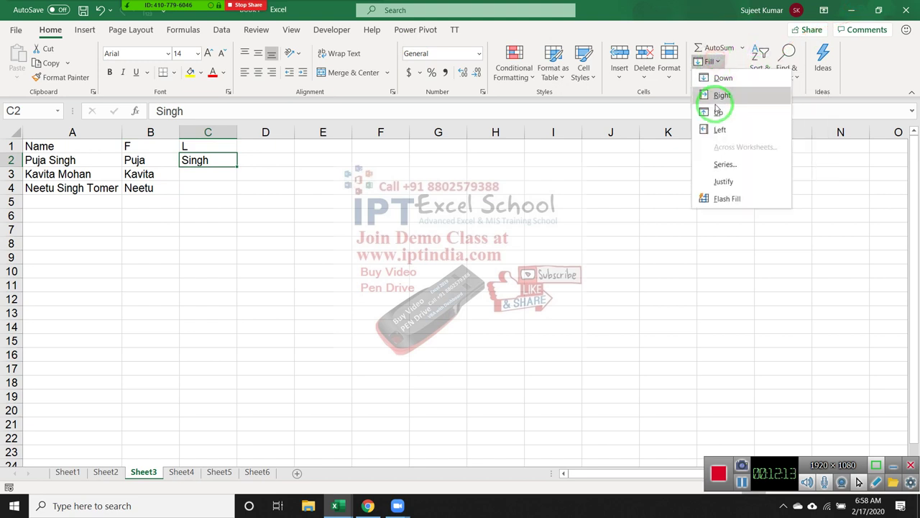
pyautogui.click(725, 198)
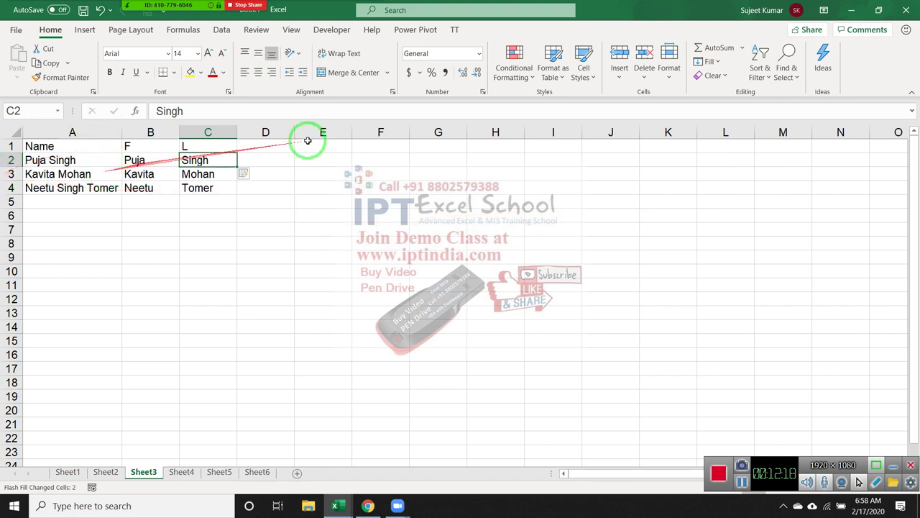
# Add a Date heading in E1 with 4-Aug in E2, filling dates 60 days apart down to E8.
pyautogui.click(340, 143)
pyautogui.write('Date')
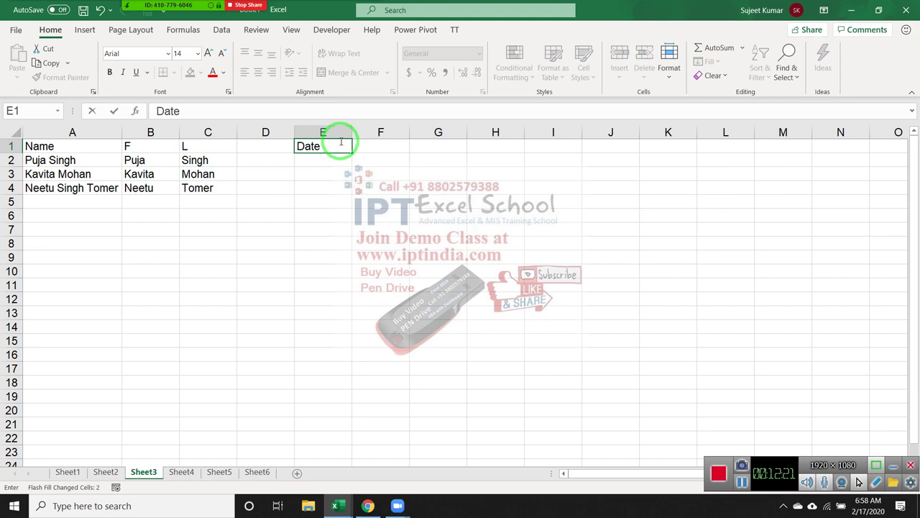
pyautogui.press('Return')
pyautogui.write('8')
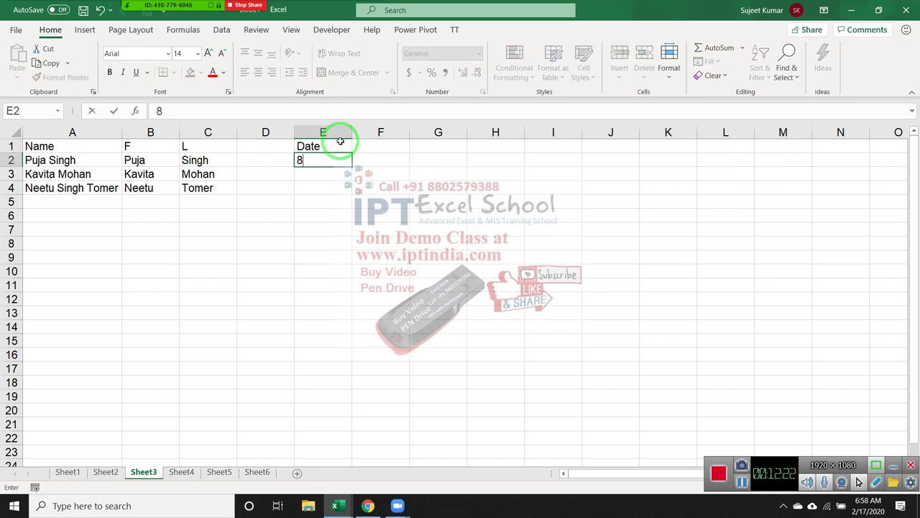
pyautogui.write('4')
pyautogui.press('Return')
pyautogui.write('=')
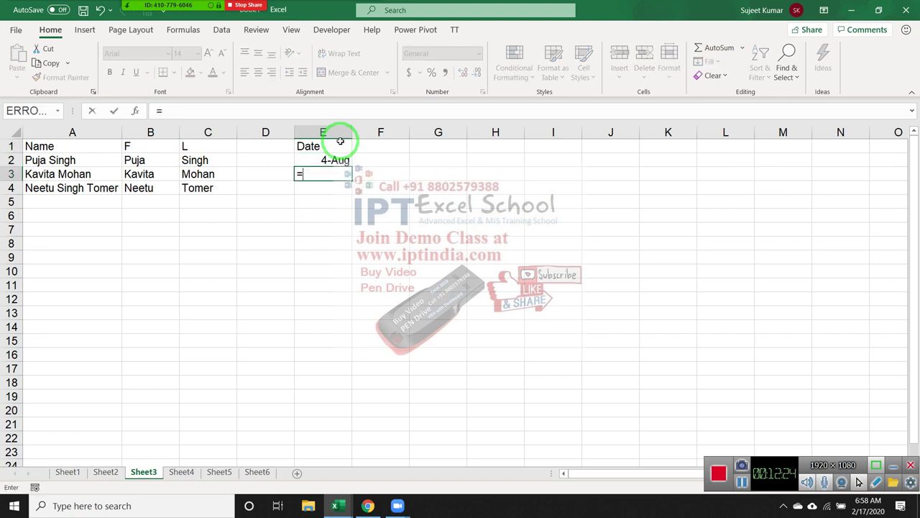
pyautogui.press('Up')
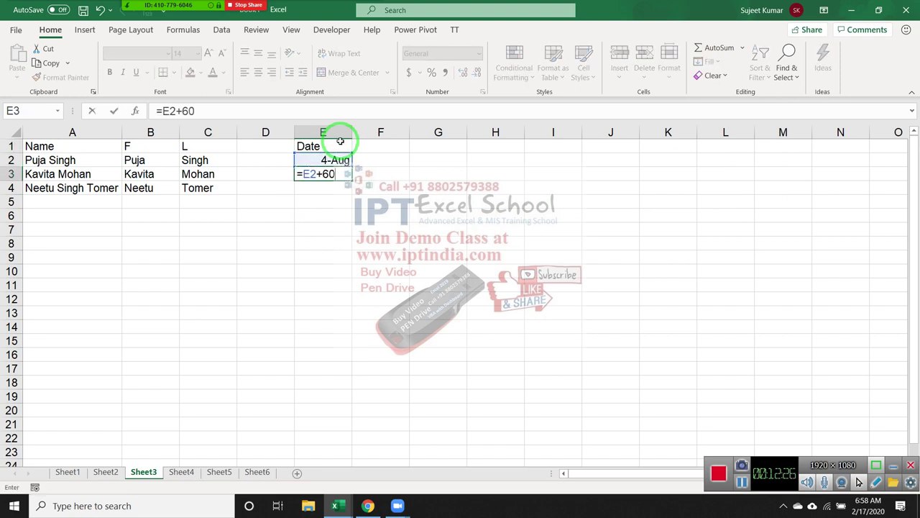
pyautogui.press('Return')
pyautogui.moveTo(335, 172); pyautogui.dragTo(335, 245)
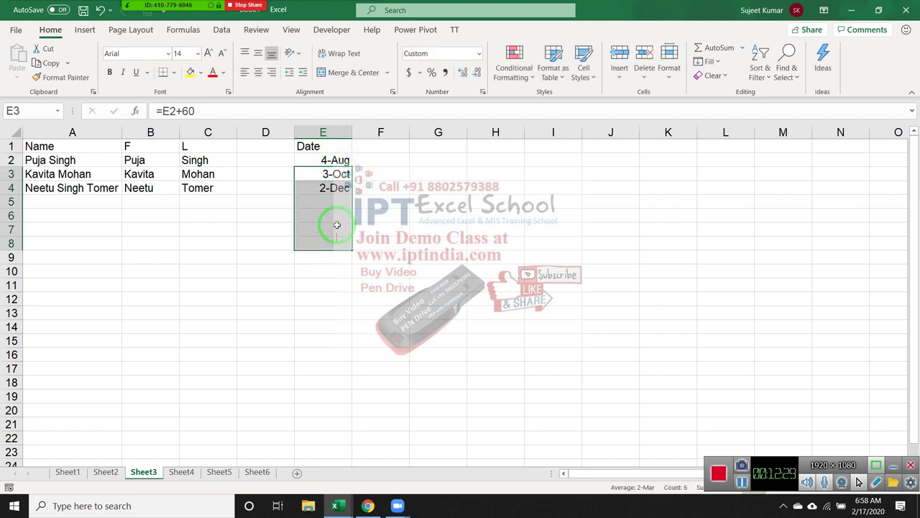
# Enter Aug in F2 and Flash Fill the month names into F3:F8.
pyautogui.click(387, 158)
pyautogui.write('Aug')
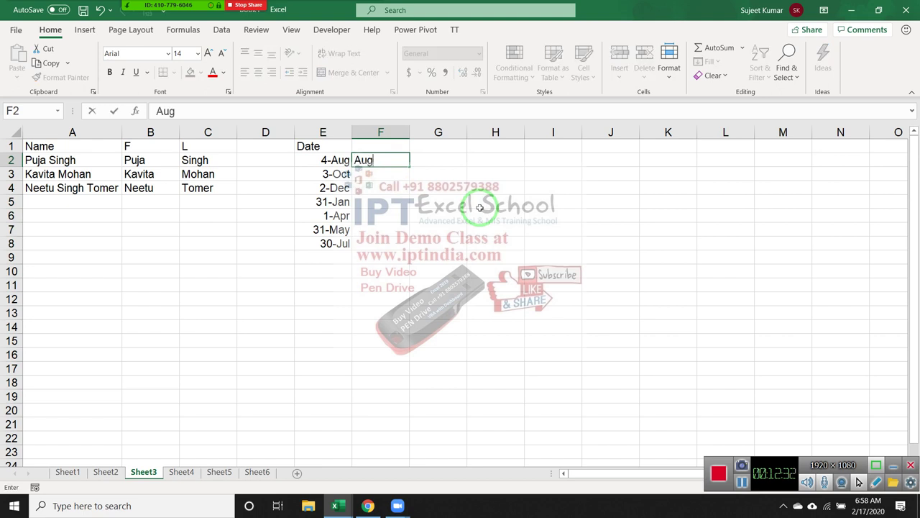
pyautogui.press('Return')
pyautogui.press('Up')
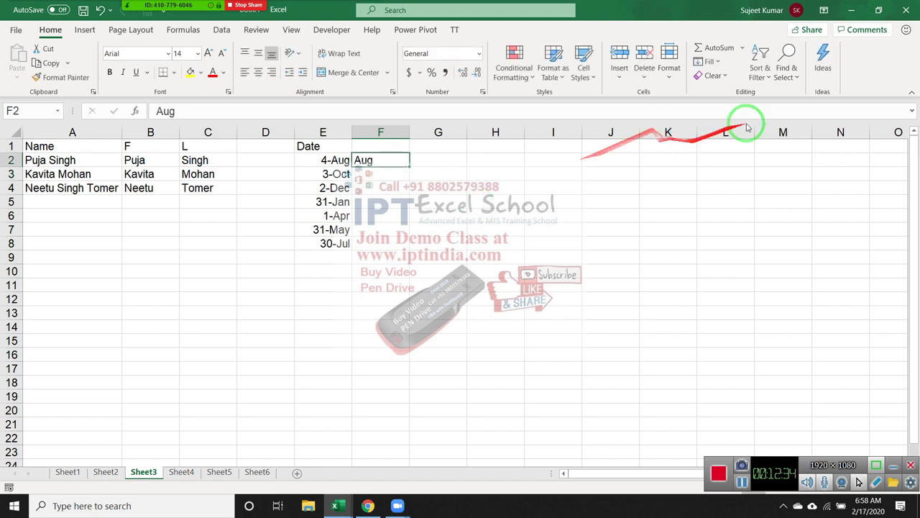
pyautogui.click(705, 63)
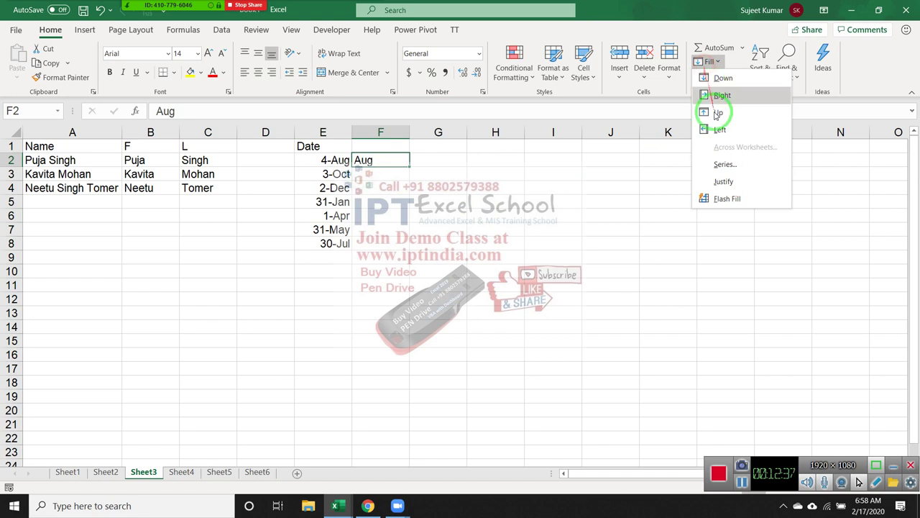
pyautogui.click(730, 197)
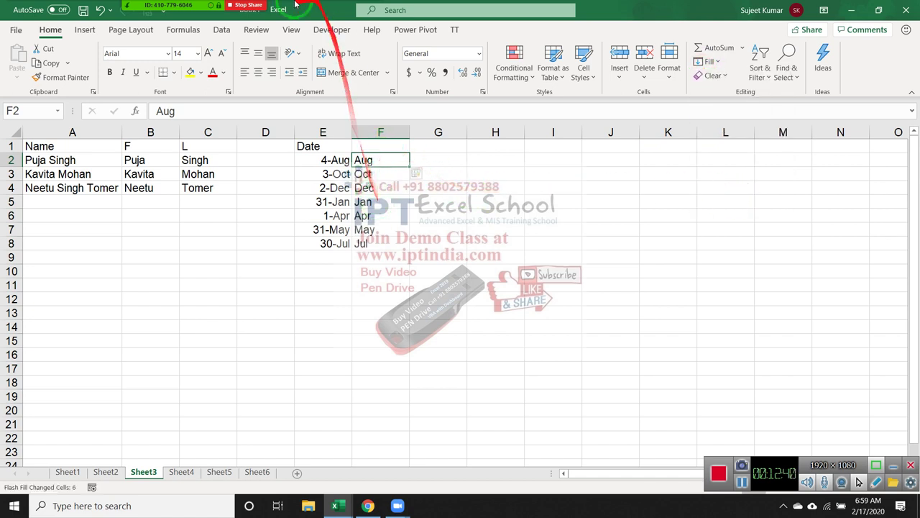
pyautogui.moveTo(237, 9)
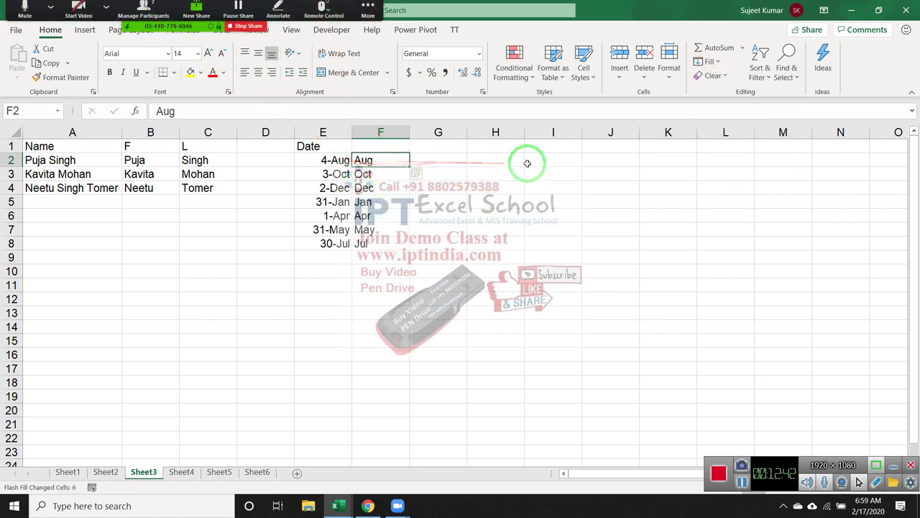
pyautogui.click(512, 147)
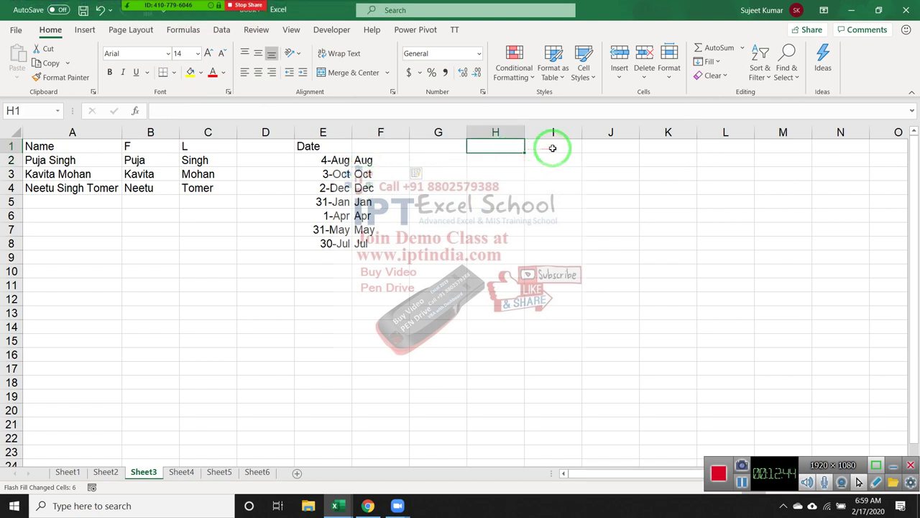
# Enter 56.96, 85.36, 78.36 and 45.96 in H2:H5, discarding a trial Time header.
pyautogui.write('Time')
pyautogui.press('Return')
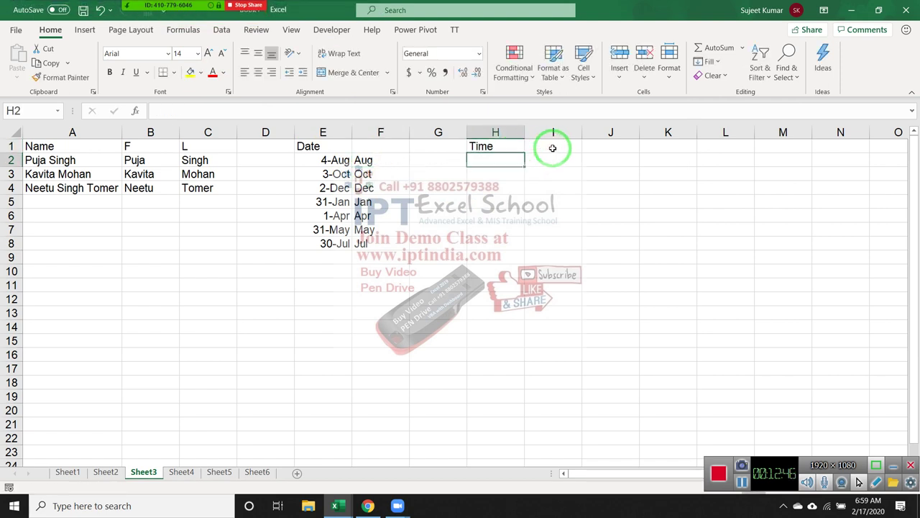
pyautogui.press('Up')
pyautogui.press('Delete')
pyautogui.press('Down')
pyautogui.write('5')
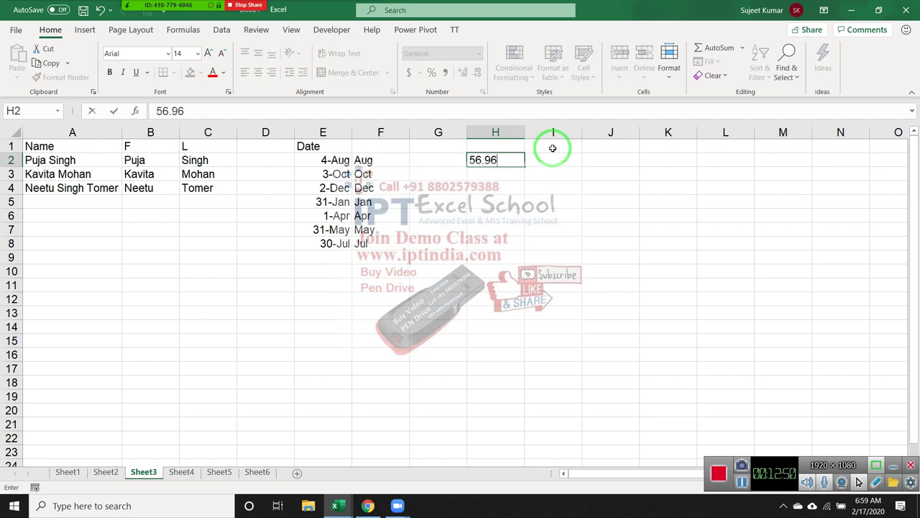
pyautogui.press('Return')
pyautogui.write('85.36')
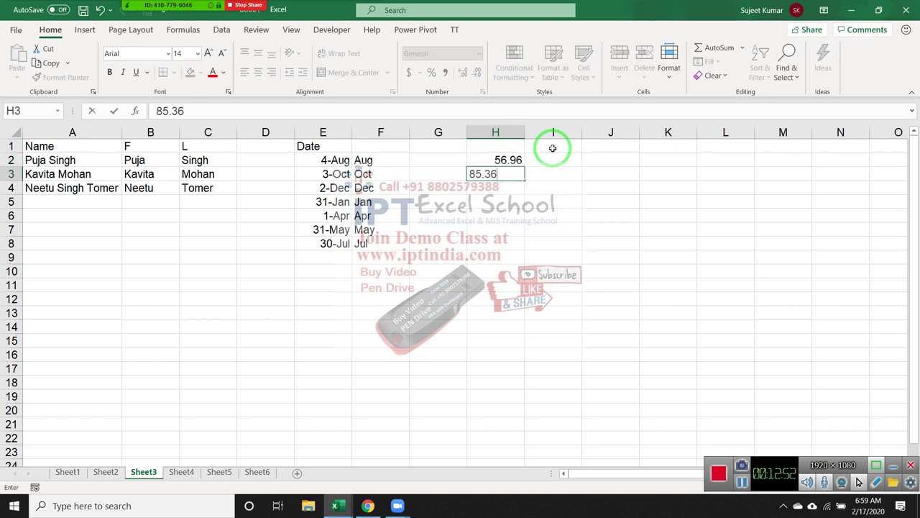
pyautogui.press('Return')
pyautogui.write('78.36')
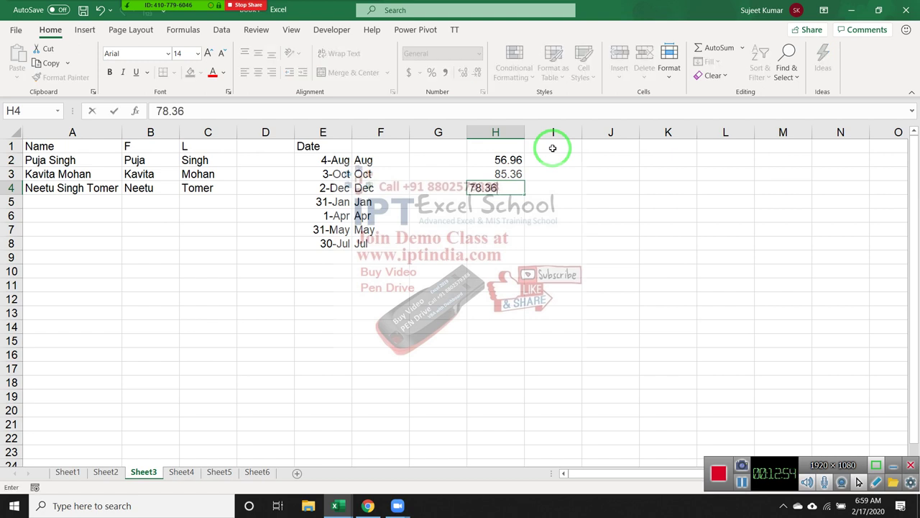
pyautogui.press('Return')
pyautogui.write('45.9')
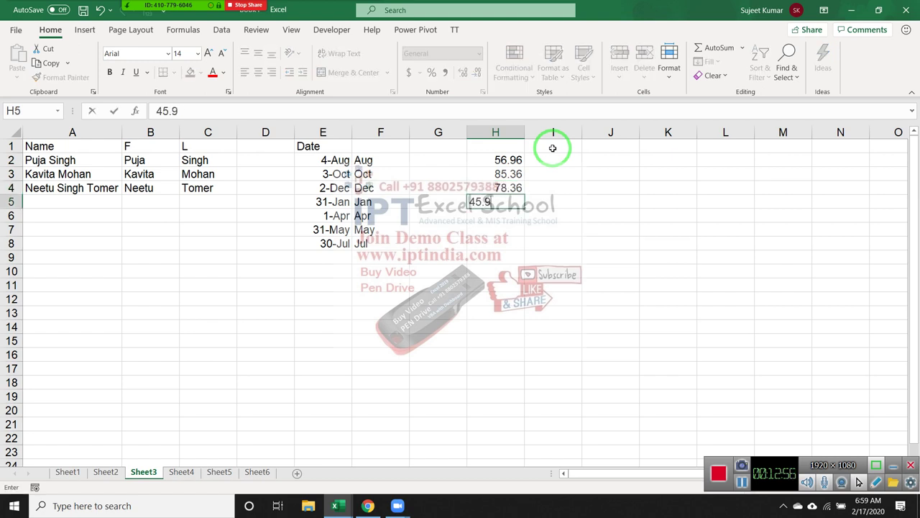
pyautogui.write('6')
pyautogui.press('Return')
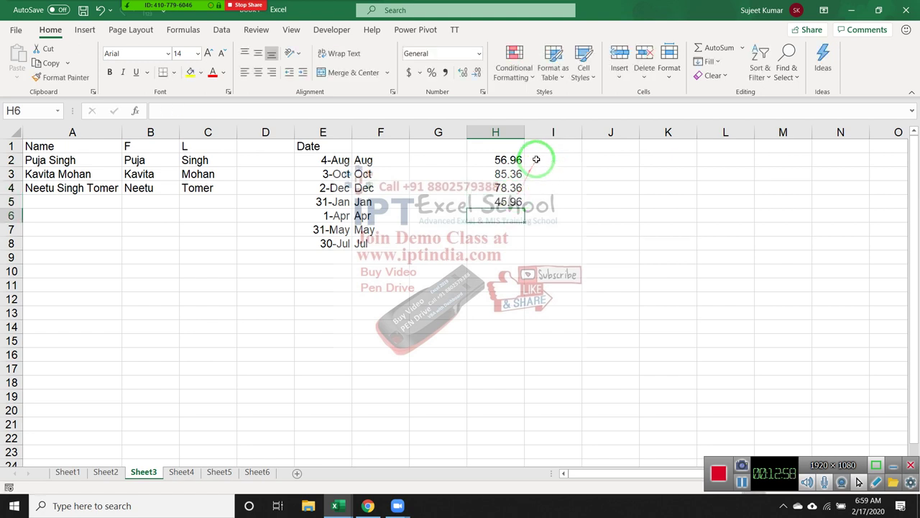
# Enter 0.96 in I2, Flash Fill the decimal parts down to I5, and select H2:I5.
pyautogui.click(537, 159)
pyautogui.write('0.96')
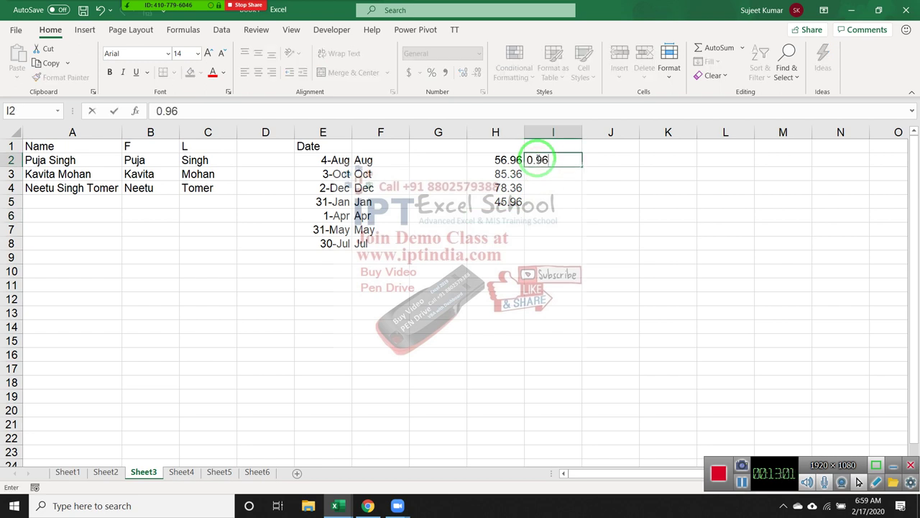
pyautogui.press('Return')
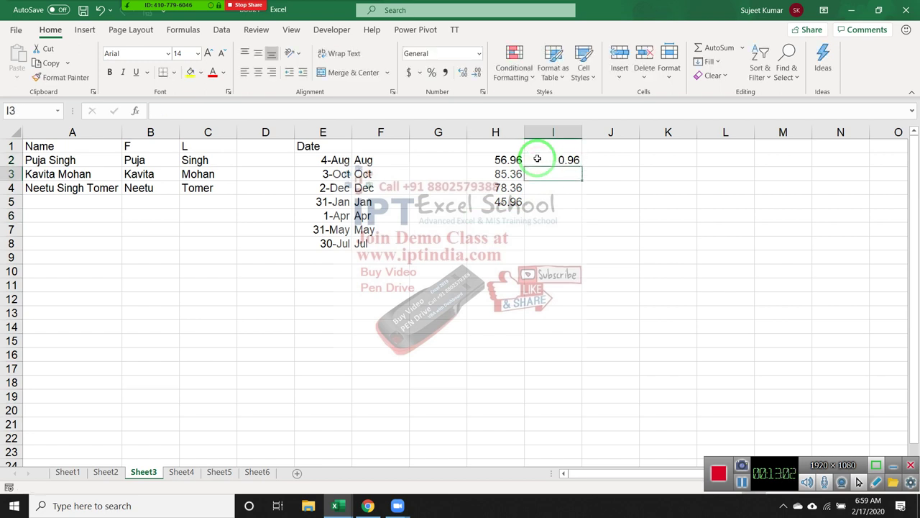
pyautogui.click(538, 158)
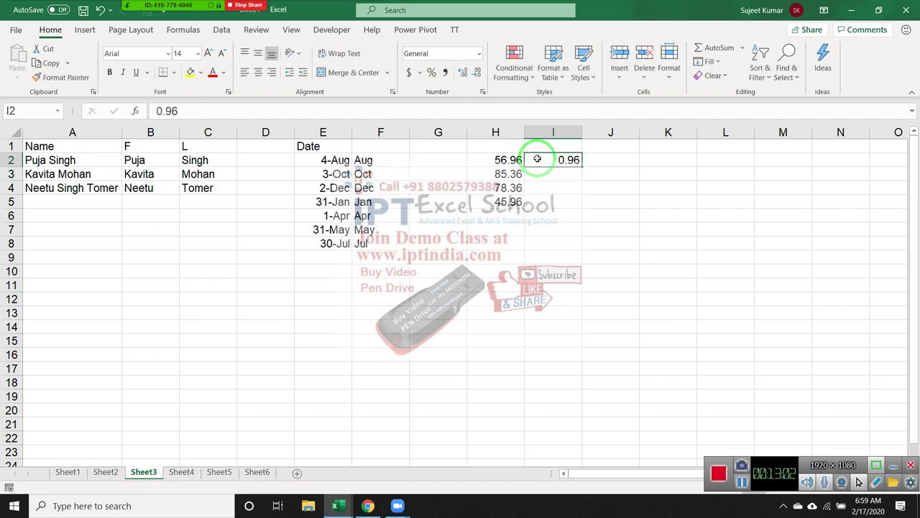
pyautogui.click(714, 61)
pyautogui.click(745, 193)
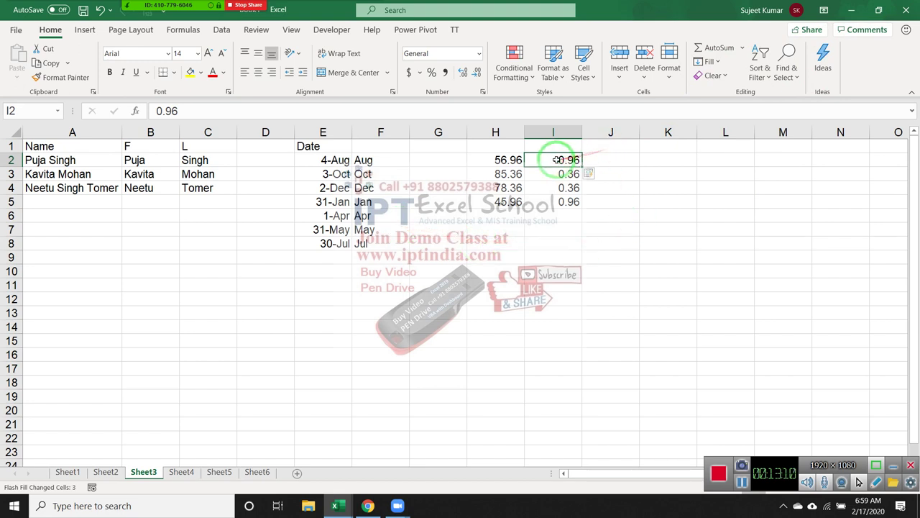
pyautogui.moveTo(503, 160); pyautogui.dragTo(503, 201)
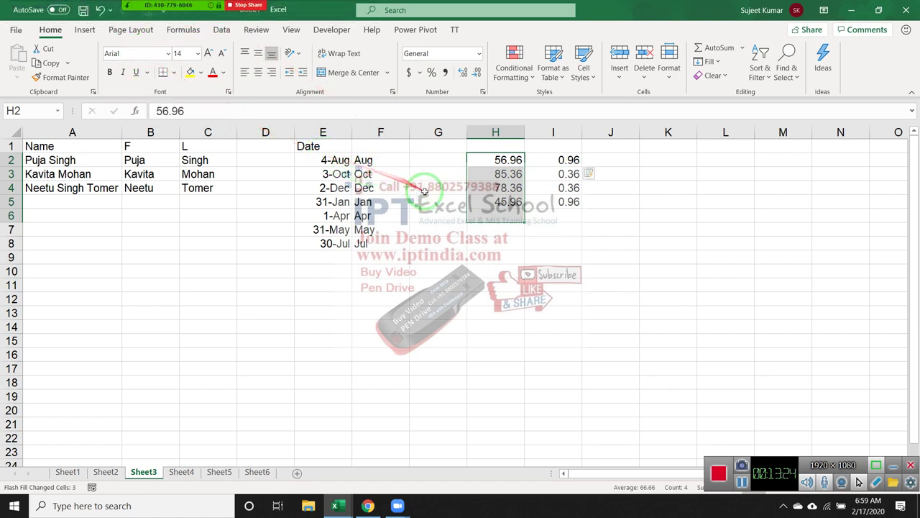
pyautogui.moveTo(480, 202)
pyautogui.mouseDown()
pyautogui.moveTo(479, 167)
pyautogui.moveTo(550, 160)
pyautogui.mouseUp()
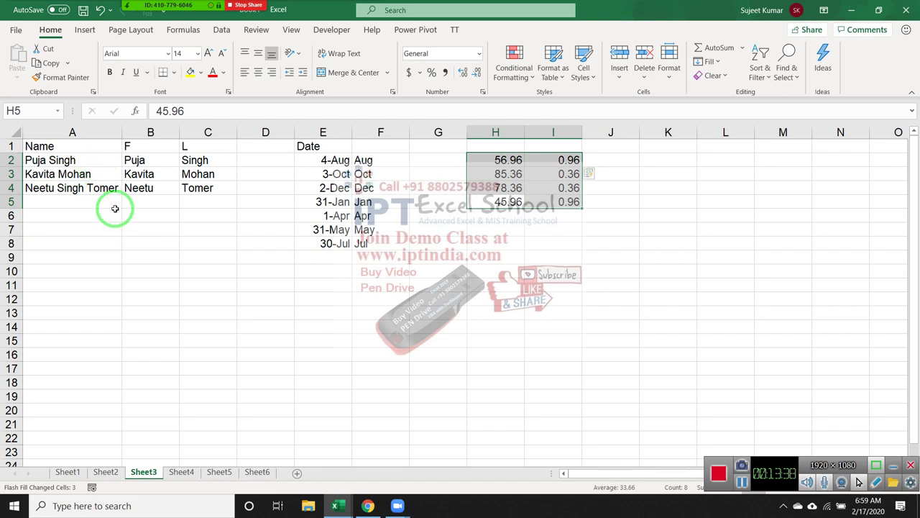
# Add an ID header in L1 and an ID in L2, copy it down to L7, and autofit column L.
pyautogui.click(723, 145)
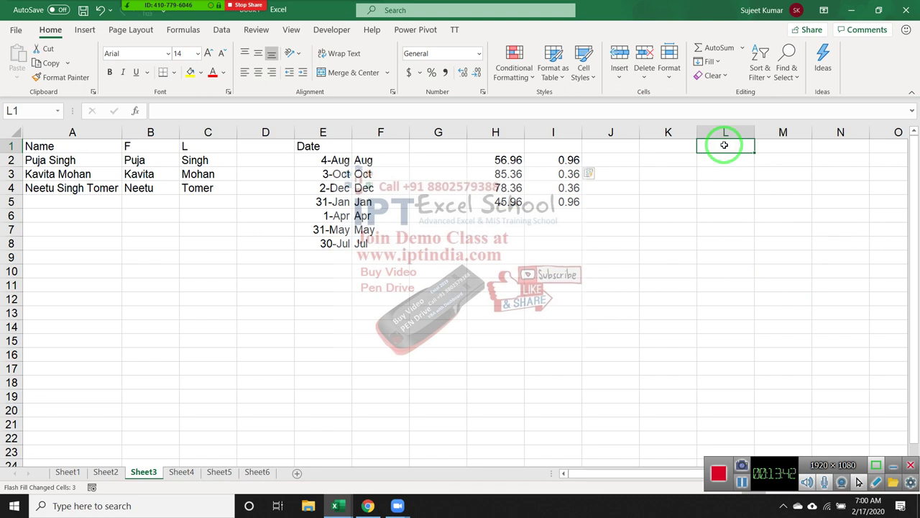
pyautogui.write('ID')
pyautogui.press('Return')
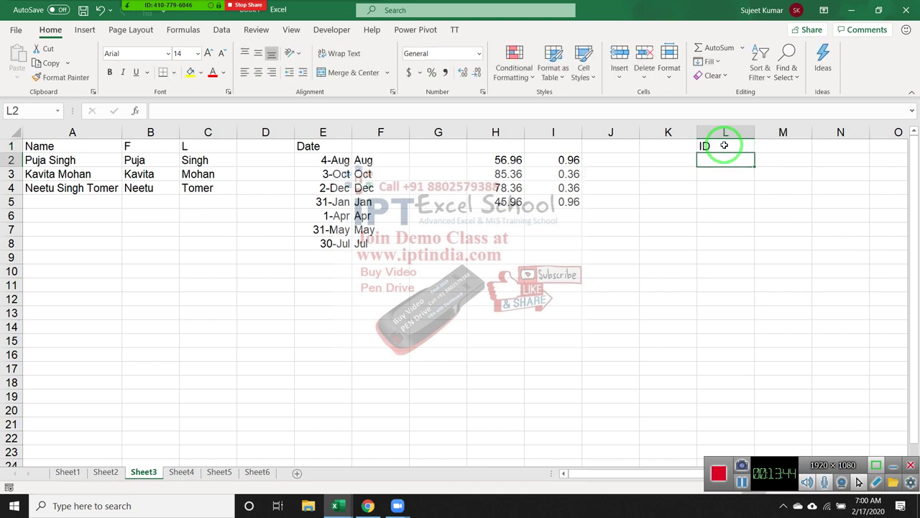
pyautogui.write('Puja8569Singh')
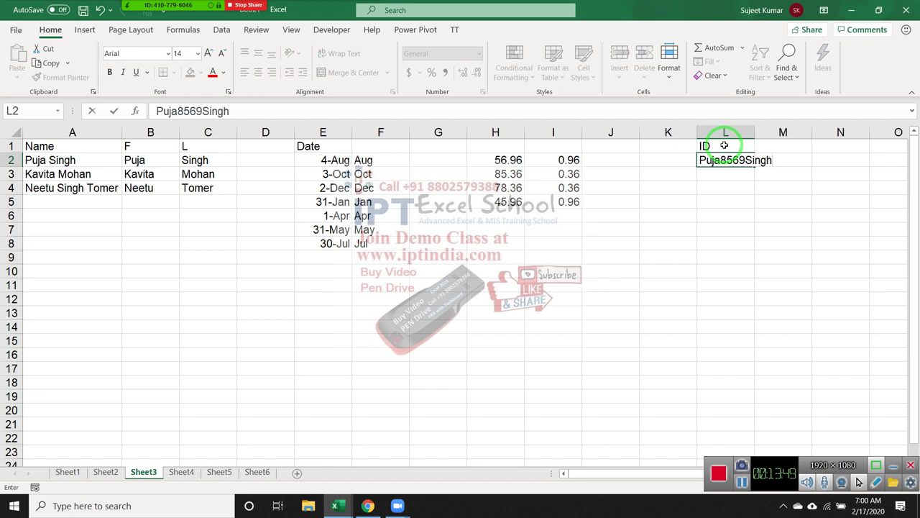
pyautogui.press('Return')
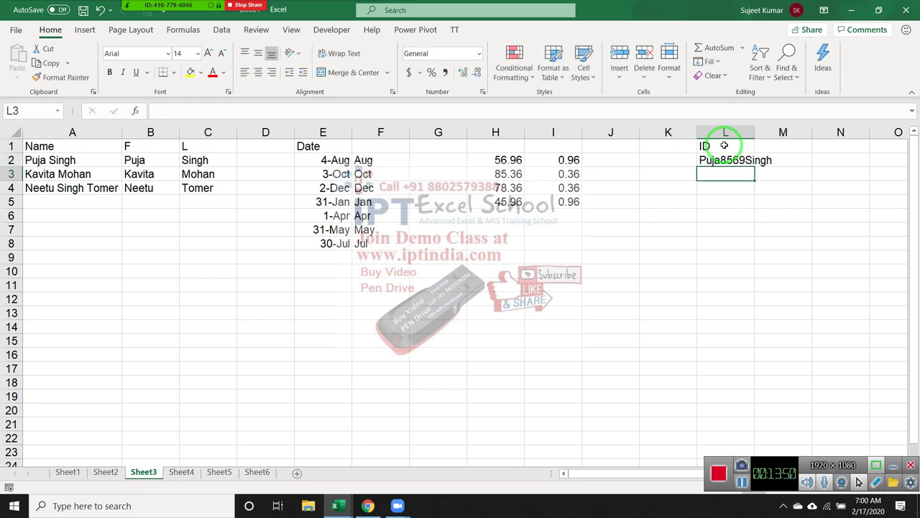
pyautogui.moveTo(739, 162); pyautogui.dragTo(744, 233)
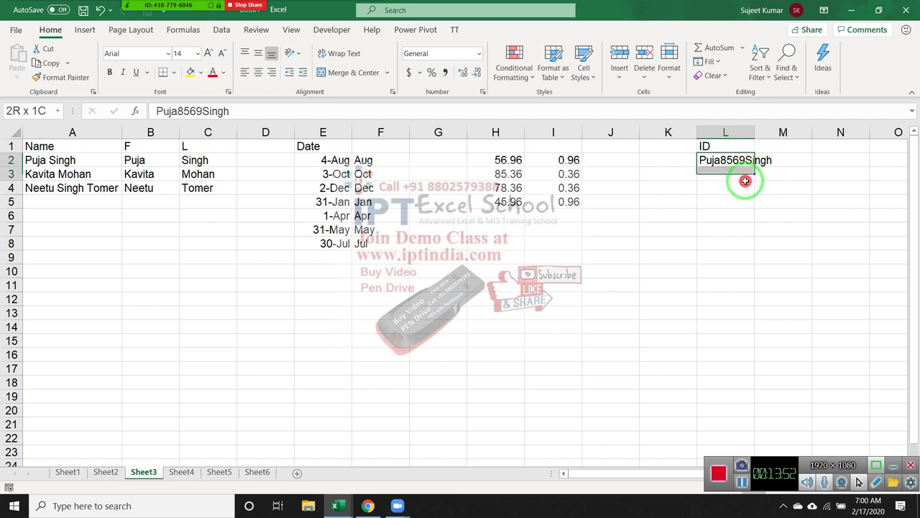
pyautogui.hotkey('ctrl', 'd')
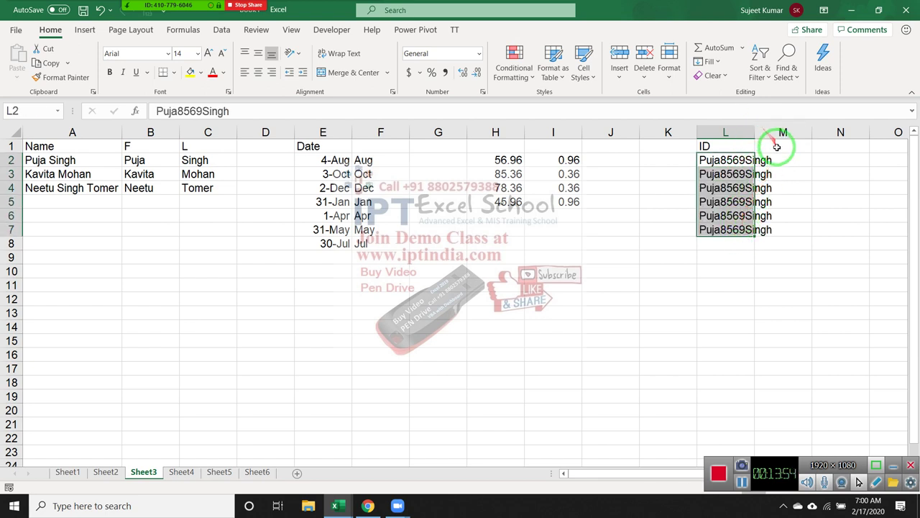
pyautogui.click(775, 146)
pyautogui.click(764, 133)
pyautogui.doubleClick(755, 132)
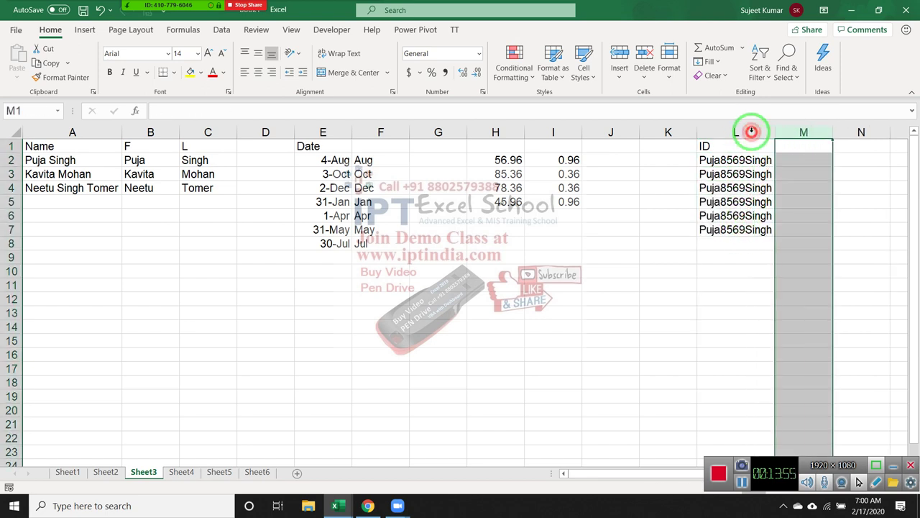
# Enter 8569 in M2 and Flash Fill the extracted numbers into M3:M7.
pyautogui.click(787, 159)
pyautogui.write('8569')
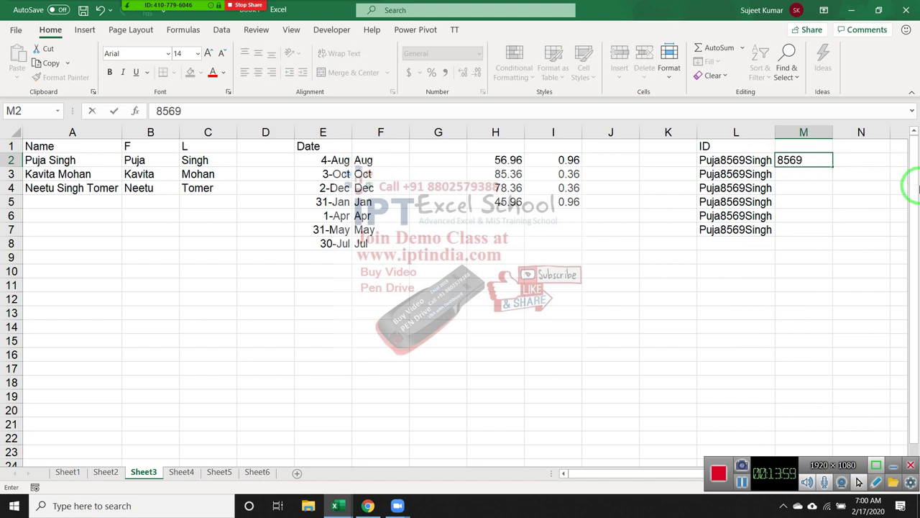
pyautogui.press('Return')
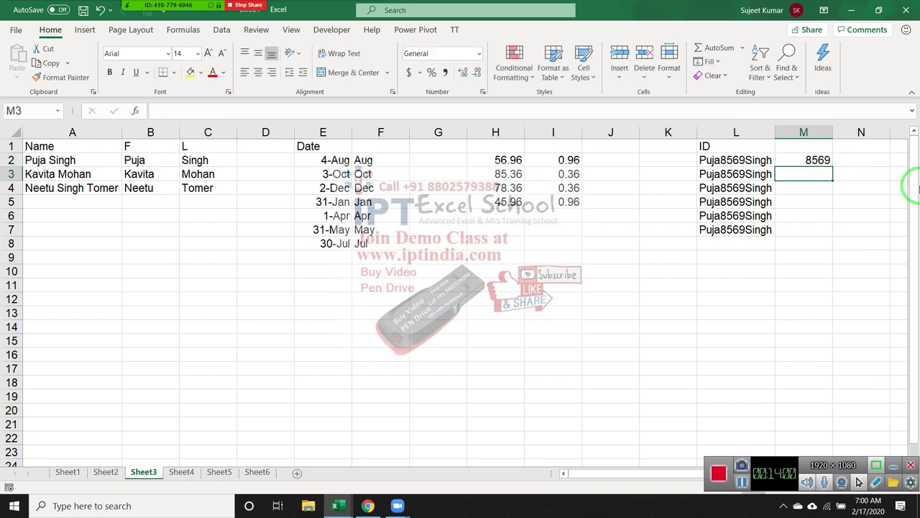
pyautogui.press('Up')
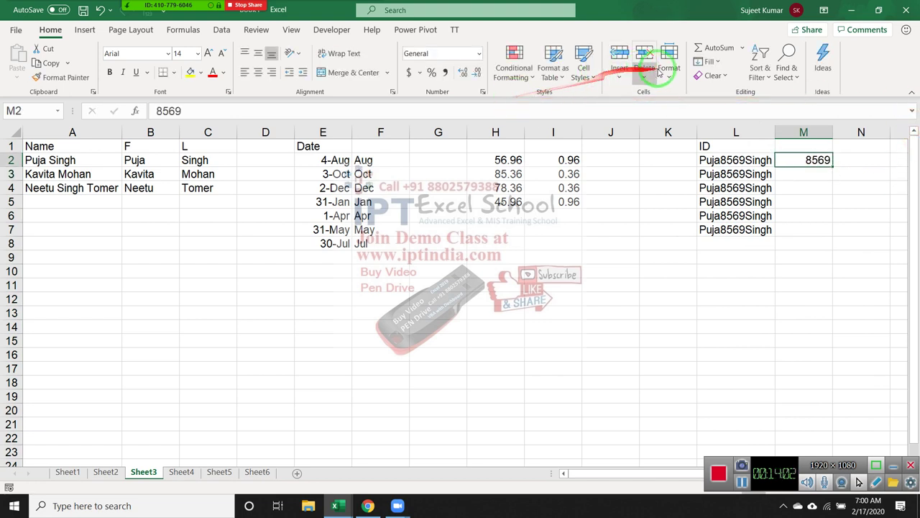
pyautogui.click(710, 62)
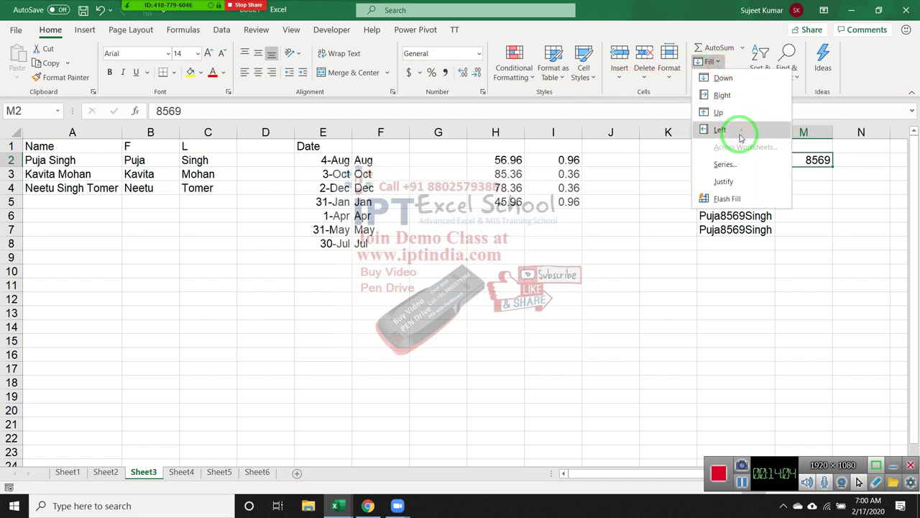
pyautogui.click(728, 198)
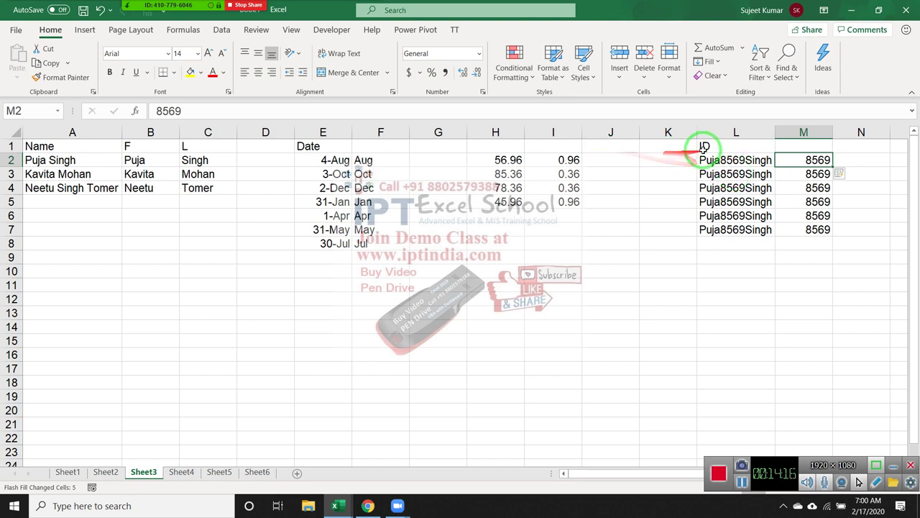
# Edit the L3 ID so its number becomes 85 followed by TH.
pyautogui.doubleClick(728, 174)
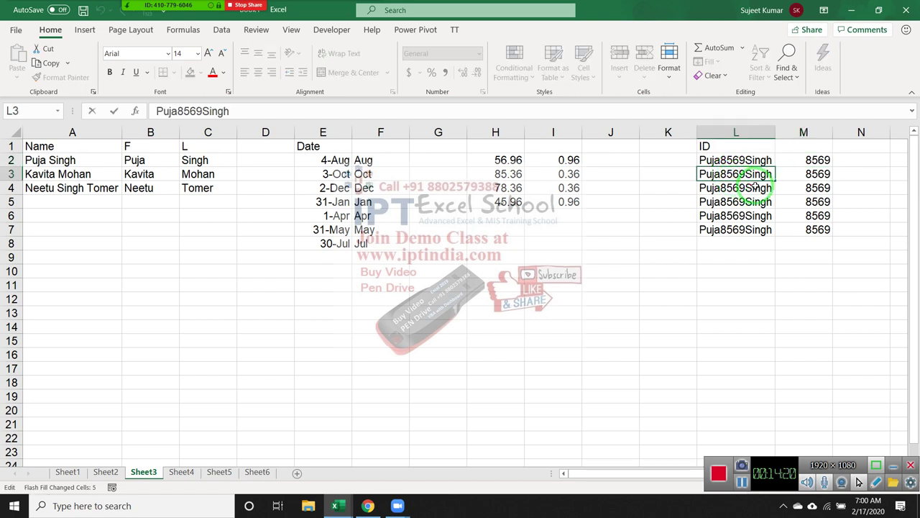
pyautogui.press('Delete')
pyautogui.press('Delete')
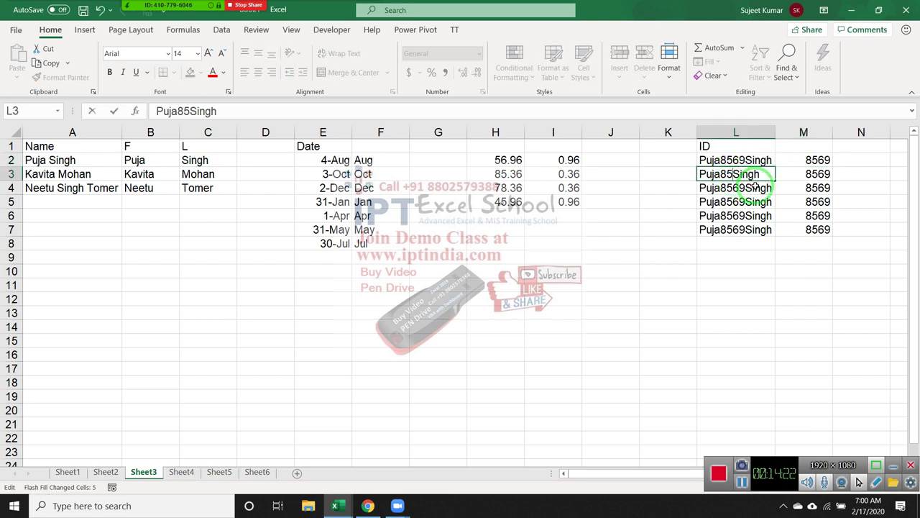
pyautogui.write('TH')
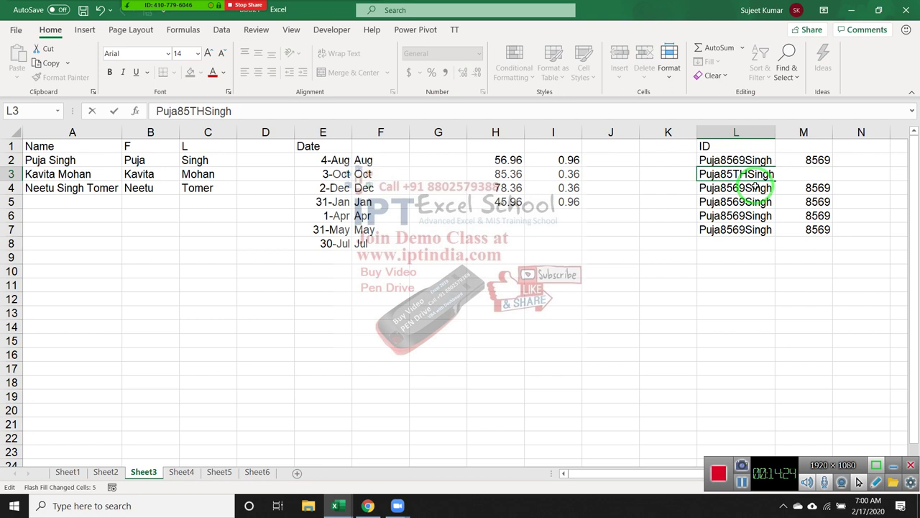
pyautogui.press('Return')
# Clear M3:M7, cancel a stray sum formula, and rerun Flash Fill from M2.
pyautogui.moveTo(819, 174); pyautogui.dragTo(826, 228)
pyautogui.press('Delete')
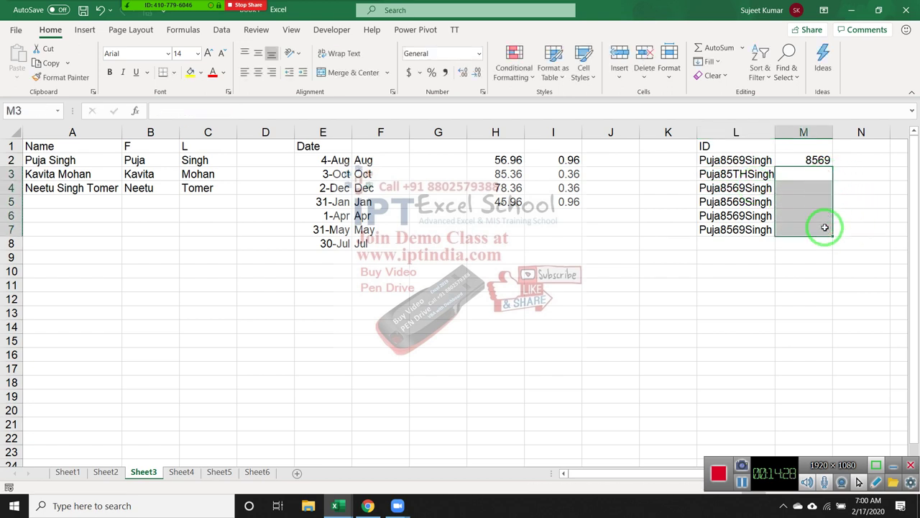
pyautogui.press('Up')
pyautogui.click(707, 52)
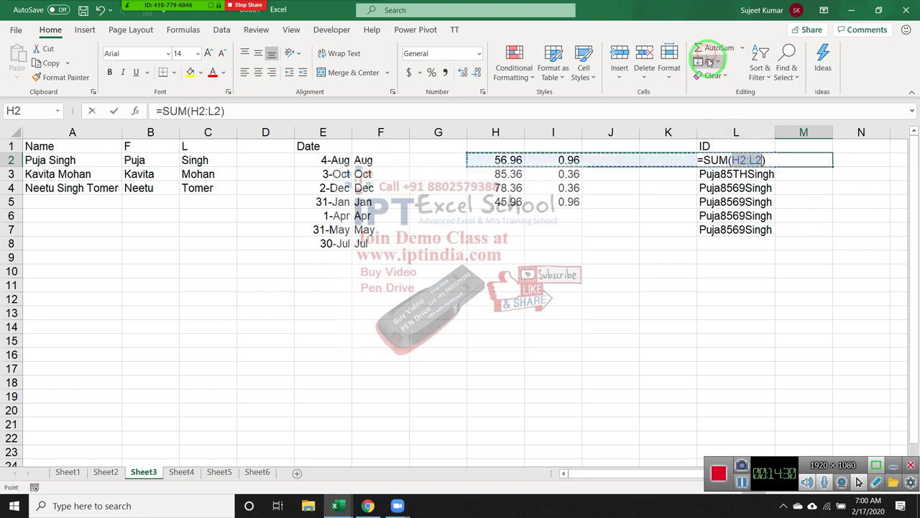
pyautogui.press('Escape')
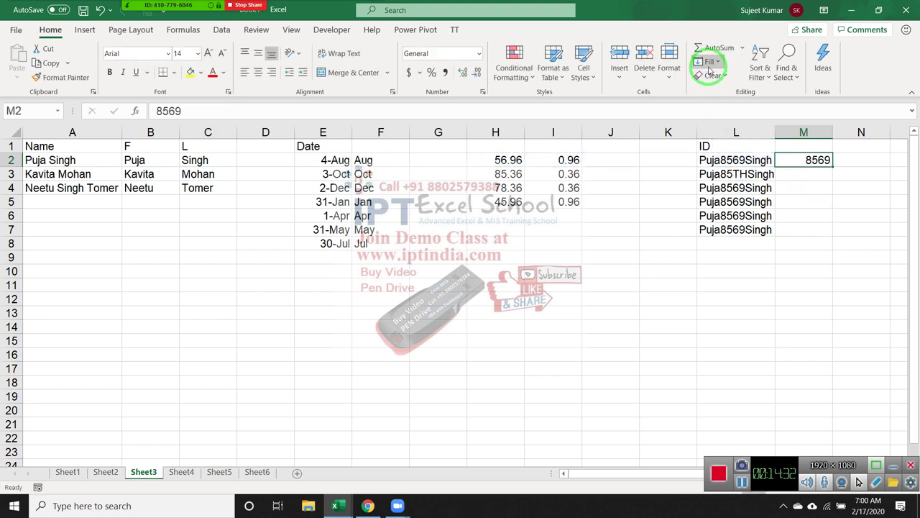
pyautogui.click(708, 61)
pyautogui.click(728, 199)
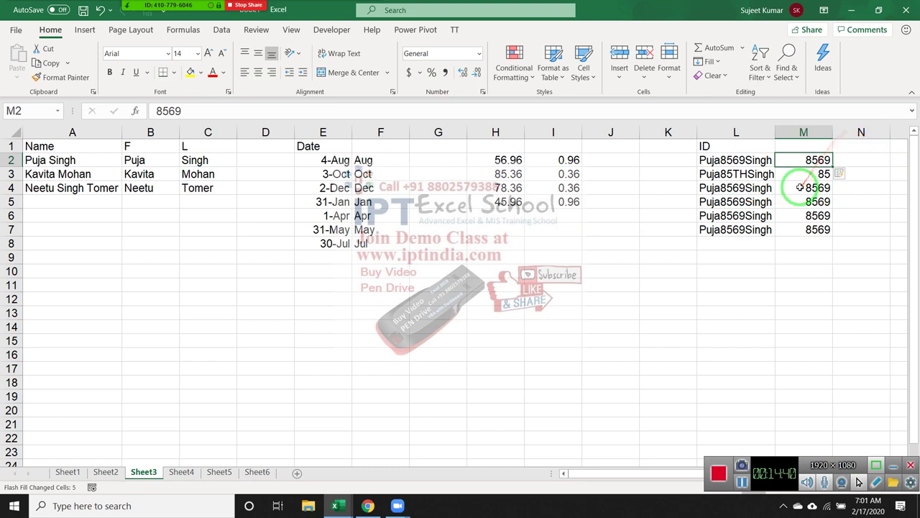
# Check the extracted values down column M and select M2:M7.
pyautogui.click(795, 175)
pyautogui.click(799, 199)
pyautogui.click(807, 230)
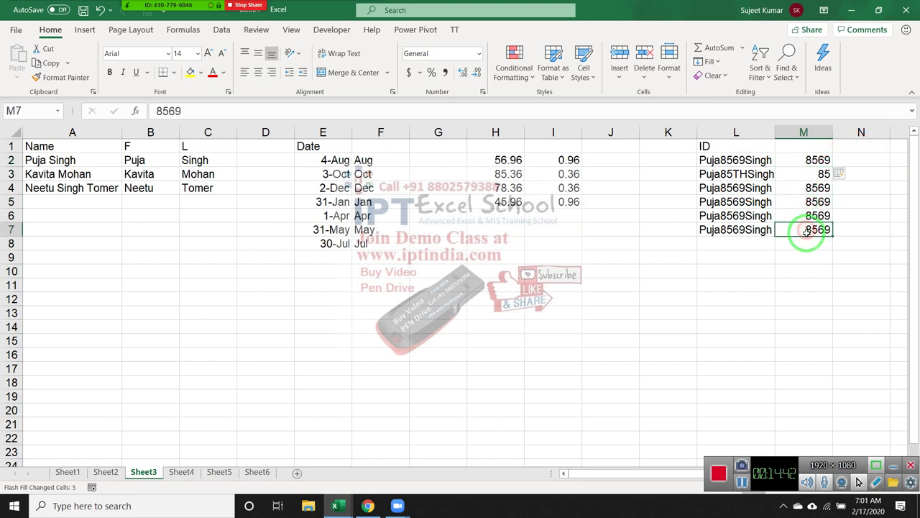
pyautogui.moveTo(806, 230); pyautogui.dragTo(793, 163)
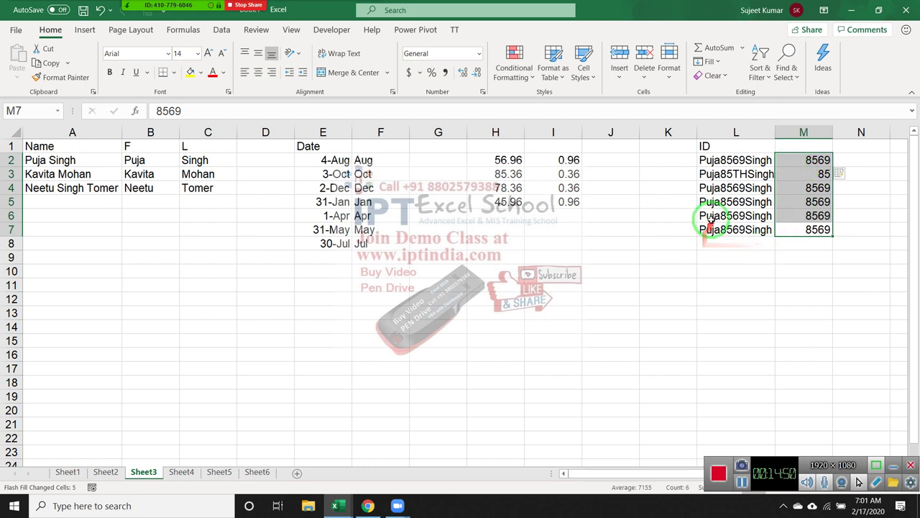
# Append 85 to the L5 ID and attempt Flash Fill, dismissing the no-pattern message.
pyautogui.click(744, 202)
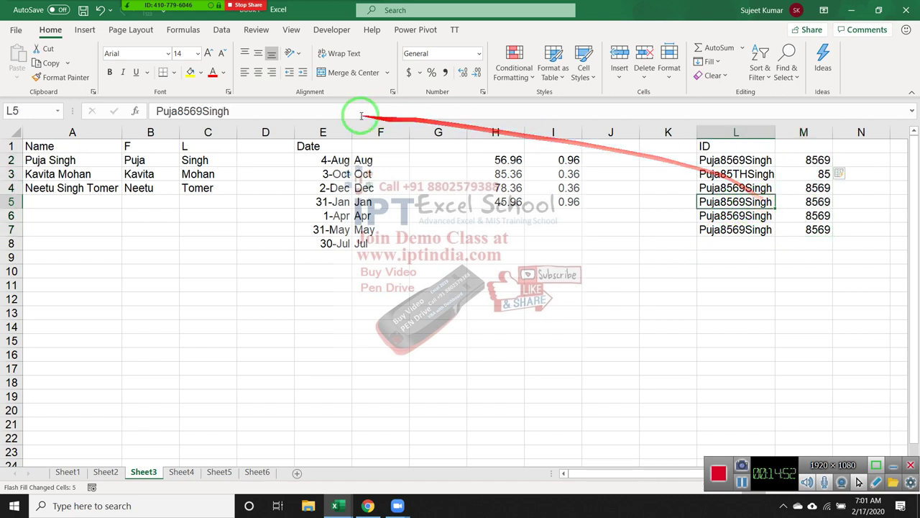
pyautogui.click(276, 113)
pyautogui.write('85')
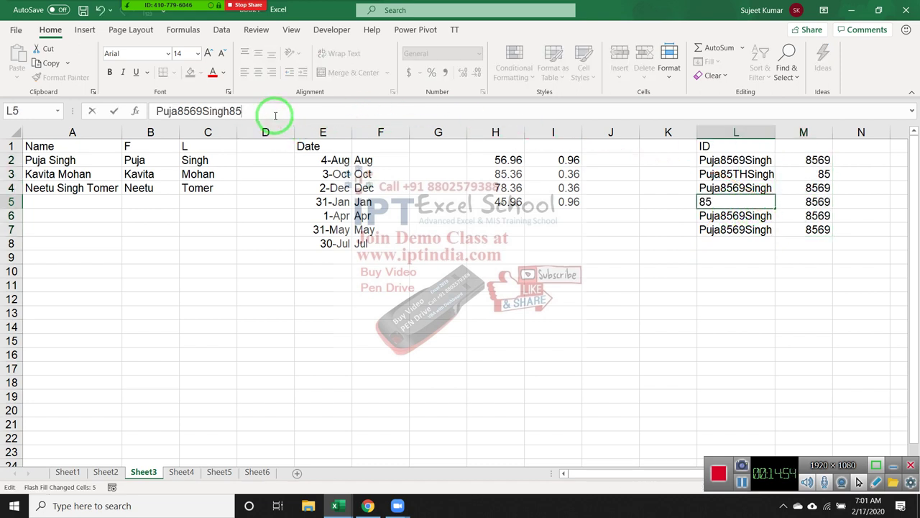
pyautogui.press('Return')
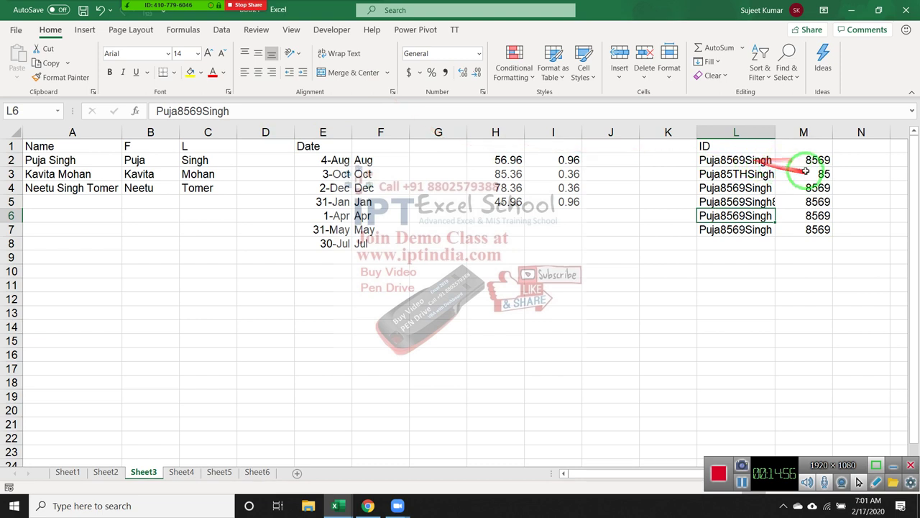
pyautogui.click(801, 158)
pyautogui.click(710, 62)
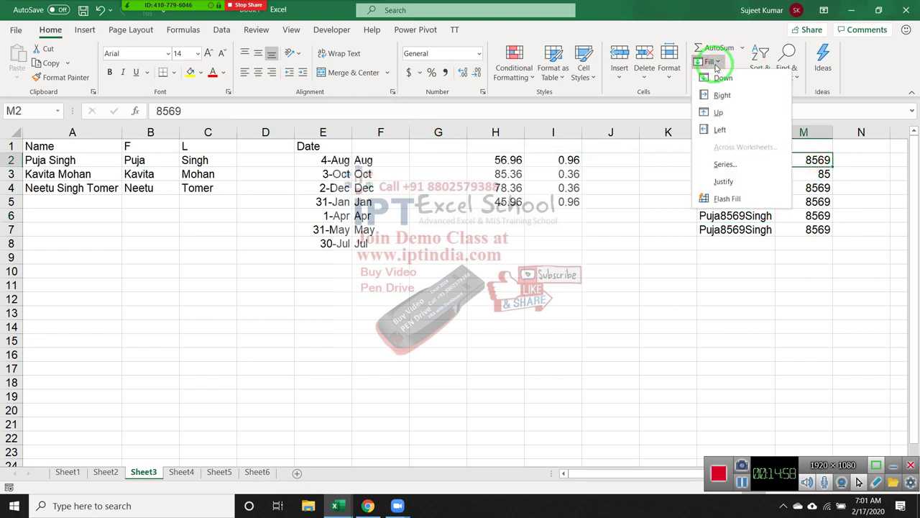
pyautogui.click(727, 198)
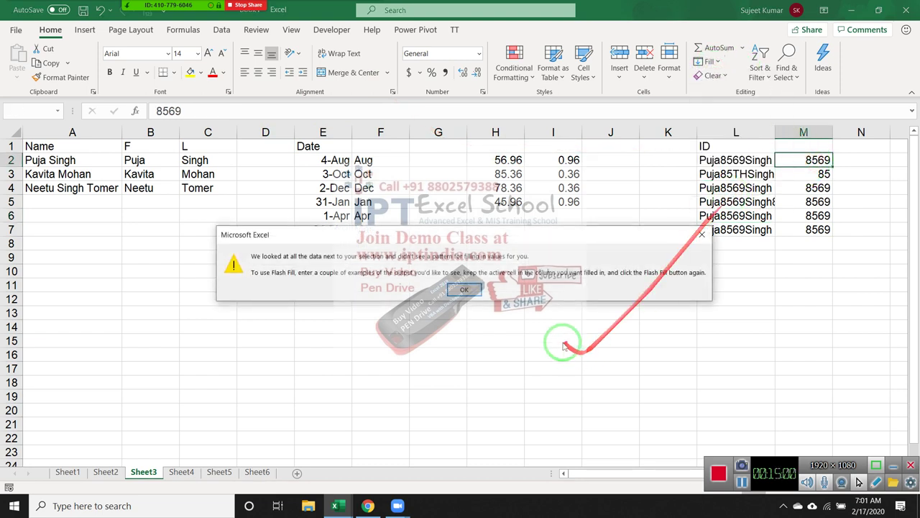
pyautogui.click(464, 290)
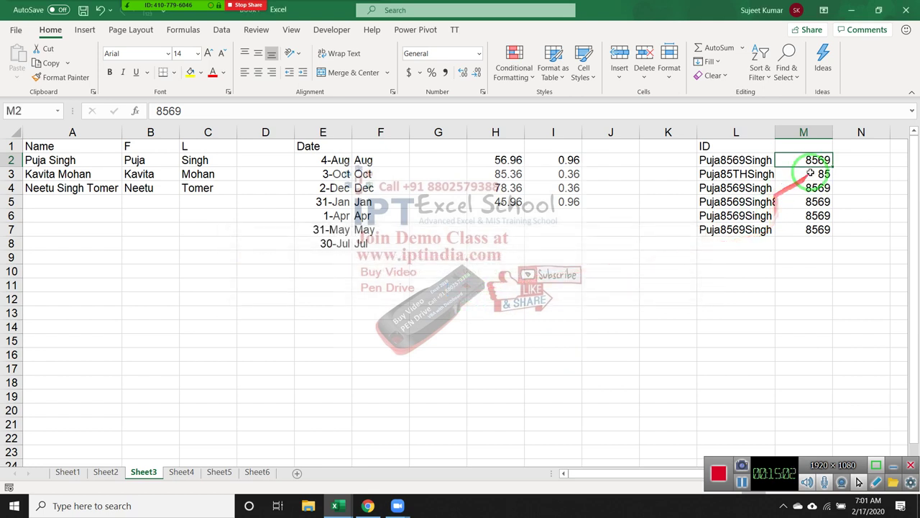
# Clear M3:M7, re-enter 8569 in M2, rerun Flash Fill, and autofit column L.
pyautogui.moveTo(803, 174); pyautogui.dragTo(812, 228)
pyautogui.press('Delete')
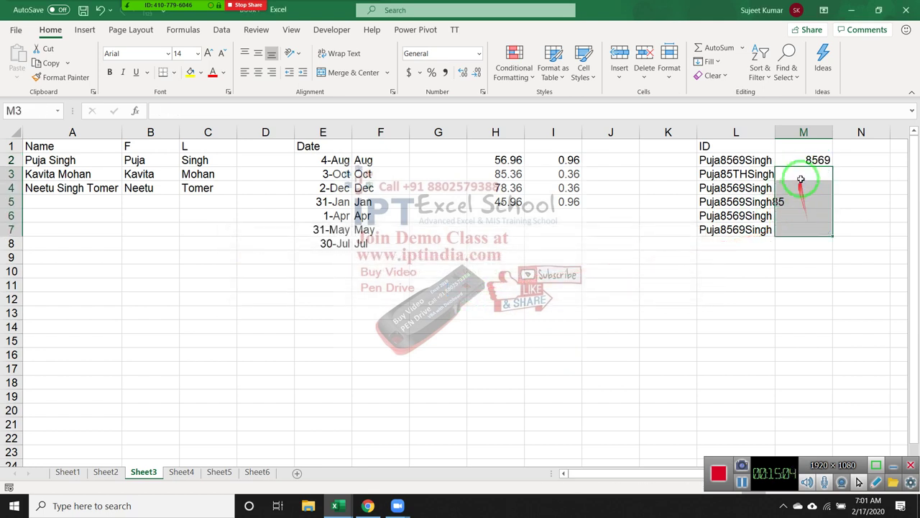
pyautogui.click(803, 160)
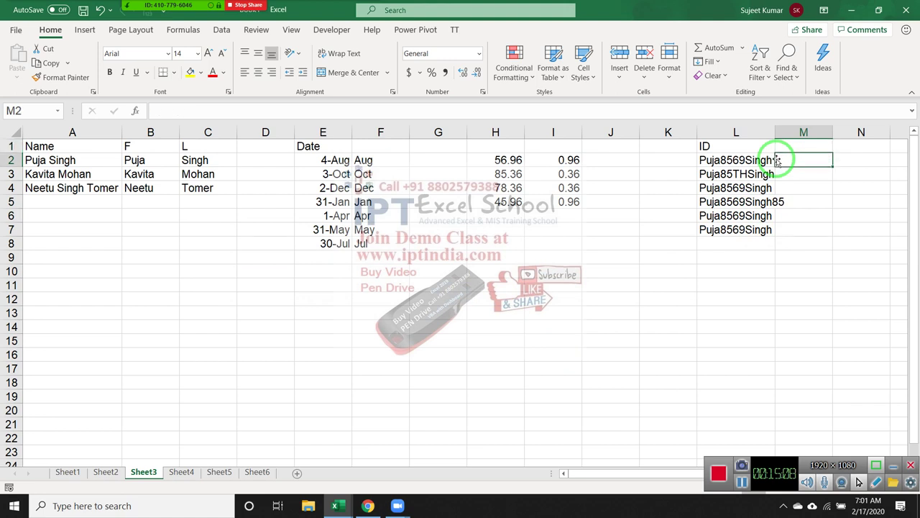
pyautogui.write('859')
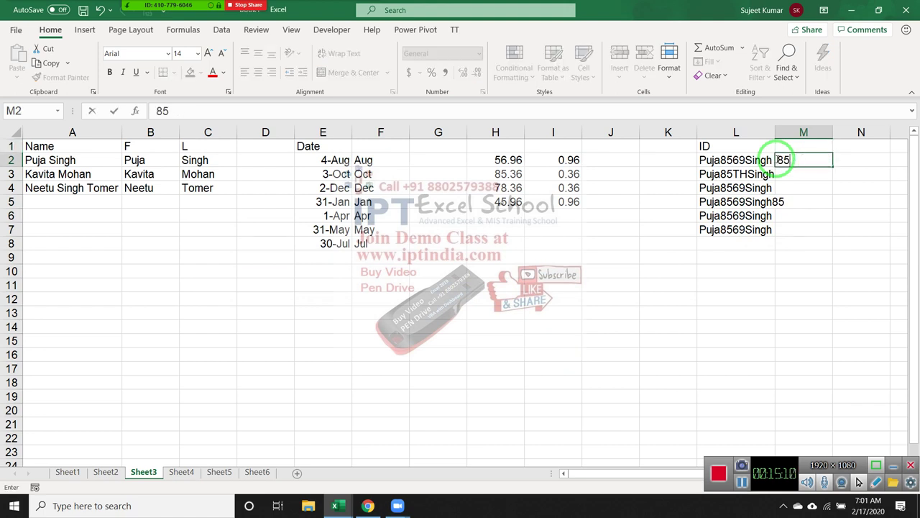
pyautogui.write('9')
pyautogui.press('Return')
pyautogui.click(795, 160)
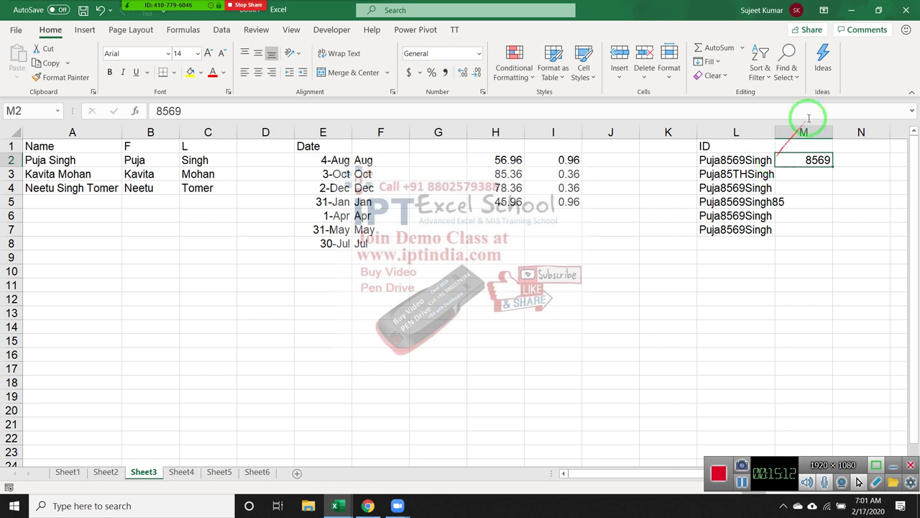
pyautogui.click(713, 75)
pyautogui.click(710, 62)
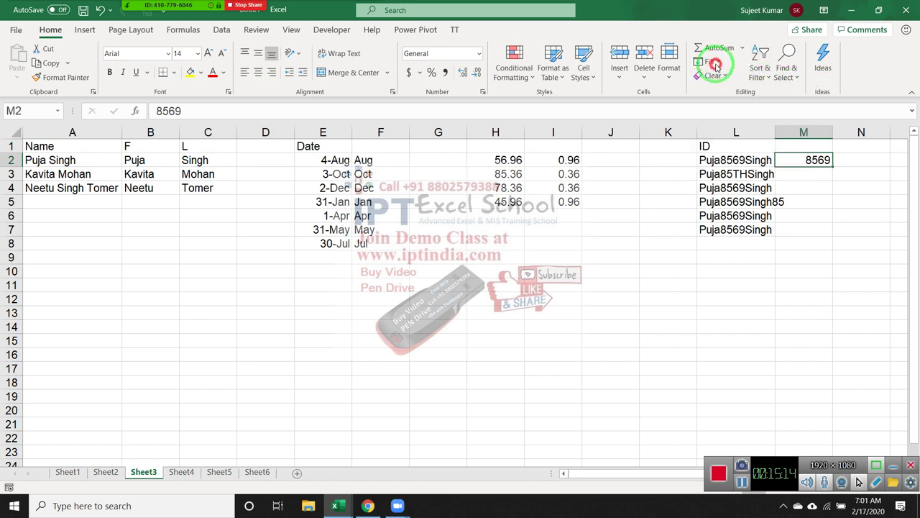
pyautogui.click(710, 62)
pyautogui.click(727, 199)
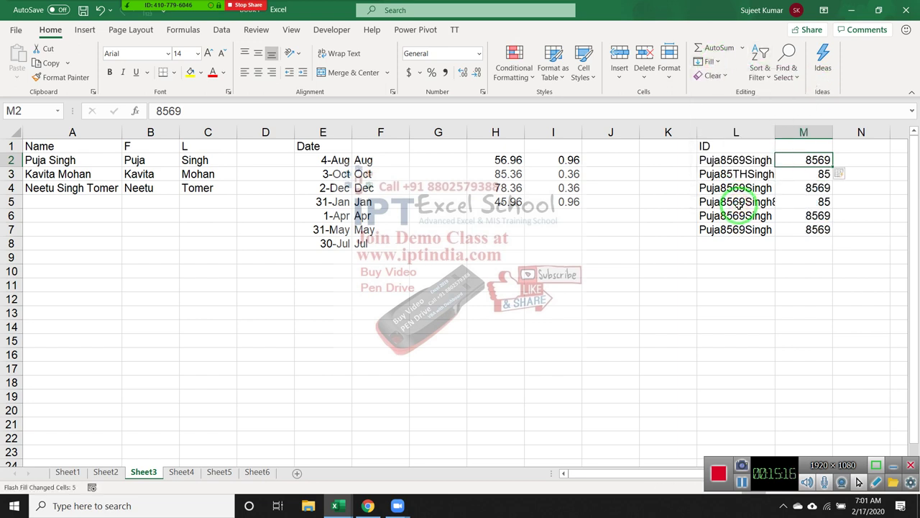
pyautogui.click(738, 204)
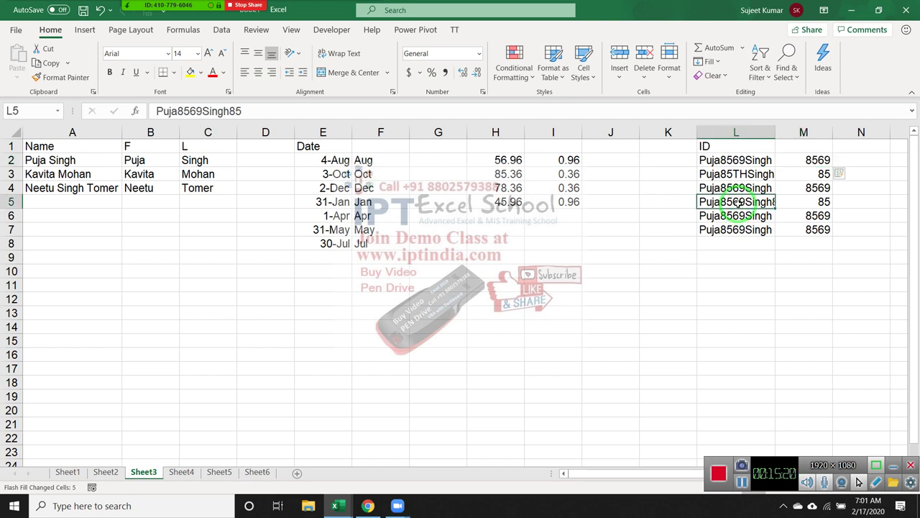
pyautogui.doubleClick(774, 132)
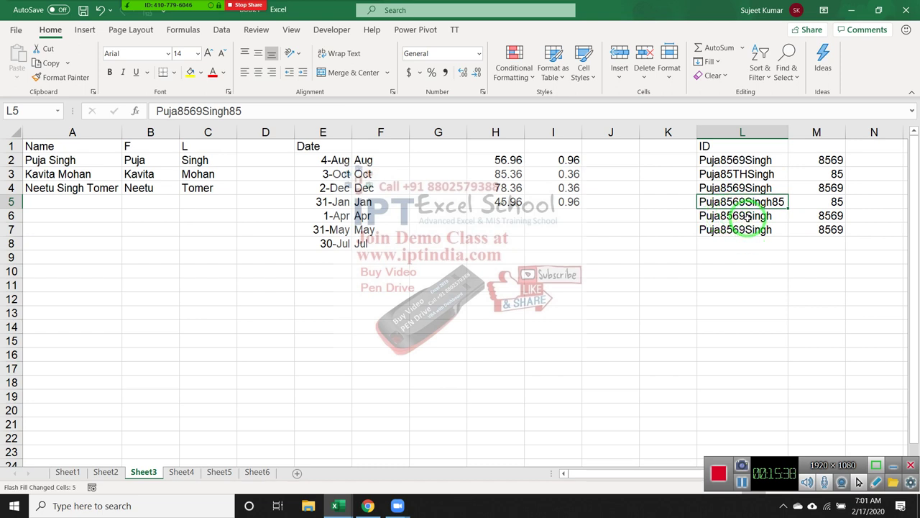
# Fill the L1:M7 ID table yellow and apply All Borders.
pyautogui.click(610, 257)
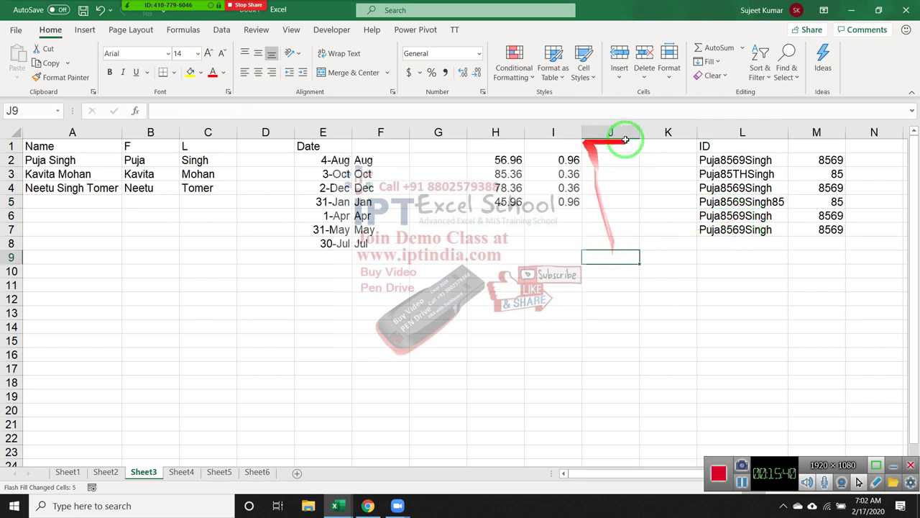
pyautogui.moveTo(703, 146); pyautogui.dragTo(819, 230)
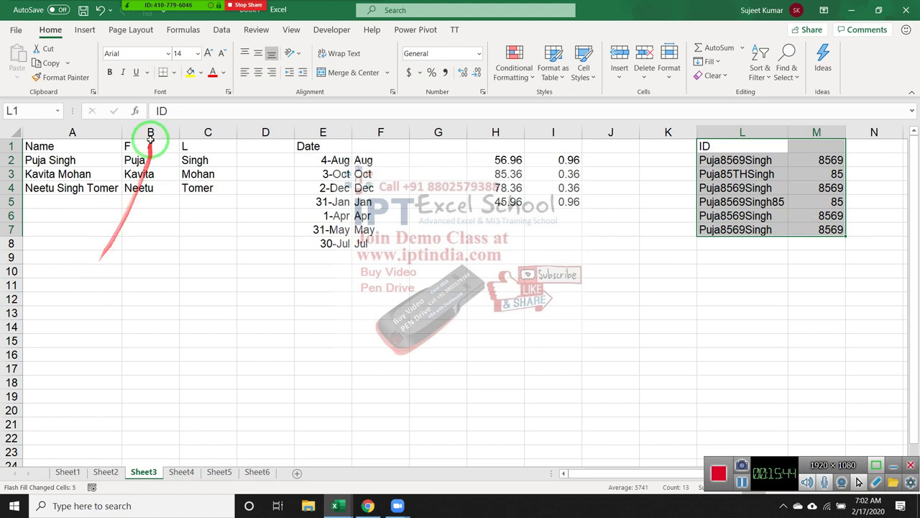
pyautogui.click(189, 71)
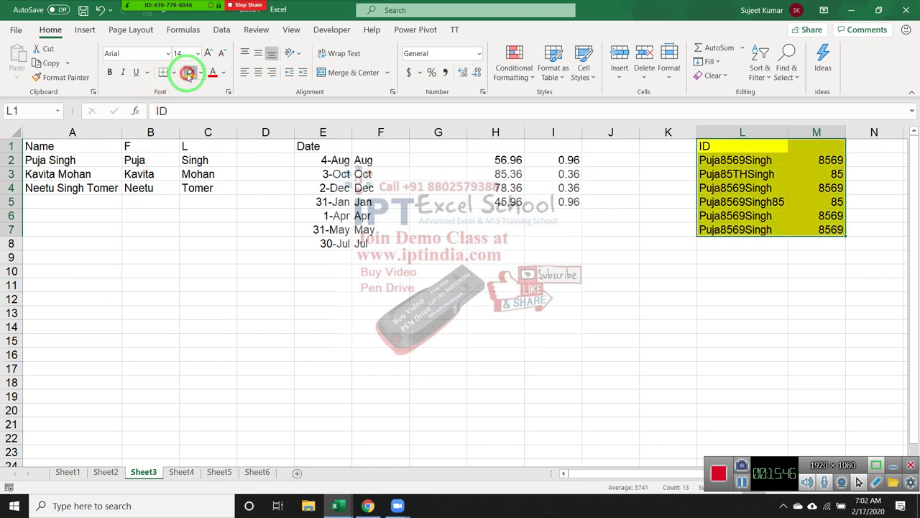
pyautogui.click(173, 75)
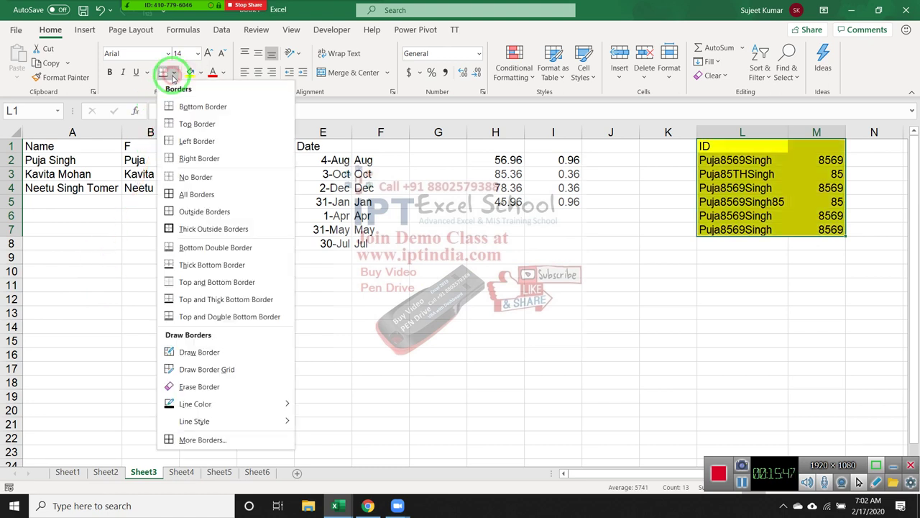
pyautogui.click(184, 194)
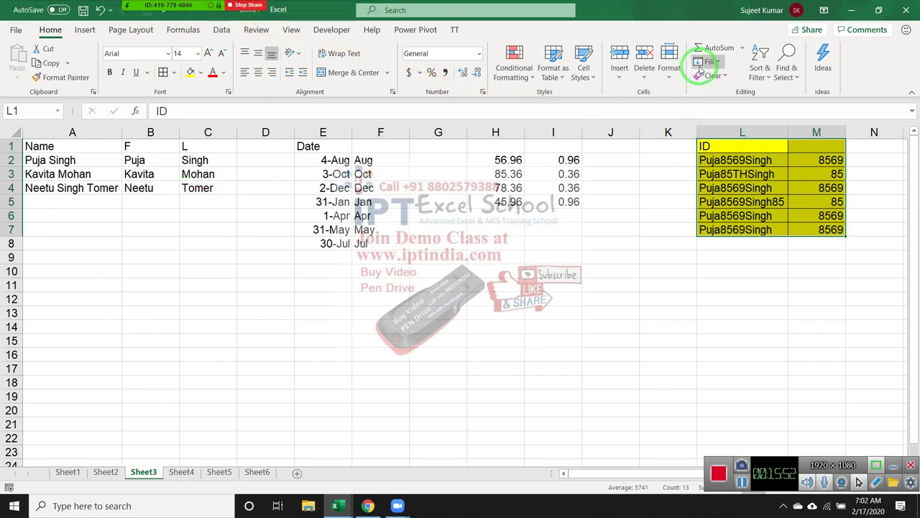
# Apply Clear All to the ID table, then undo it.
pyautogui.click(712, 76)
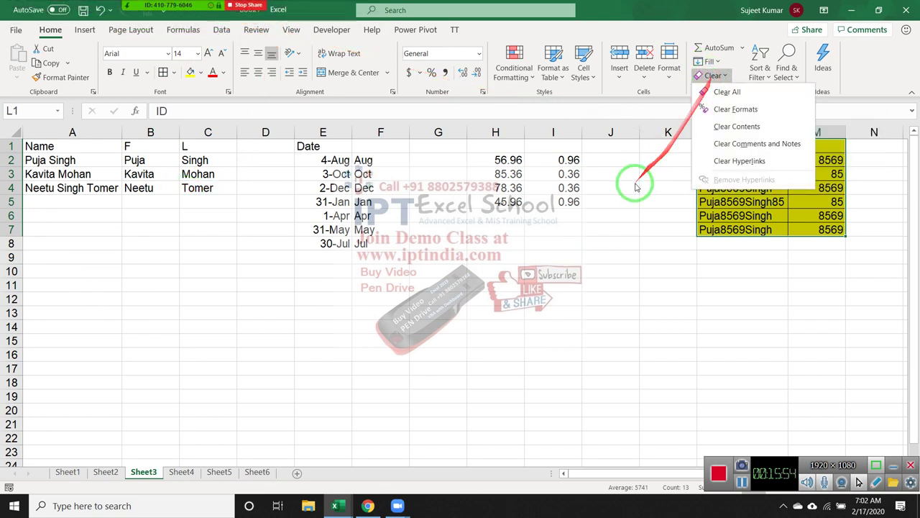
pyautogui.moveTo(634, 186); pyautogui.dragTo(710, 170)
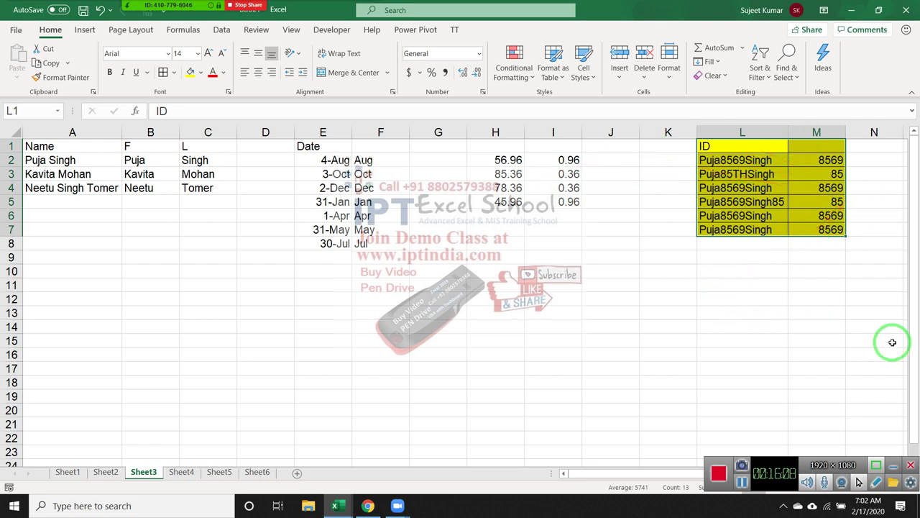
pyautogui.click(711, 75)
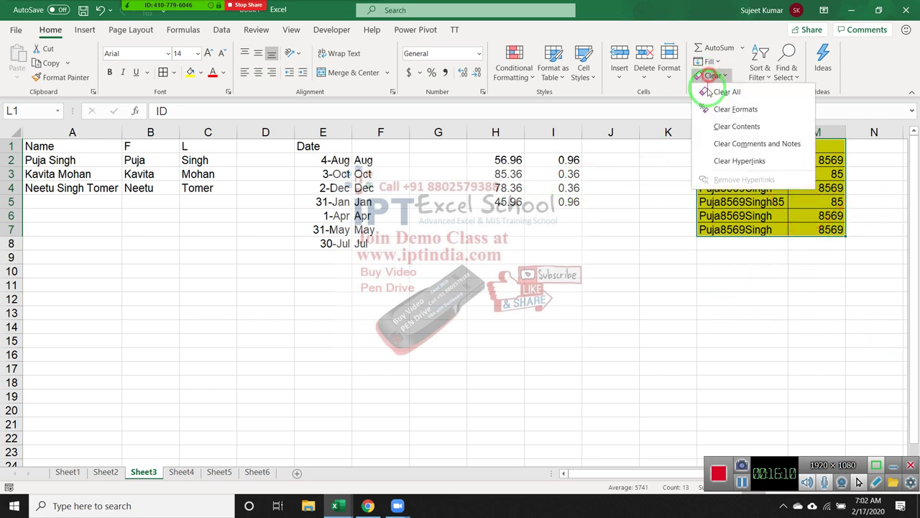
pyautogui.click(709, 92)
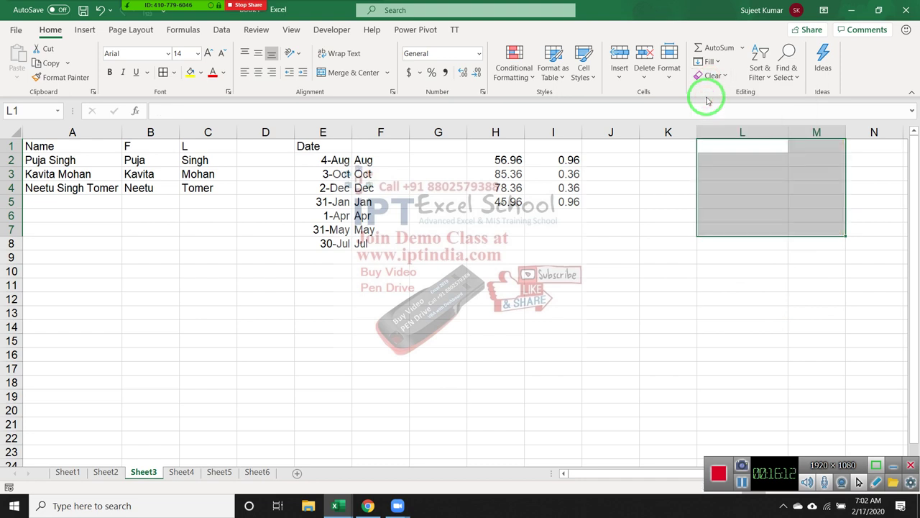
pyautogui.hotkey('ctrl', 'z')
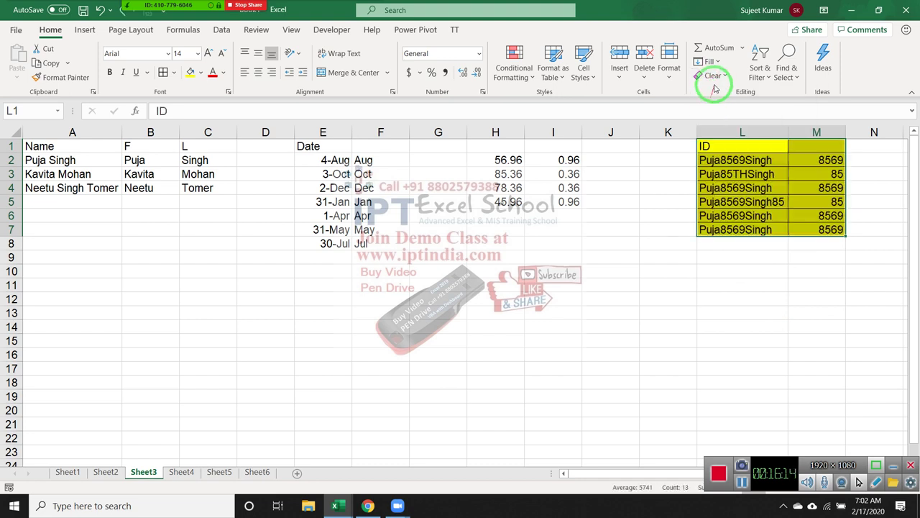
# Try Clear Formats and Clear Contents, undoing each, then reopen the Clear menu.
pyautogui.click(713, 76)
pyautogui.click(719, 108)
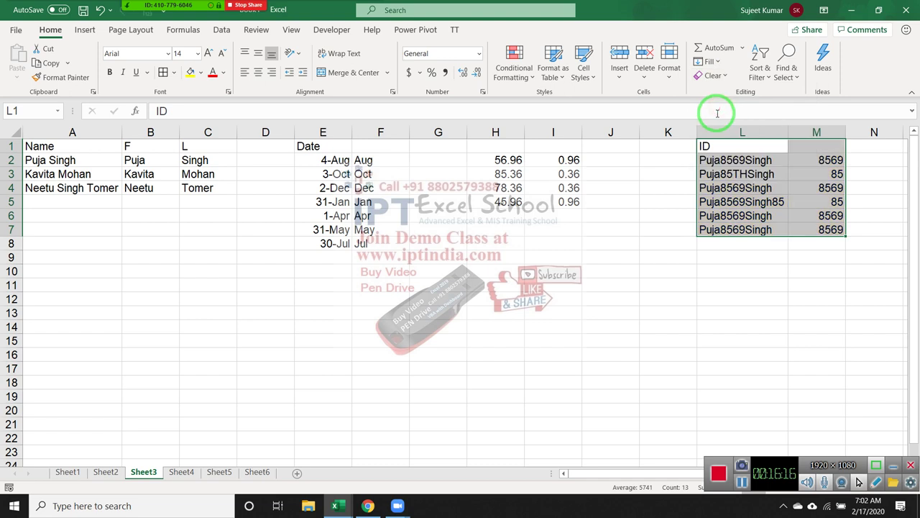
pyautogui.hotkey('ctrl', 'z')
pyautogui.click(712, 76)
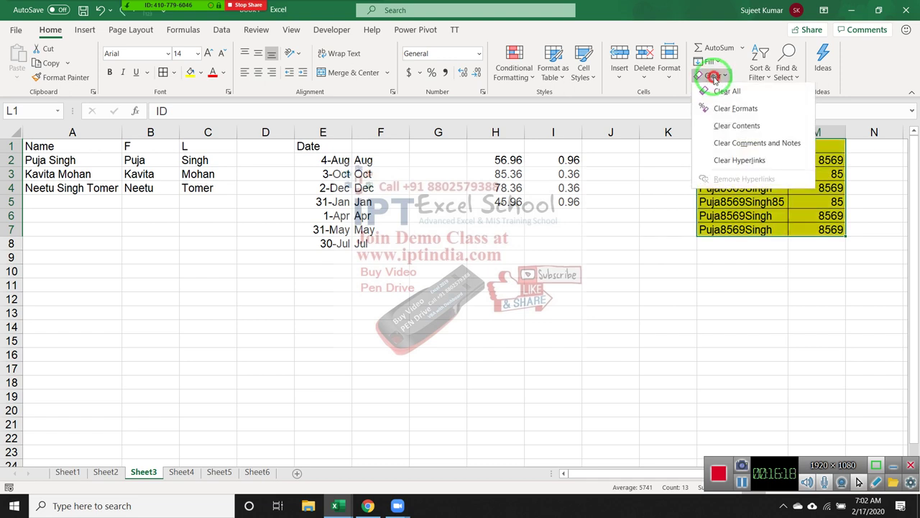
pyautogui.click(723, 127)
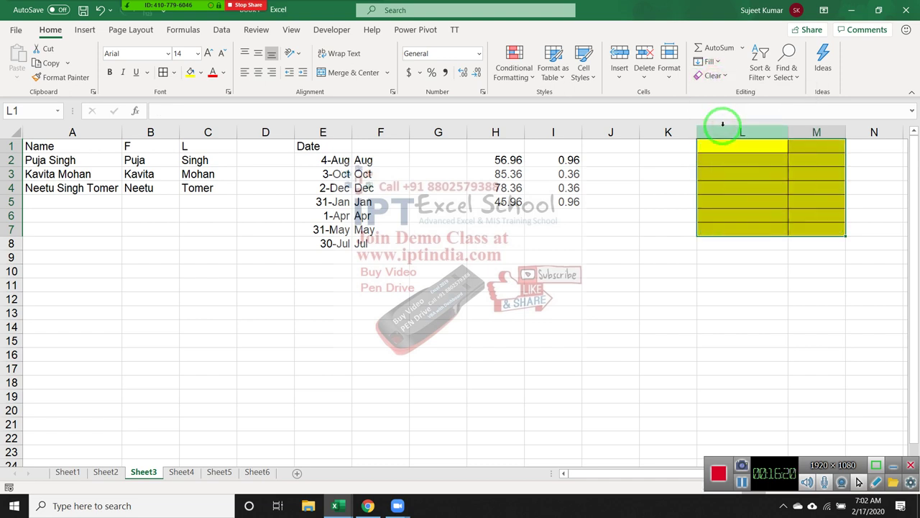
pyautogui.hotkey('ctrl', 'z')
pyautogui.click(712, 75)
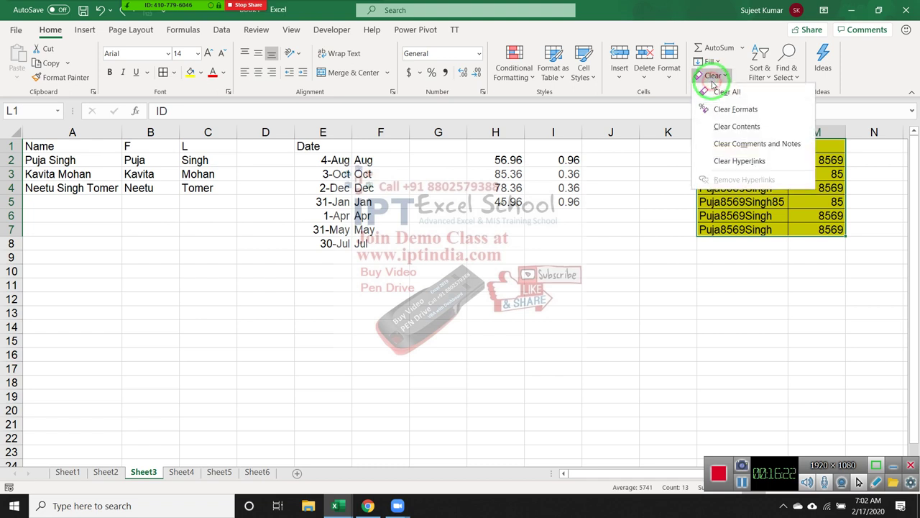
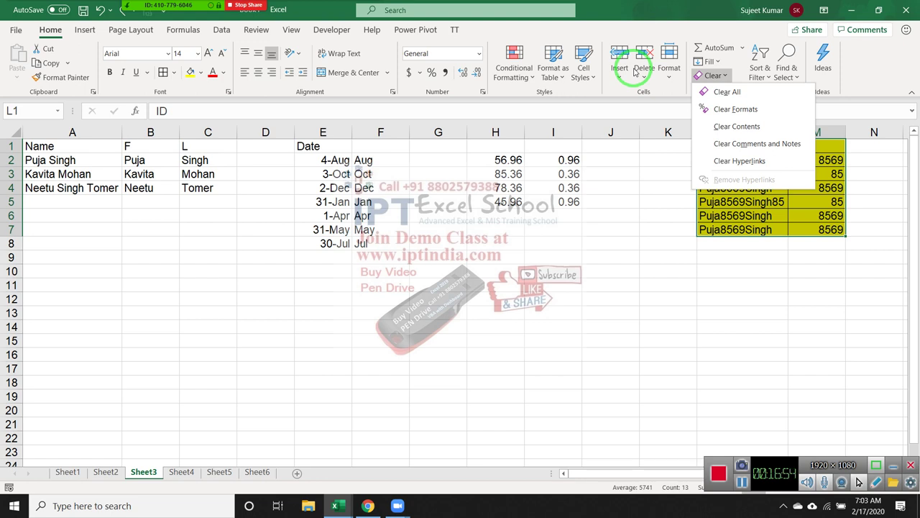
# Open the Clear and Sort & Filter menus and close both without changing Sheet3.
pyautogui.click(759, 263)
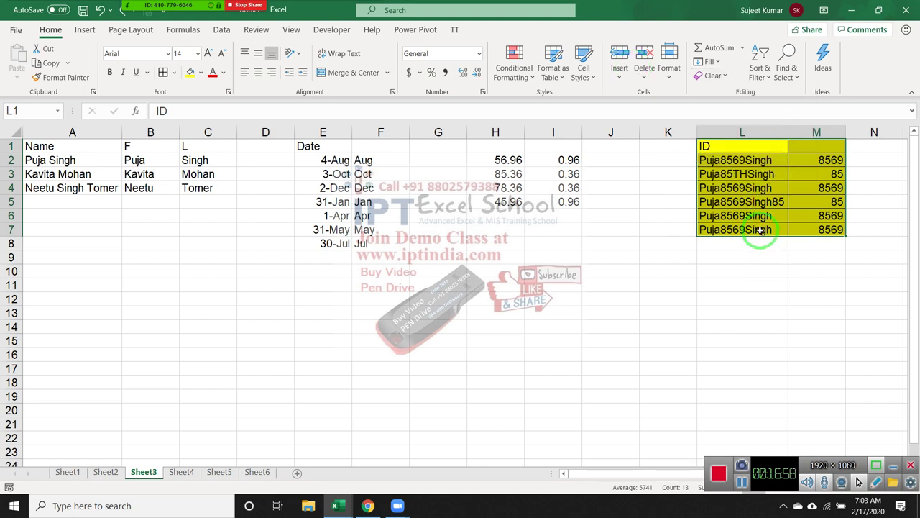
pyautogui.click(712, 82)
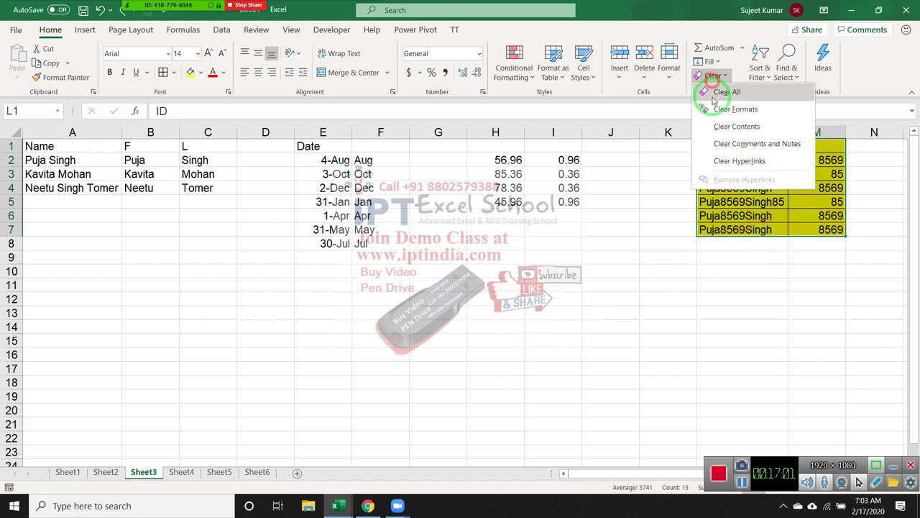
pyautogui.click(634, 238)
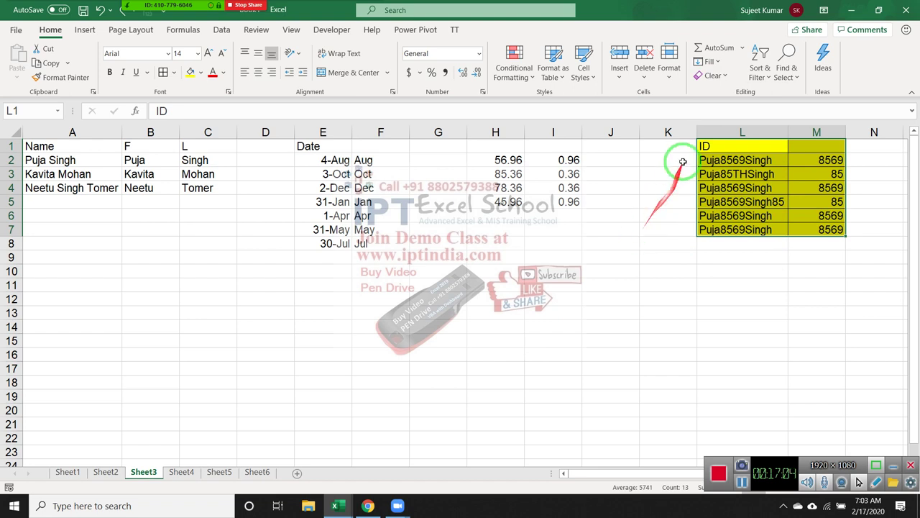
pyautogui.moveTo(707, 95); pyautogui.dragTo(742, 91)
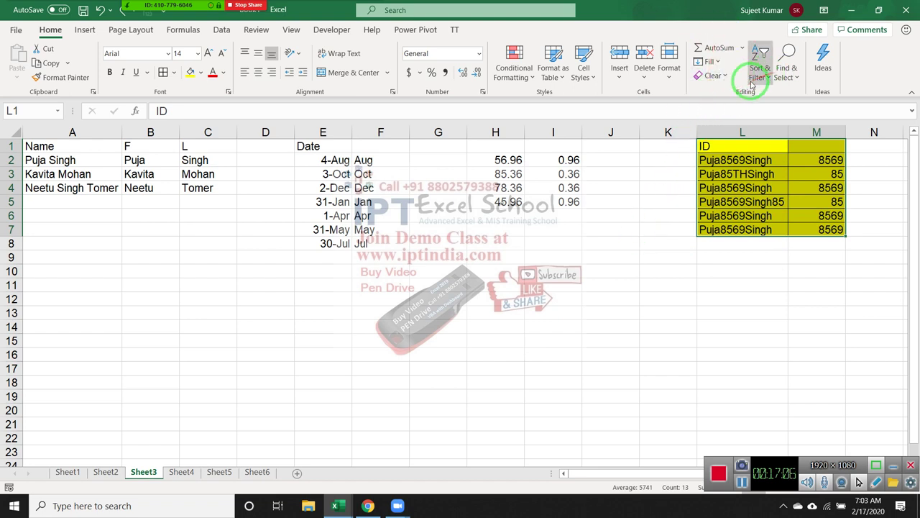
pyautogui.click(762, 69)
pyautogui.click(300, 387)
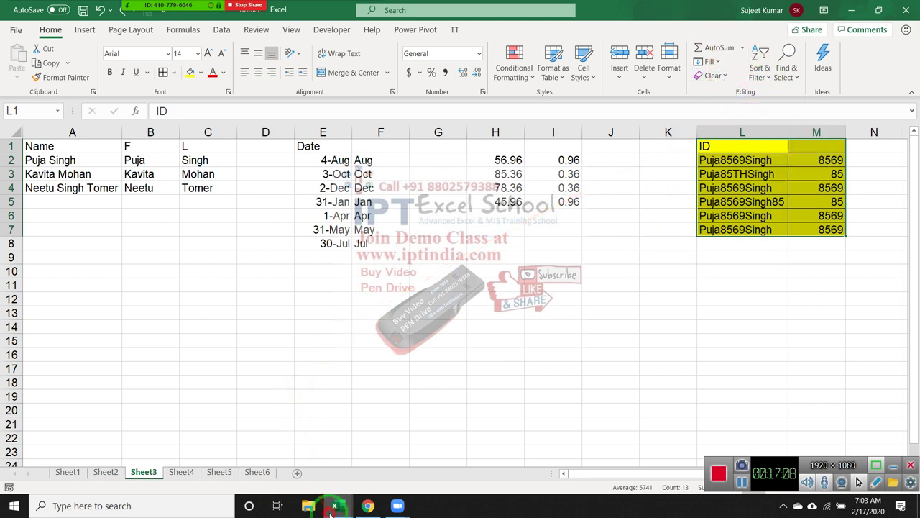
# In the DD workbook, return to A1, step along the headers toward Product, and select row 11.
pyautogui.moveTo(335, 505)
pyautogui.click(361, 458)
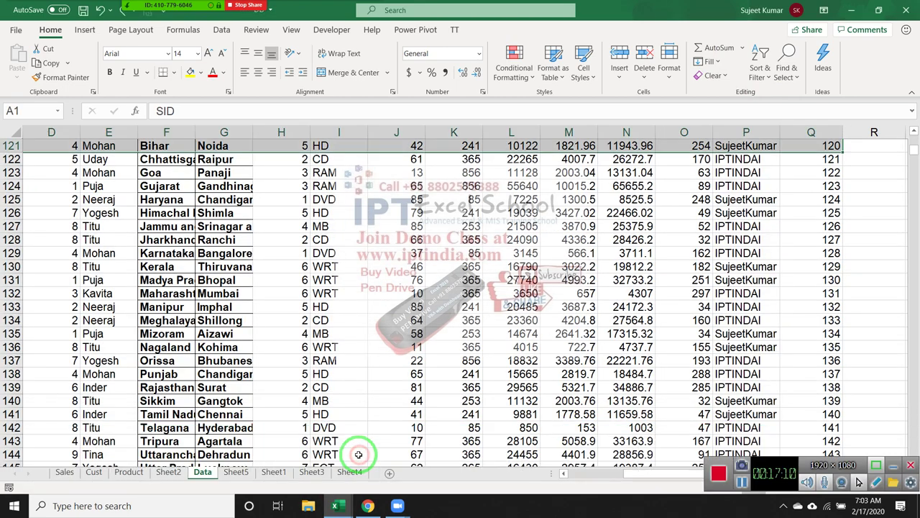
pyautogui.hotkey('ctrl', 'Home')
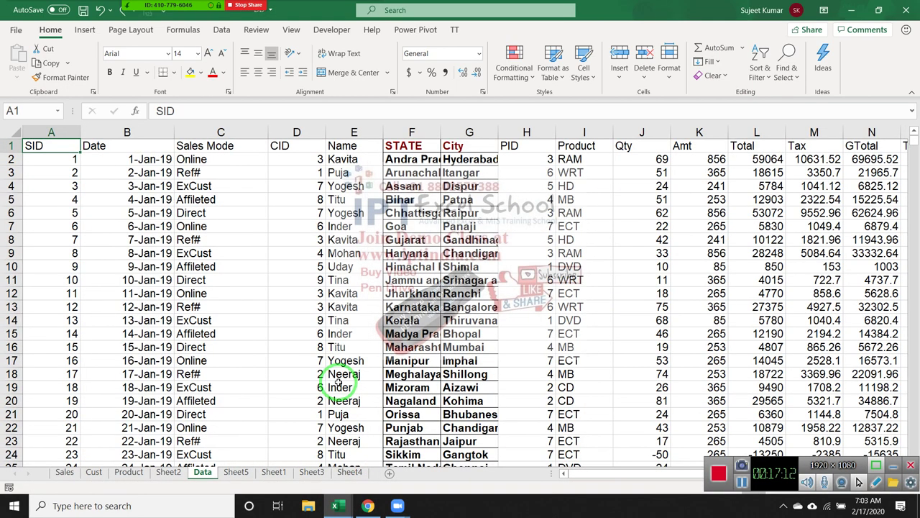
pyautogui.press('Right')
pyautogui.press('Right')
pyautogui.press('Right')
pyautogui.press('Right')
pyautogui.press('Right')
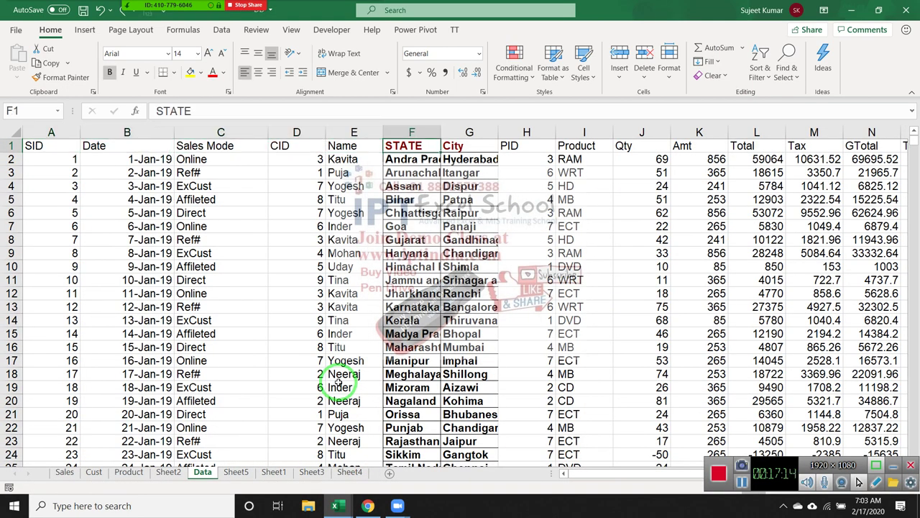
pyautogui.press('Right')
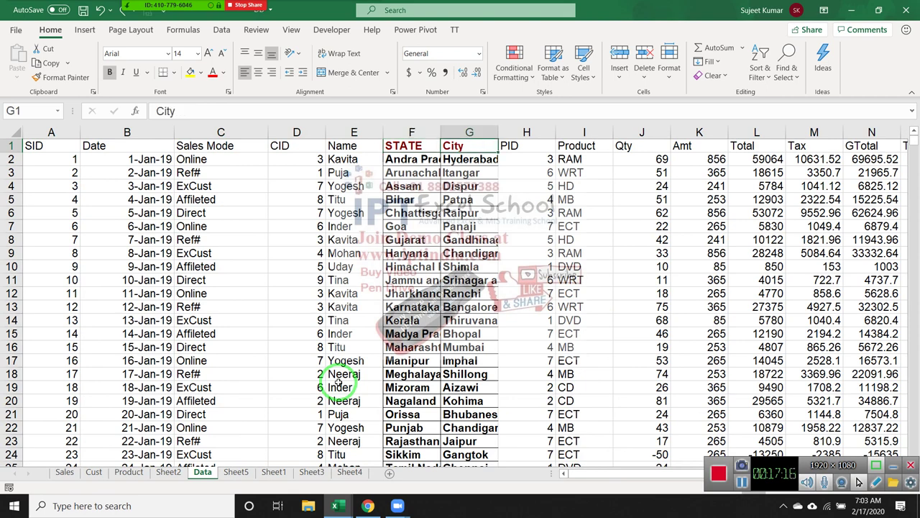
pyautogui.press('Right')
pyautogui.press('Right')
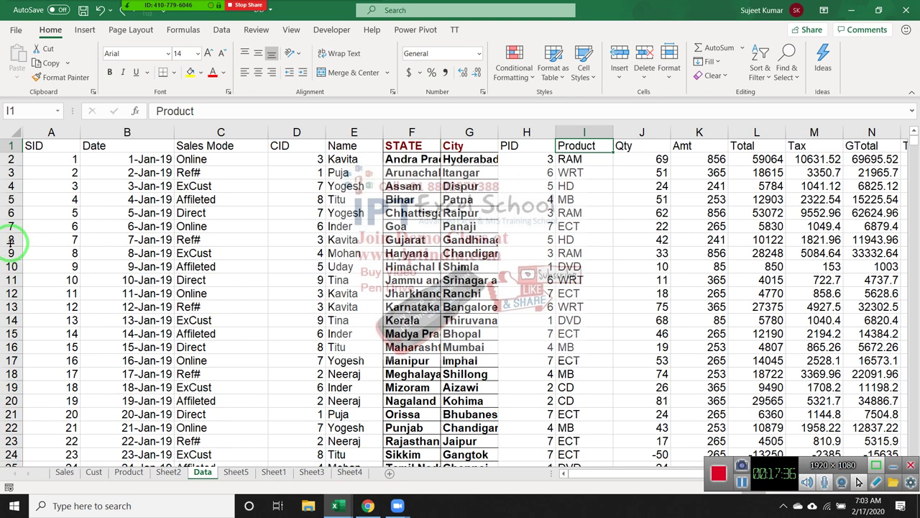
pyautogui.click(11, 279)
pyautogui.hotkey('ctrl', '+')
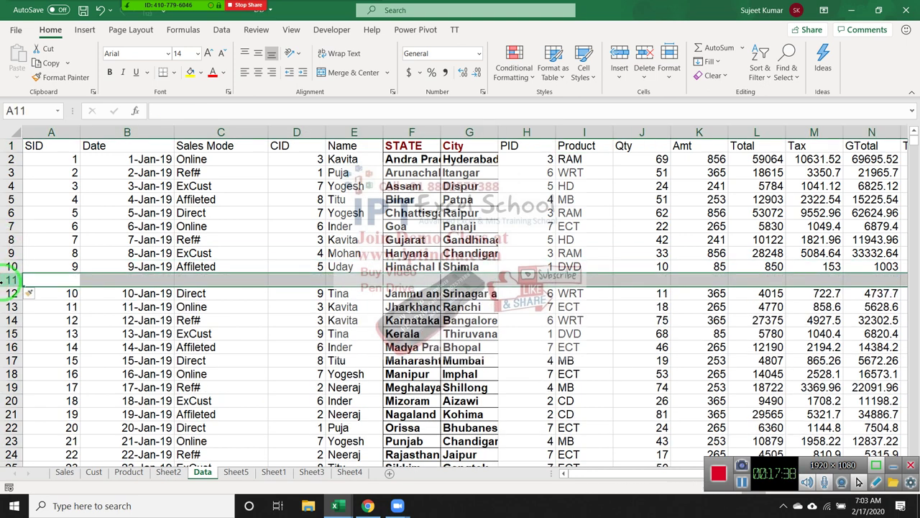
pyautogui.click(42, 315)
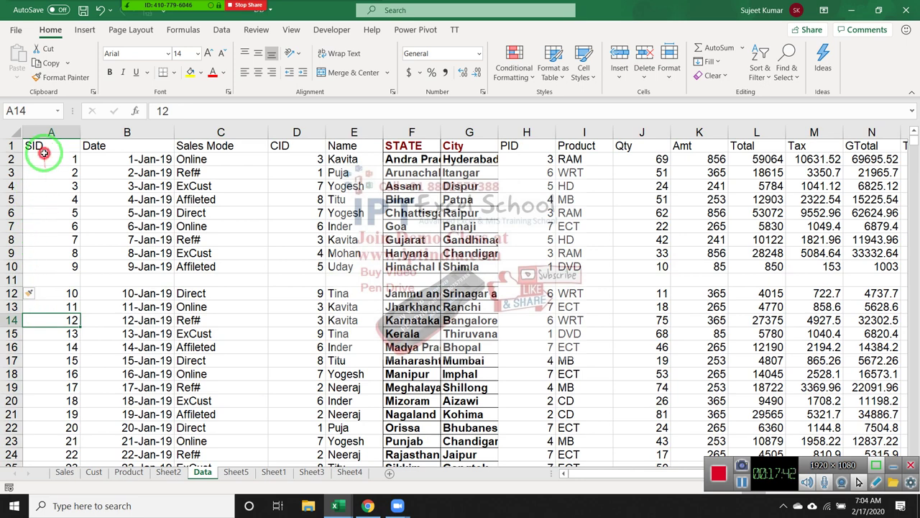
pyautogui.moveTo(50, 159); pyautogui.dragTo(410, 265)
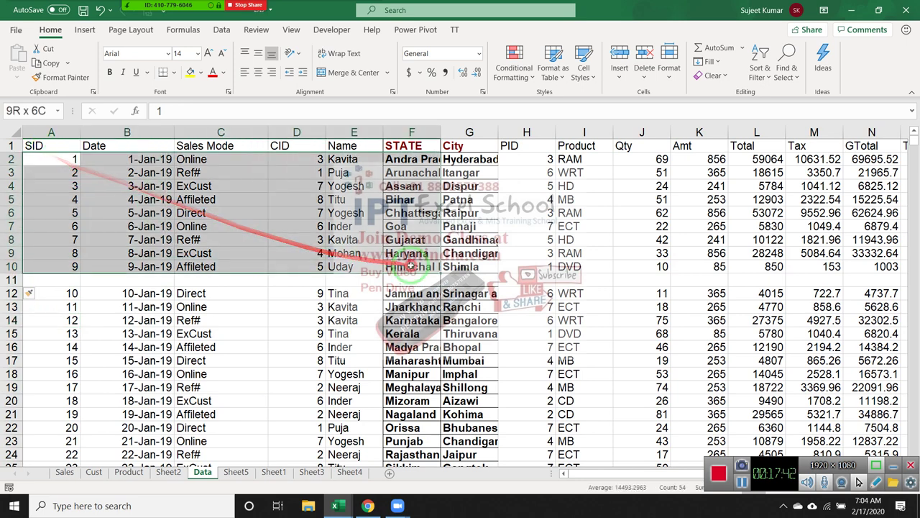
pyautogui.click(11, 279)
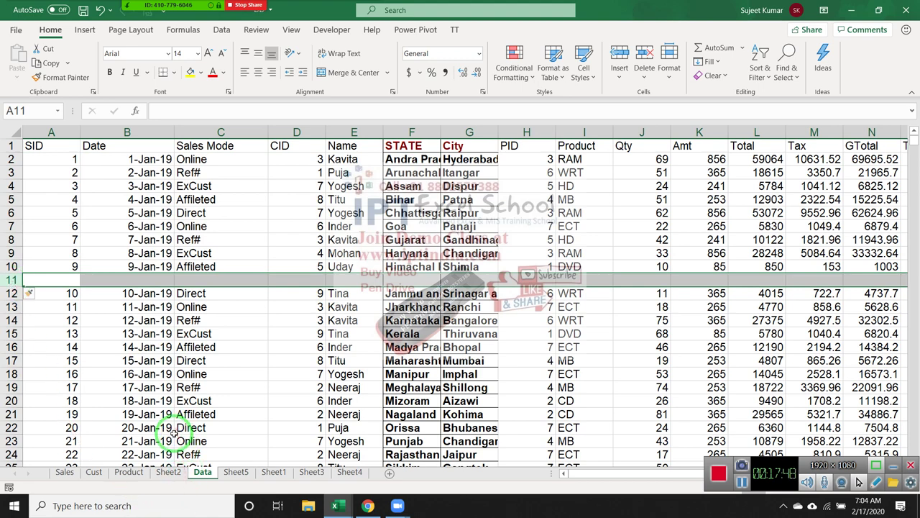
pyautogui.hotkey('ctrl', '-')
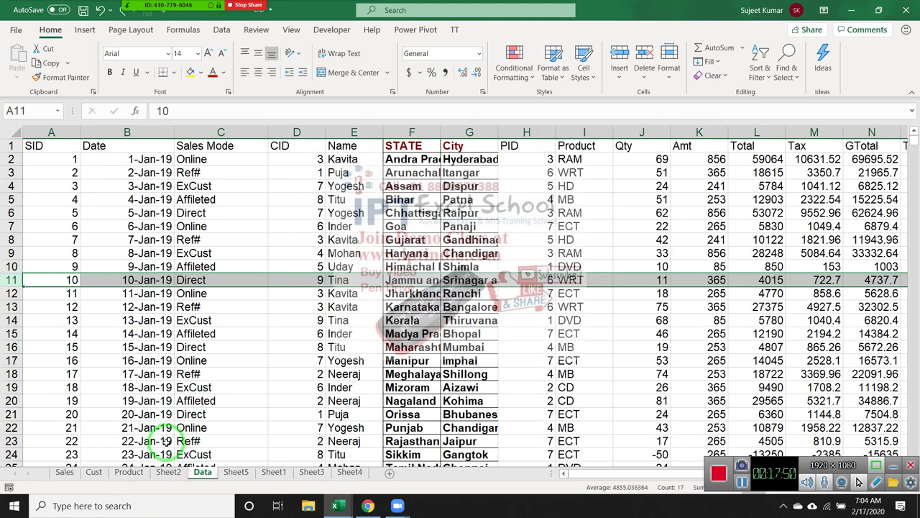
pyautogui.click(76, 240)
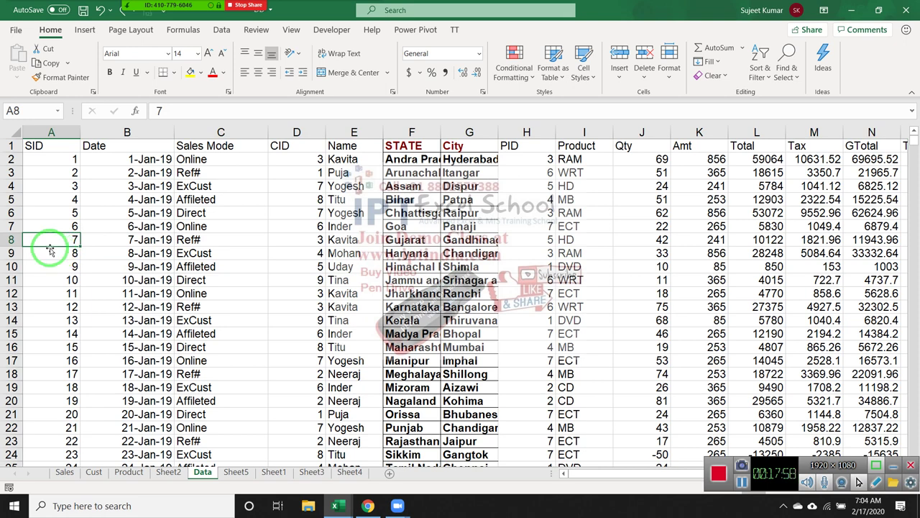
# Sort the table A to Z on the Sales Mode column (C1), bringing Affileted rows to the top.
pyautogui.click(239, 149)
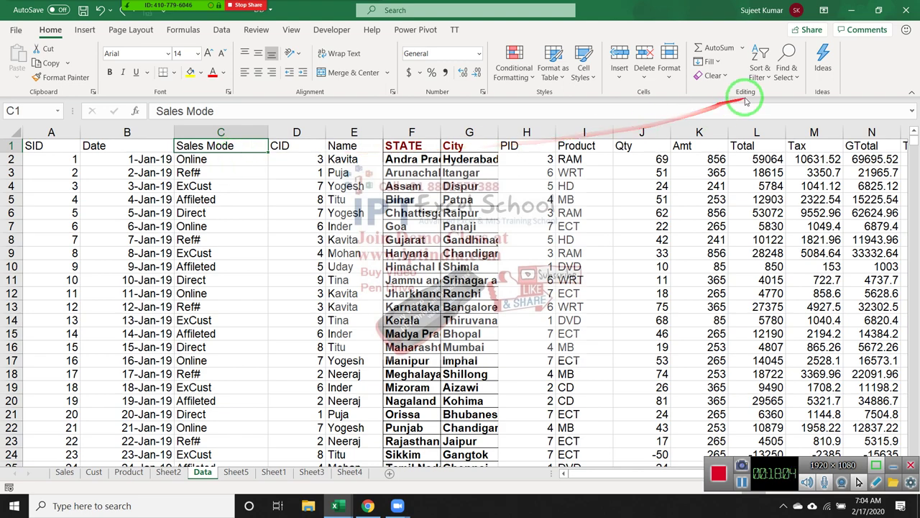
pyautogui.click(761, 74)
pyautogui.click(761, 94)
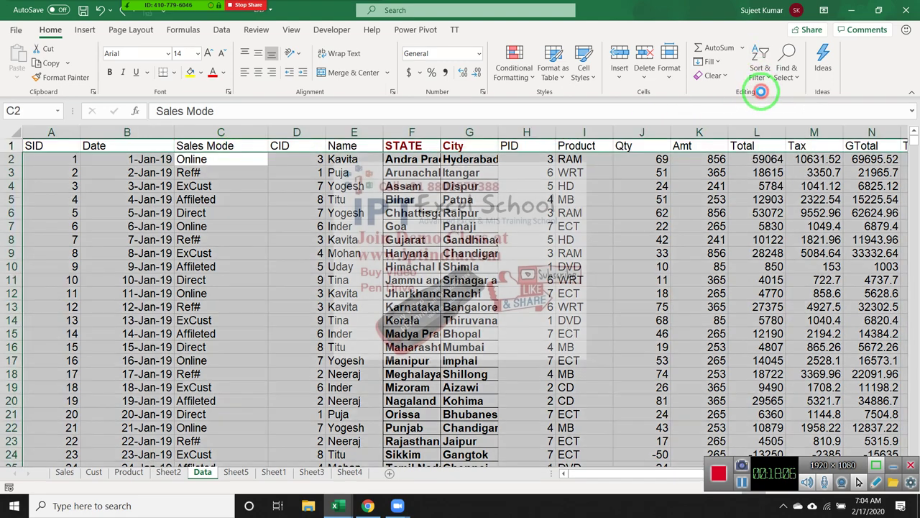
pyautogui.scroll(-3, 361, 319)
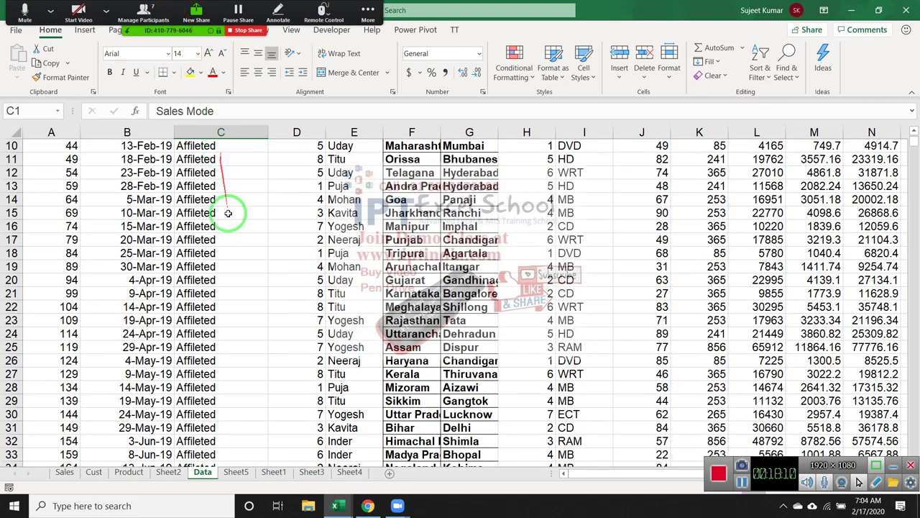
pyautogui.scroll(3, 241, 263)
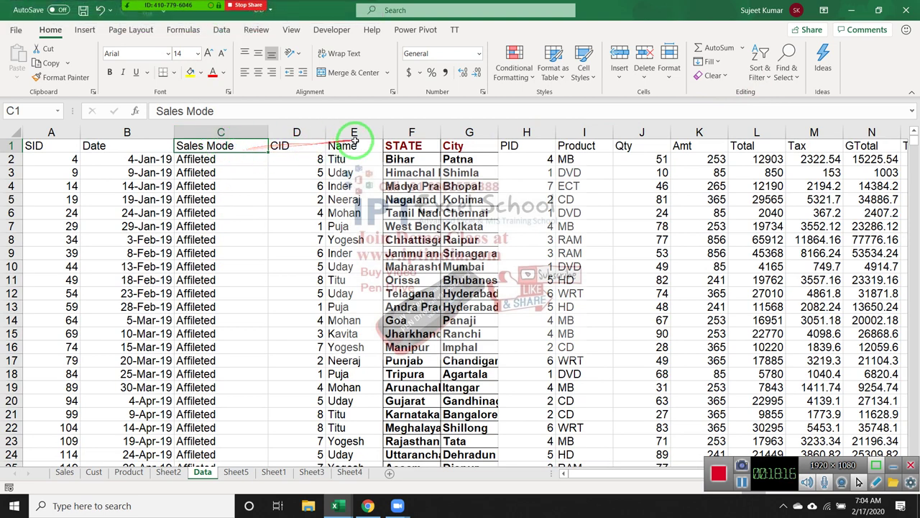
# Add a Custom Sort level so the table sorts by Sales Mode, then by Name.
pyautogui.click(758, 68)
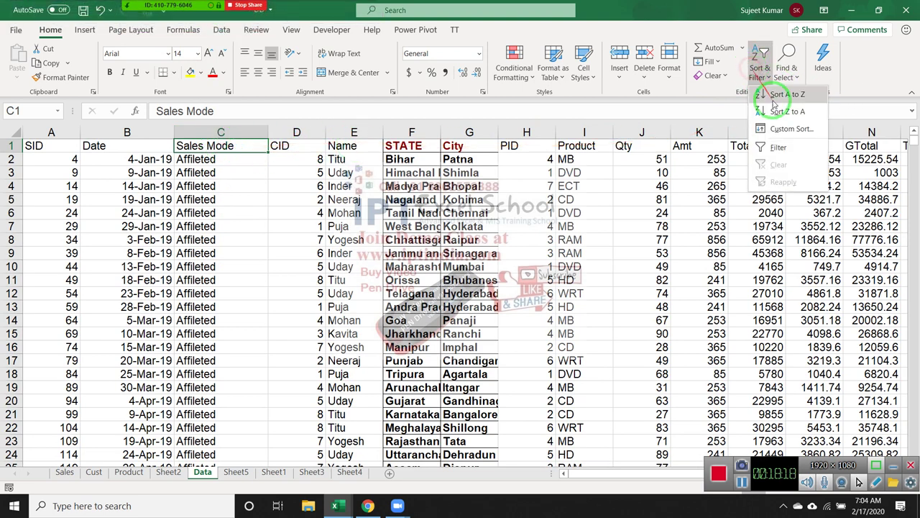
pyautogui.click(782, 123)
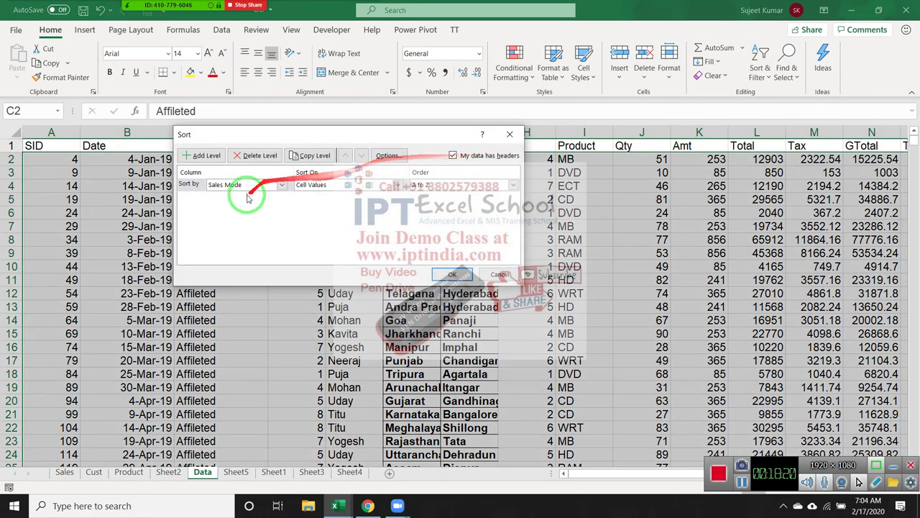
pyautogui.click(202, 155)
pyautogui.click(217, 197)
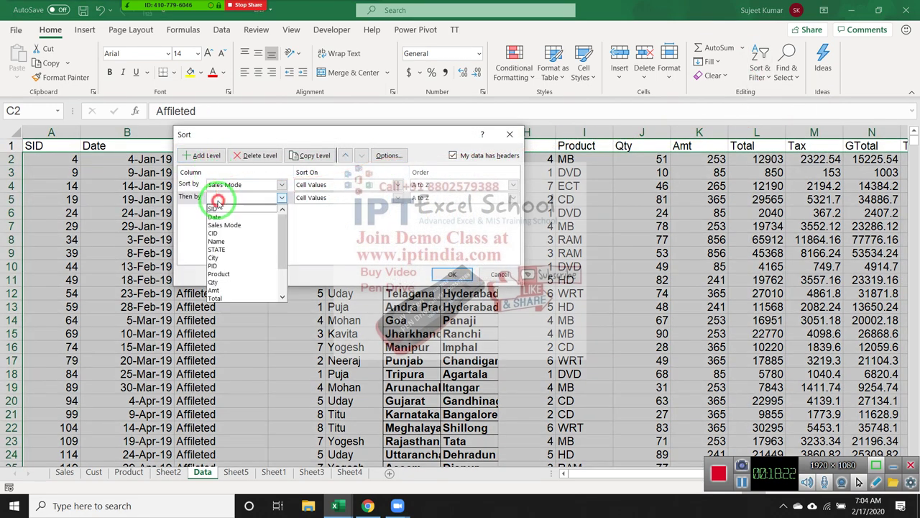
pyautogui.click(234, 242)
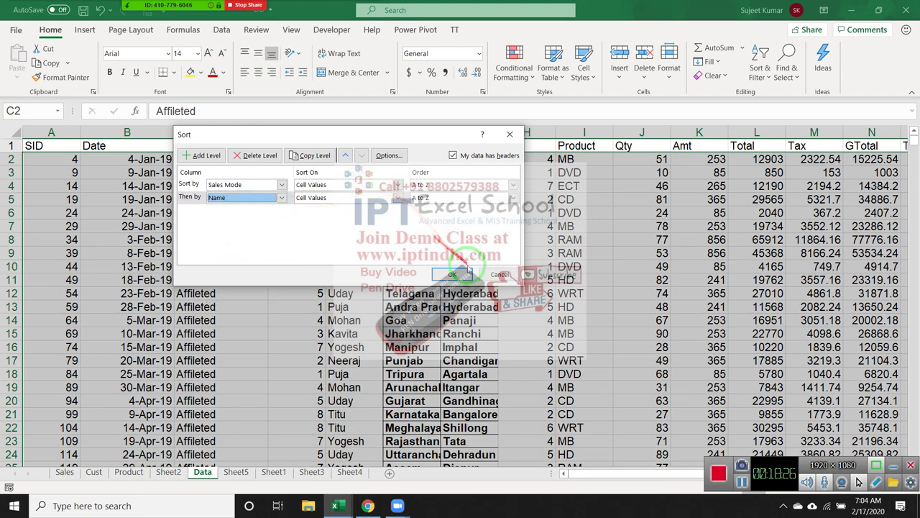
pyautogui.click(461, 276)
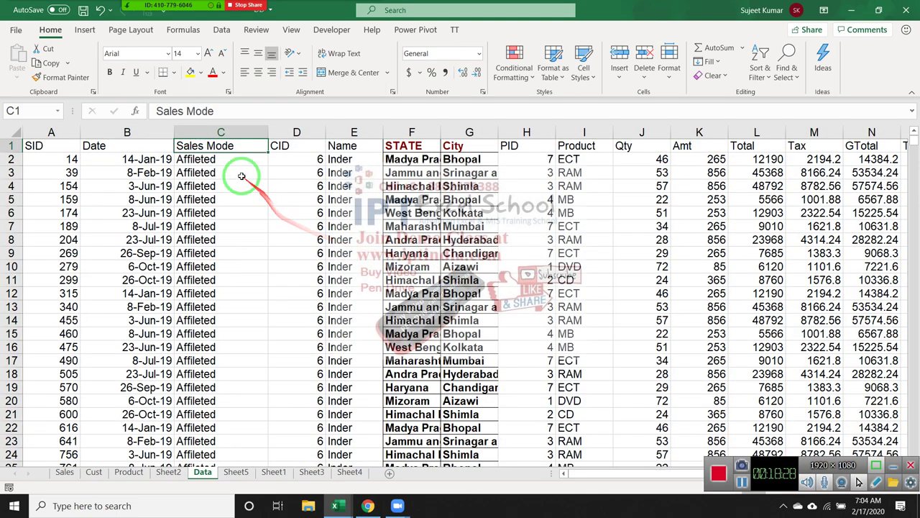
# Check the sorted Sales Mode and Name cells, then move right to the column Q header.
pyautogui.moveTo(219, 173); pyautogui.dragTo(234, 225)
pyautogui.moveTo(341, 173); pyautogui.dragTo(358, 210)
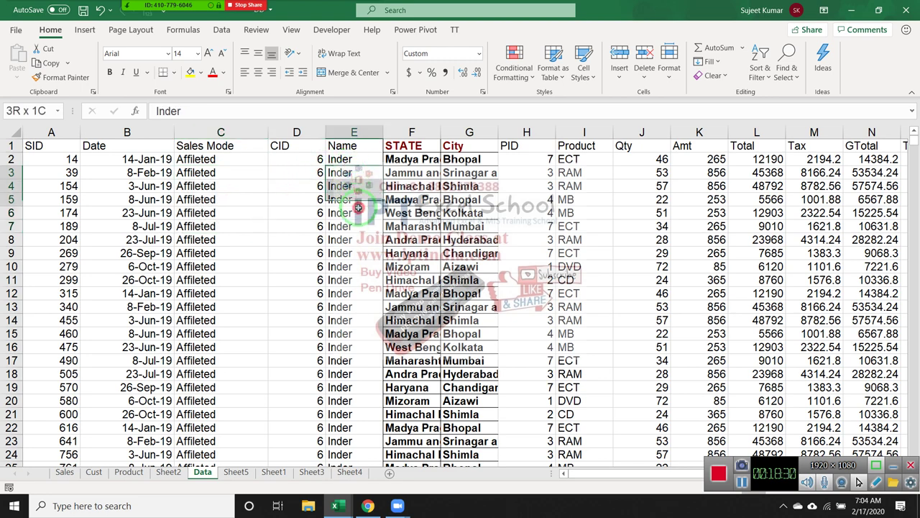
pyautogui.click(345, 180)
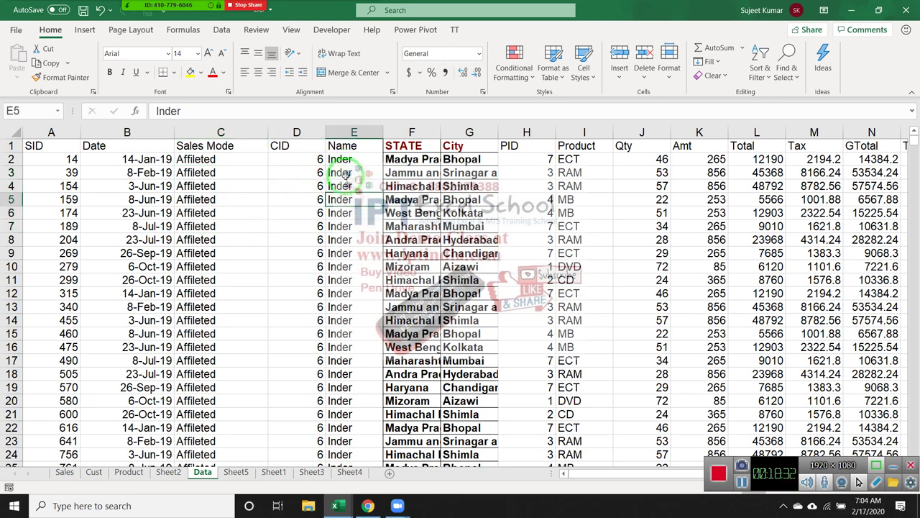
pyautogui.click(345, 158)
pyautogui.click(345, 150)
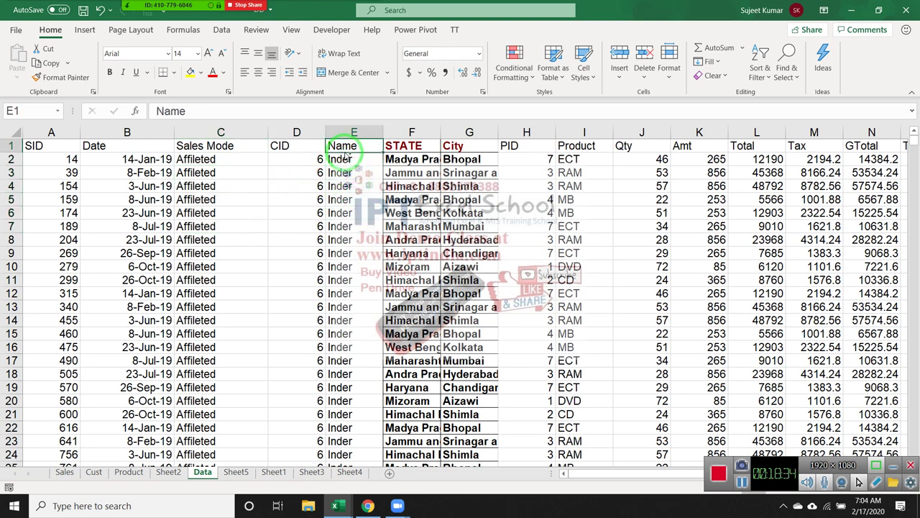
pyautogui.hotkey('ctrl', 'Right')
pyautogui.press('Right')
# Title column Q 'Month', enter Apr in Q2, and fill the month series down the column.
pyautogui.press('Left')
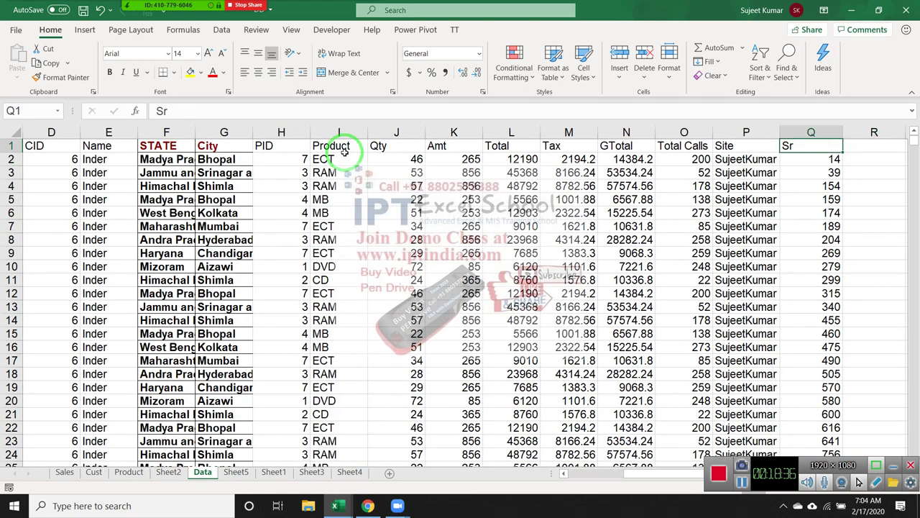
pyautogui.write('Month')
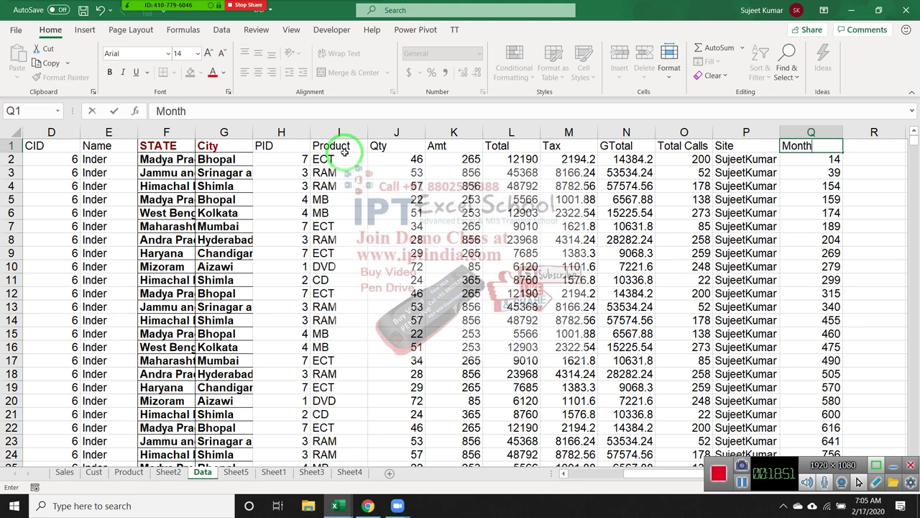
pyautogui.press('Return')
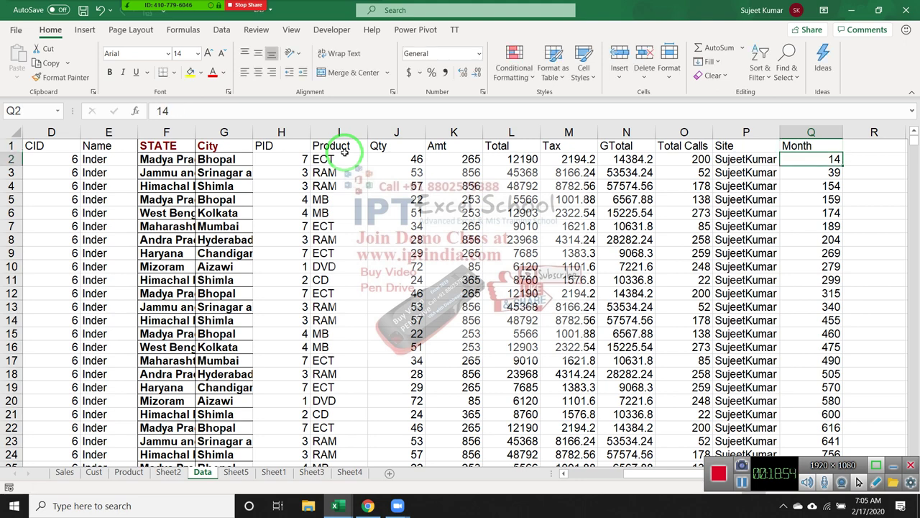
pyautogui.write('Apr')
pyautogui.press('Return')
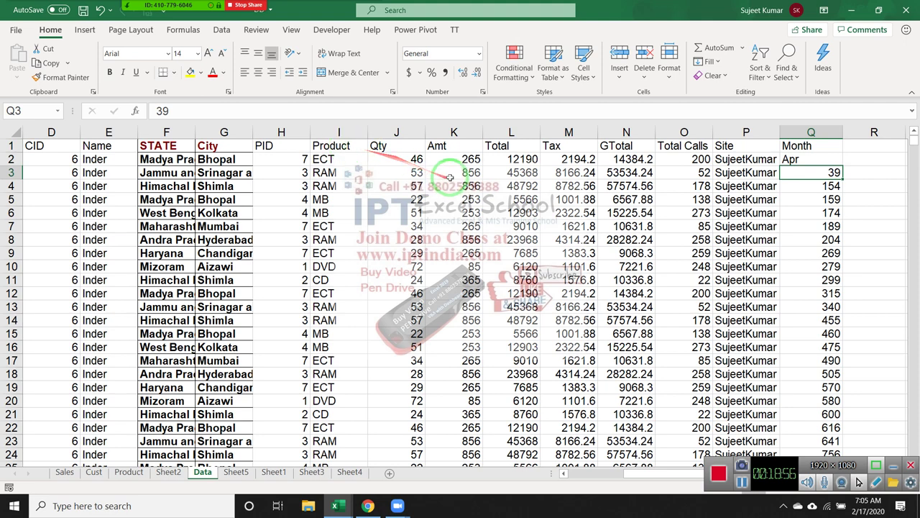
pyautogui.click(830, 160)
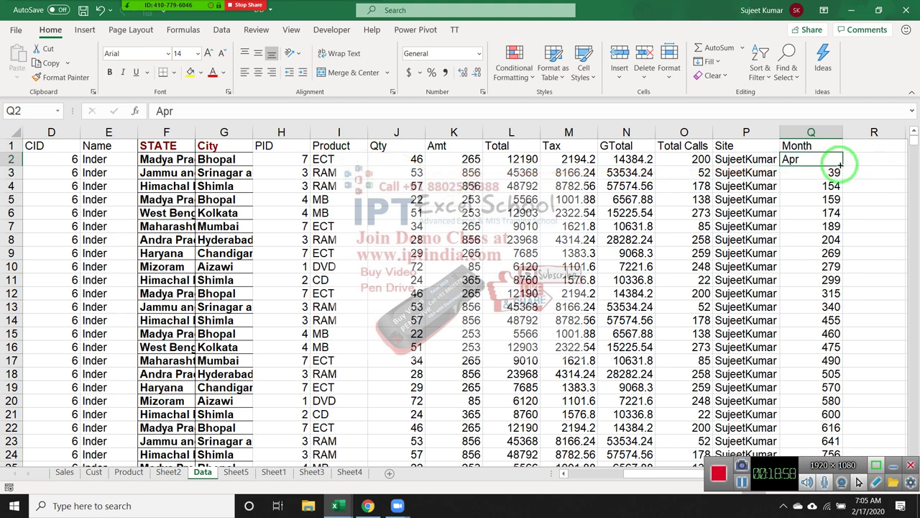
pyautogui.doubleClick(841, 166)
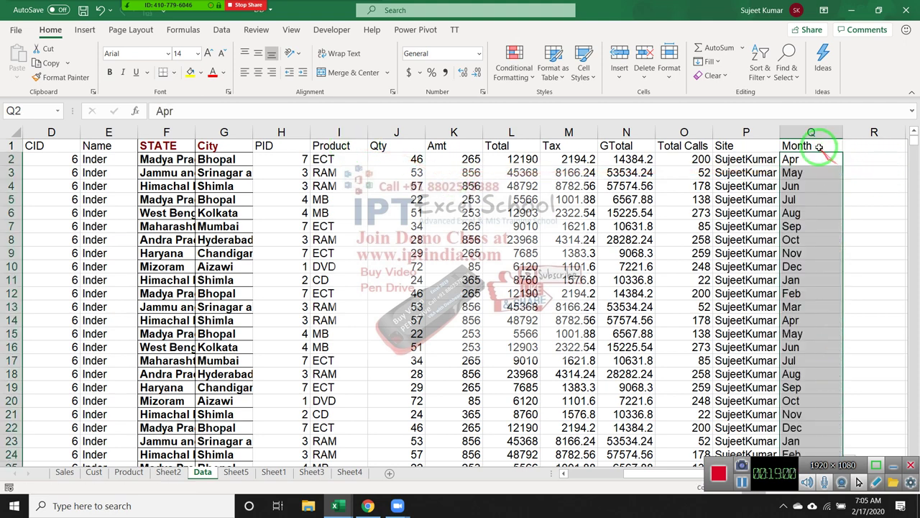
pyautogui.click(819, 145)
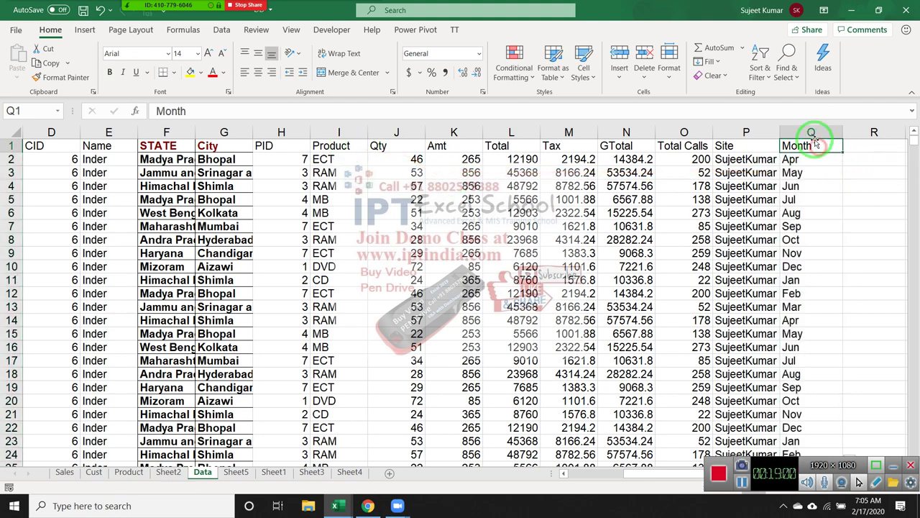
# Sort the table alphabetically A to Z by the Month column.
pyautogui.click(769, 79)
pyautogui.click(772, 94)
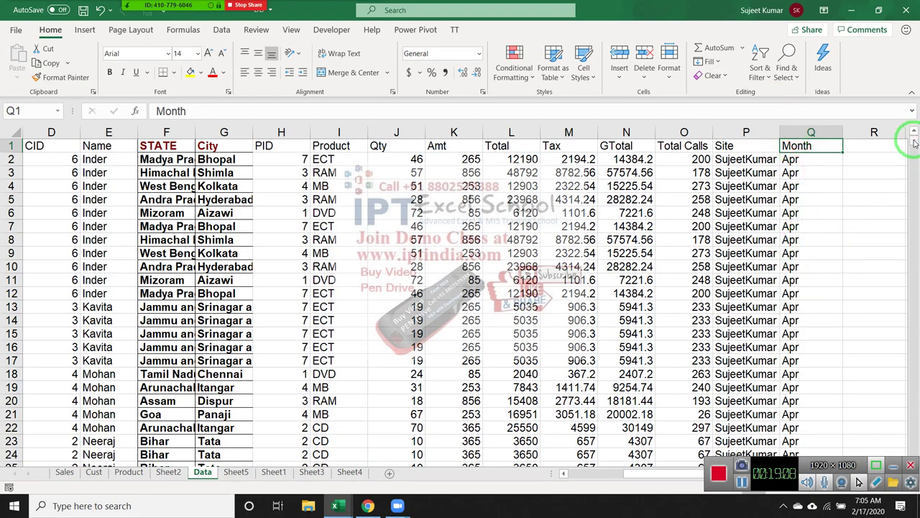
pyautogui.moveTo(913, 141)
pyautogui.mouseDown()
pyautogui.moveTo(913, 280)
pyautogui.moveTo(897, 115)
pyautogui.mouseUp()
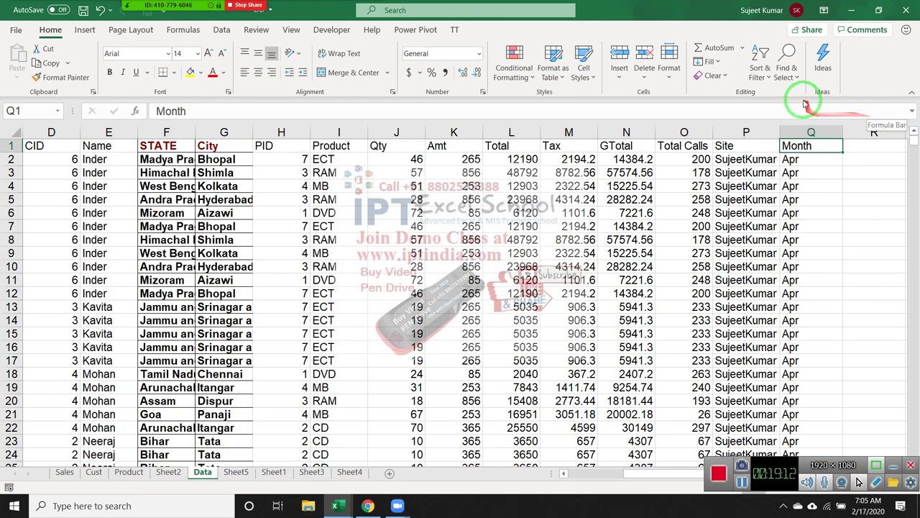
# Re-sort by Month using the Jan, Feb, Mar… custom list so Jan rows lead.
pyautogui.click(755, 76)
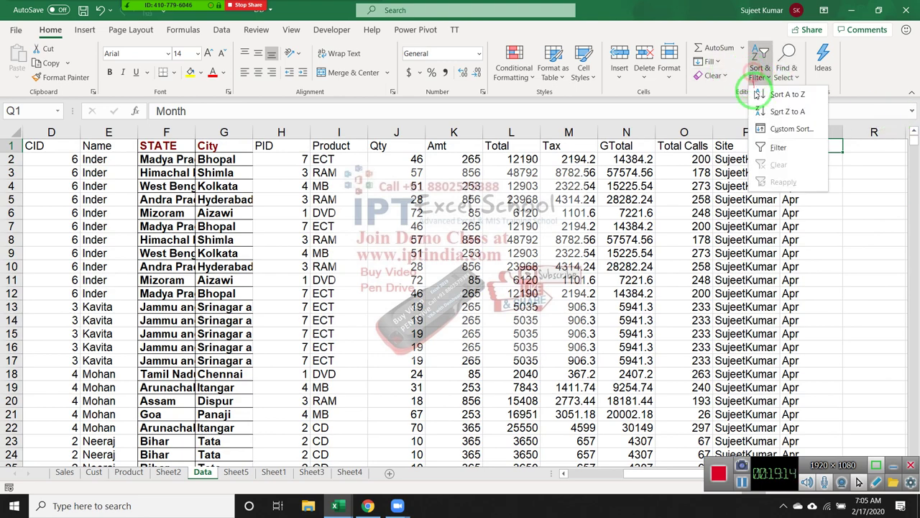
pyautogui.click(776, 121)
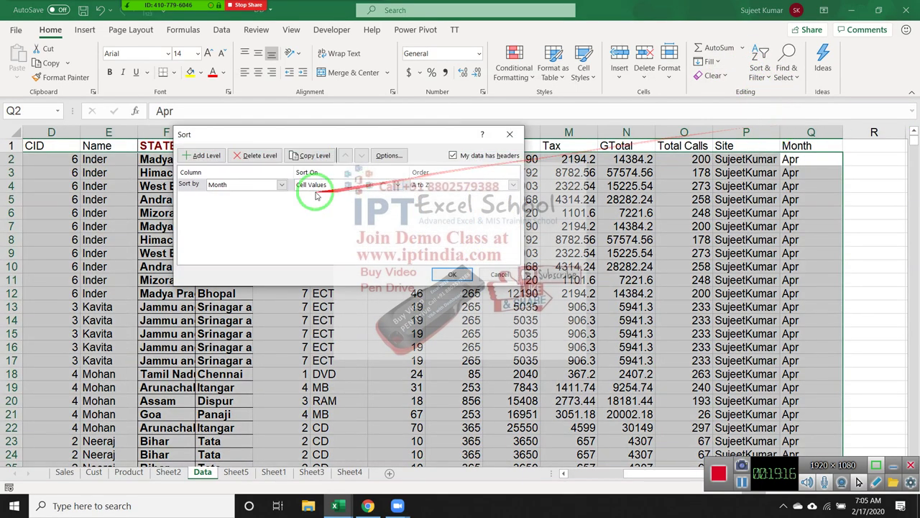
pyautogui.click(426, 185)
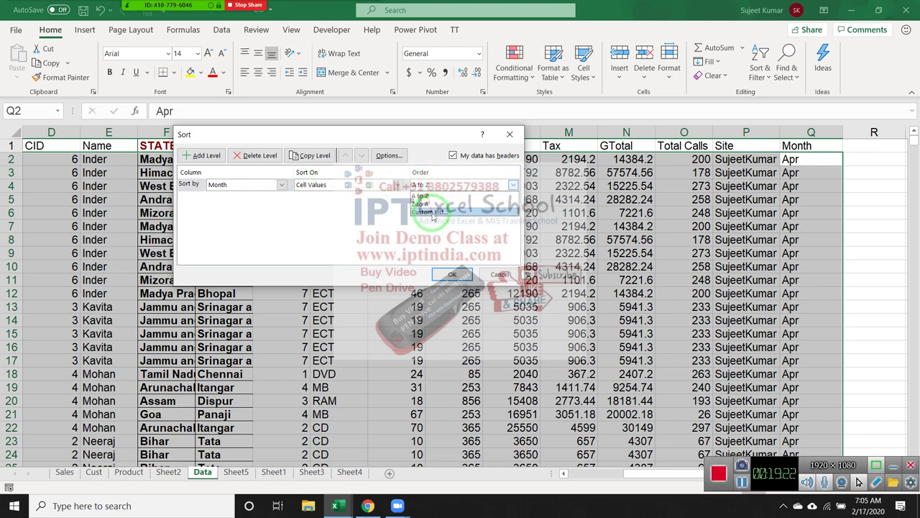
pyautogui.click(432, 212)
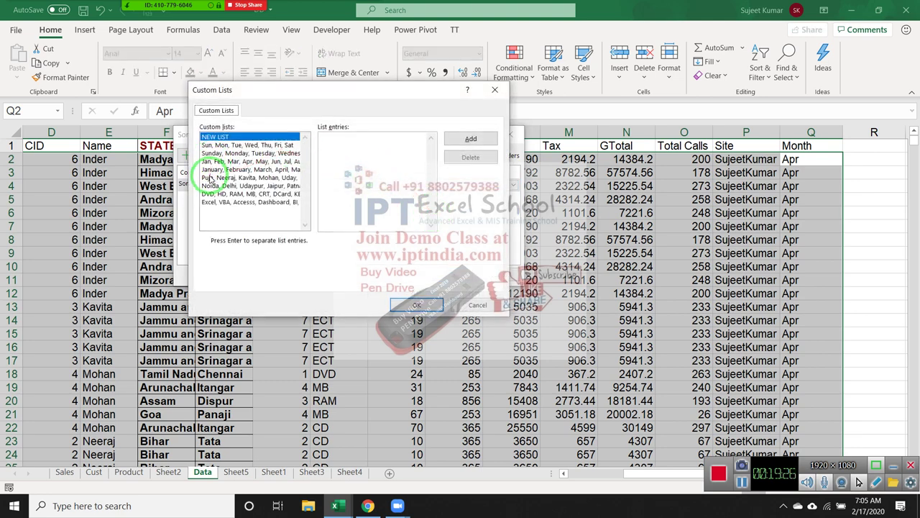
pyautogui.click(215, 161)
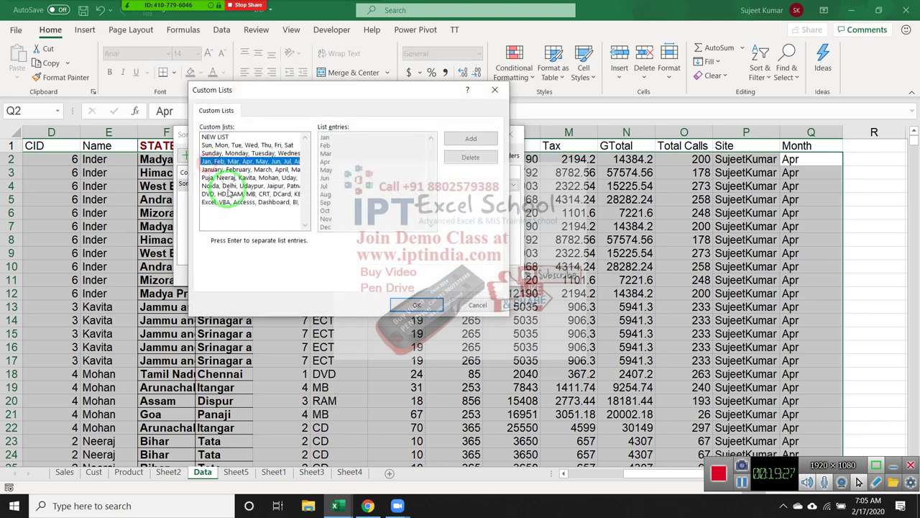
pyautogui.click(417, 301)
pyautogui.click(446, 273)
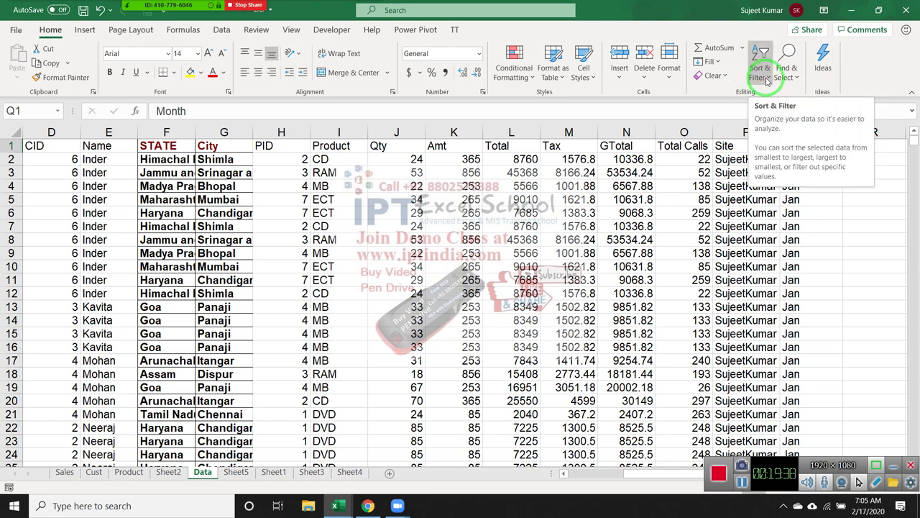
# In Custom Sort, add a new custom list of months Apr, May… Mar as Month's order.
pyautogui.click(762, 78)
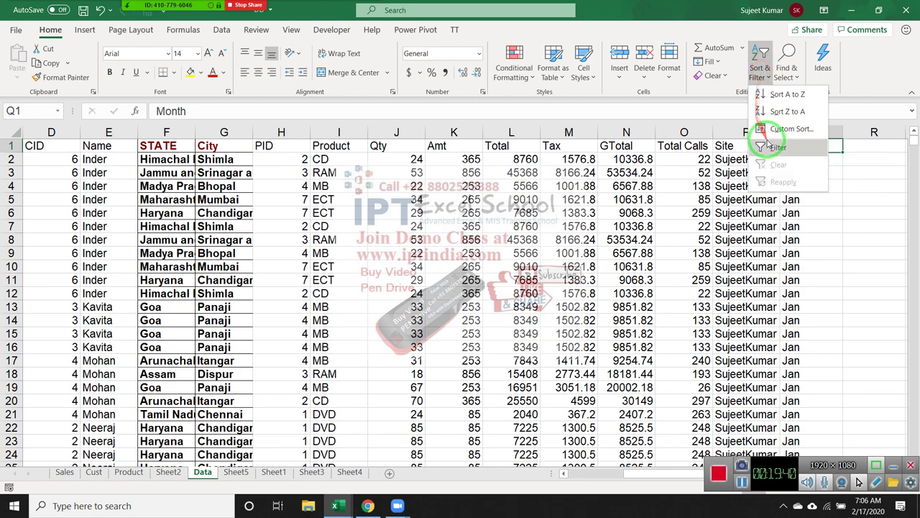
pyautogui.click(791, 129)
pyautogui.click(406, 186)
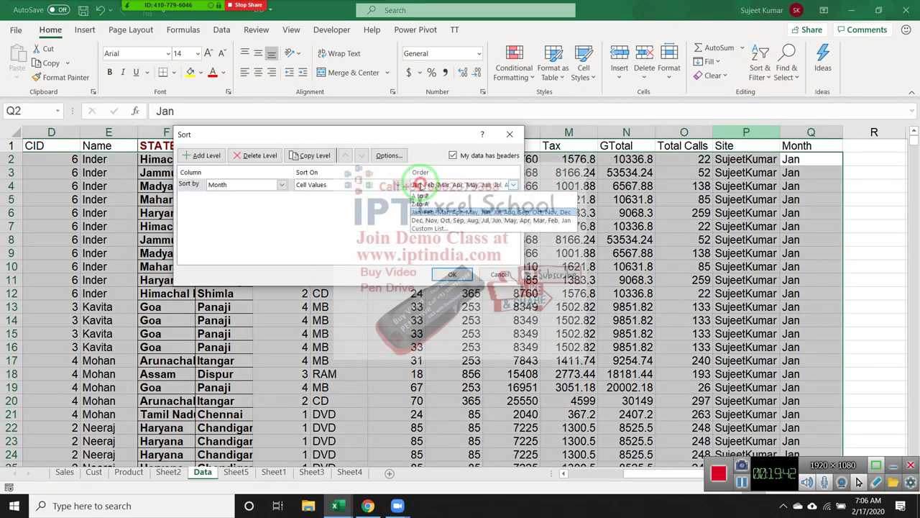
pyautogui.click(440, 229)
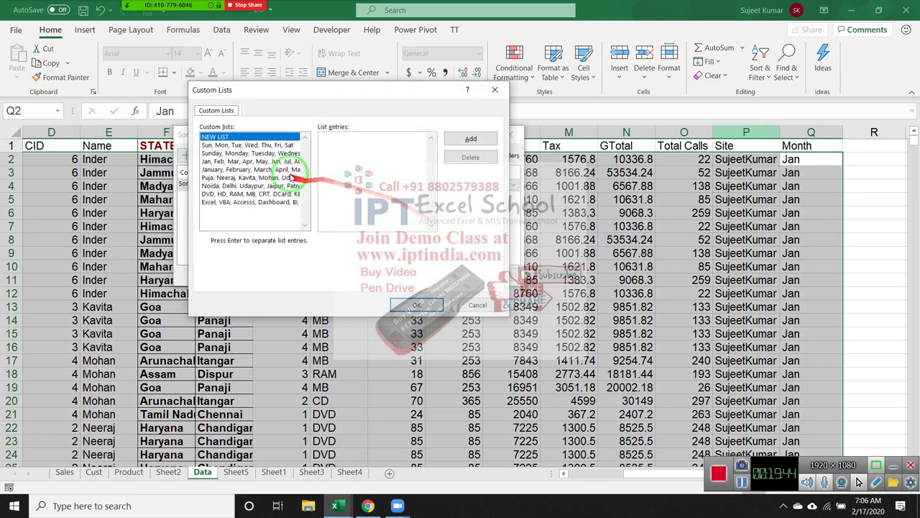
pyautogui.click(266, 161)
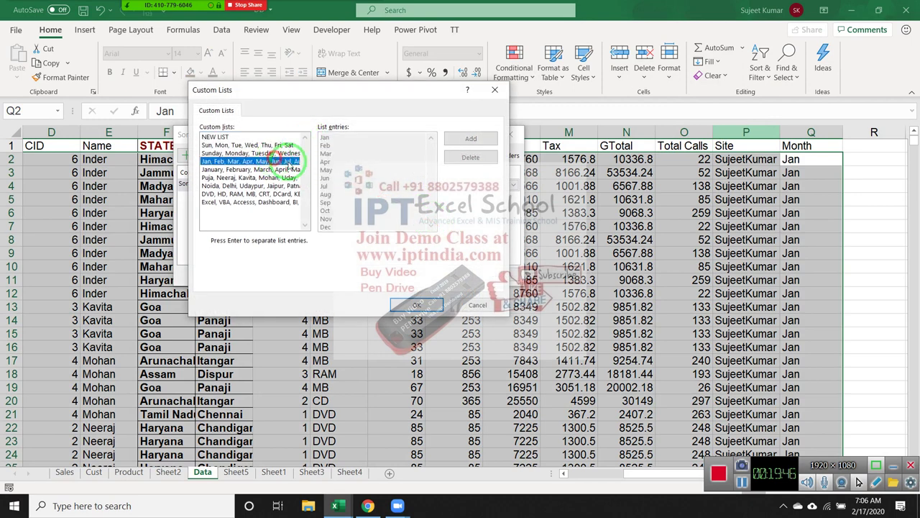
pyautogui.click(216, 137)
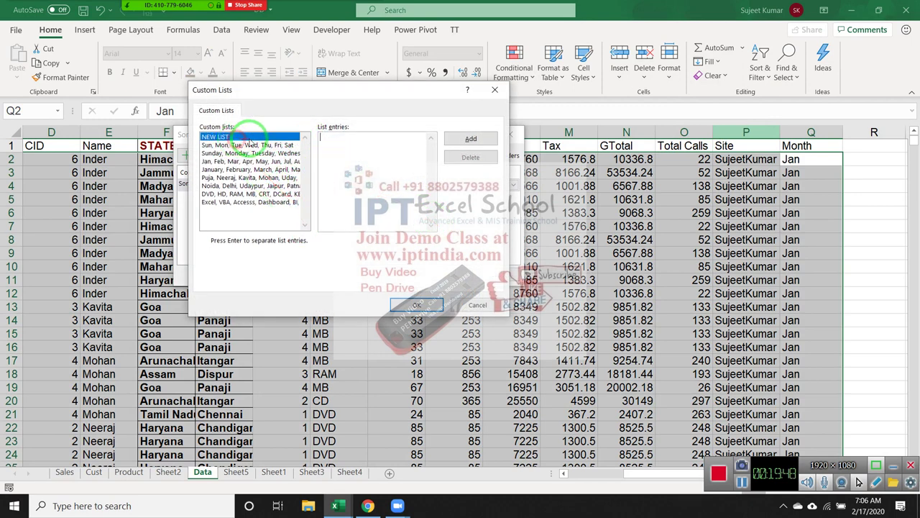
pyautogui.click(371, 137)
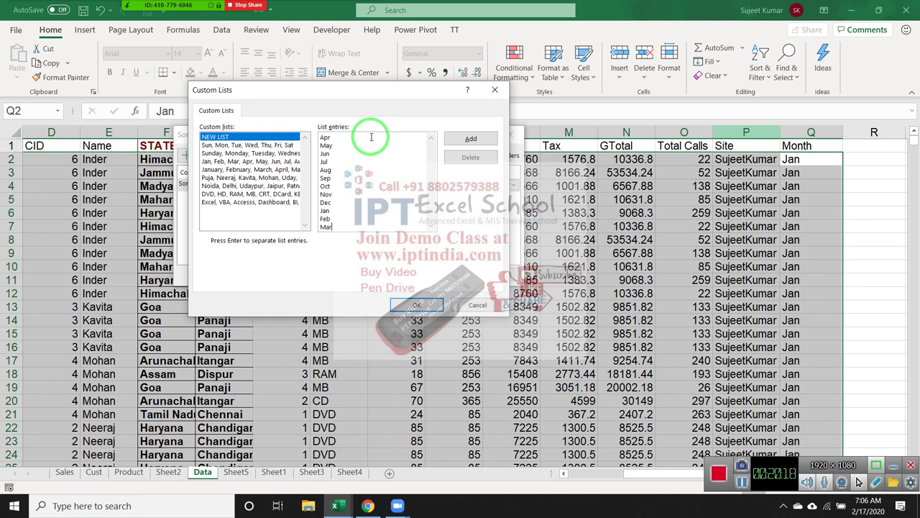
pyautogui.click(470, 138)
# Apply the Apr–Mar Month sort and scroll down to confirm Apr rows precede May.
pyautogui.click(424, 307)
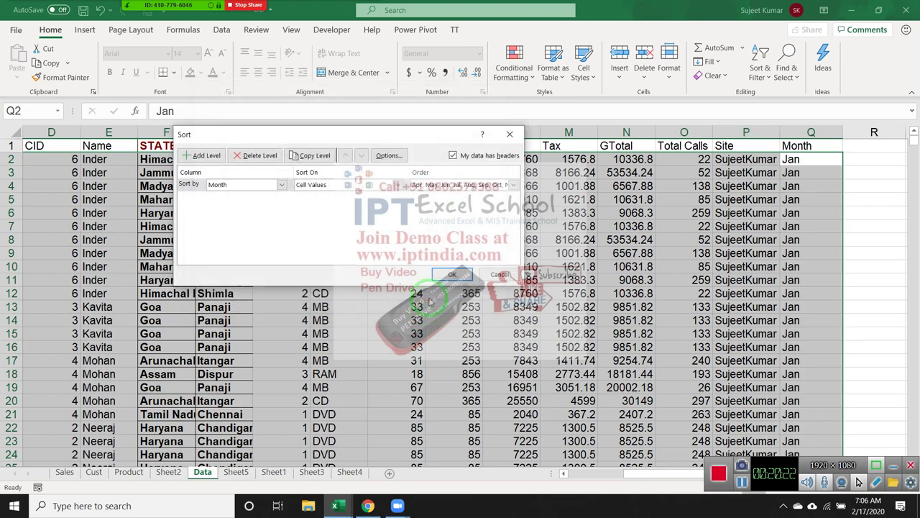
pyautogui.scroll(-1, 885, 232)
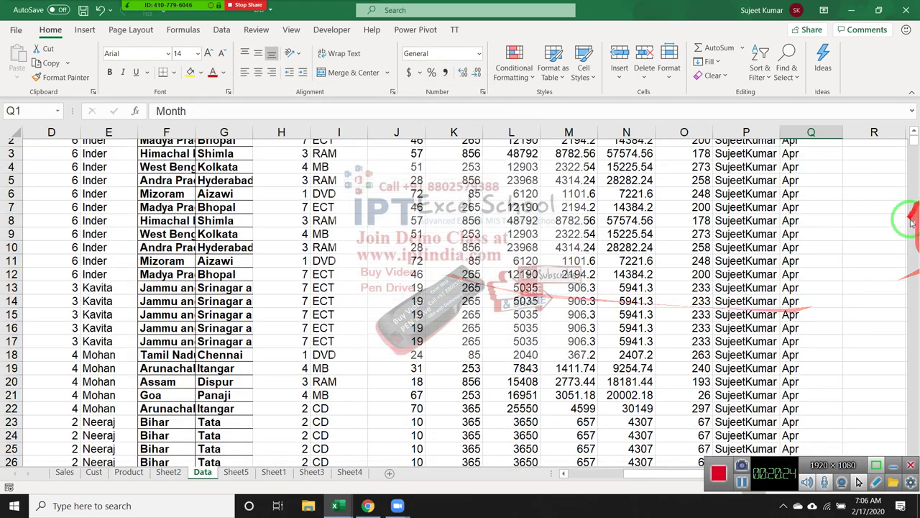
pyautogui.scroll(-13, 886, 232)
pyautogui.scroll(-12, 886, 231)
pyautogui.scroll(-8, 886, 231)
pyautogui.scroll(-12, 886, 231)
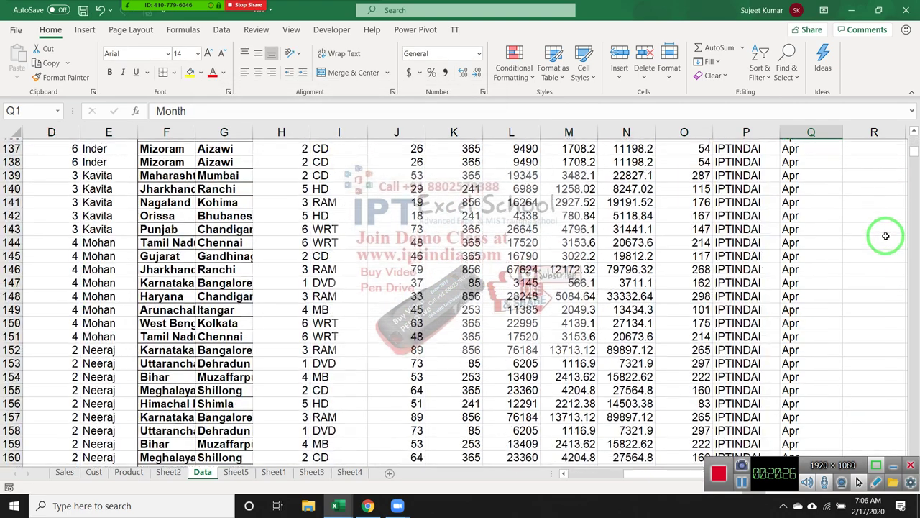
pyautogui.scroll(-12, 885, 234)
pyautogui.scroll(-13, 884, 235)
pyautogui.scroll(-15, 883, 236)
pyautogui.scroll(-6, 883, 235)
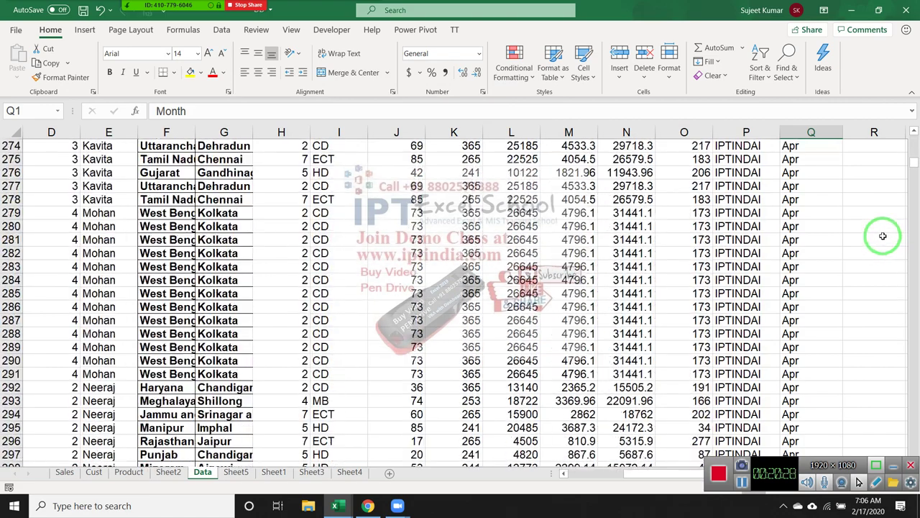
pyautogui.scroll(-20, 883, 229)
pyautogui.scroll(4, 889, 238)
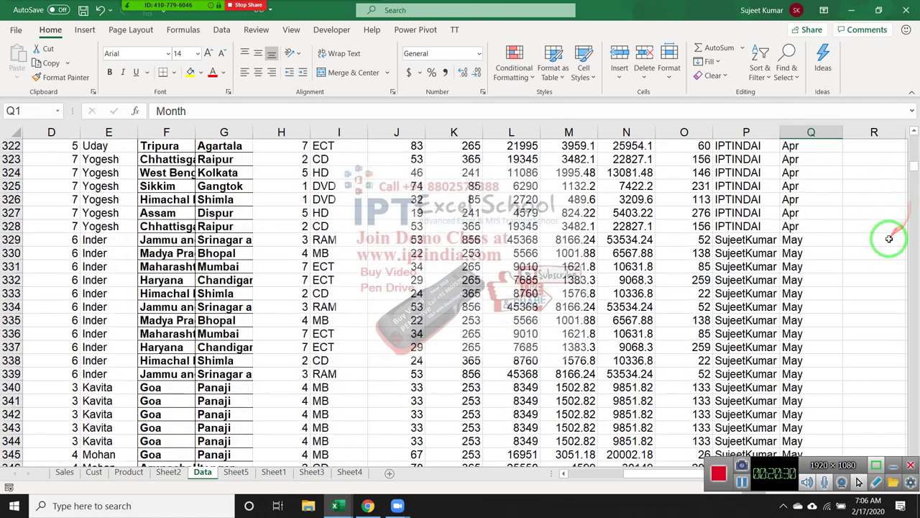
pyautogui.scroll(1, 888, 237)
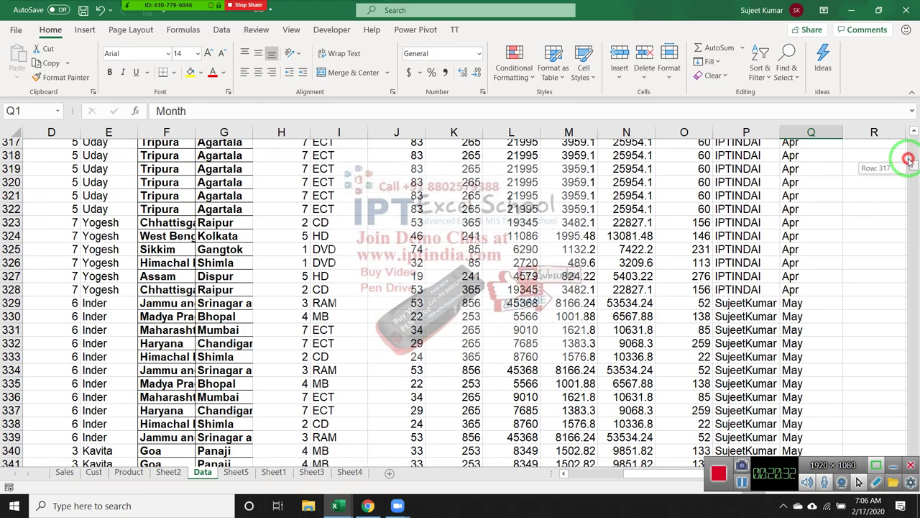
pyautogui.moveTo(911, 171); pyautogui.dragTo(909, 144)
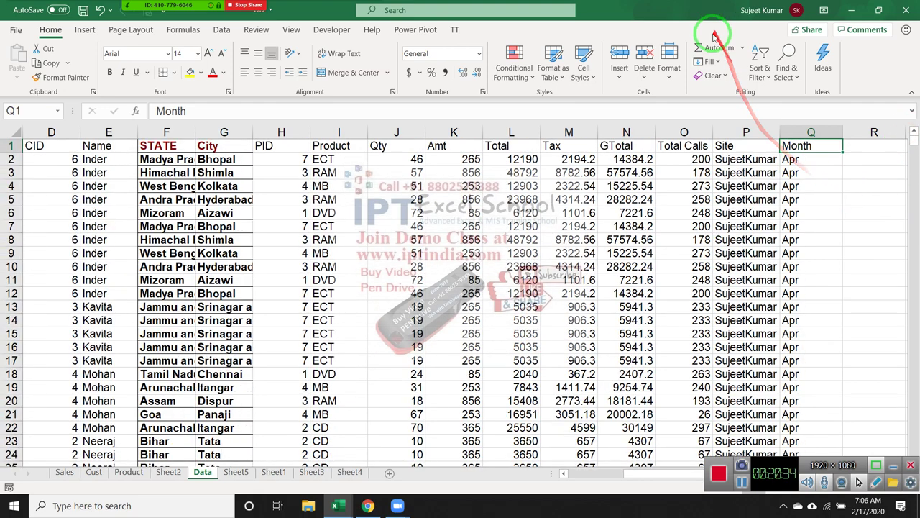
# Reopen Custom Sort, review the custom lists including the names list, and close them with Escape.
pyautogui.click(760, 71)
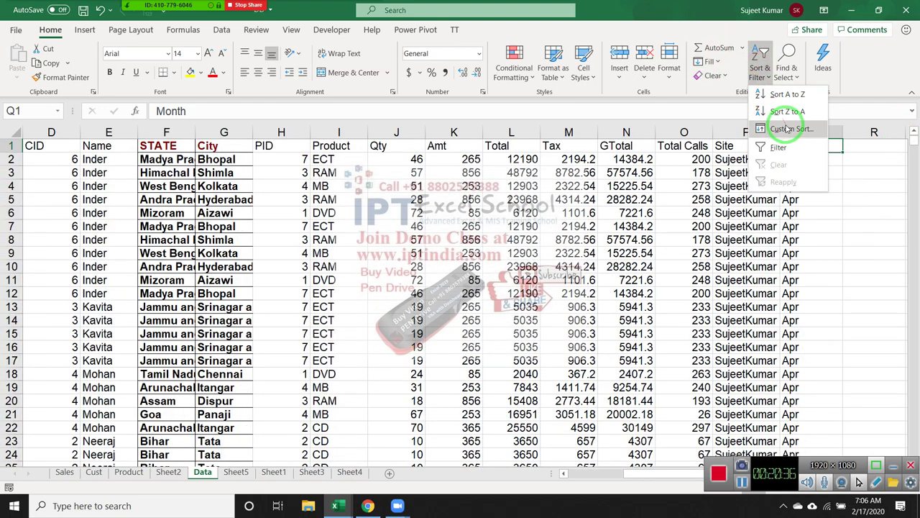
pyautogui.click(791, 129)
pyautogui.click(468, 185)
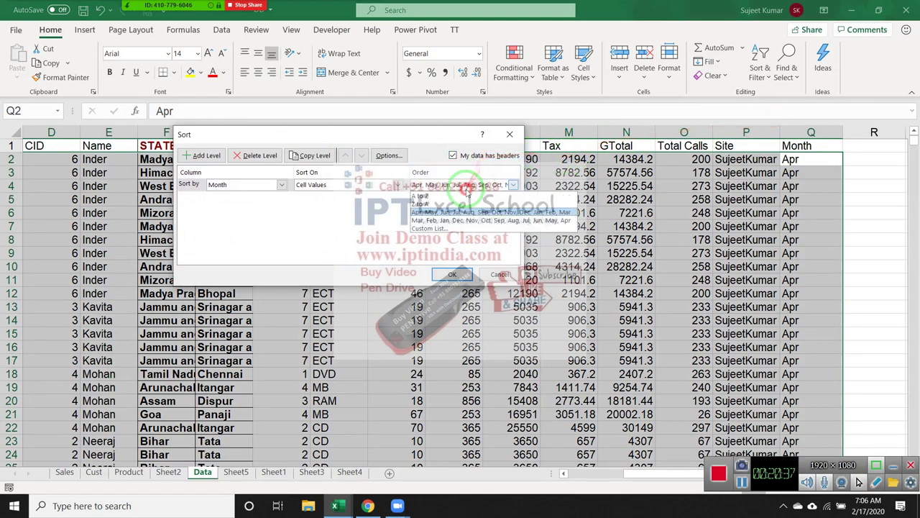
pyautogui.click(465, 228)
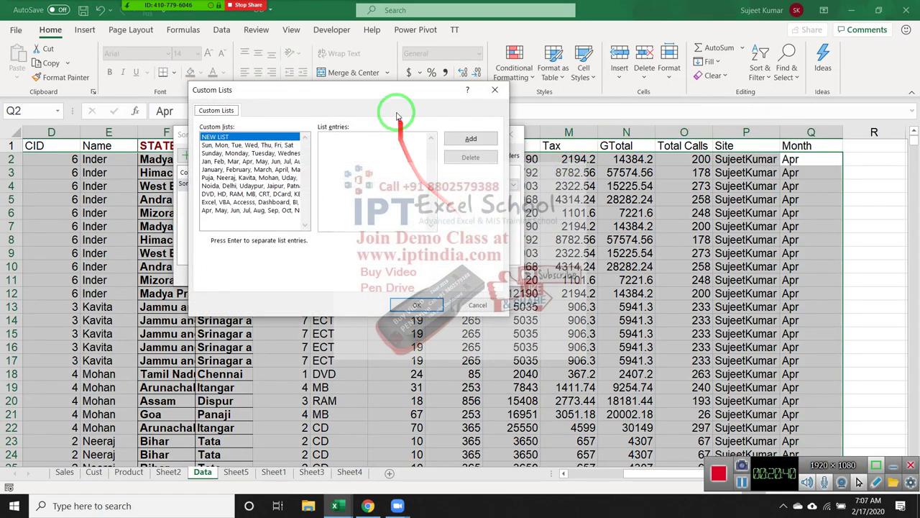
pyautogui.moveTo(427, 91); pyautogui.dragTo(696, 92)
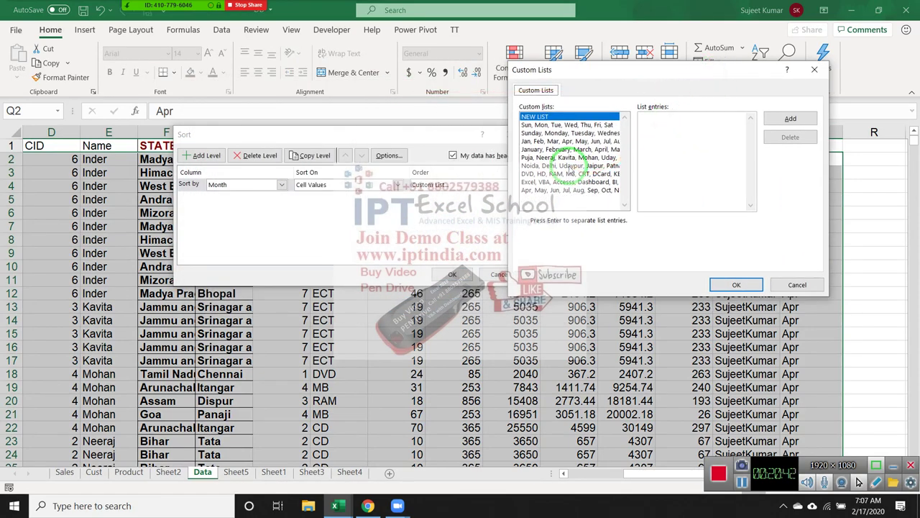
pyautogui.click(535, 159)
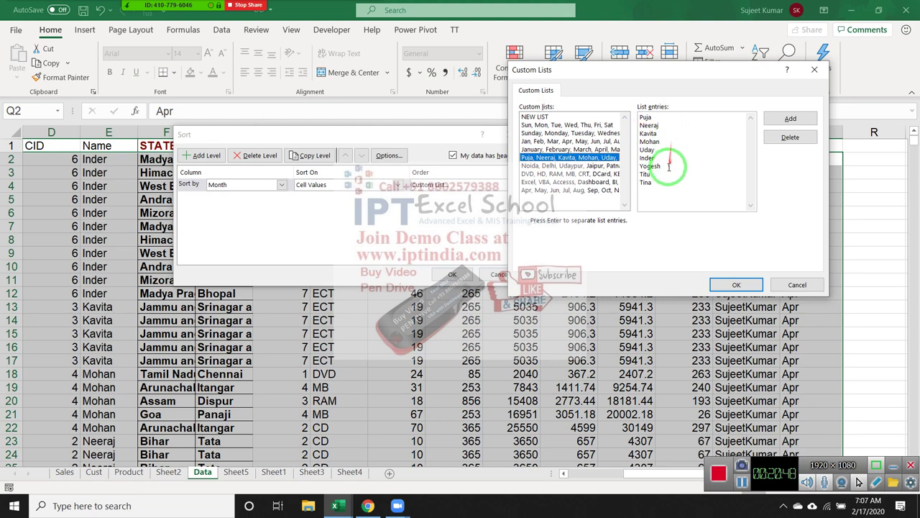
pyautogui.click(536, 117)
pyautogui.click(669, 135)
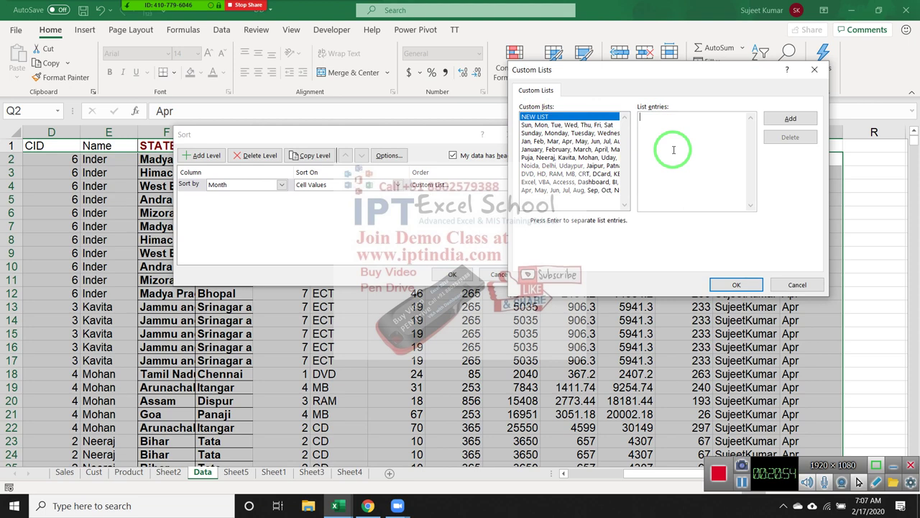
pyautogui.press('Escape')
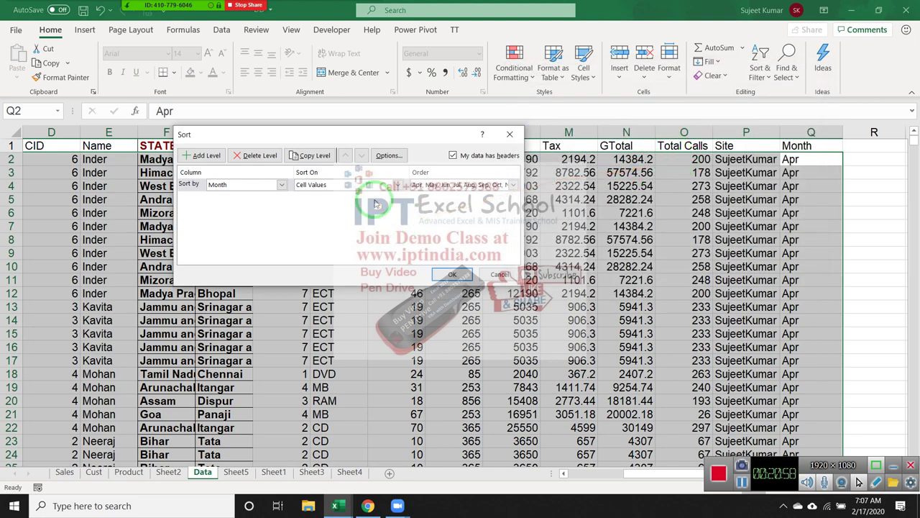
# Toggle My data has headers off and back on, keeping Month as the sort column with Apr–Mar order.
pyautogui.click(219, 185)
pyautogui.click(237, 206)
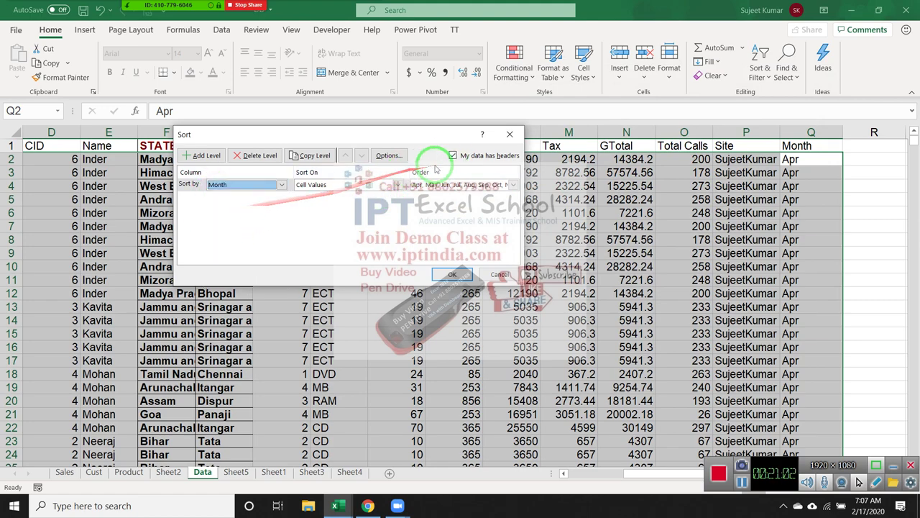
pyautogui.click(452, 155)
pyautogui.click(252, 185)
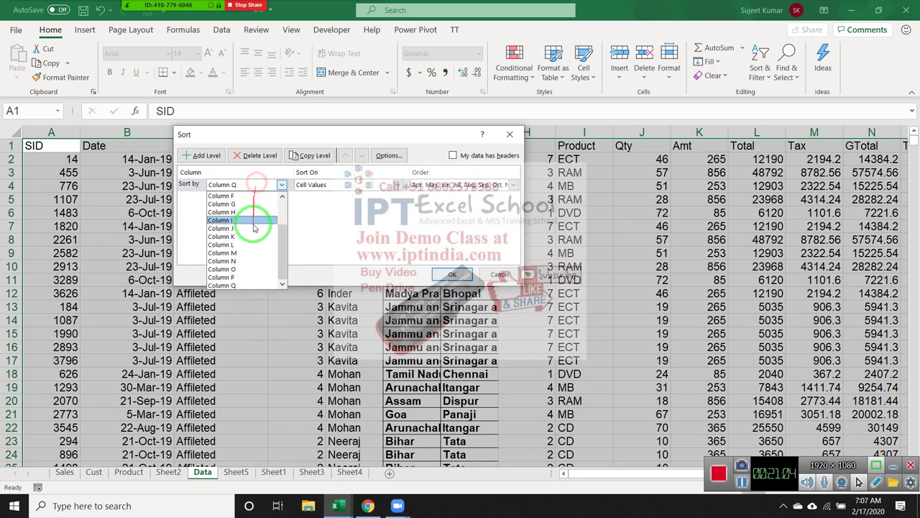
pyautogui.scroll(2, 252, 238)
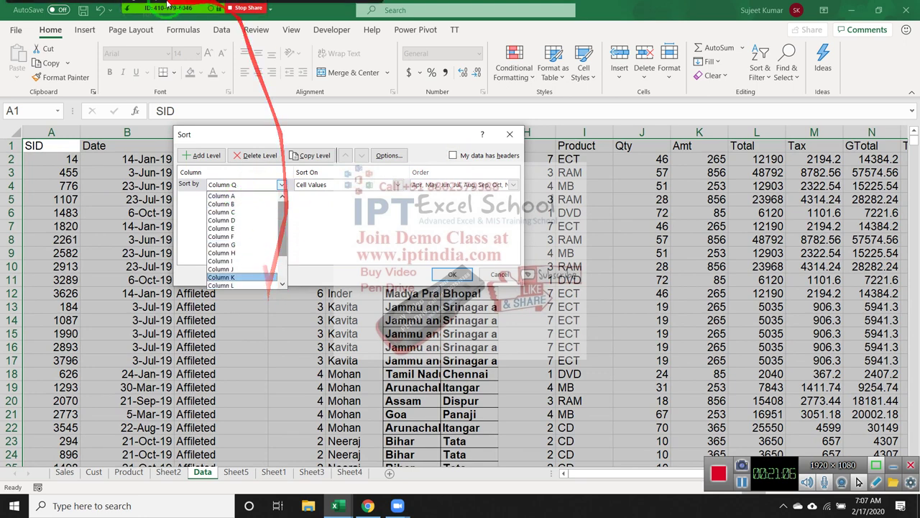
pyautogui.click(475, 161)
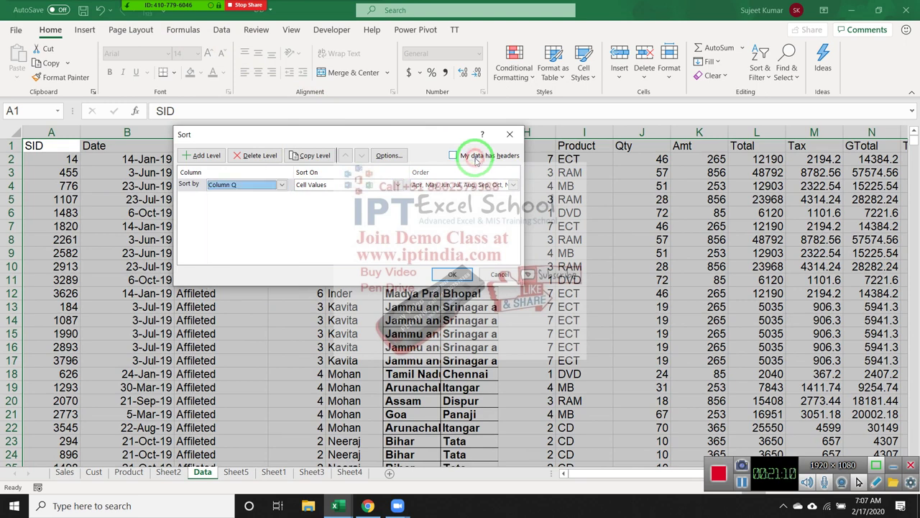
pyautogui.click(453, 155)
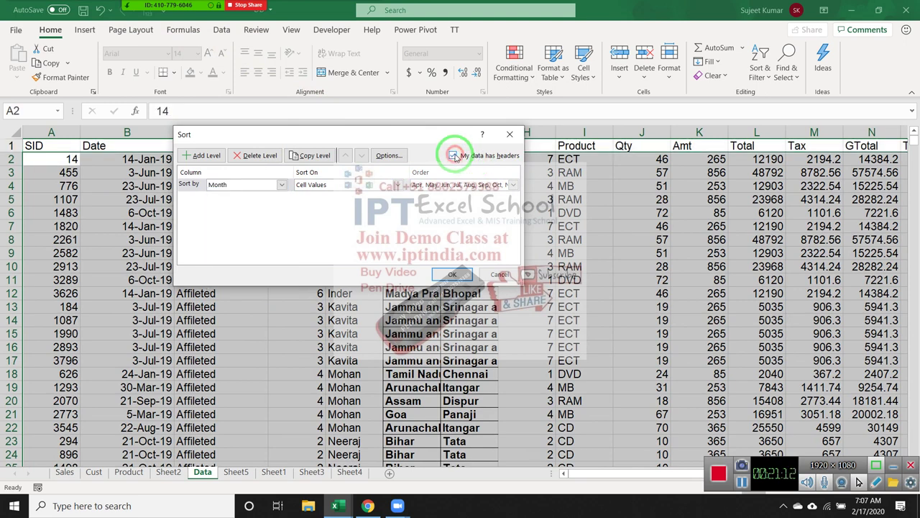
pyautogui.click(270, 189)
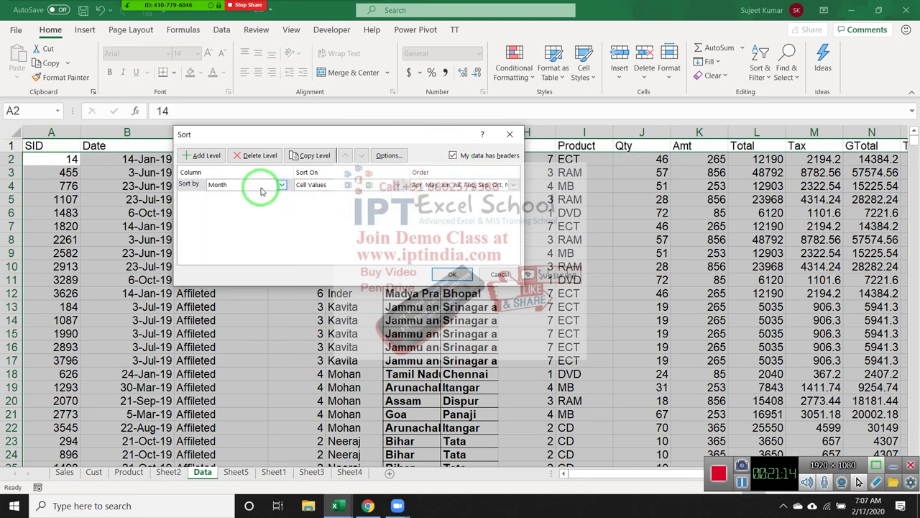
pyautogui.click(261, 191)
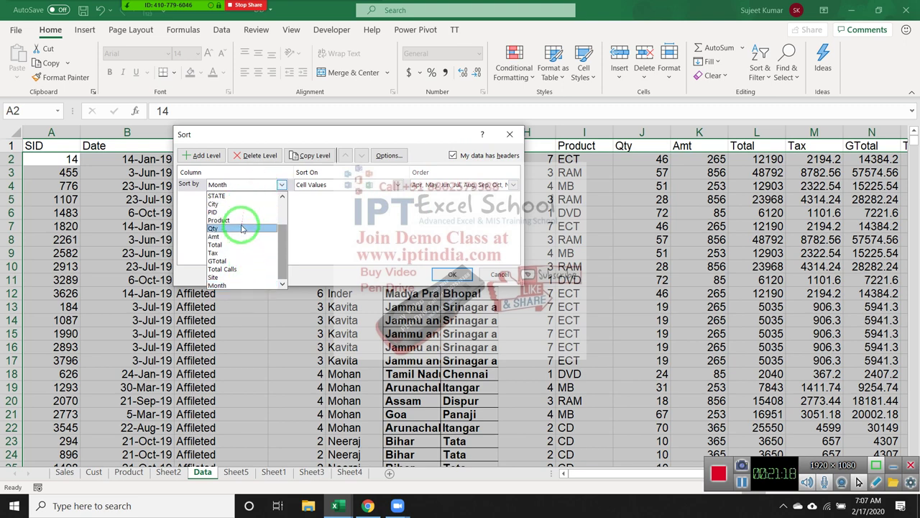
pyautogui.click(391, 237)
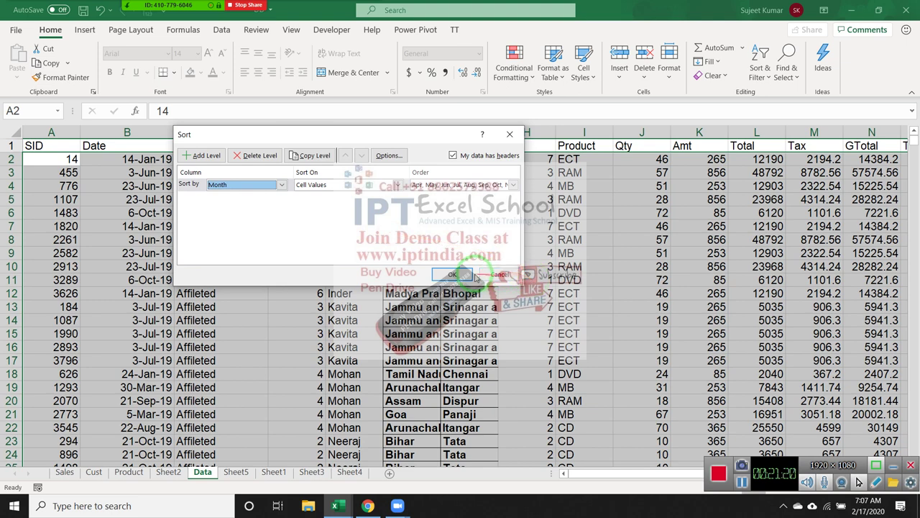
# Finish the Month sort, then fill the Qty cells 57, 19, 40 and 83 yellow.
pyautogui.click(451, 274)
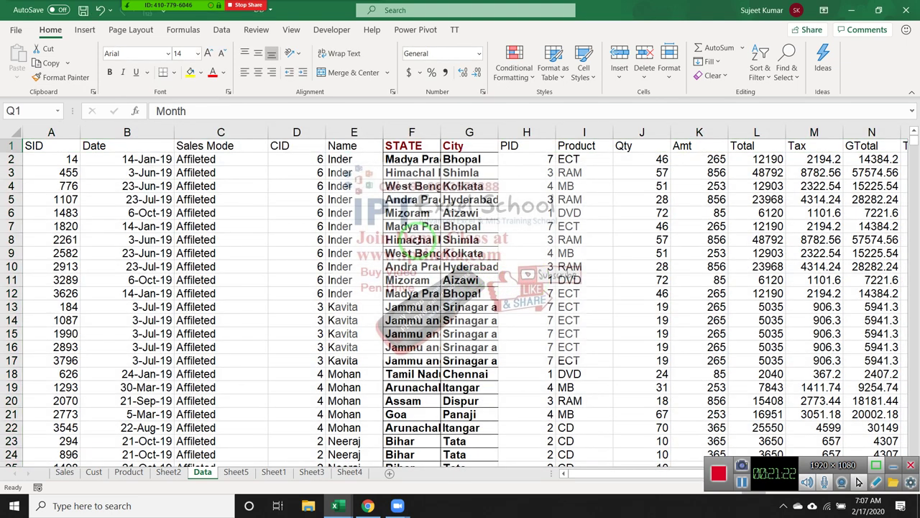
pyautogui.click(411, 240)
pyautogui.click(645, 172)
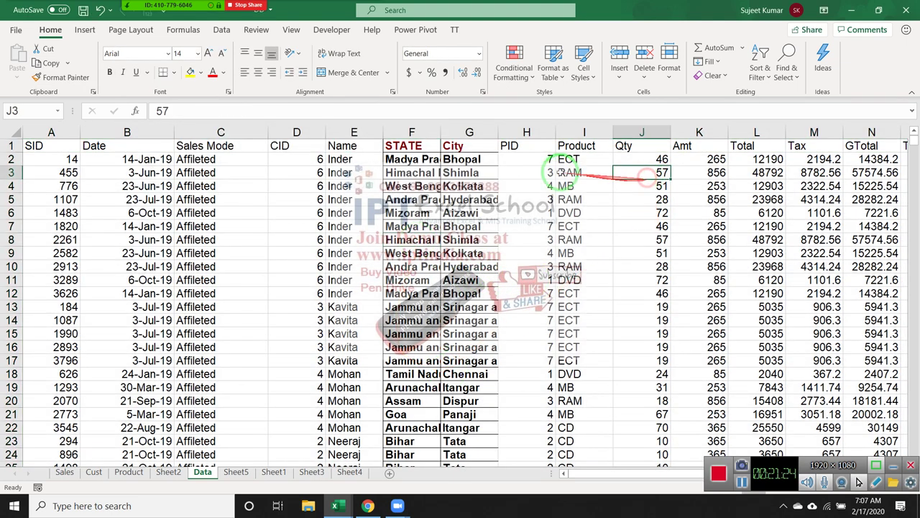
pyautogui.click(189, 72)
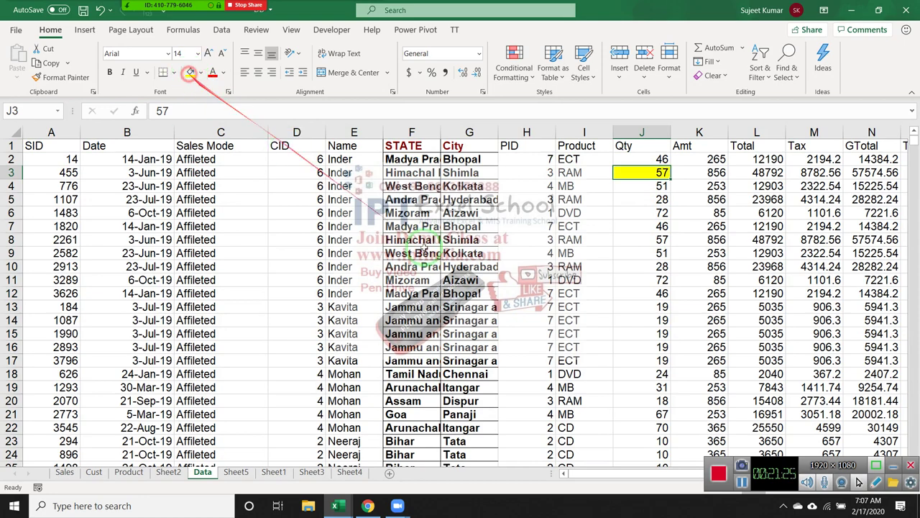
pyautogui.click(629, 357)
pyautogui.click(189, 73)
pyautogui.scroll(-5, 596, 388)
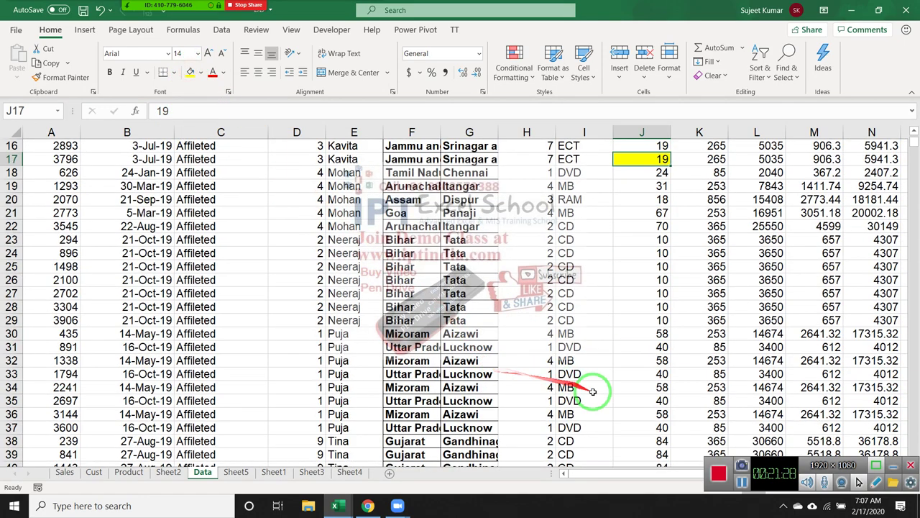
pyautogui.click(616, 374)
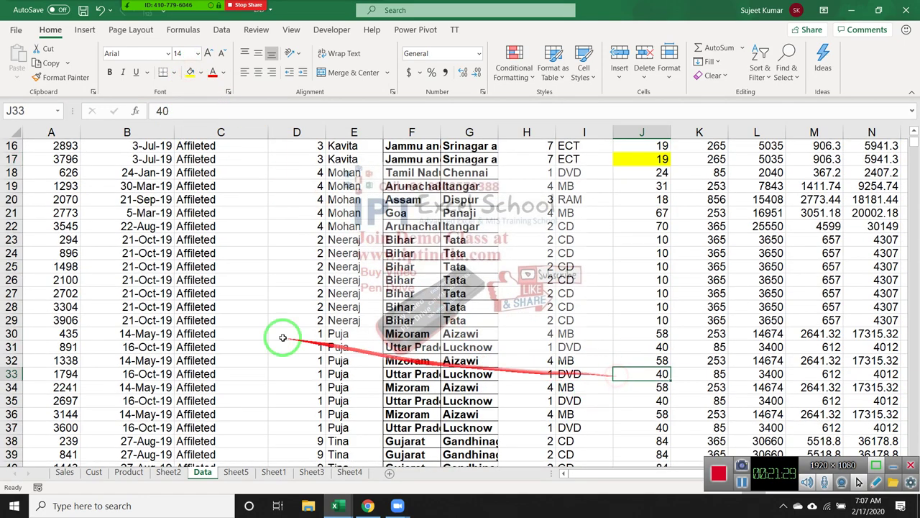
pyautogui.click(191, 73)
pyautogui.scroll(-4, 449, 345)
pyautogui.click(642, 401)
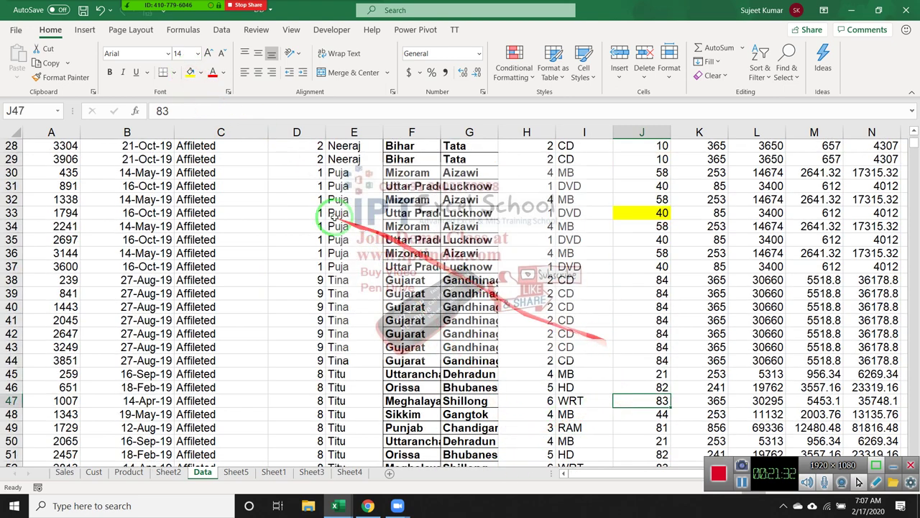
pyautogui.click(197, 74)
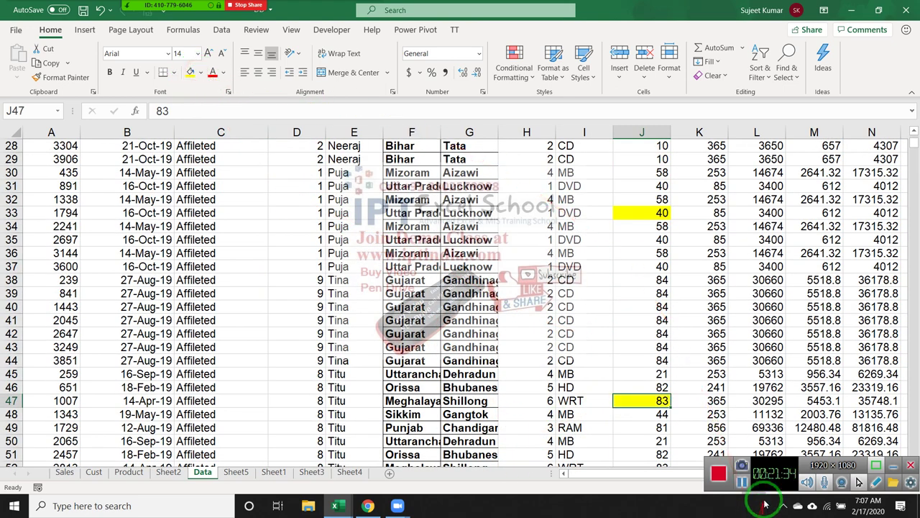
pyautogui.scroll(5, 791, 415)
pyautogui.scroll(4, 791, 416)
# Custom-sort the table by Qty on Cell Color, with yellow on top.
pyautogui.click(762, 64)
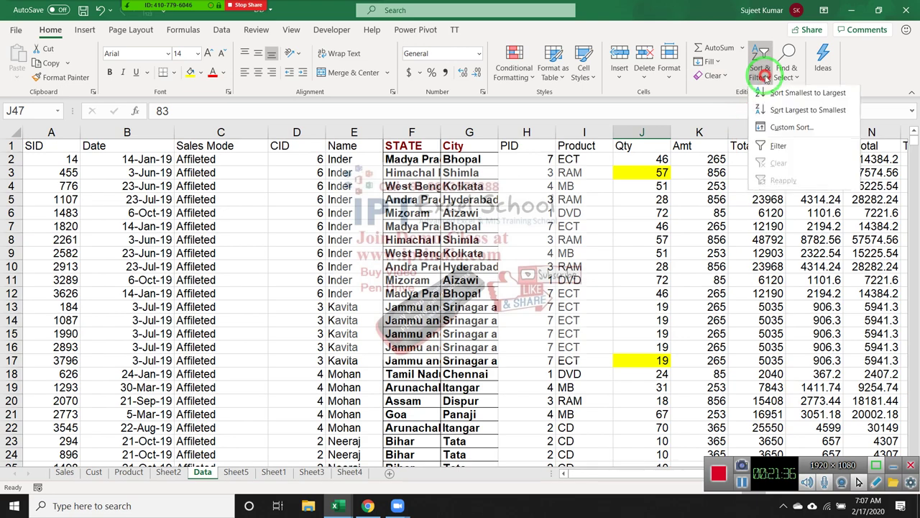
pyautogui.click(785, 128)
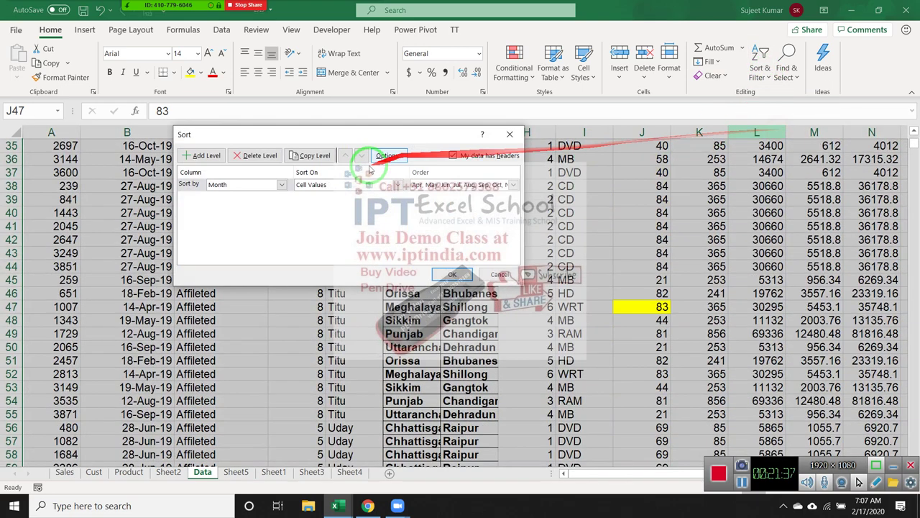
pyautogui.click(281, 184)
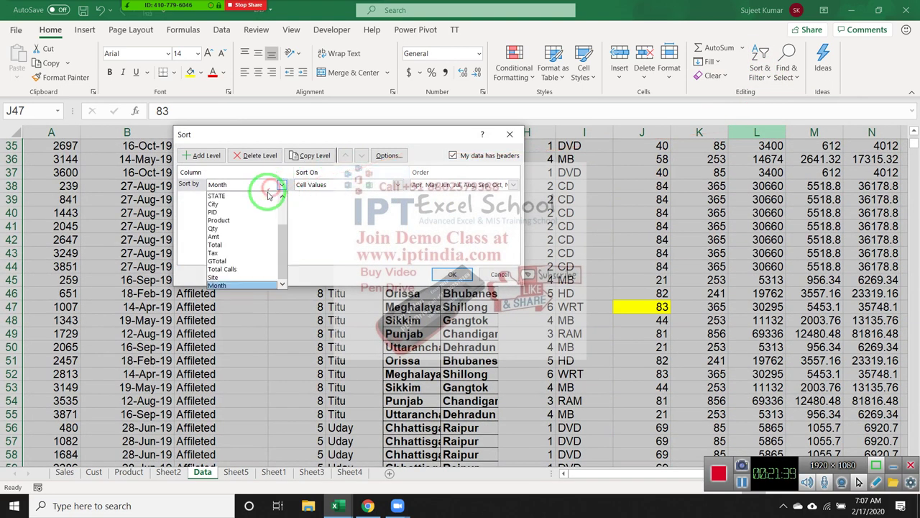
pyautogui.click(253, 230)
pyautogui.click(327, 185)
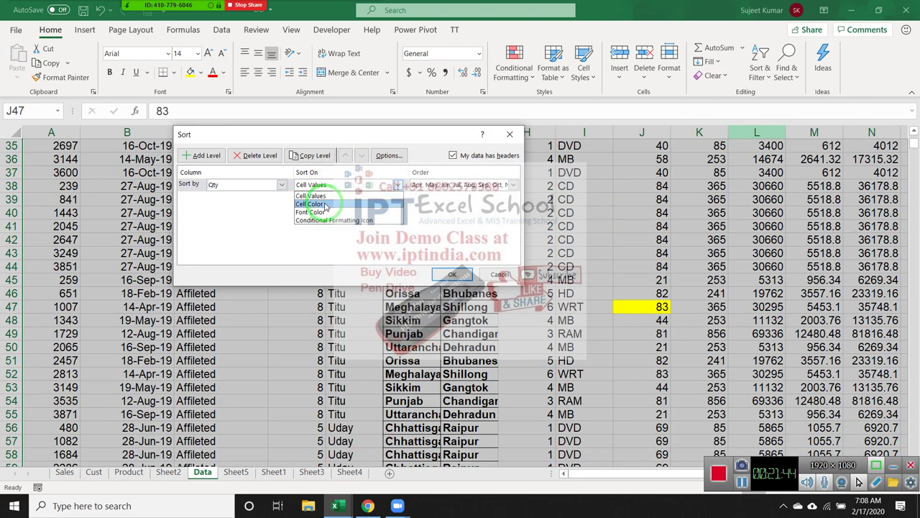
pyautogui.click(325, 207)
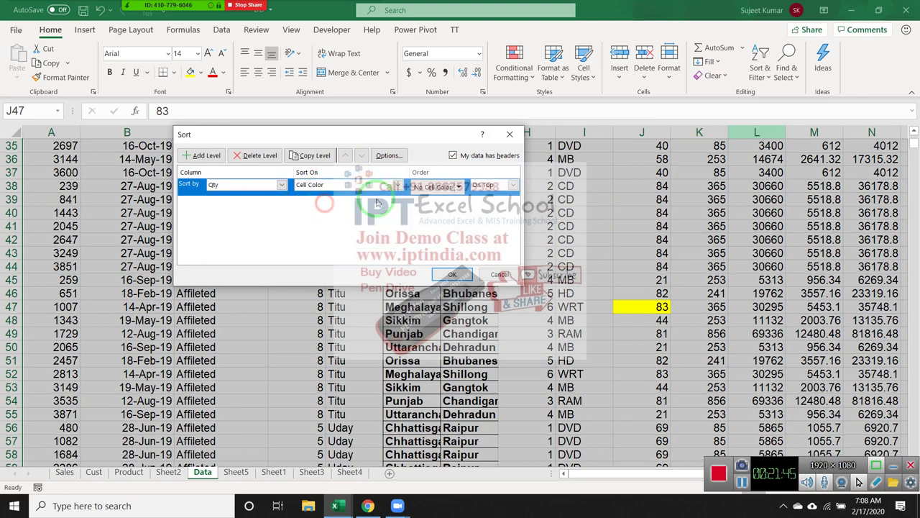
pyautogui.click(460, 186)
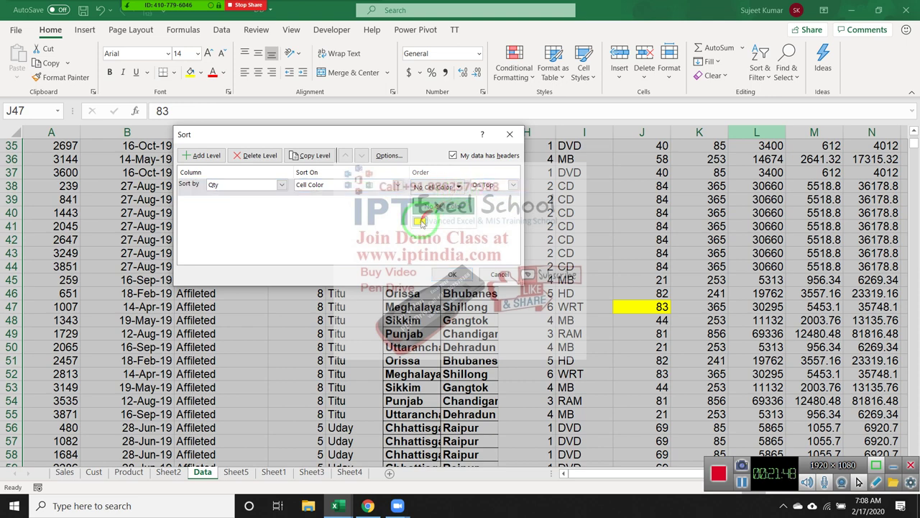
pyautogui.click(422, 221)
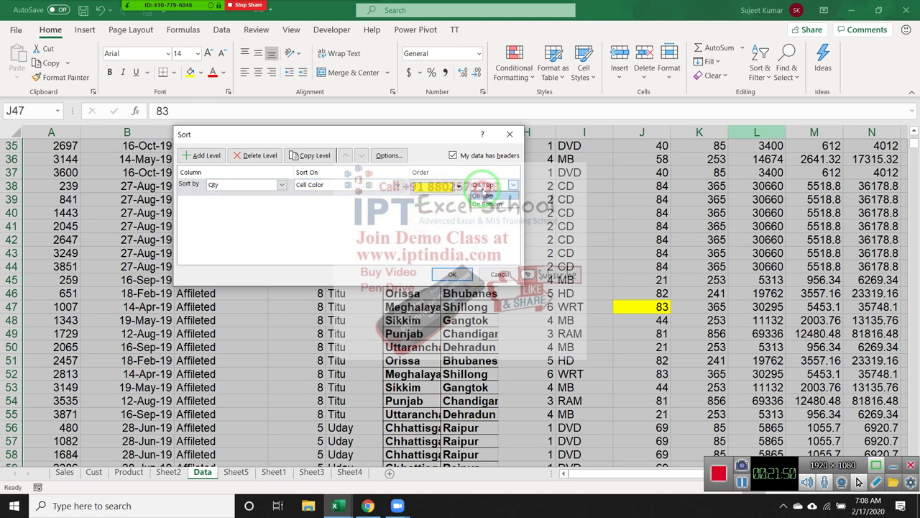
pyautogui.click(444, 216)
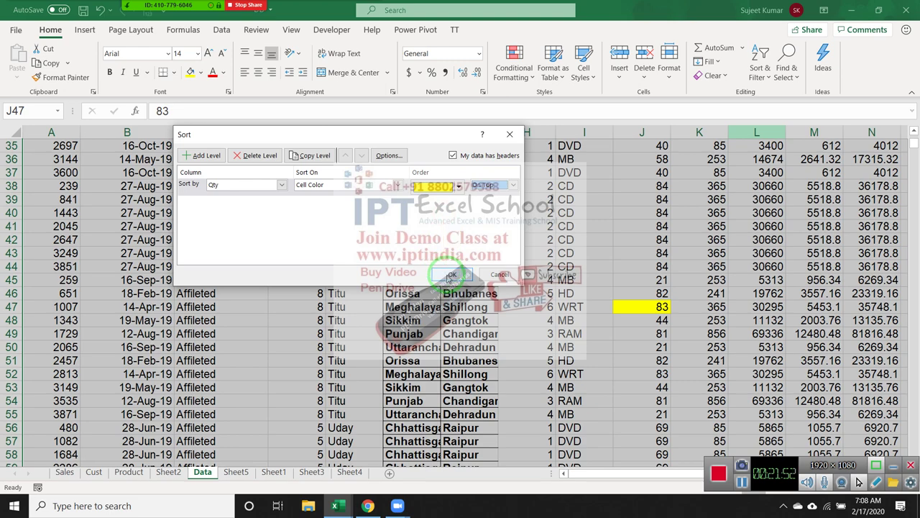
pyautogui.click(450, 278)
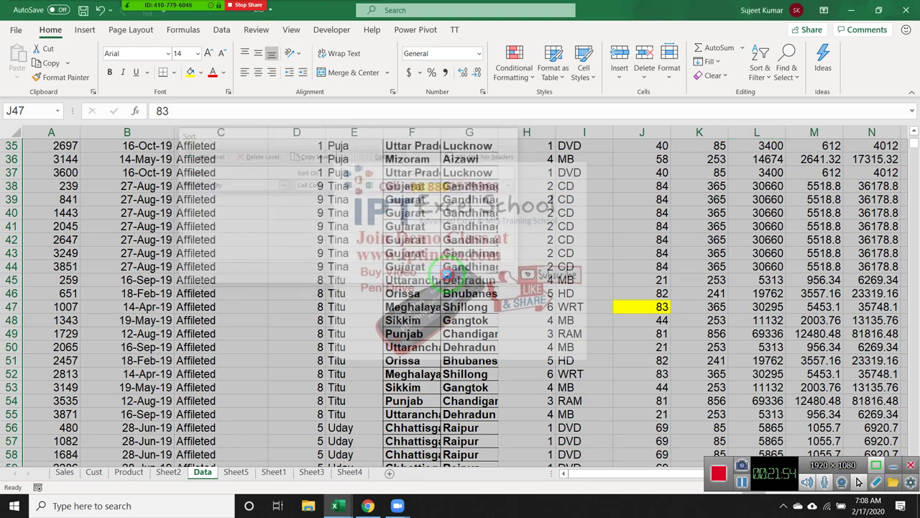
pyautogui.scroll(5, 504, 297)
pyautogui.scroll(6, 504, 297)
# Apply the Directional 3 Arrows icon set to the whole Amt column.
pyautogui.scroll(1, 504, 297)
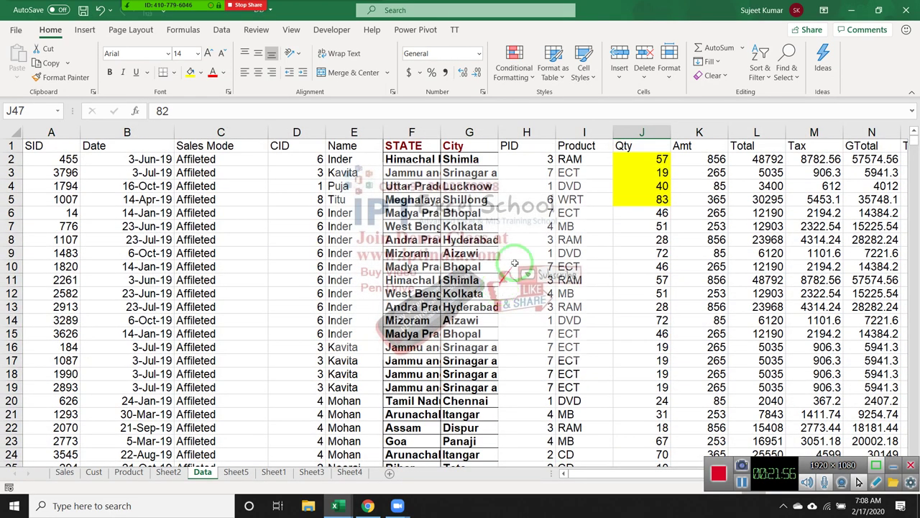
pyautogui.moveTo(620, 158); pyautogui.dragTo(622, 195)
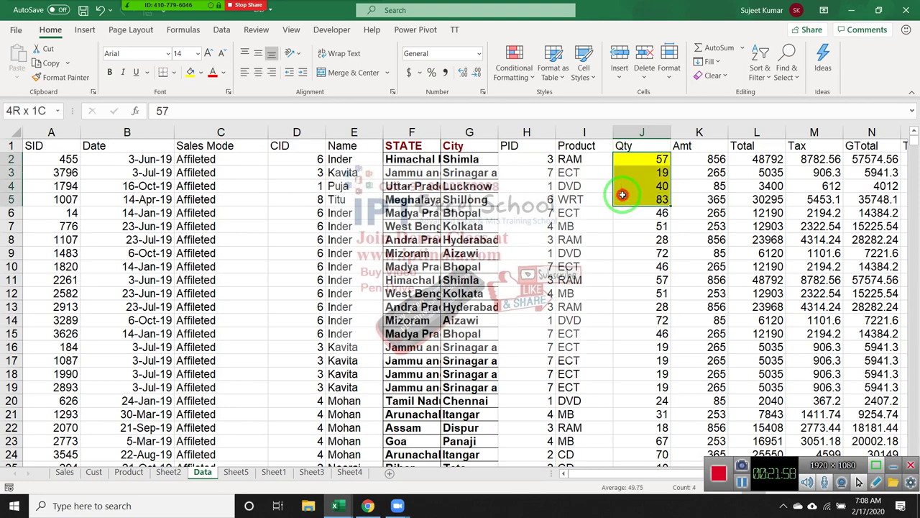
pyautogui.click(570, 188)
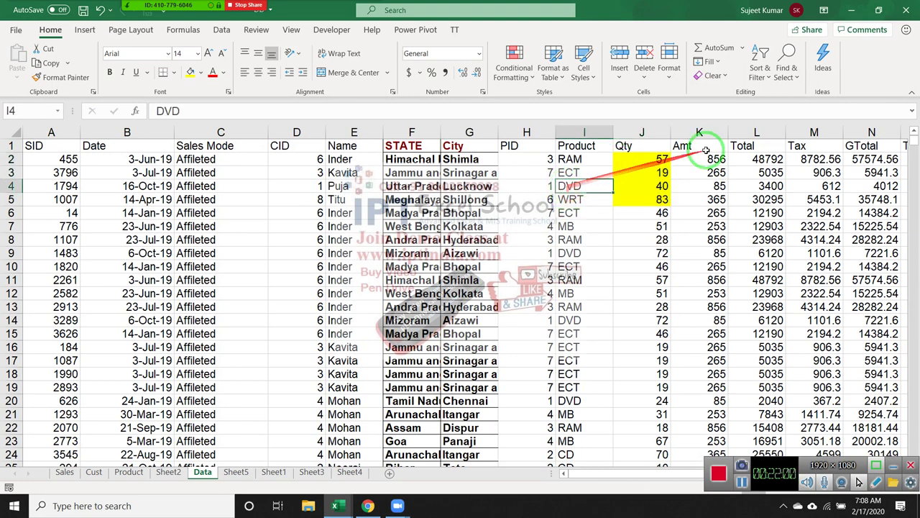
pyautogui.click(700, 132)
pyautogui.click(524, 76)
pyautogui.moveTo(540, 215)
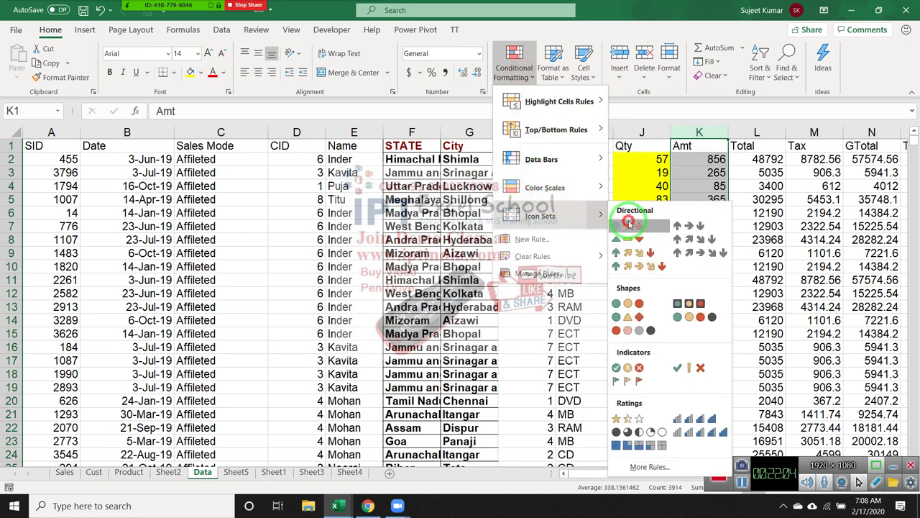
pyautogui.click(629, 225)
pyautogui.click(571, 199)
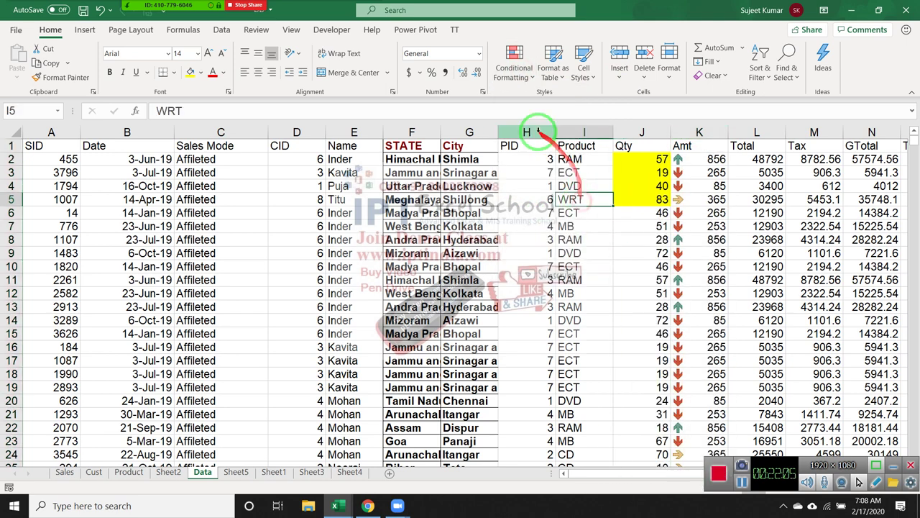
pyautogui.click(527, 145)
# Custom-sort by Amt on Conditional Formatting Icon, with the green up arrow on top.
pyautogui.click(760, 70)
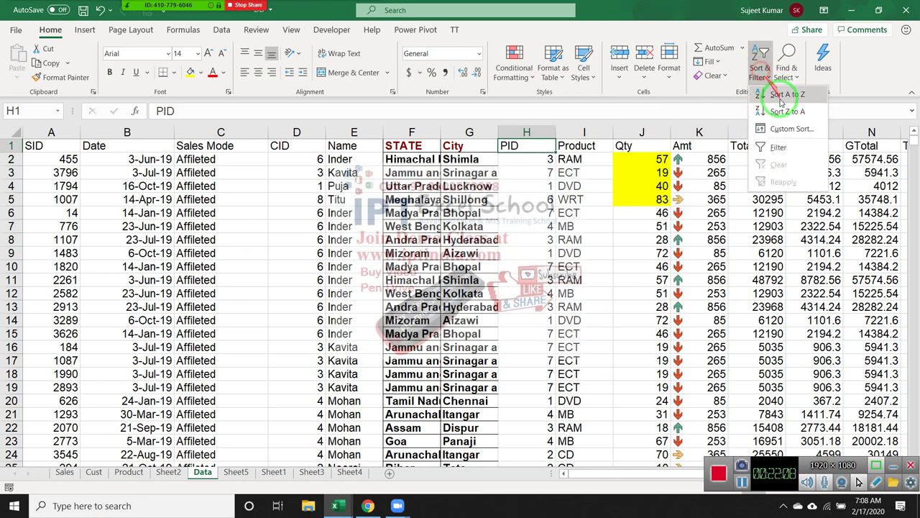
pyautogui.click(776, 129)
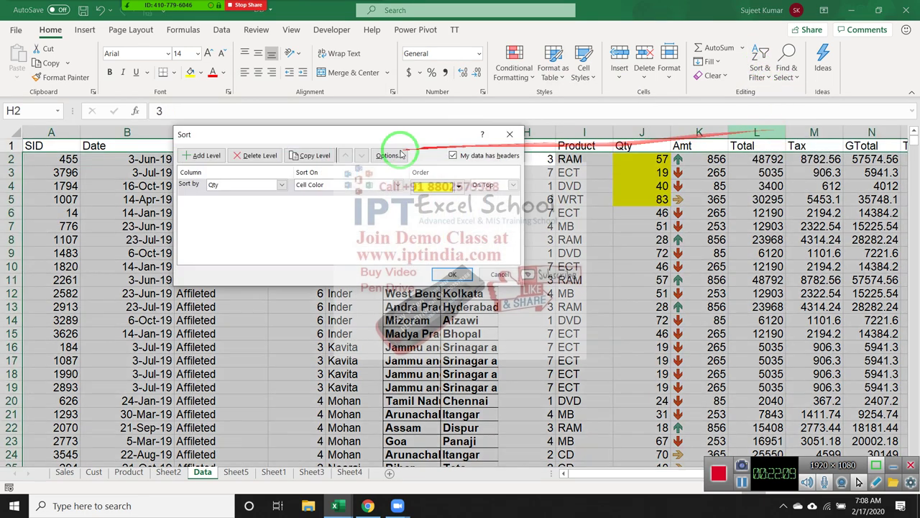
pyautogui.click(277, 185)
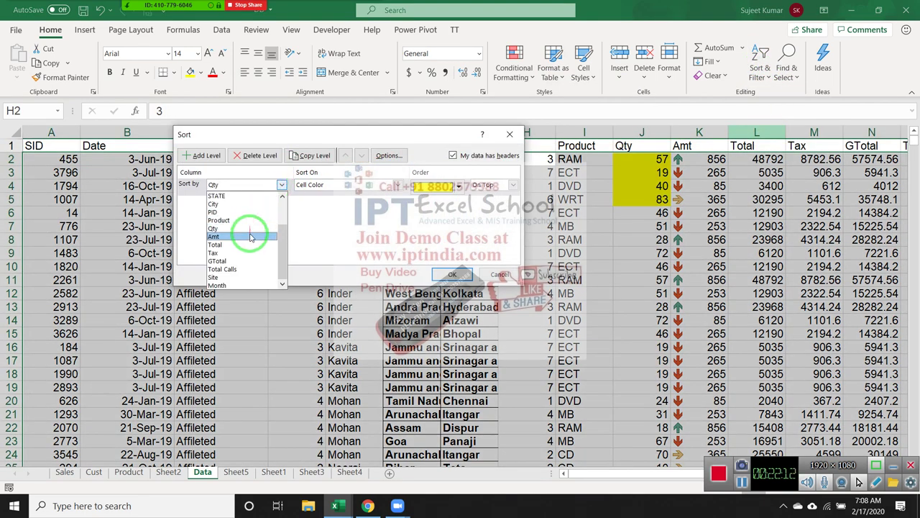
pyautogui.click(216, 236)
pyautogui.click(324, 188)
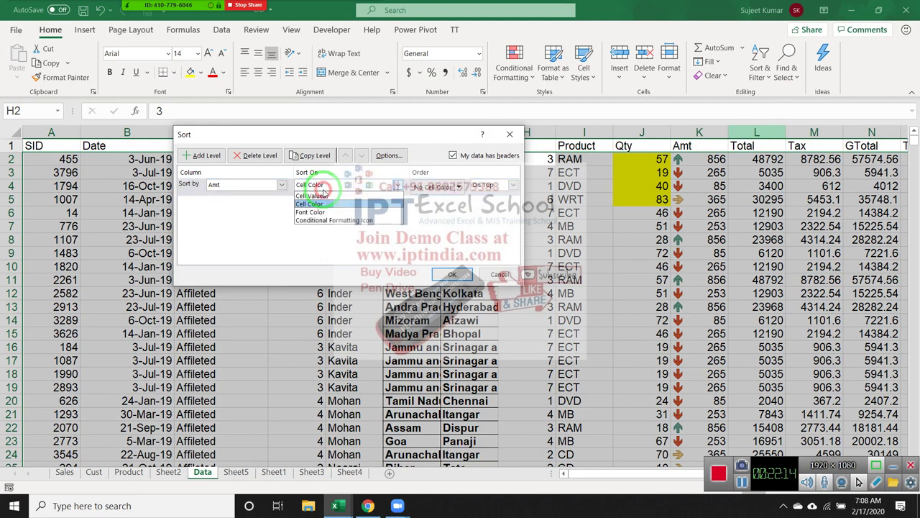
pyautogui.click(327, 221)
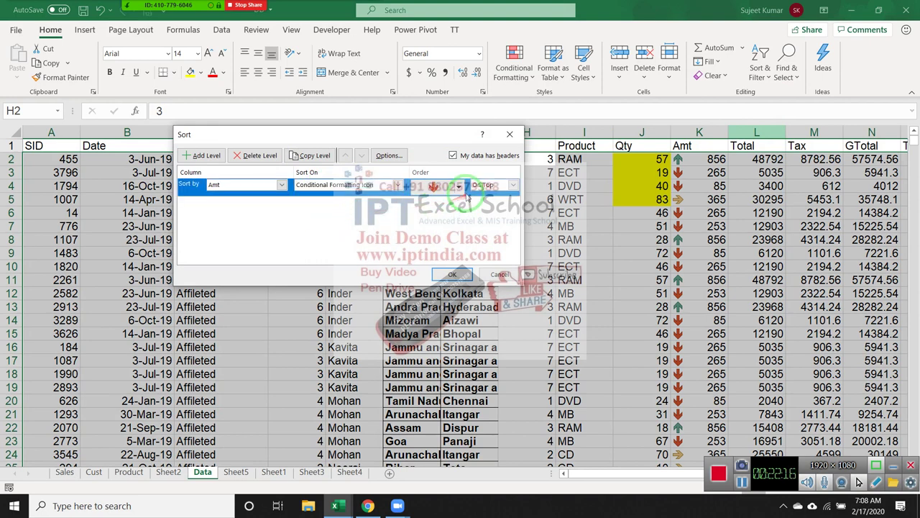
pyautogui.click(455, 186)
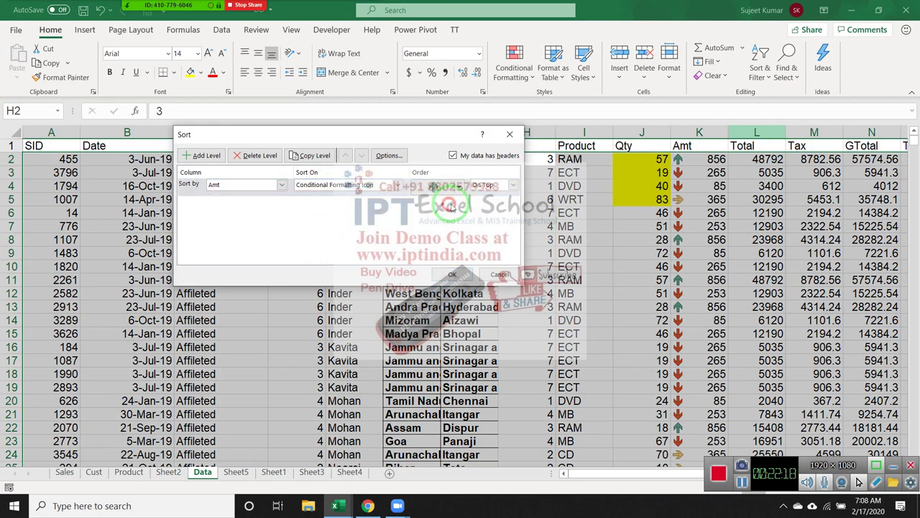
pyautogui.click(457, 275)
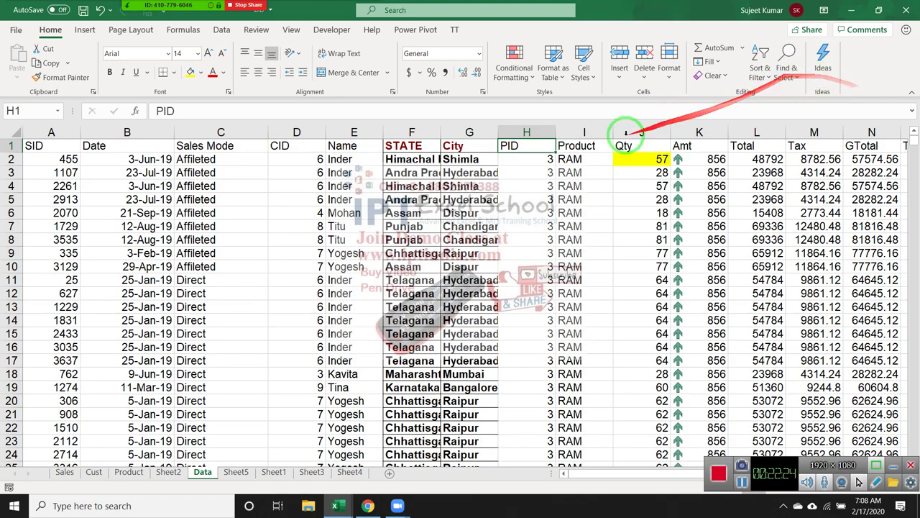
# Change the Product entry in row 107 to lowercase 'ram' and copy it.
pyautogui.click(584, 194)
pyautogui.scroll(-5, 637, 435)
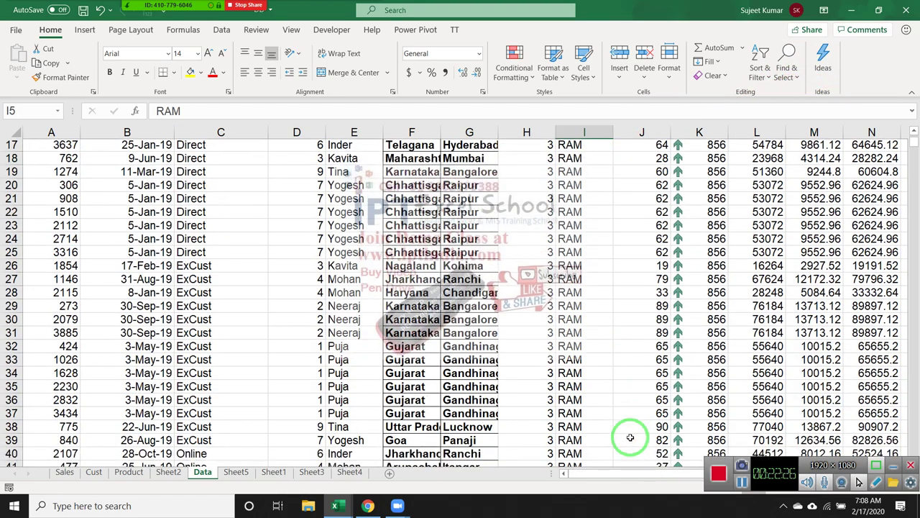
pyautogui.scroll(-12, 629, 436)
pyautogui.scroll(-11, 629, 436)
pyautogui.scroll(-9, 628, 436)
pyautogui.scroll(-5, 628, 431)
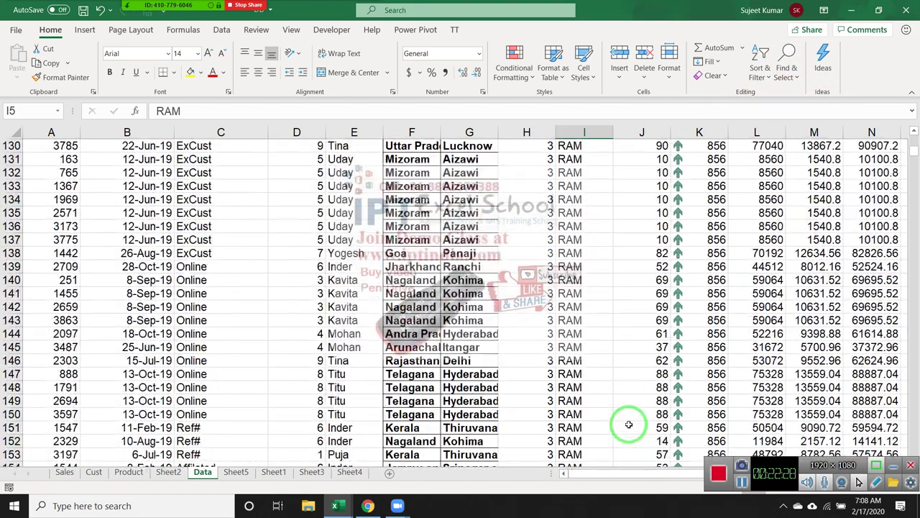
pyautogui.scroll(11, 627, 410)
pyautogui.click(579, 279)
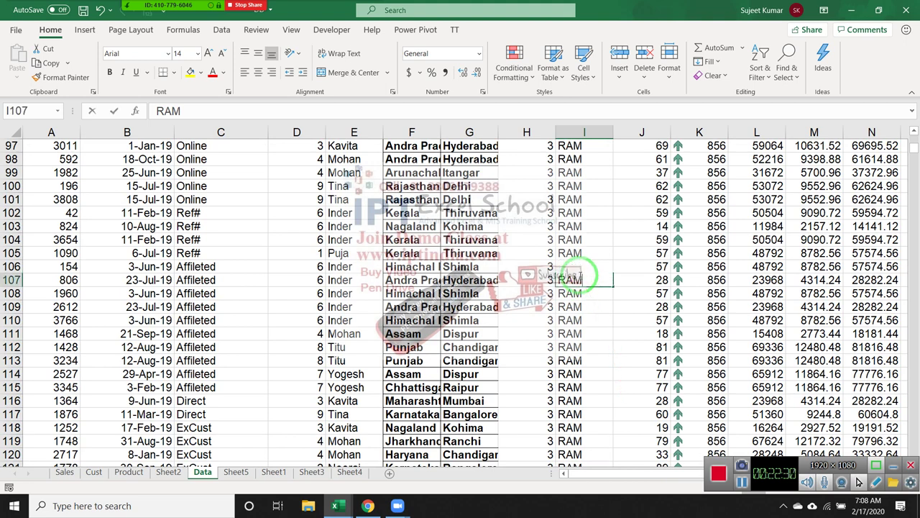
pyautogui.write('R')
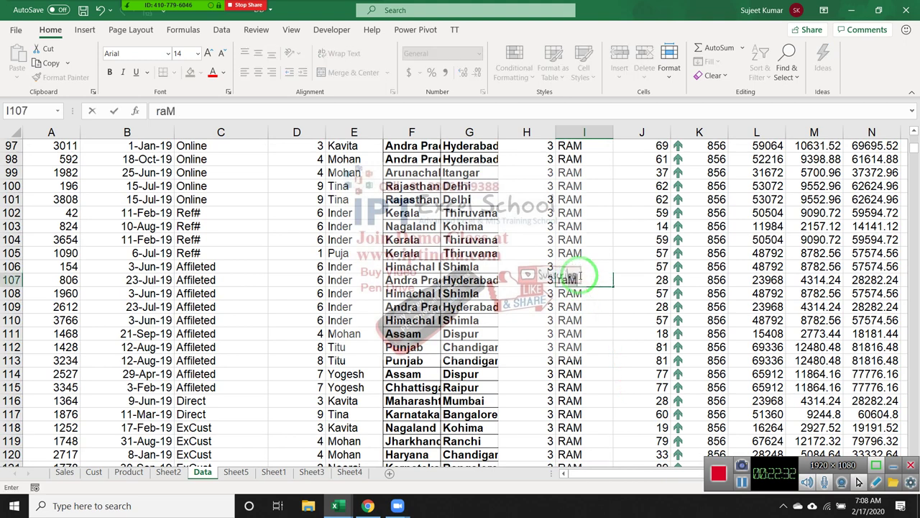
pyautogui.press('Return')
pyautogui.click(579, 277)
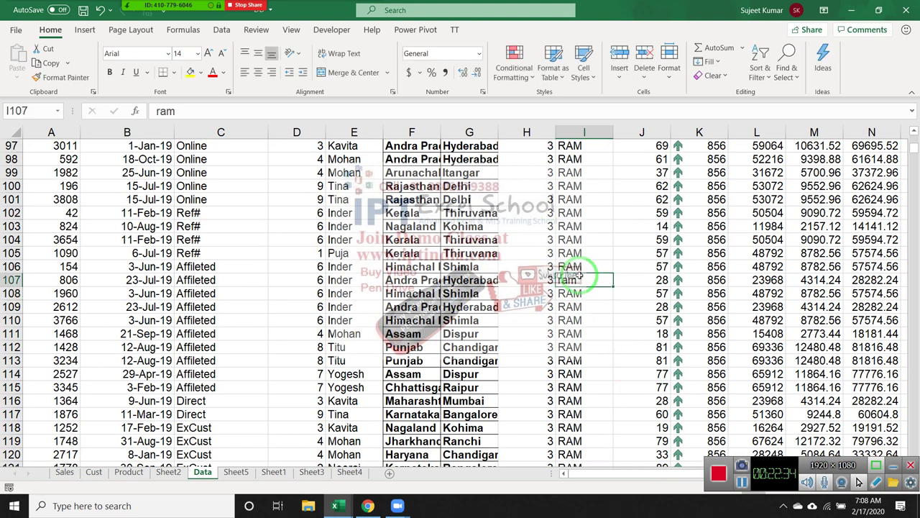
pyautogui.hotkey('ctrl', 'c')
# Paste 'ram' into the Product cells of rows 102, 89 and 76.
pyautogui.click(582, 210)
pyautogui.hotkey('ctrl', 'v')
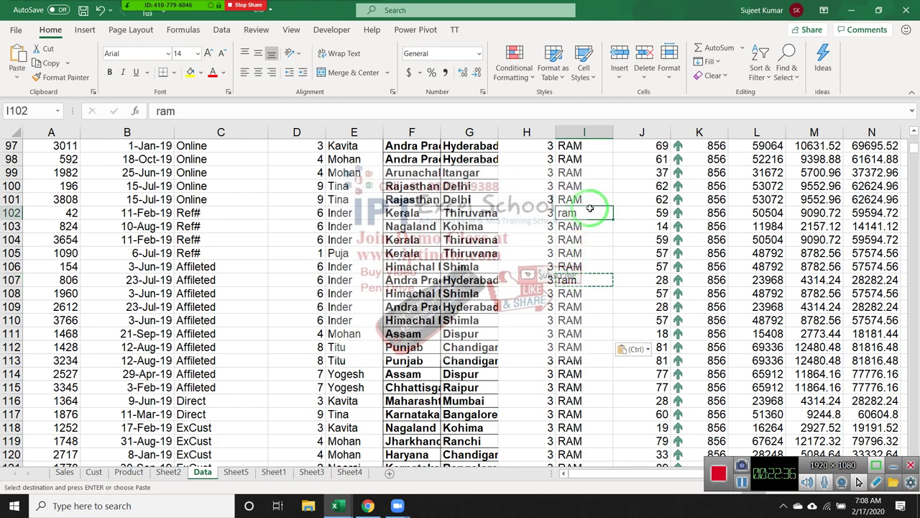
pyautogui.scroll(4, 586, 208)
pyautogui.click(591, 206)
pyautogui.hotkey('ctrl', 'v')
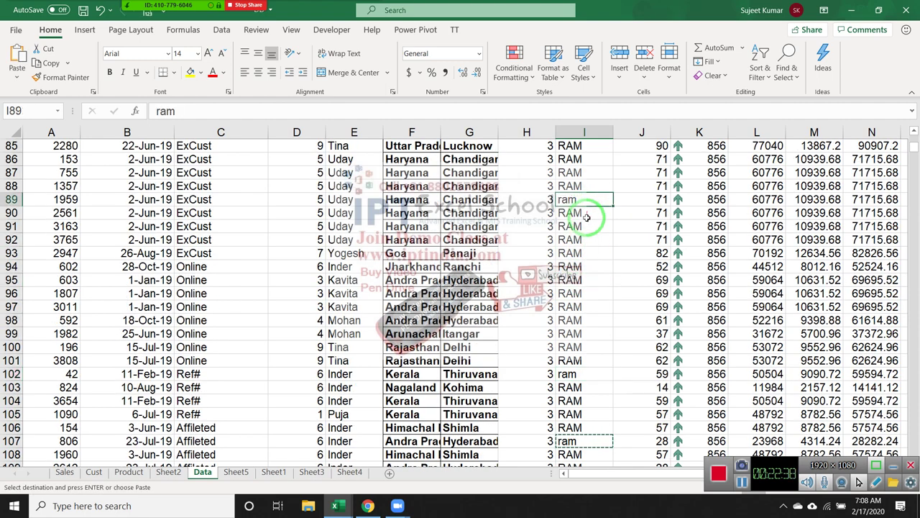
pyautogui.scroll(4, 591, 206)
pyautogui.click(586, 187)
pyautogui.hotkey('ctrl', 'v')
pyautogui.press('Escape')
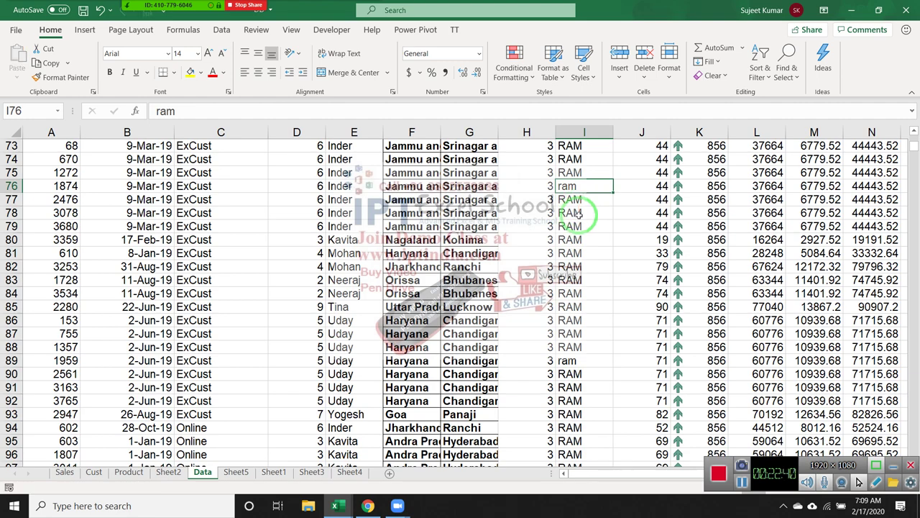
pyautogui.click(581, 214)
# Custom-sort by Product on Cell Values, A to Z, with the Case sensitive option on.
pyautogui.click(759, 66)
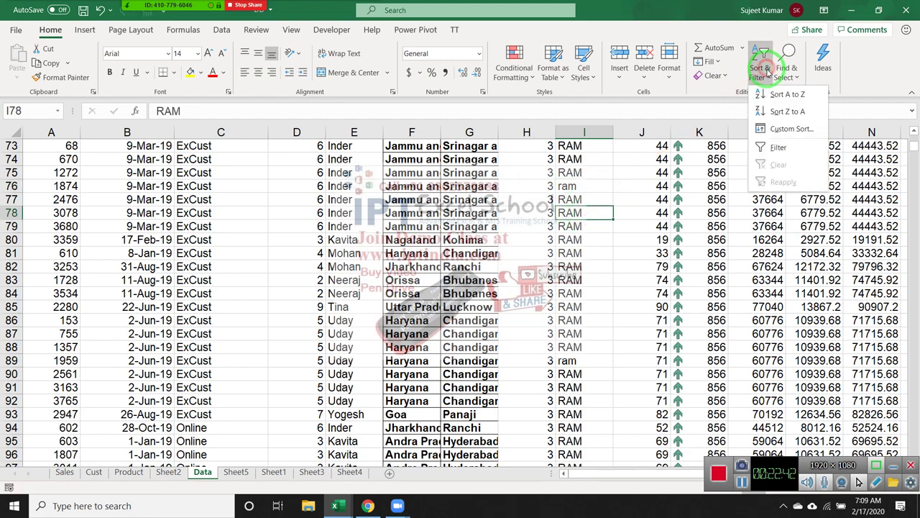
pyautogui.moveTo(762, 71); pyautogui.dragTo(413, 228)
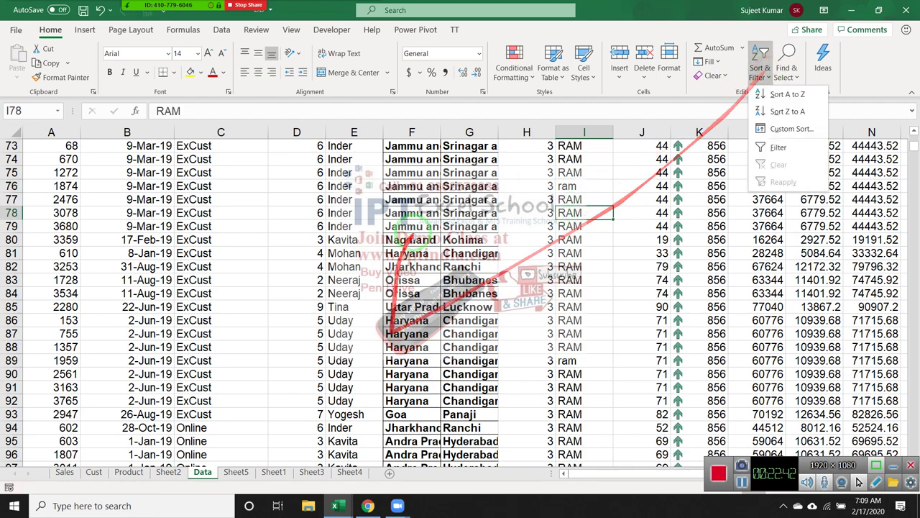
pyautogui.click(784, 129)
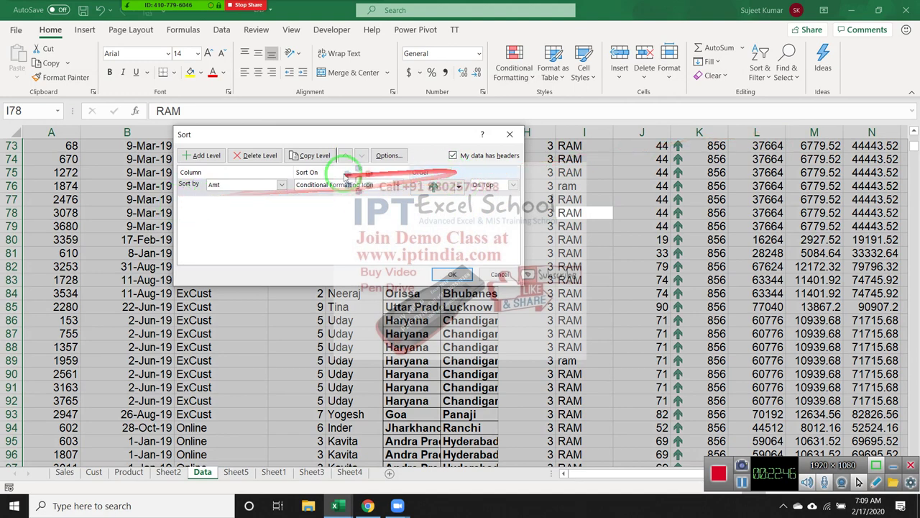
pyautogui.click(248, 185)
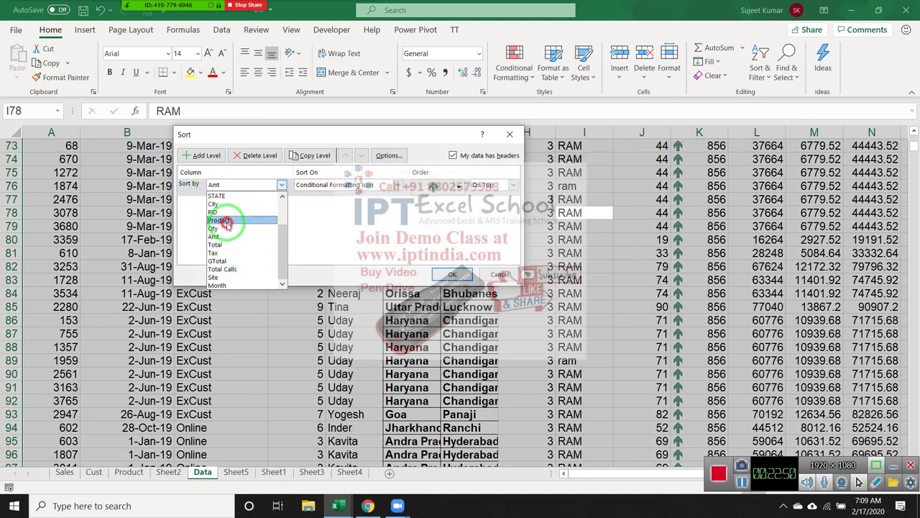
pyautogui.click(220, 220)
pyautogui.click(330, 184)
pyautogui.click(320, 192)
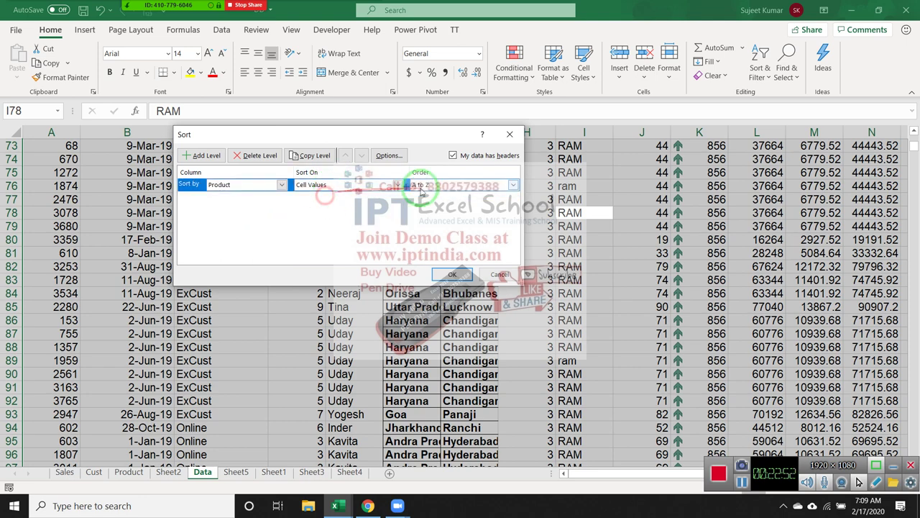
pyautogui.click(389, 155)
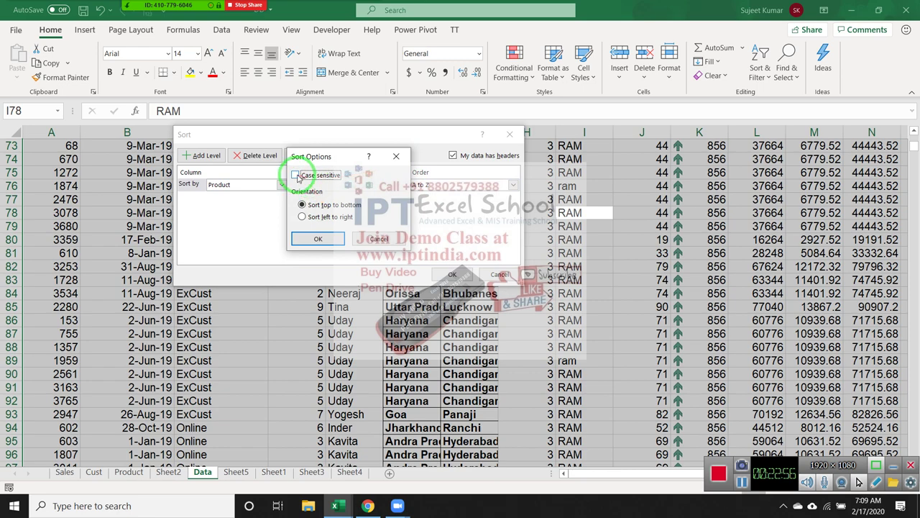
pyautogui.click(318, 239)
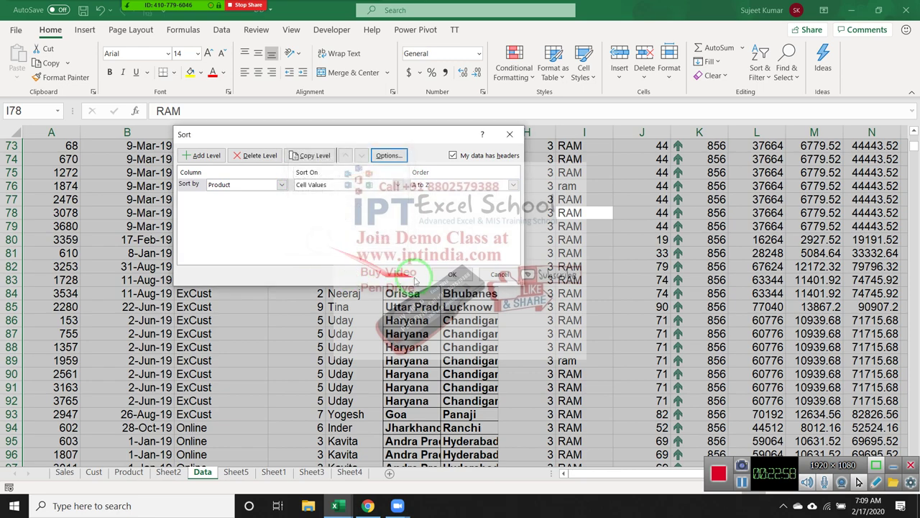
pyautogui.click(452, 274)
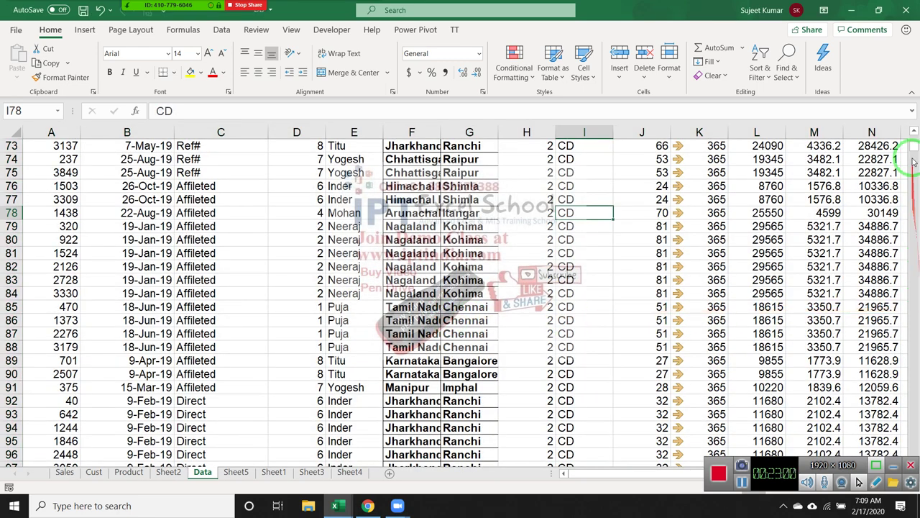
pyautogui.moveTo(911, 143); pyautogui.dragTo(896, 389)
pyautogui.scroll(12, 431, 323)
pyautogui.scroll(7, 503, 326)
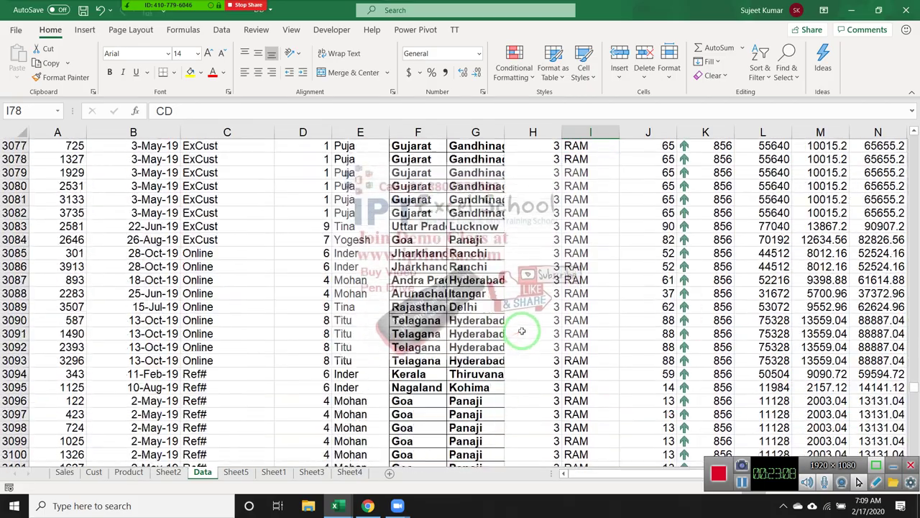
pyautogui.scroll(14, 522, 327)
pyautogui.scroll(15, 519, 327)
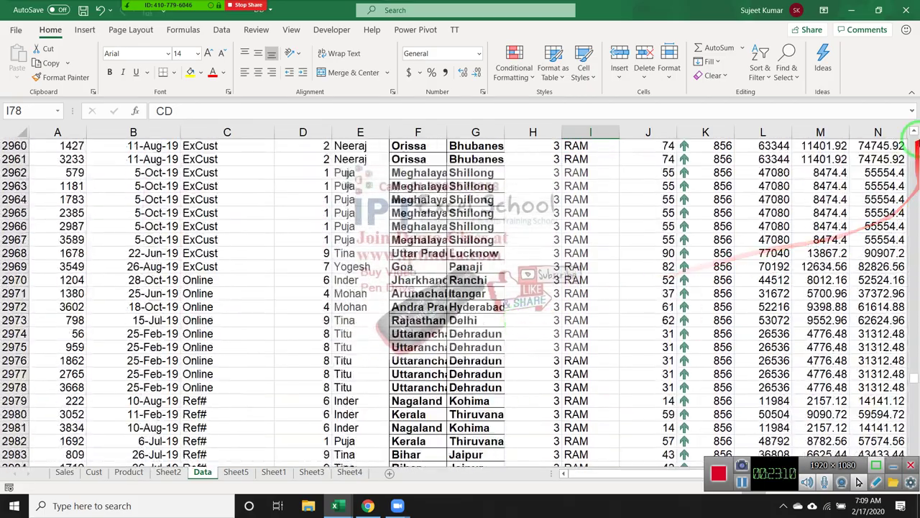
pyautogui.click(913, 132)
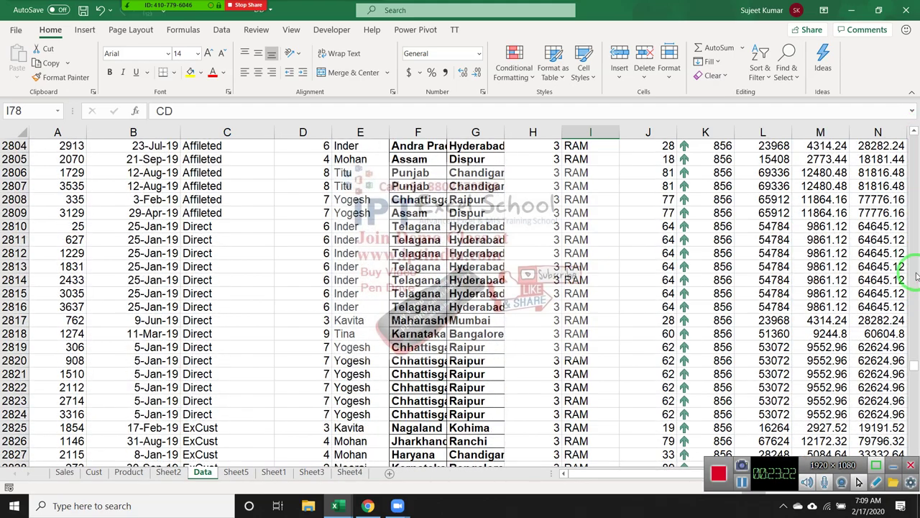
pyautogui.press('Home')
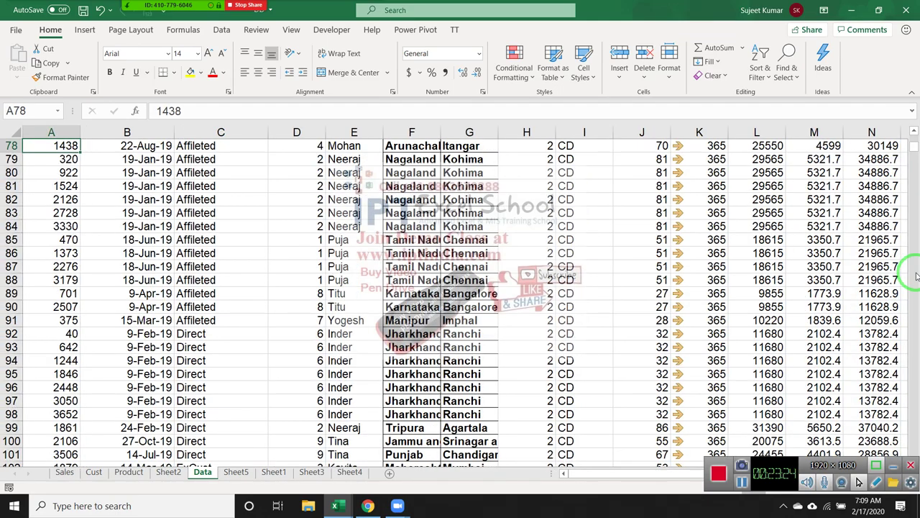
pyautogui.press('pageup')
pyautogui.press('pageup')
pyautogui.press('pageup')
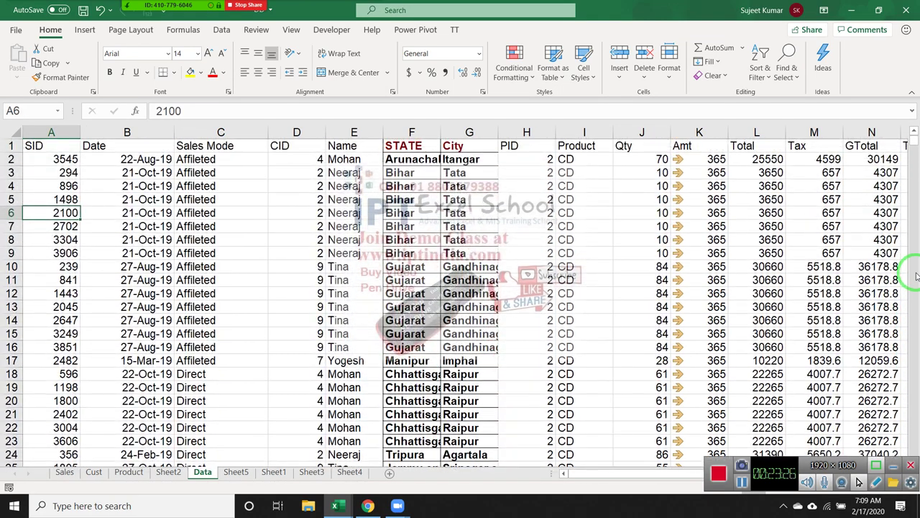
pyautogui.press('pagedown')
pyautogui.press('pagedown')
pyautogui.press('pagedown')
pyautogui.press('pagedown')
pyautogui.press('pagedown')
pyautogui.press('pagedown')
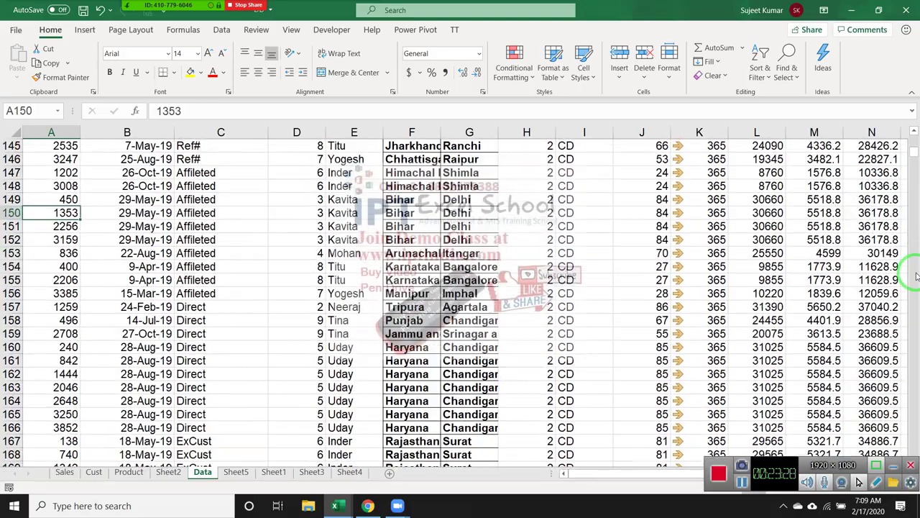
pyautogui.press('pagedown')
pyautogui.press('pagedown')
pyautogui.press('pagedown')
pyautogui.press('pagedown')
pyautogui.press('pagedown')
pyautogui.press('pagedown')
pyautogui.press('pagedown')
pyautogui.press('pagedown')
pyautogui.press('pagedown')
pyautogui.press('pagedown')
pyautogui.press('pagedown')
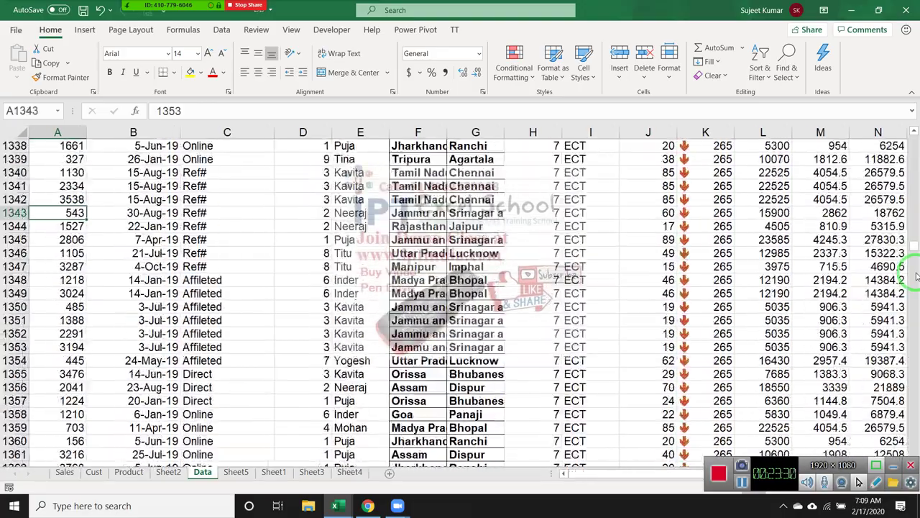
pyautogui.press('pagedown')
pyautogui.press('pagedown')
pyautogui.press('pagedown')
pyautogui.press('pagedown')
pyautogui.press('pagedown')
pyautogui.press('pagedown')
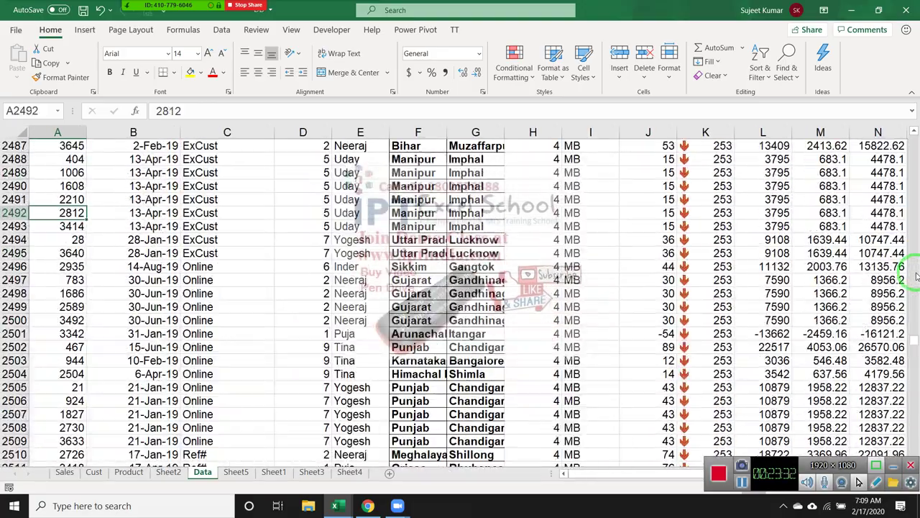
pyautogui.press('pagedown')
pyautogui.press('pagedown')
pyautogui.press('pagedown')
pyautogui.press('pagedown')
pyautogui.press('pagedown')
pyautogui.press('pagedown')
pyautogui.press('pagedown')
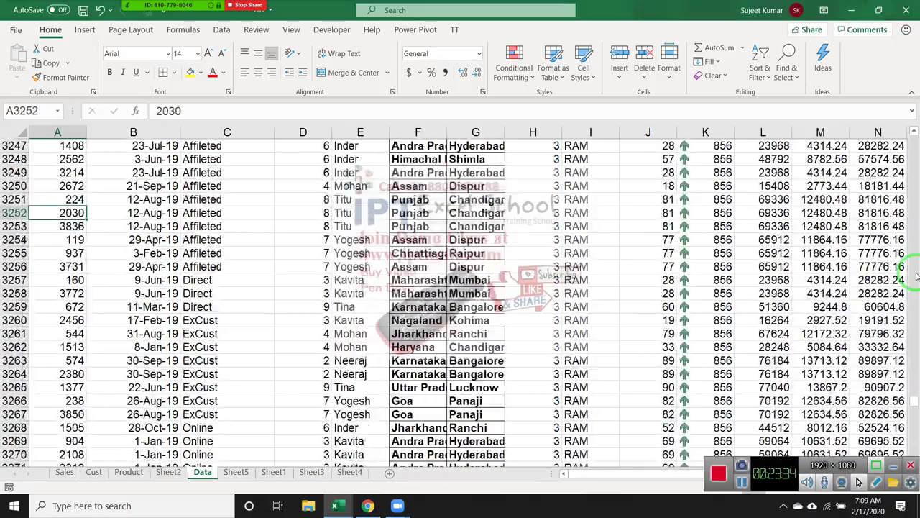
pyautogui.press('pageup')
pyautogui.press('pageup')
pyautogui.press('pageup')
pyautogui.press('pageup')
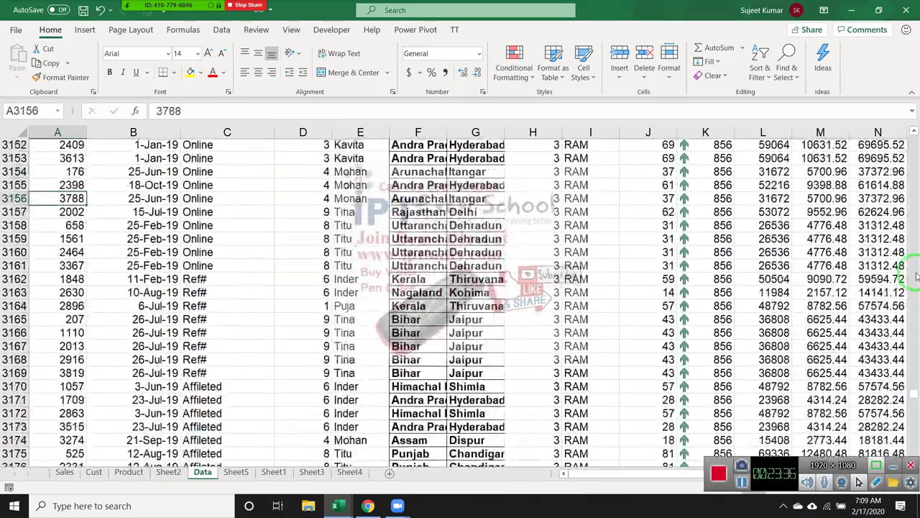
pyautogui.press('pageup')
pyautogui.press('pageup')
pyautogui.press('pageup')
pyautogui.press('pageup')
pyautogui.press('pageup')
pyautogui.press('pageup')
pyautogui.press('pageup')
pyautogui.press('pageup')
pyautogui.press('pageup')
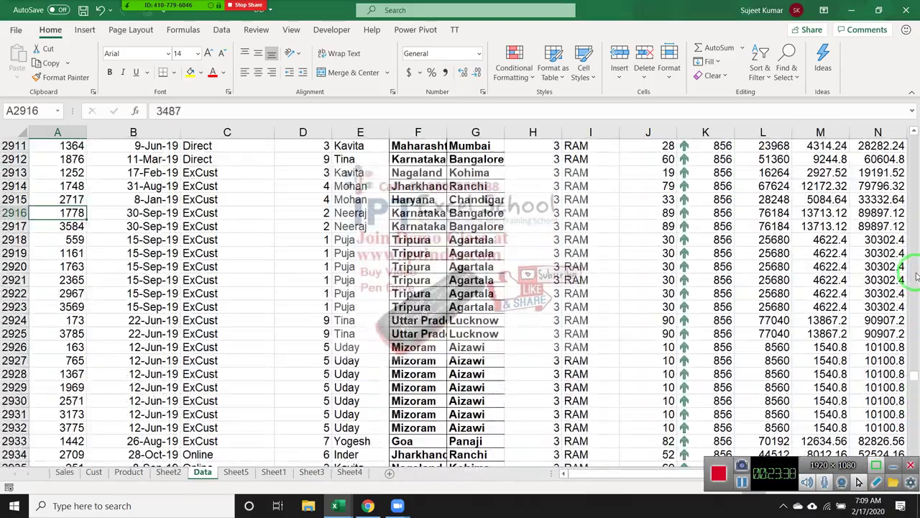
pyautogui.press('pageup')
pyautogui.press('pageup')
pyautogui.press('pageup')
pyautogui.press('pageup')
pyautogui.press('pageup')
pyautogui.press('pageup')
pyautogui.press('pageup')
pyautogui.press('pagedown')
pyautogui.press('pagedown')
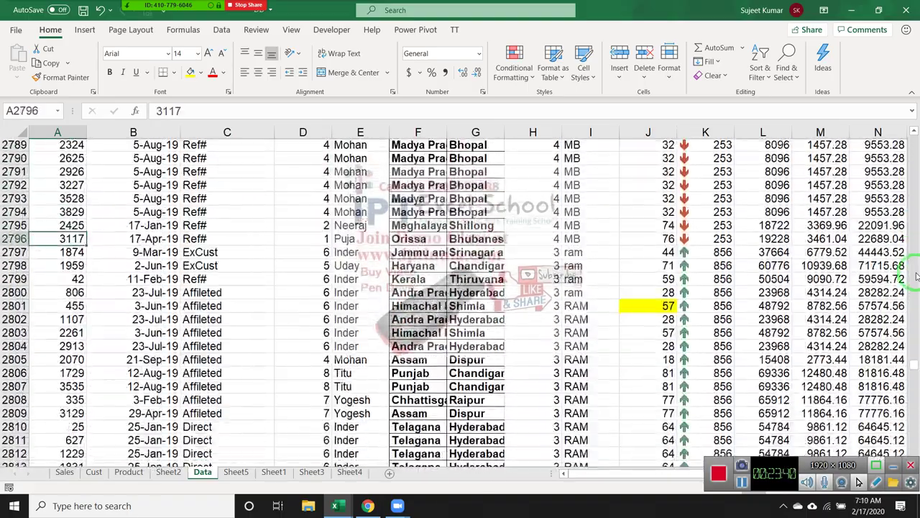
pyautogui.press('pagedown')
pyautogui.press('pagedown')
pyautogui.press('pageup')
pyautogui.press('pageup')
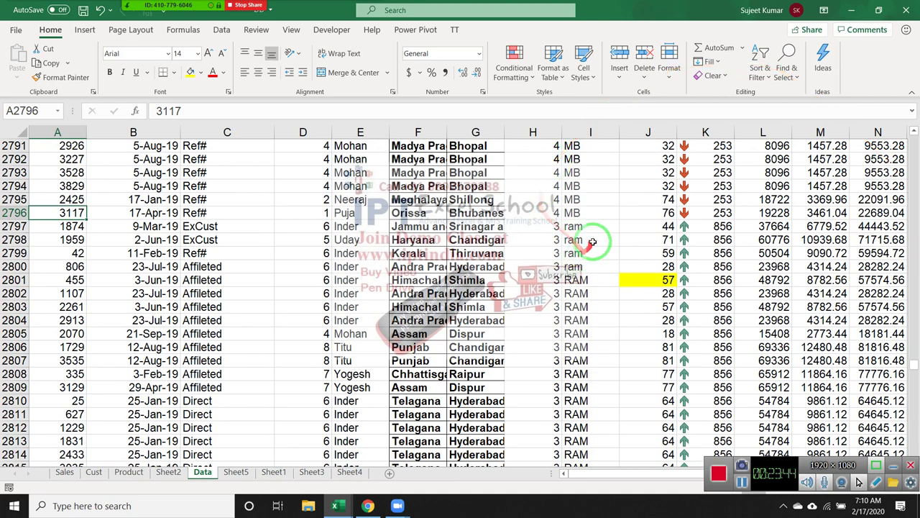
# Compare the ram and RAM entries, then check Sheet5 and Sheet1's B2 lookup formula.
pyautogui.moveTo(594, 226); pyautogui.dragTo(601, 261)
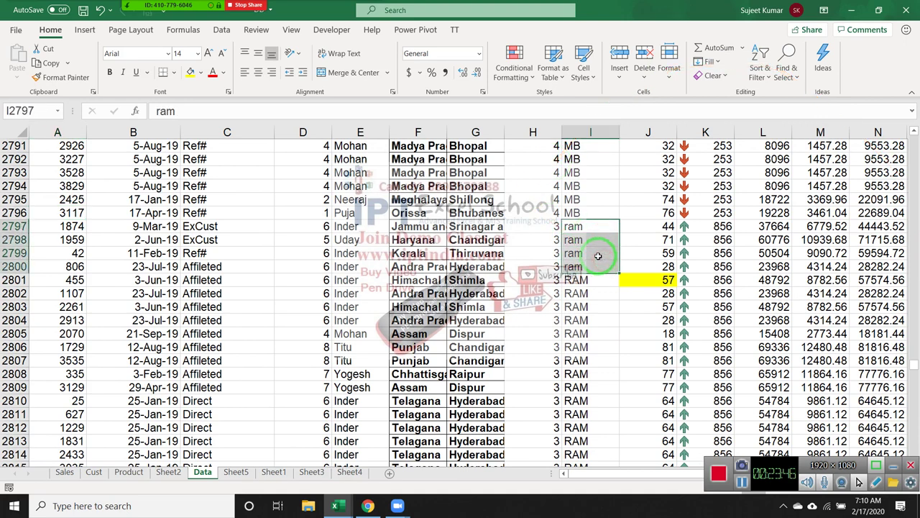
pyautogui.click(563, 312)
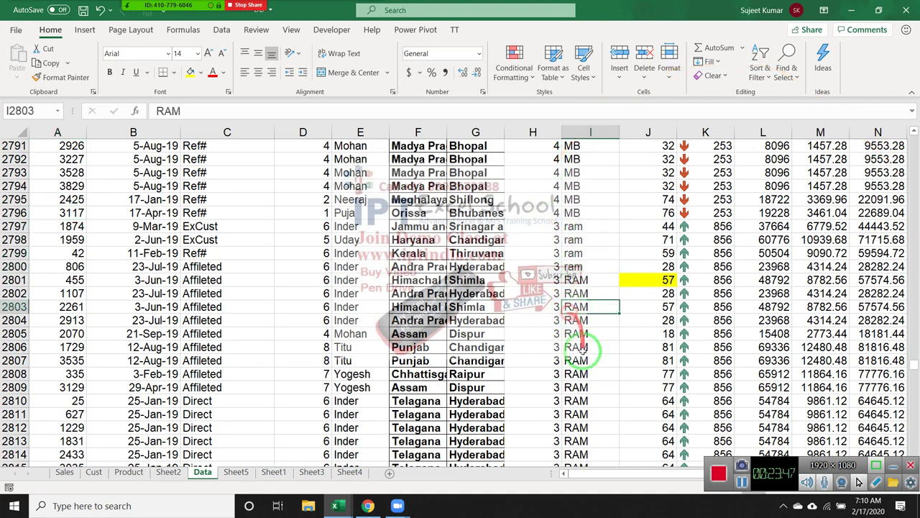
pyautogui.click(235, 472)
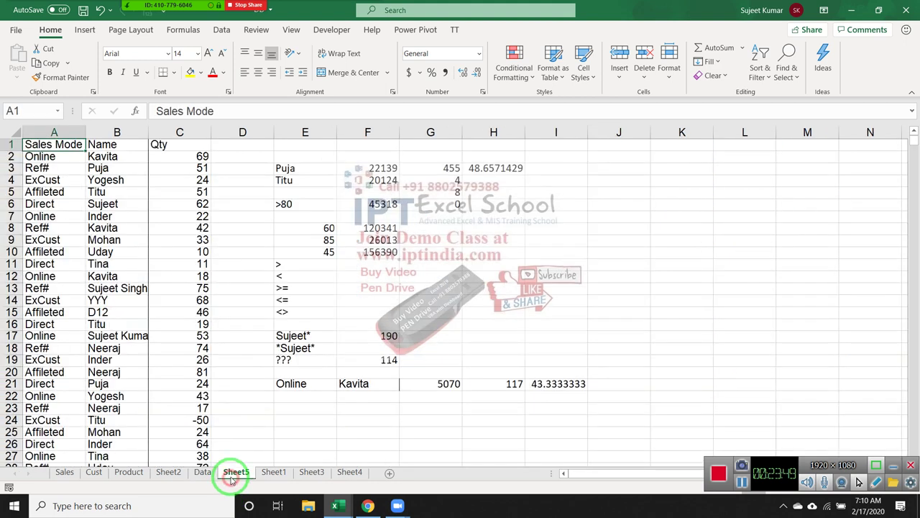
pyautogui.click(273, 474)
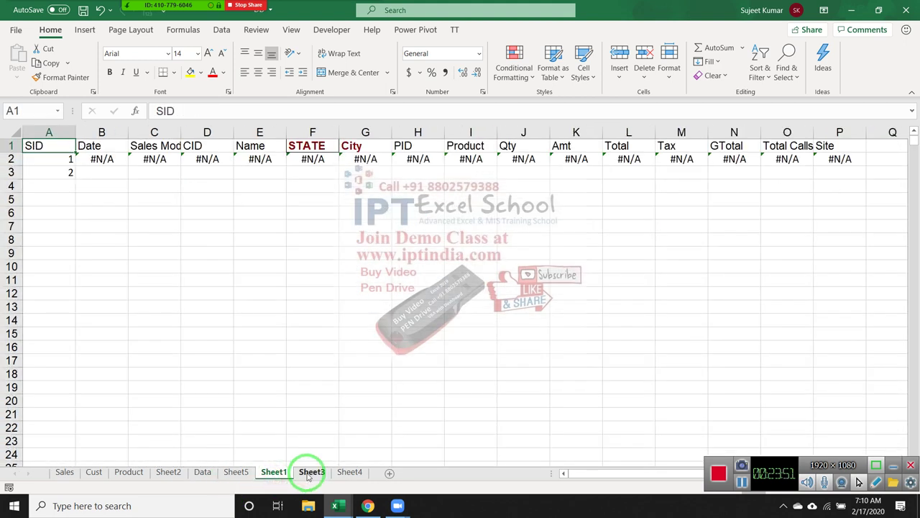
pyautogui.click(107, 162)
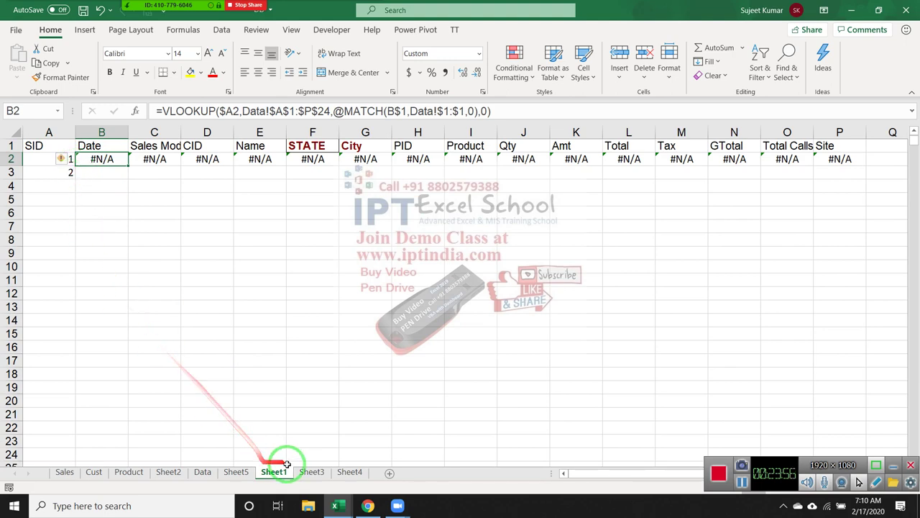
# Go through Sheet3 and Sheet4, then insert a new blank Sheet6 after Sheet4.
pyautogui.click(311, 472)
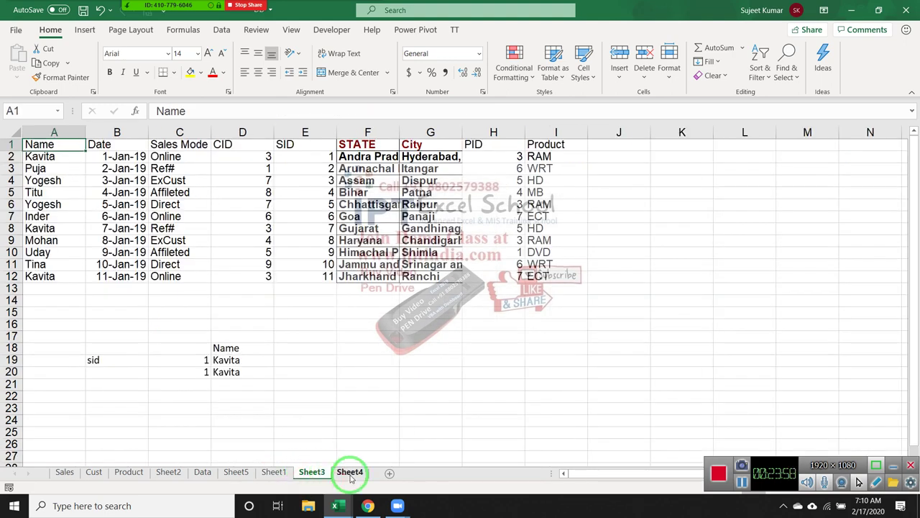
pyautogui.click(348, 472)
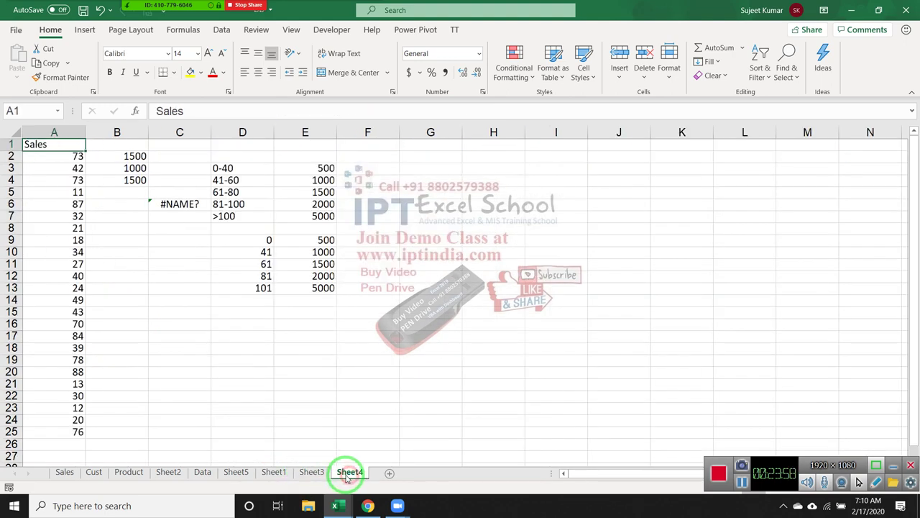
pyautogui.click(389, 473)
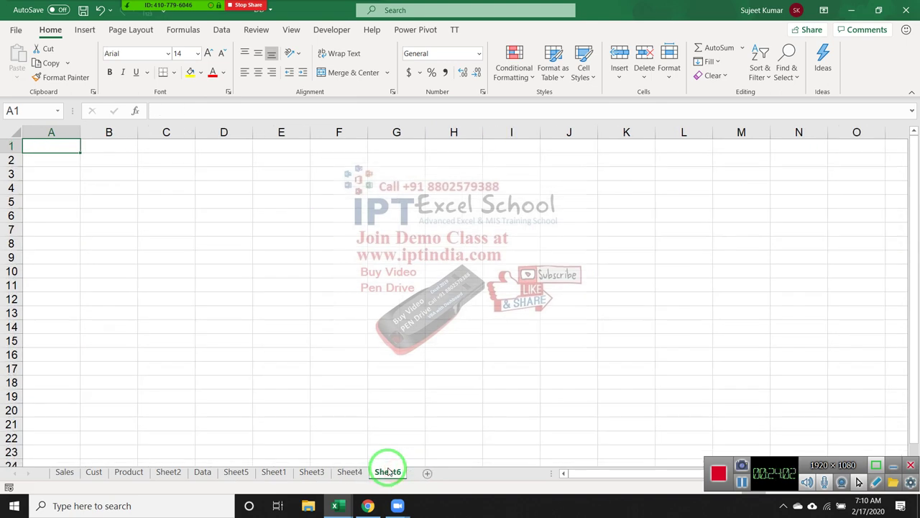
# Label A1 'Month' and A2 'Sales', then fill months Jan to Oct across B1:K1.
pyautogui.write('Month')
pyautogui.press('Return')
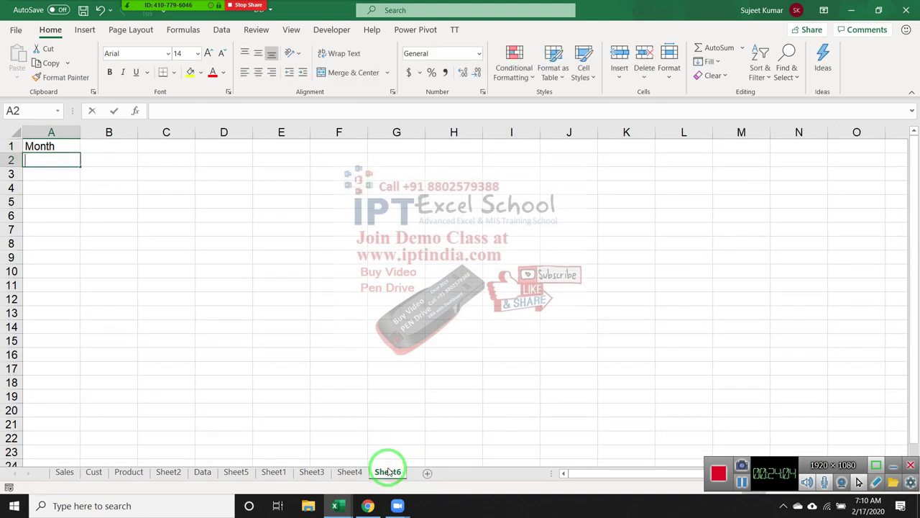
pyautogui.write('Sales')
pyautogui.press('Return')
pyautogui.press('Up')
pyautogui.press('Up')
pyautogui.press('Right')
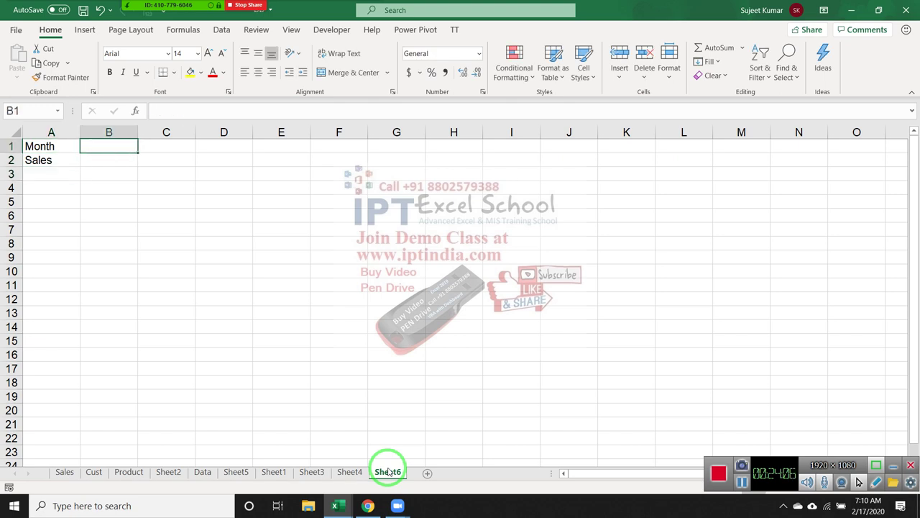
pyautogui.write('Jan')
pyautogui.press('Return')
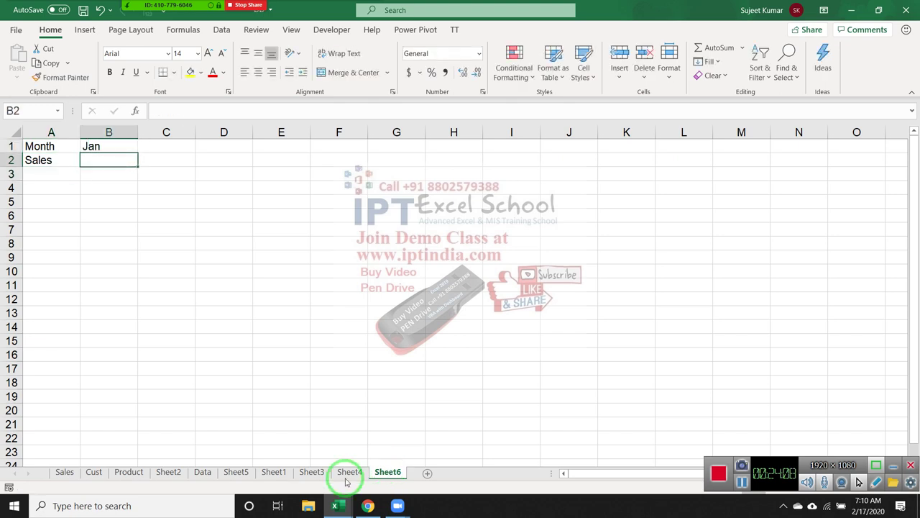
pyautogui.click(127, 133)
pyautogui.click(124, 147)
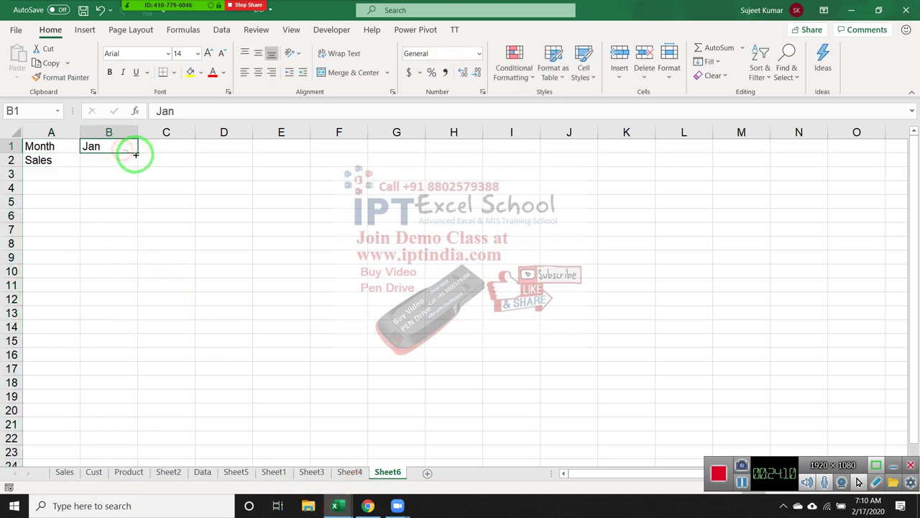
pyautogui.moveTo(303, 155); pyautogui.dragTo(650, 161)
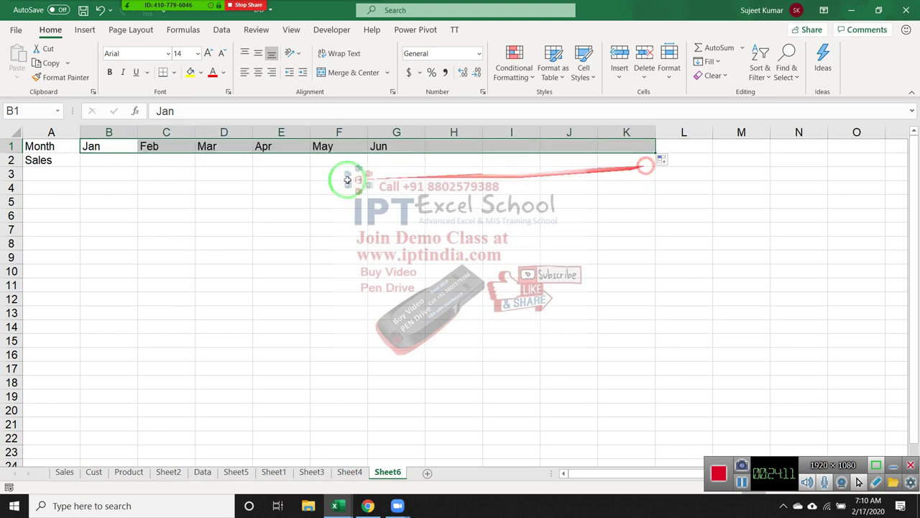
# Enter the monthly Sales figures in B2:K2 and select the table range B1:K2.
pyautogui.click(127, 162)
pyautogui.write('85')
pyautogui.press('Tab')
pyautogui.write('6')
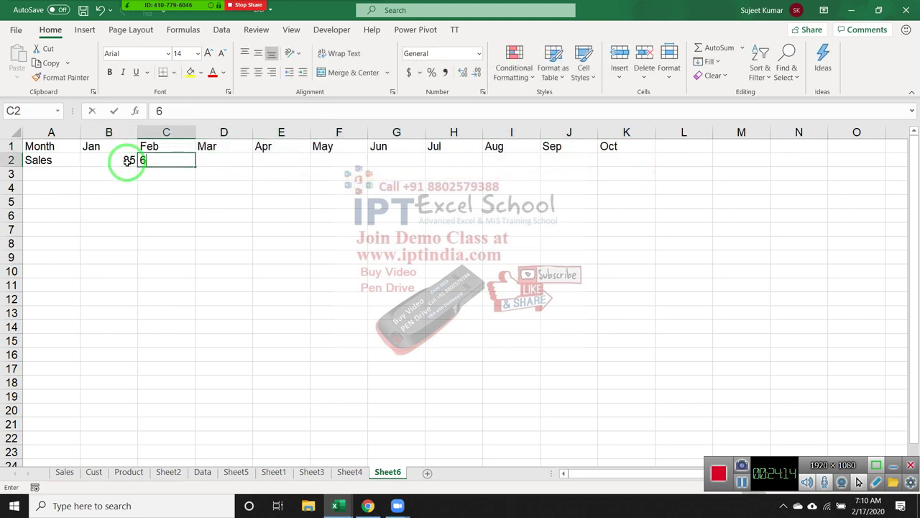
pyautogui.write('9\t85\t25\t45\t3')
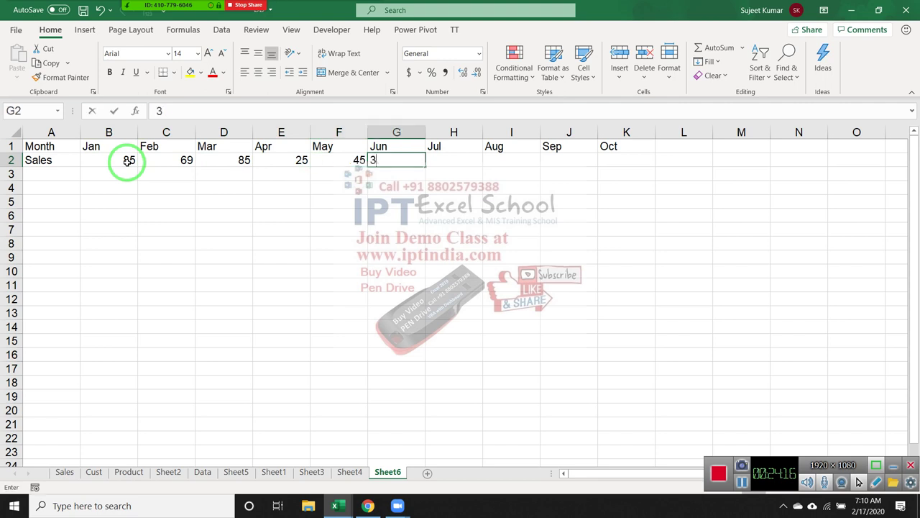
pyautogui.write('6\t74\t58\t65\t3')
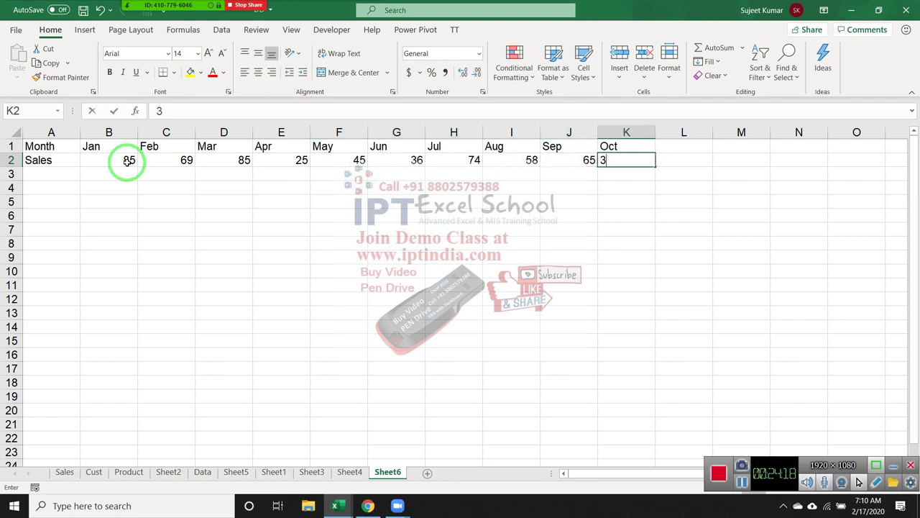
pyautogui.write('2\t12')
pyautogui.press('Left')
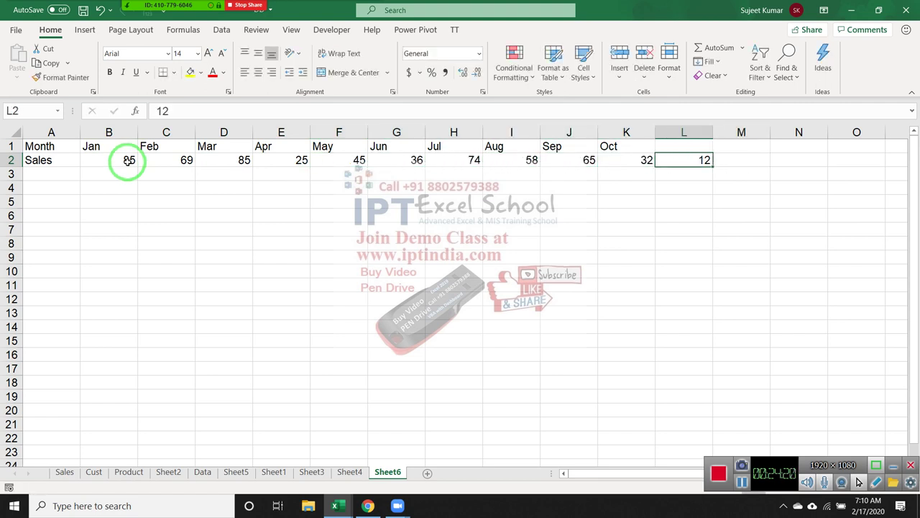
pyautogui.moveTo(89, 146); pyautogui.dragTo(649, 159)
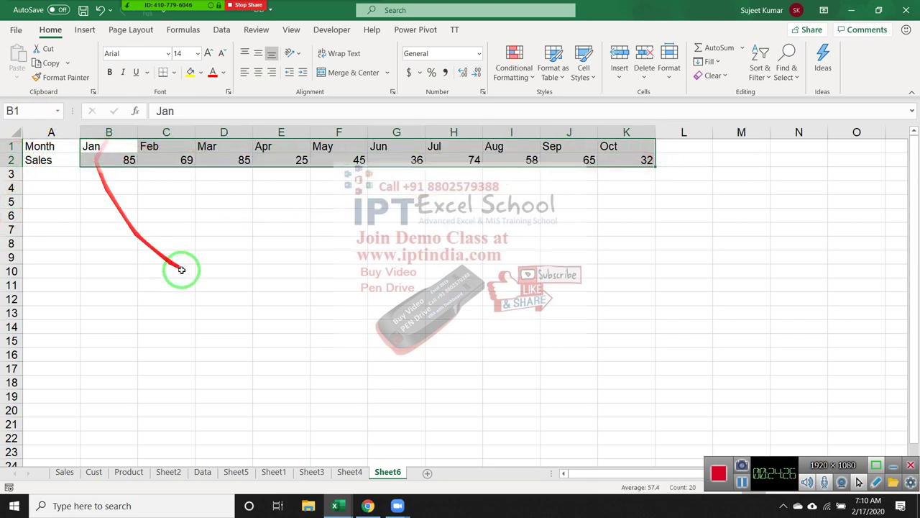
# Set the Custom Sort orientation to sort left to right.
pyautogui.click(763, 79)
pyautogui.click(780, 132)
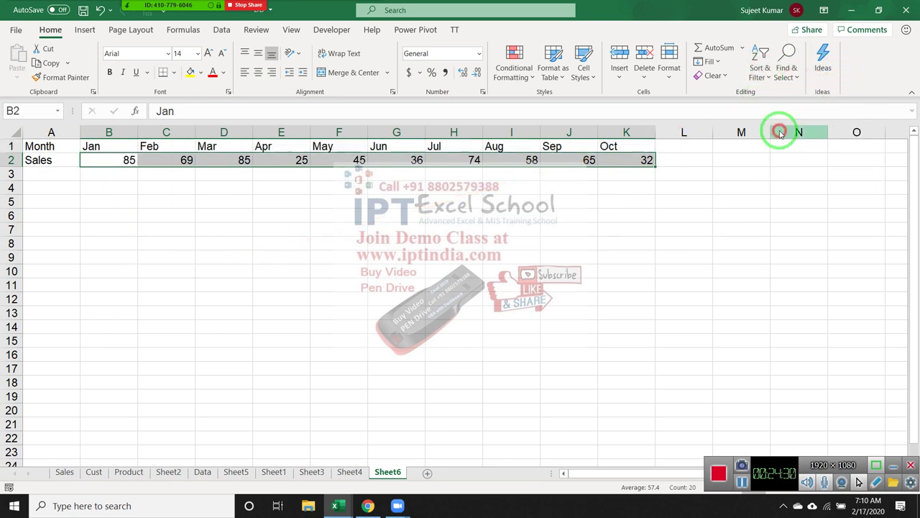
pyautogui.click(383, 154)
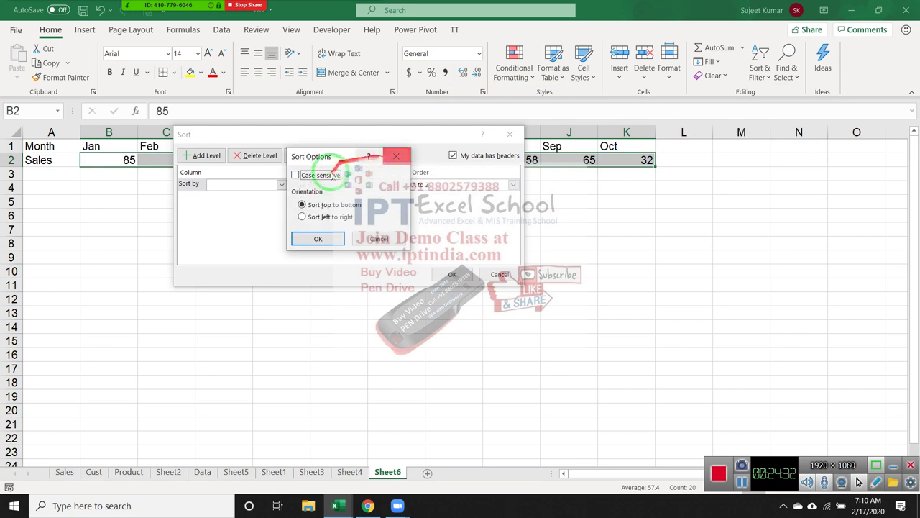
pyautogui.click(314, 178)
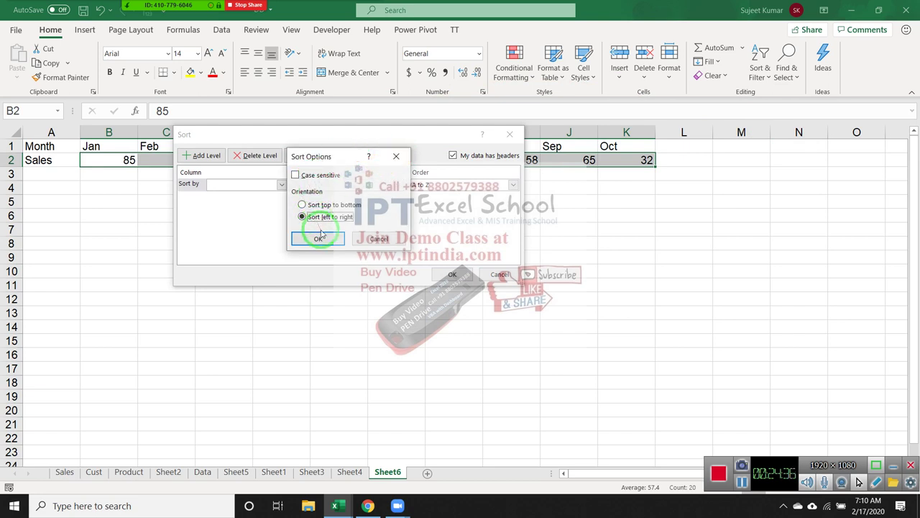
pyautogui.click(318, 237)
pyautogui.click(449, 274)
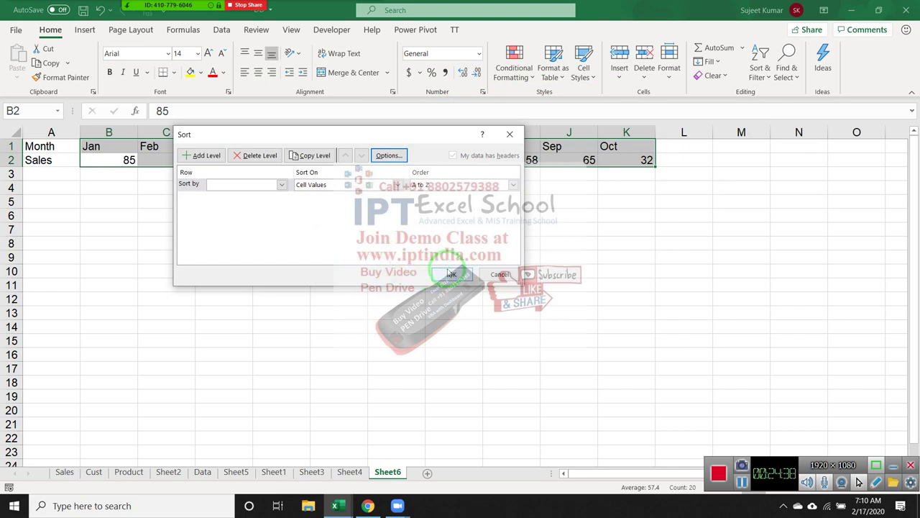
pyautogui.click(451, 276)
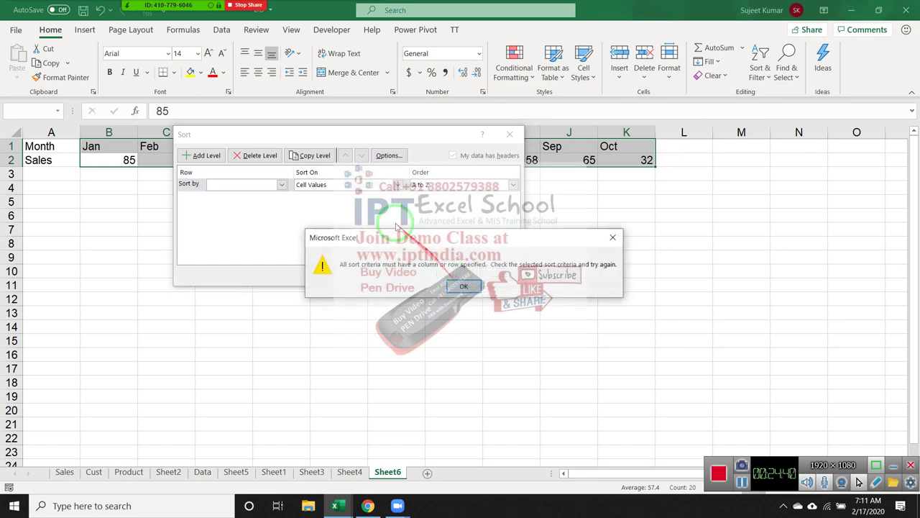
pyautogui.click(464, 286)
# Sort by Row 2 (Sales), smallest to largest.
pyautogui.click(247, 184)
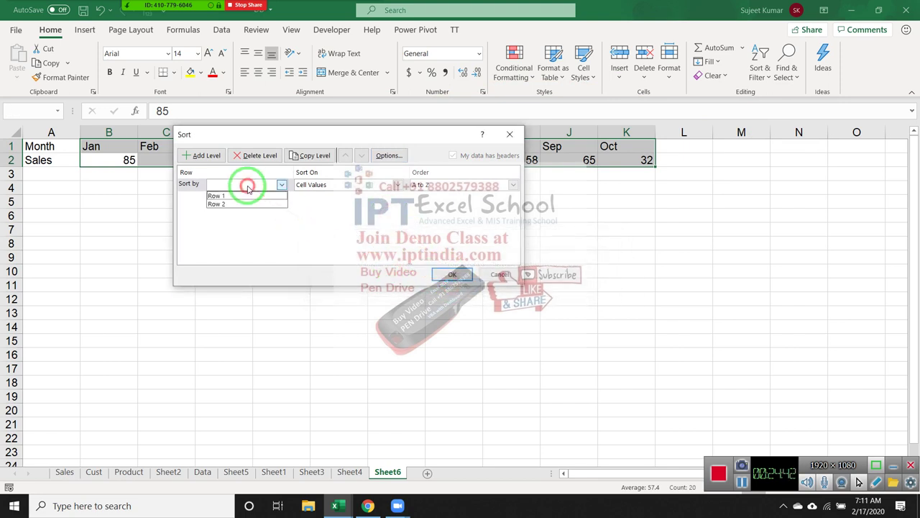
pyautogui.click(246, 196)
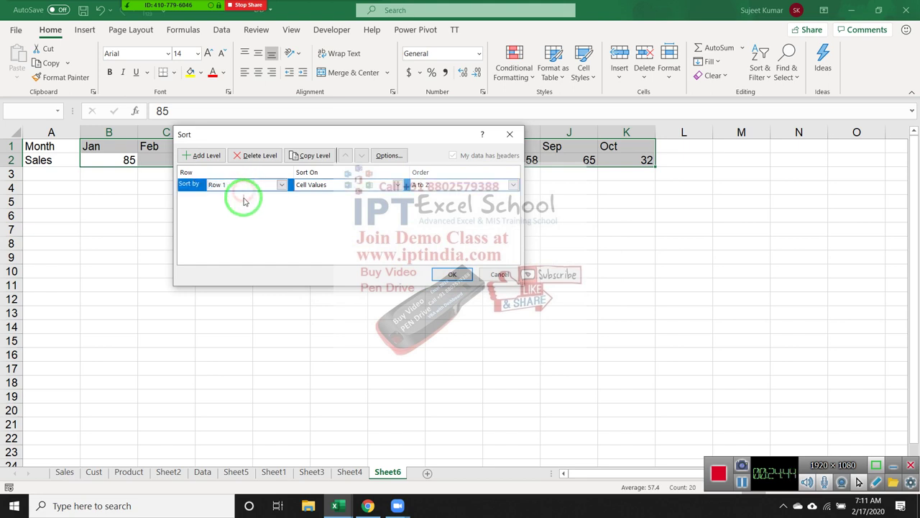
pyautogui.click(245, 185)
pyautogui.click(244, 207)
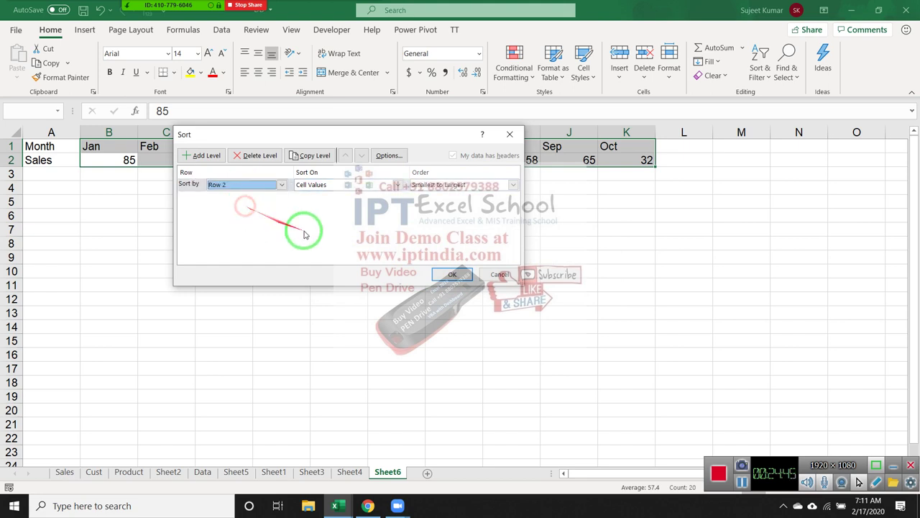
pyautogui.click(451, 274)
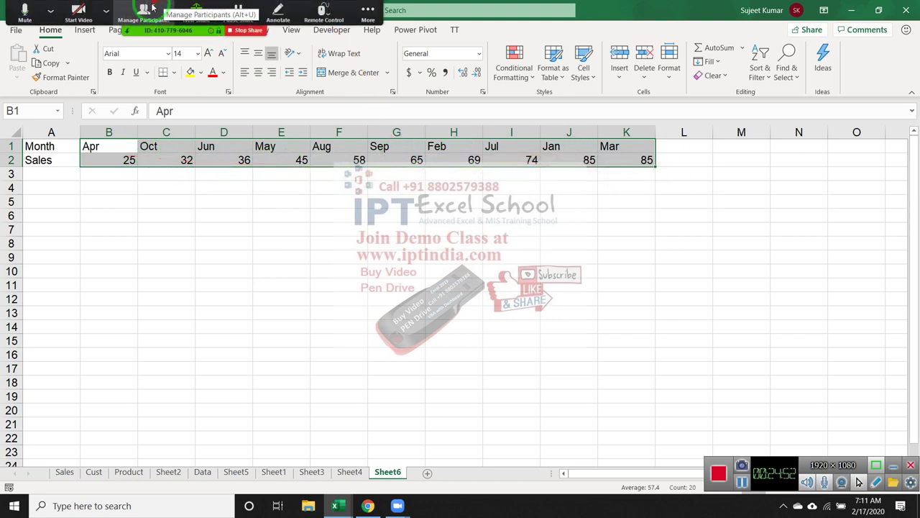
# Show Zoom's Participants window listing the 7 meeting attendees.
pyautogui.click(152, 8)
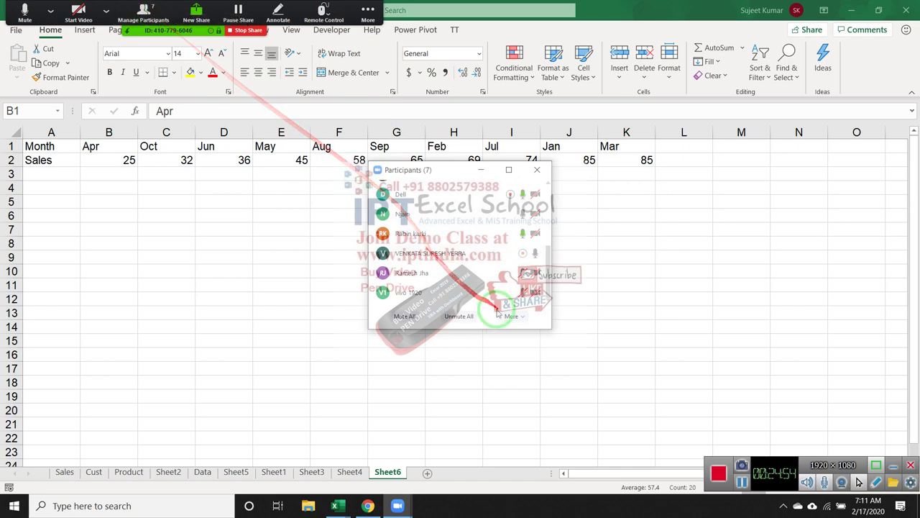
pyautogui.click(495, 316)
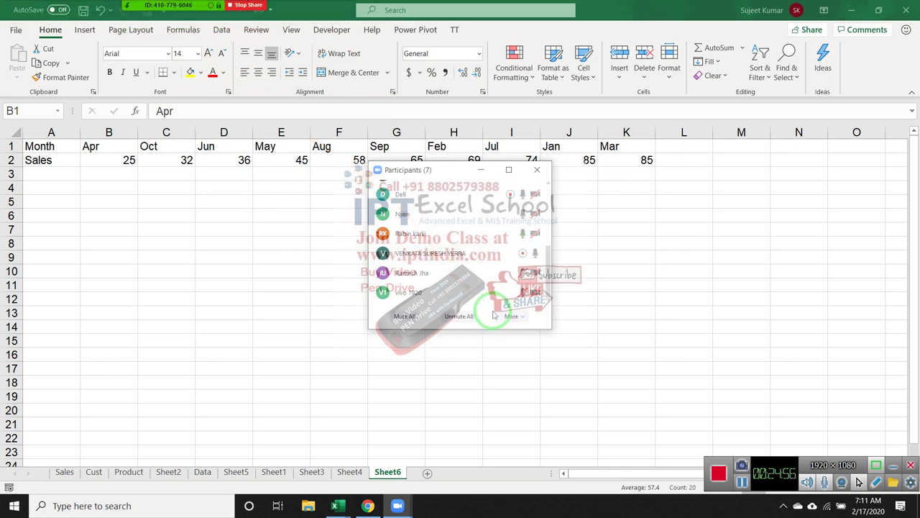
pyautogui.click(547, 261)
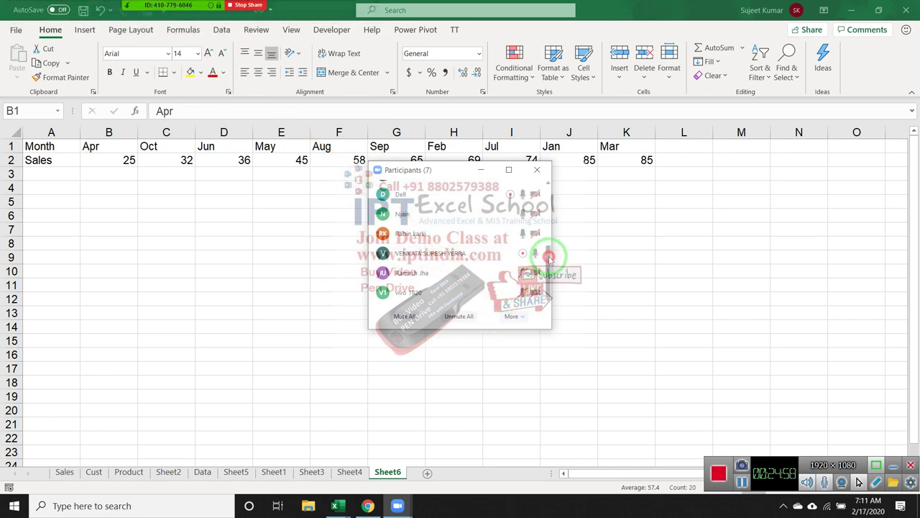
pyautogui.scroll(1, 548, 234)
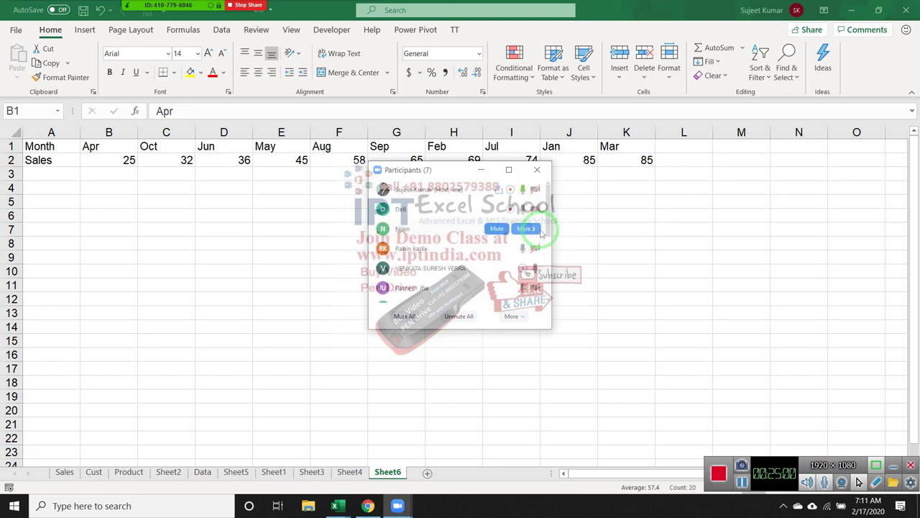